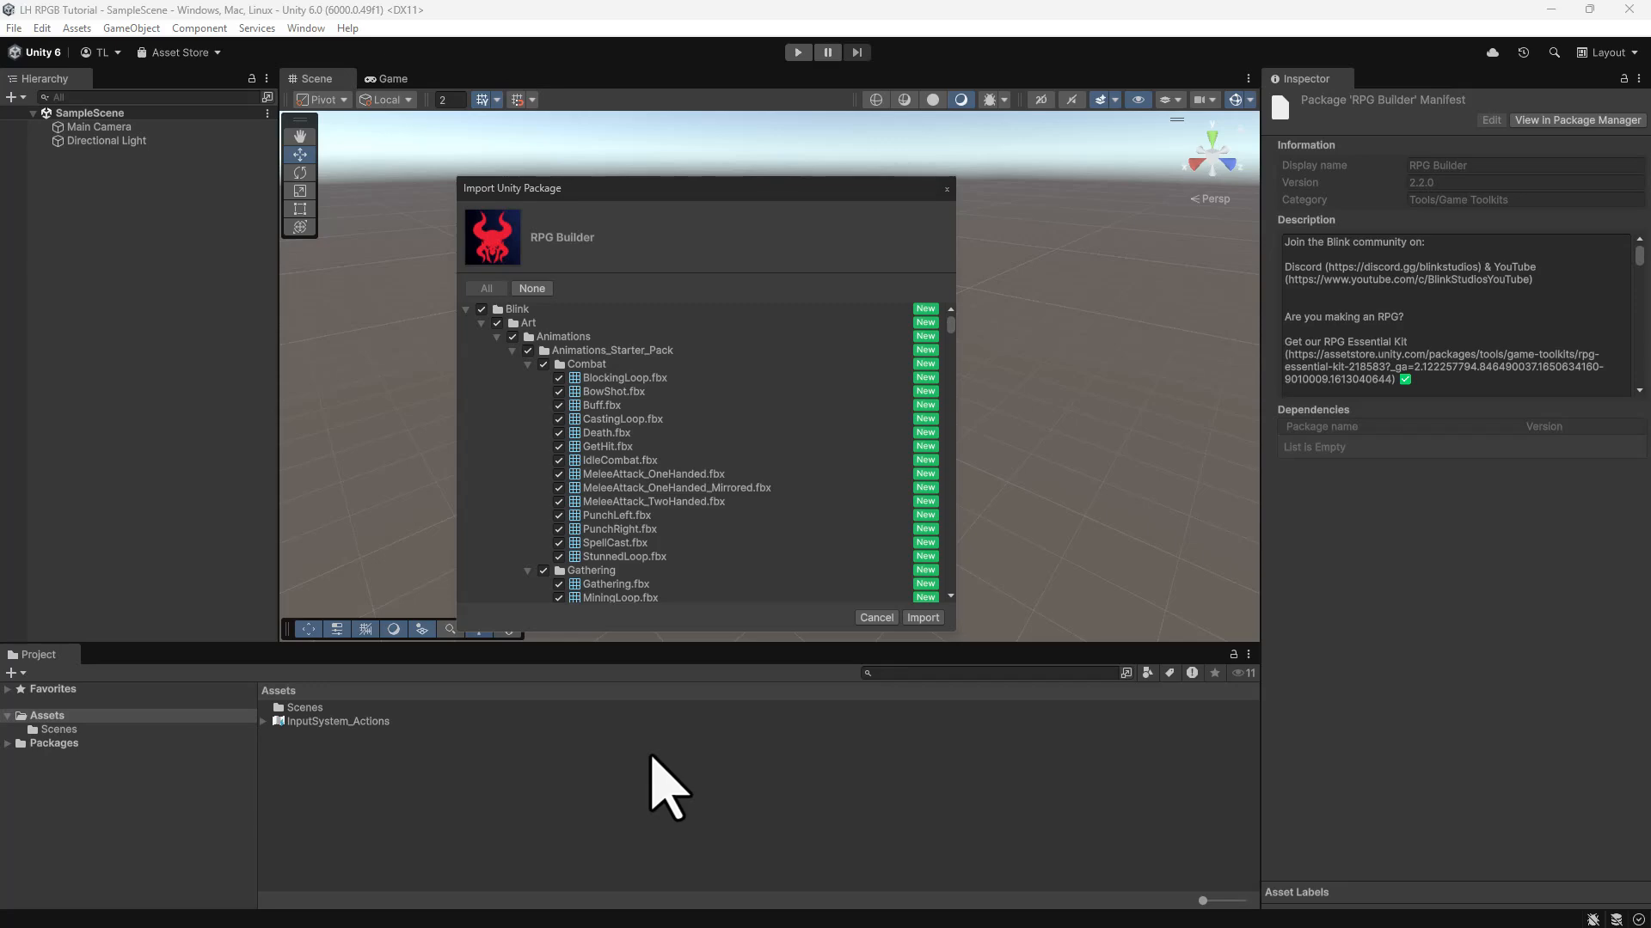
- Import all files of the RPG Builder package, followed by the TMP Essential Resources for TextMesh Pro
left_click(923, 619)
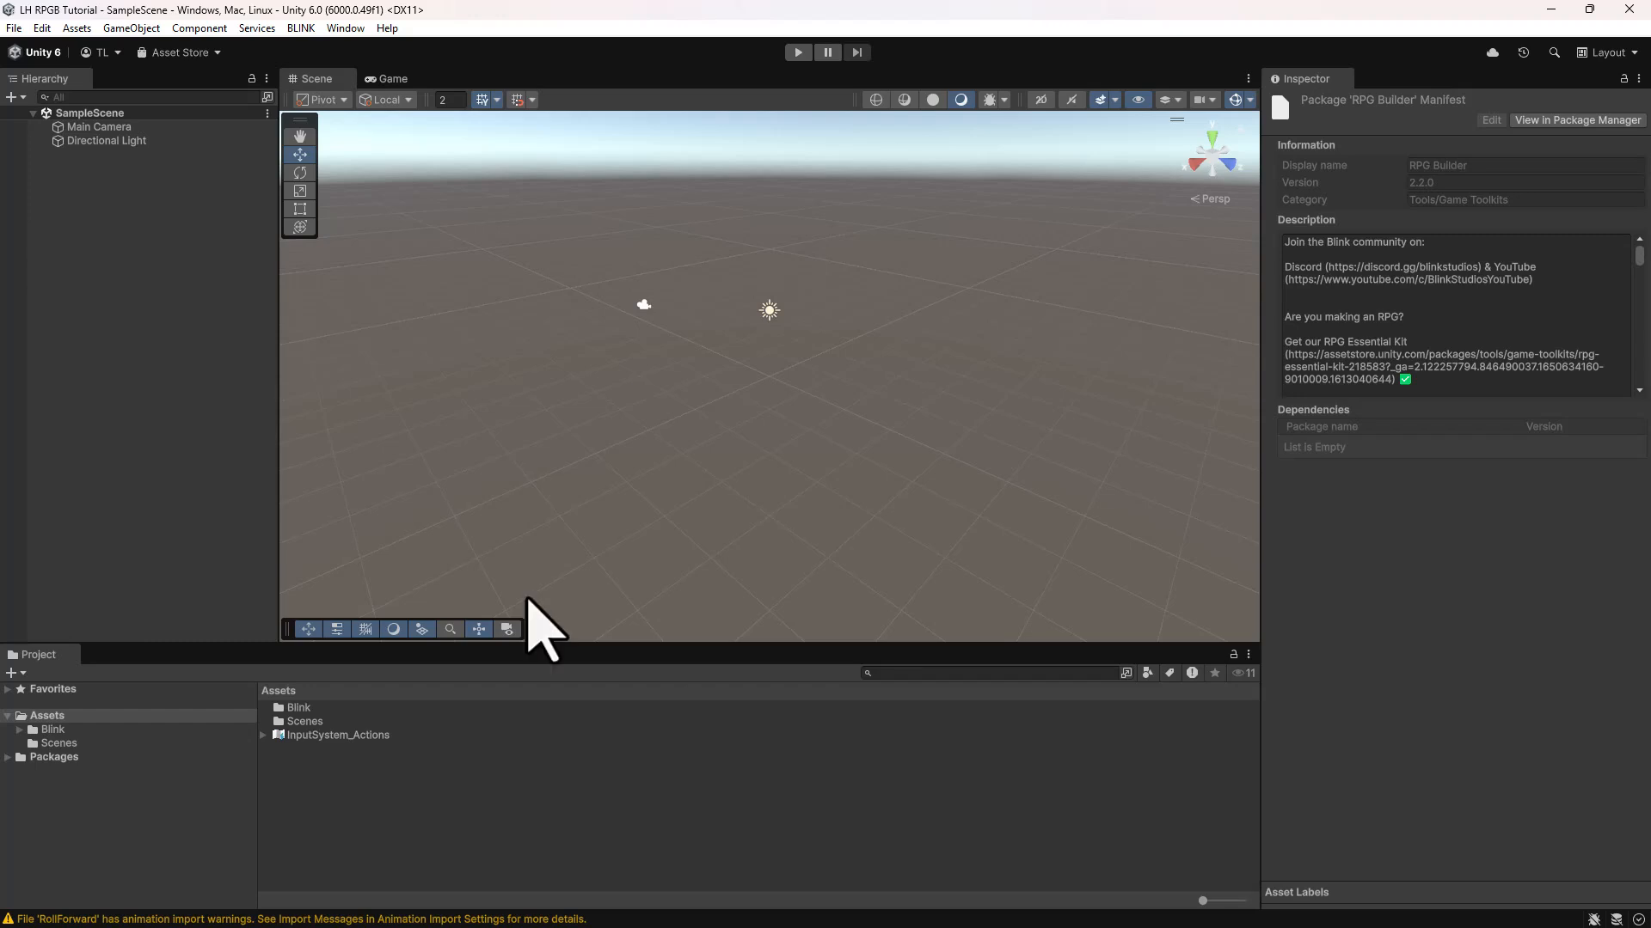
left_click(346, 28)
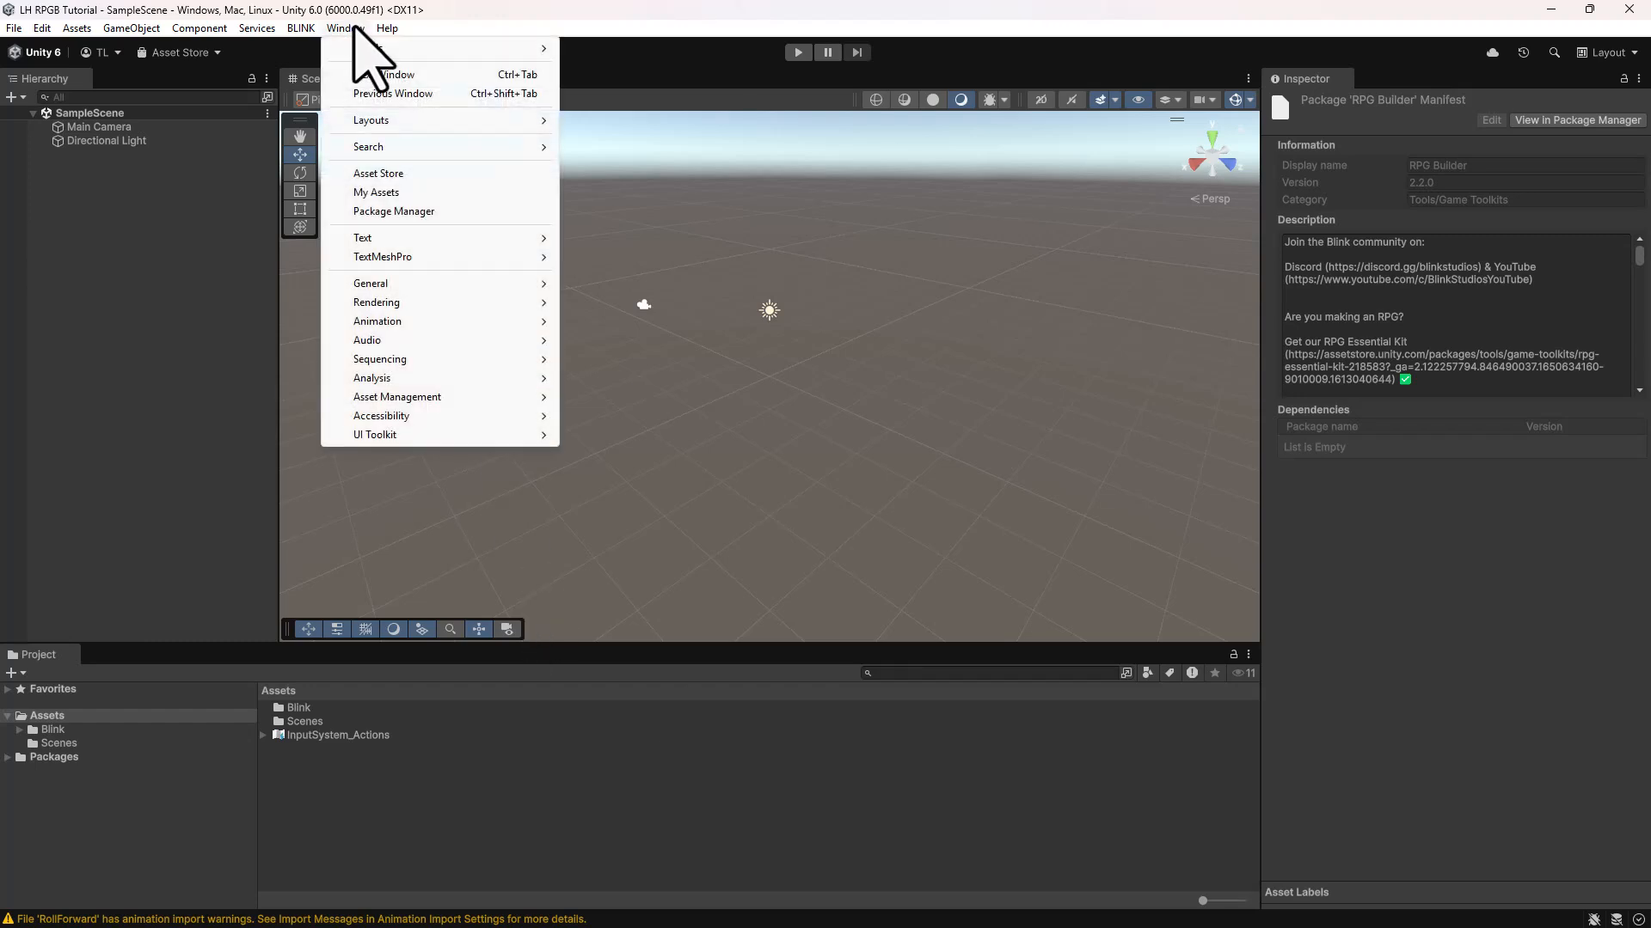
mouse_move(457, 257)
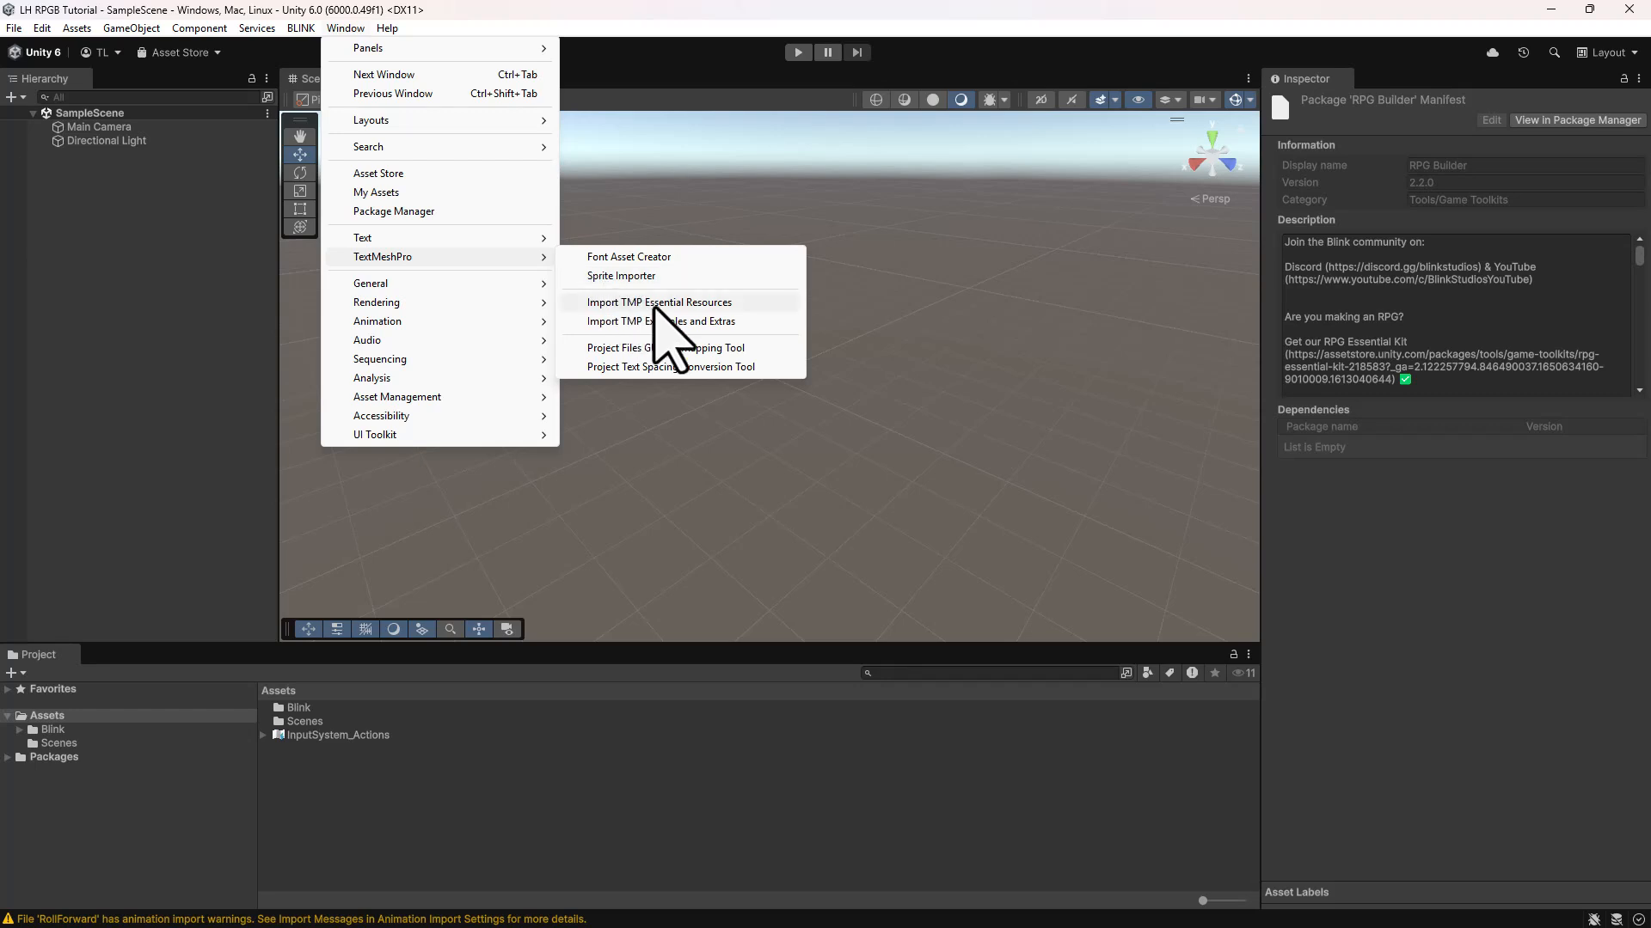
left_click(658, 302)
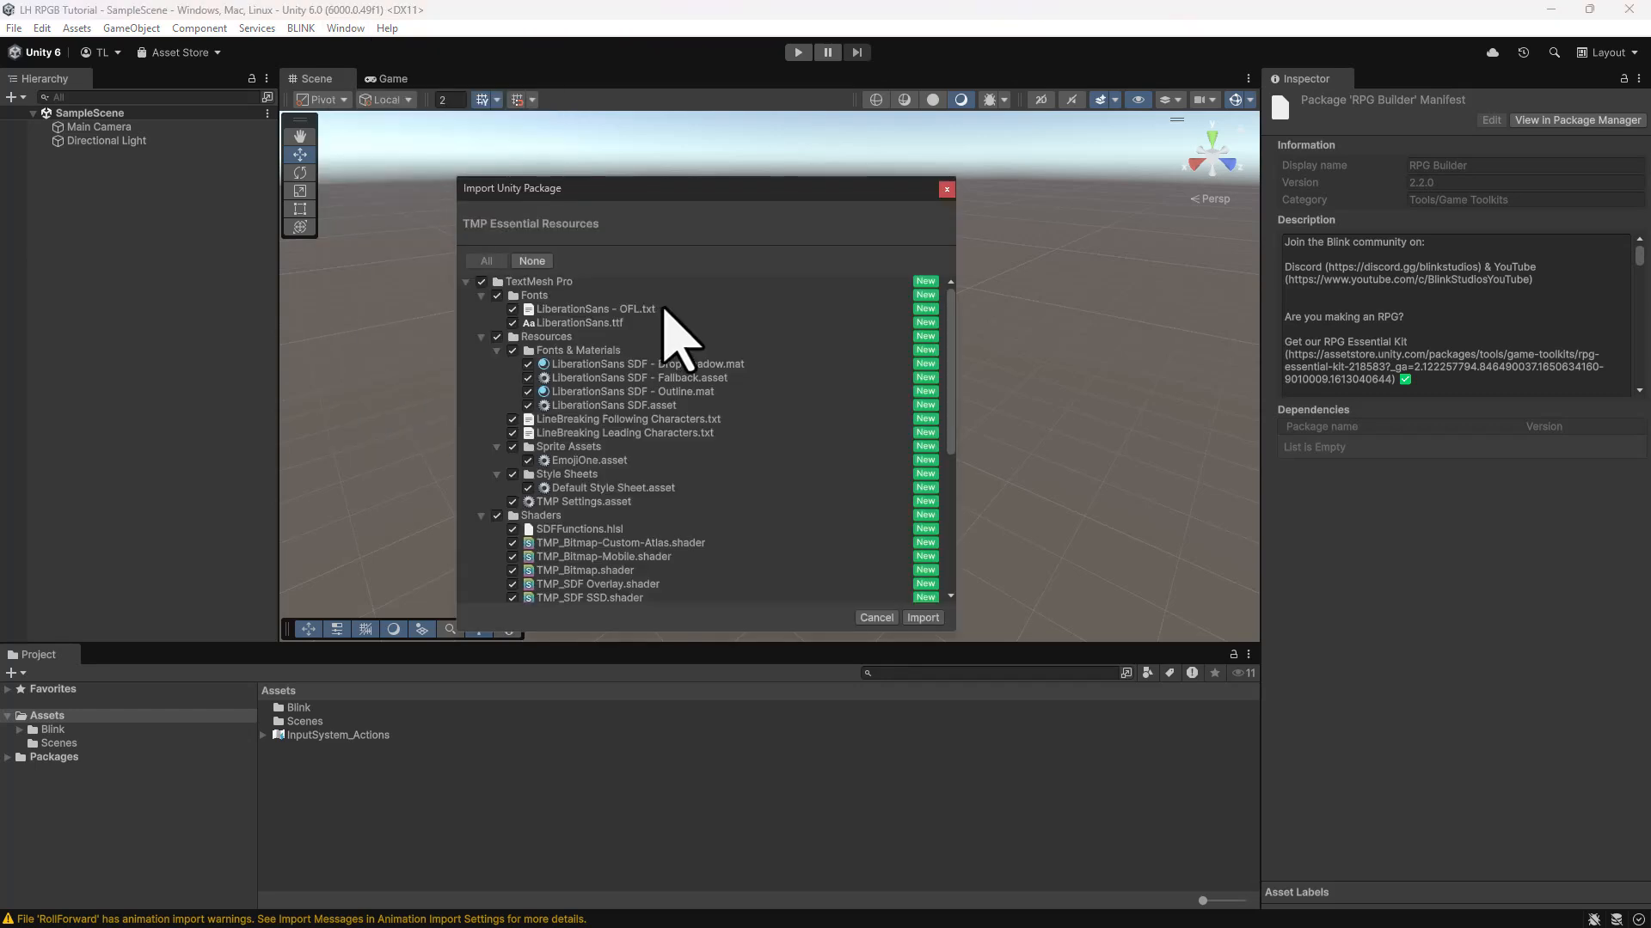
left_click(924, 616)
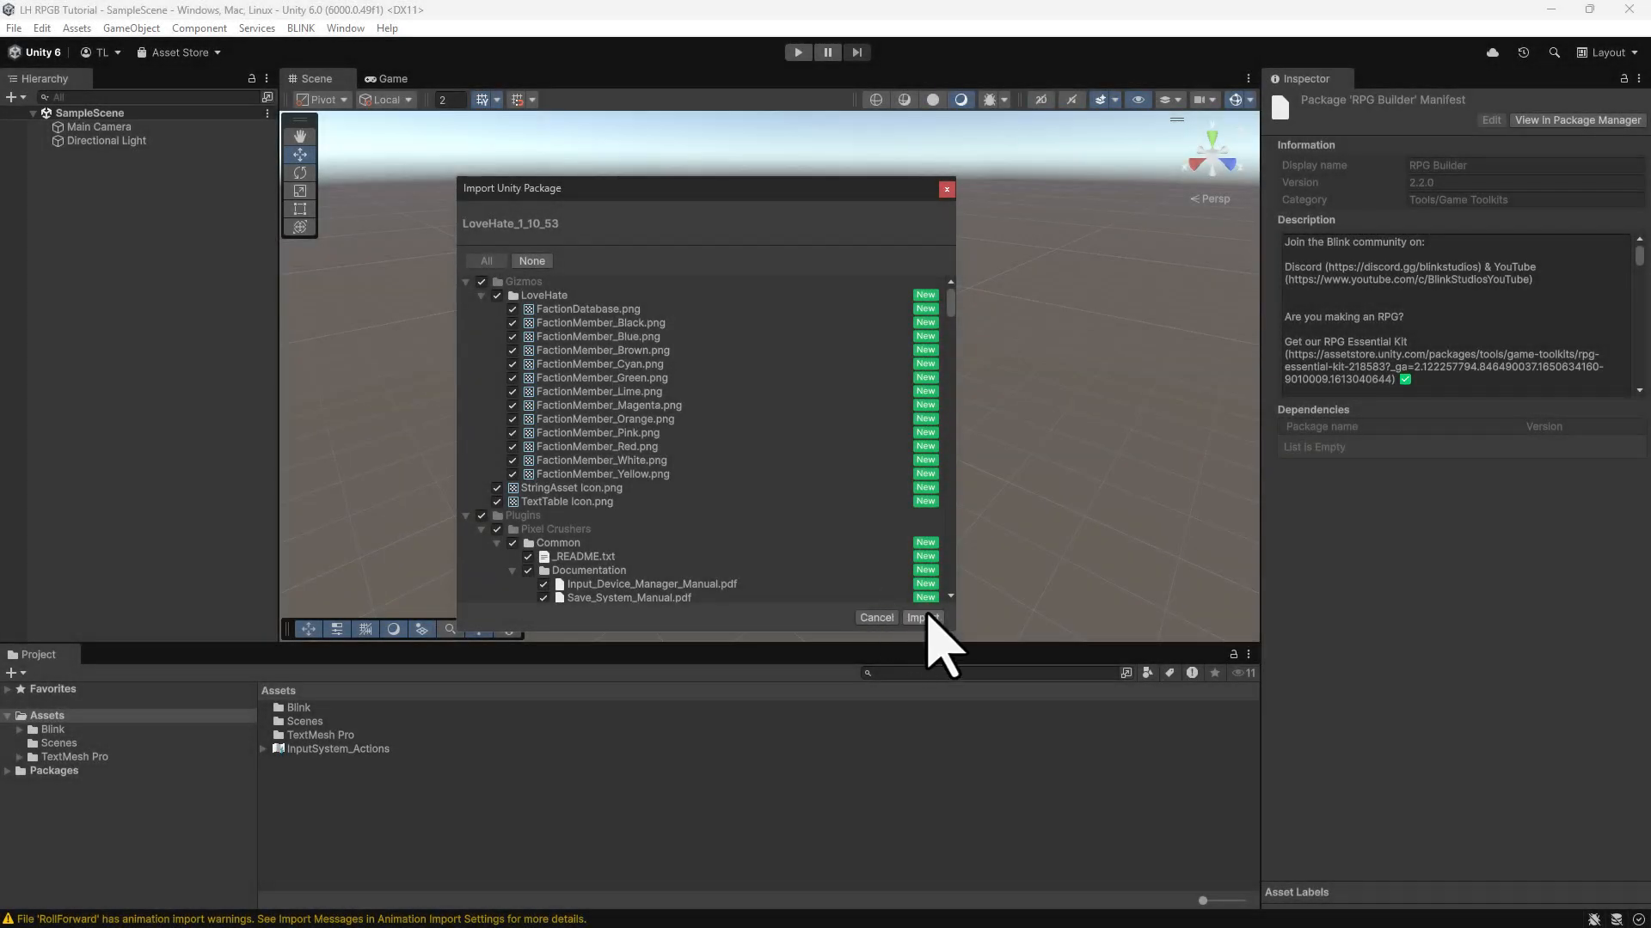
- Import all files of the LoveHate_1_10_53 package into the project
left_click(921, 617)
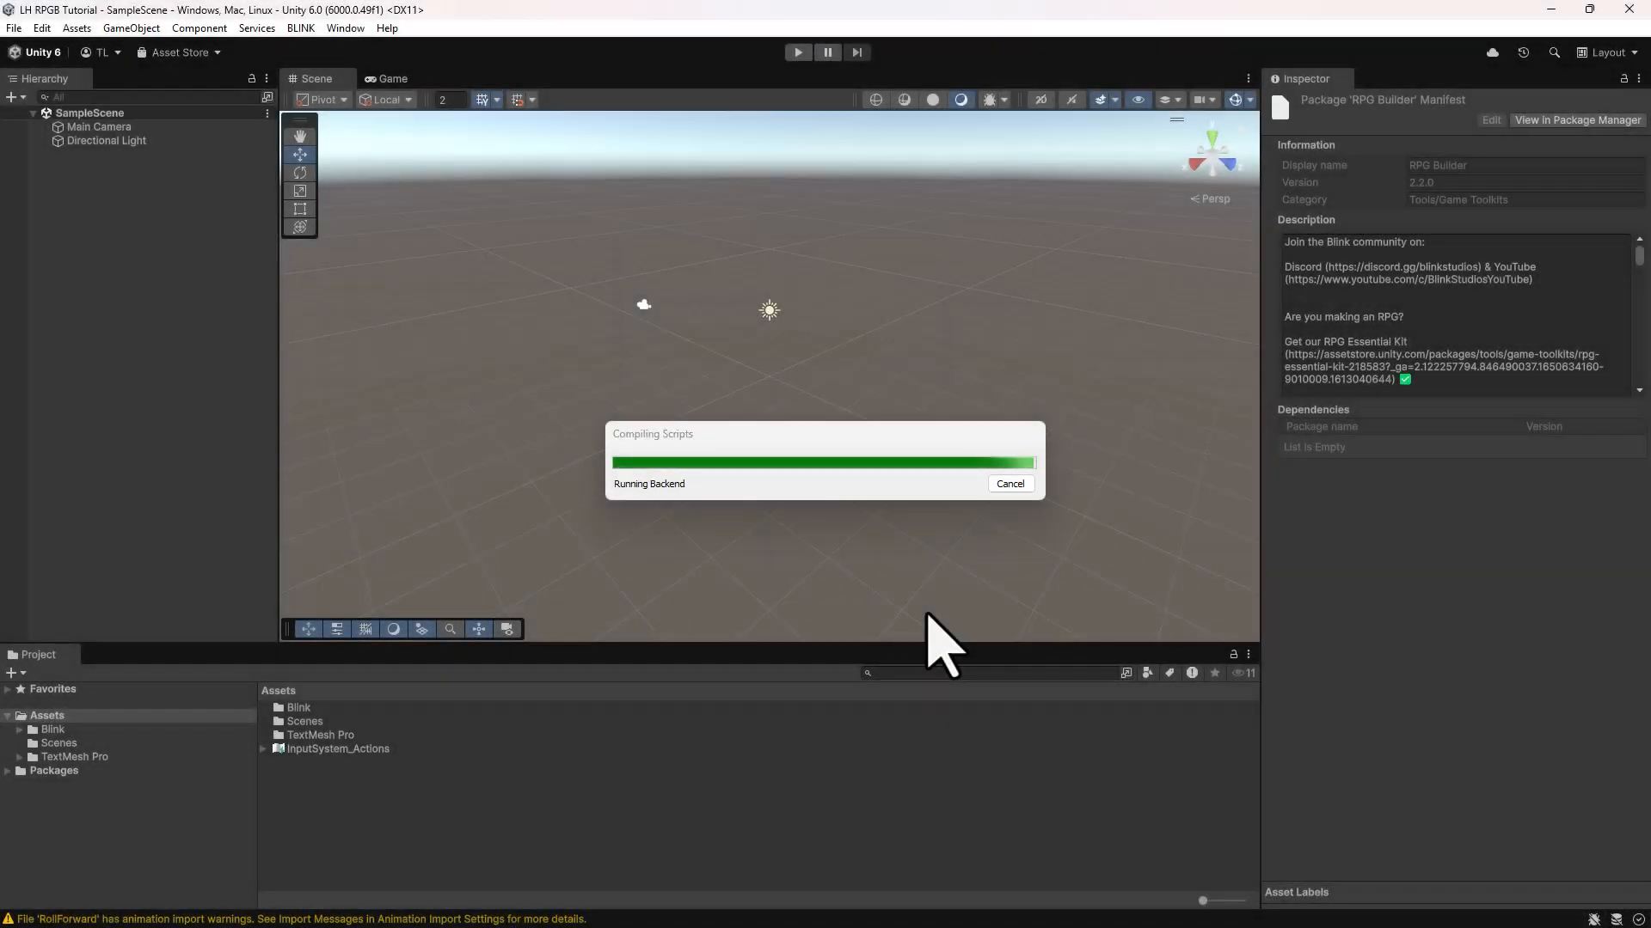
left_click(940, 509)
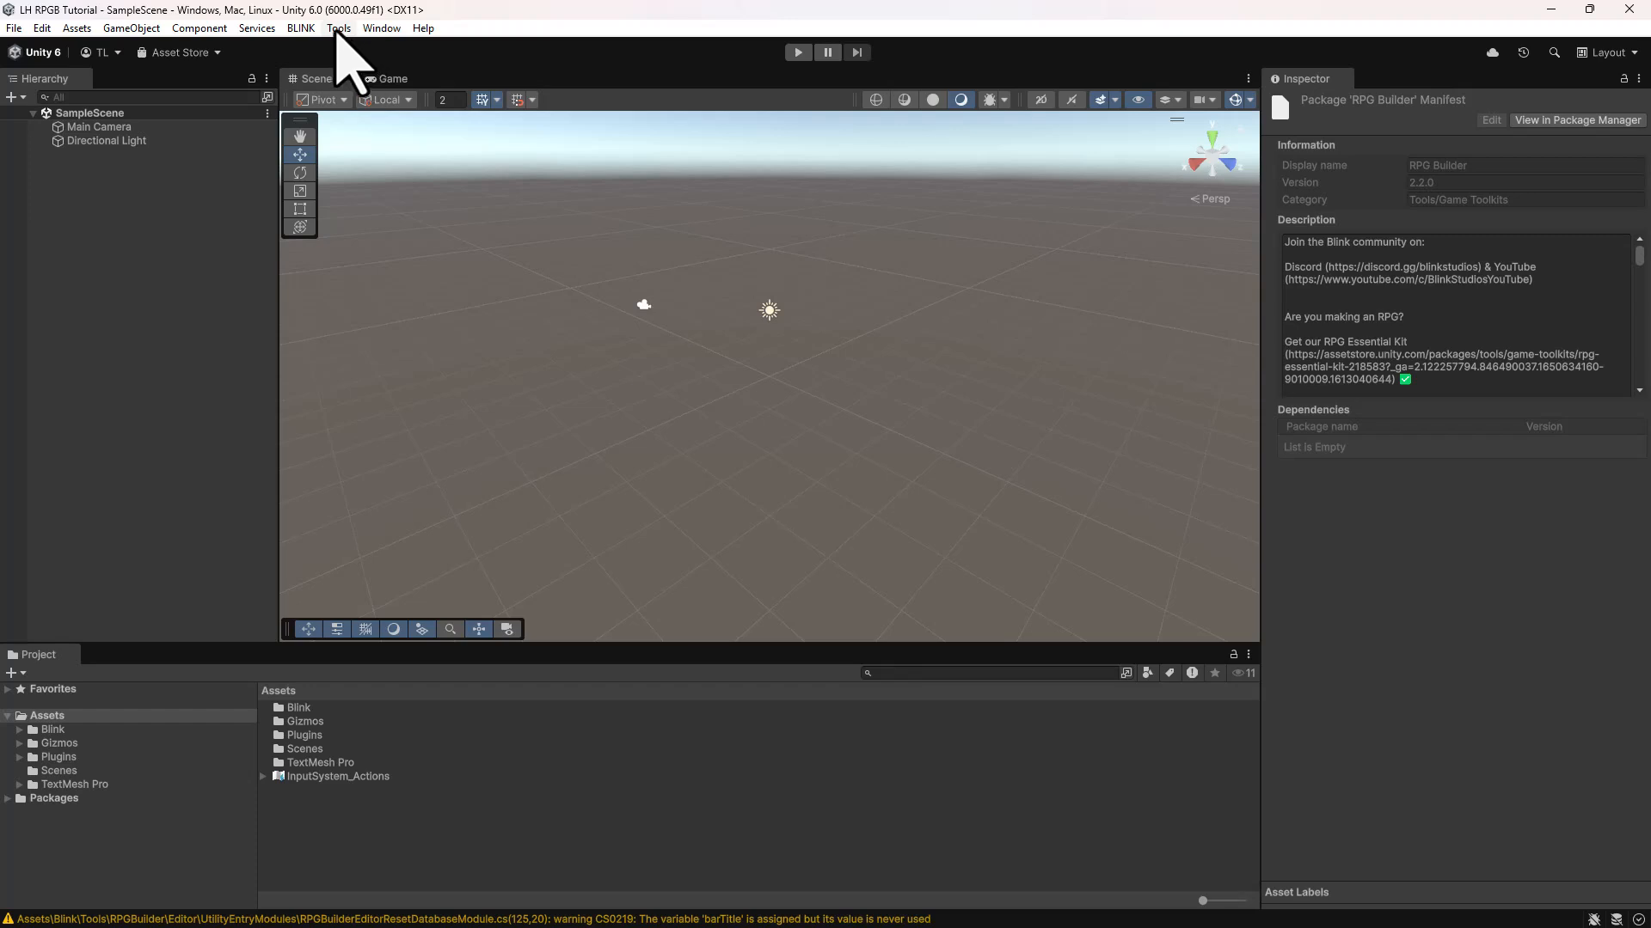
- Enable TextMesh Pro support in the Pixel Crushers common tools and confirm the dialogs
left_click(339, 29)
mouse_move(451, 50)
mouse_move(524, 50)
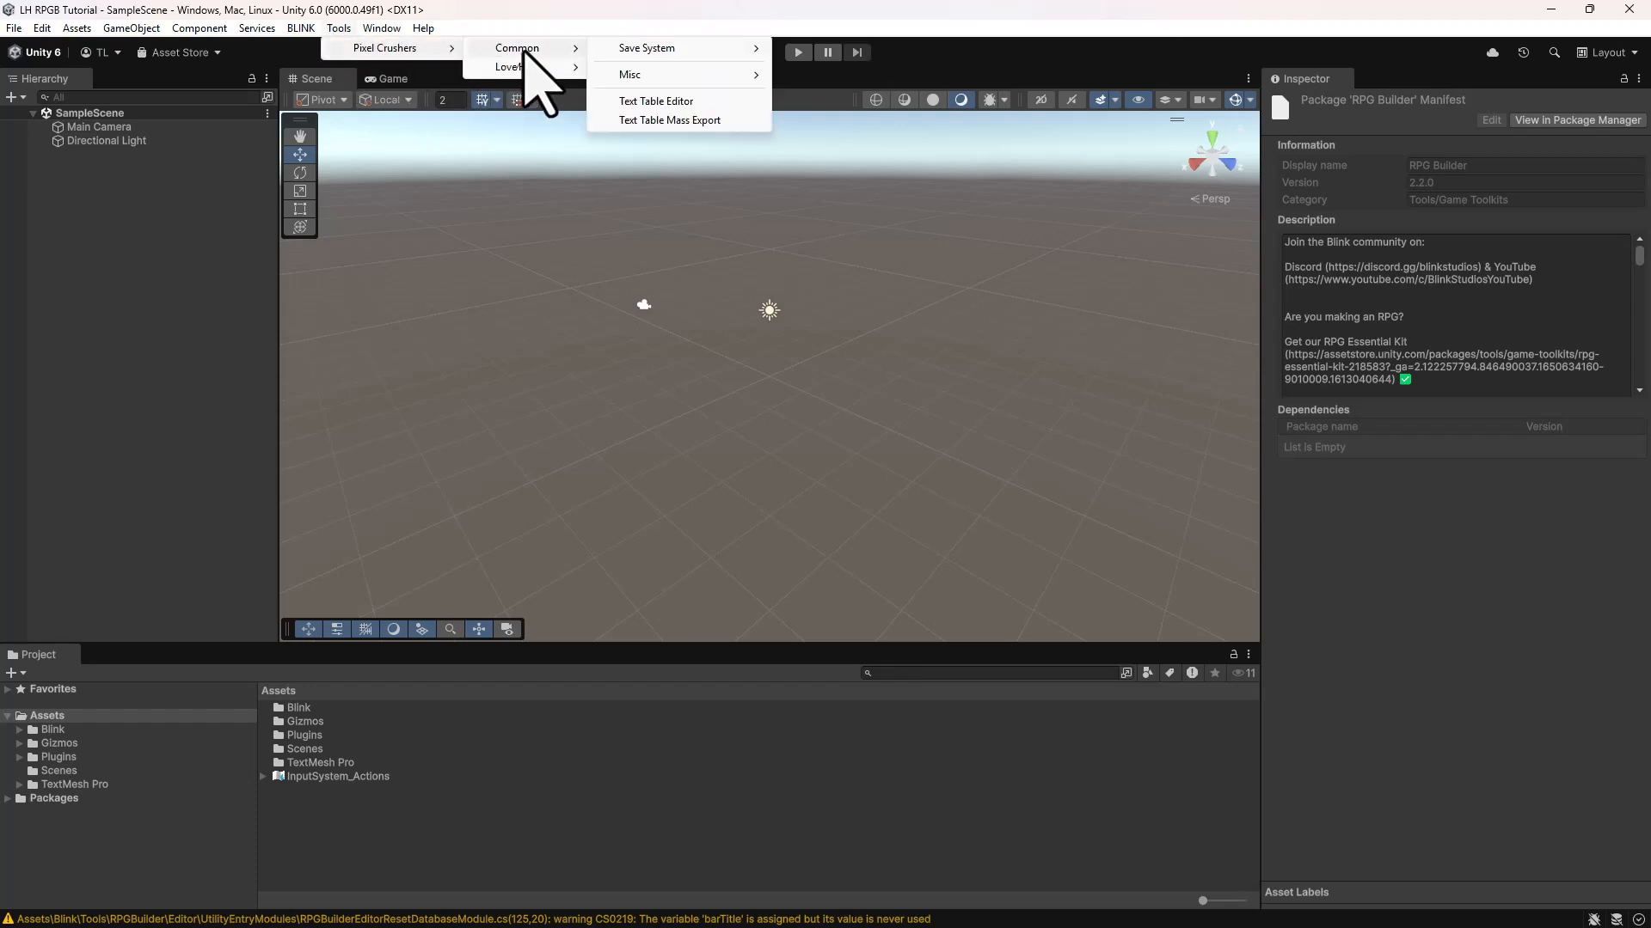
mouse_move(631, 77)
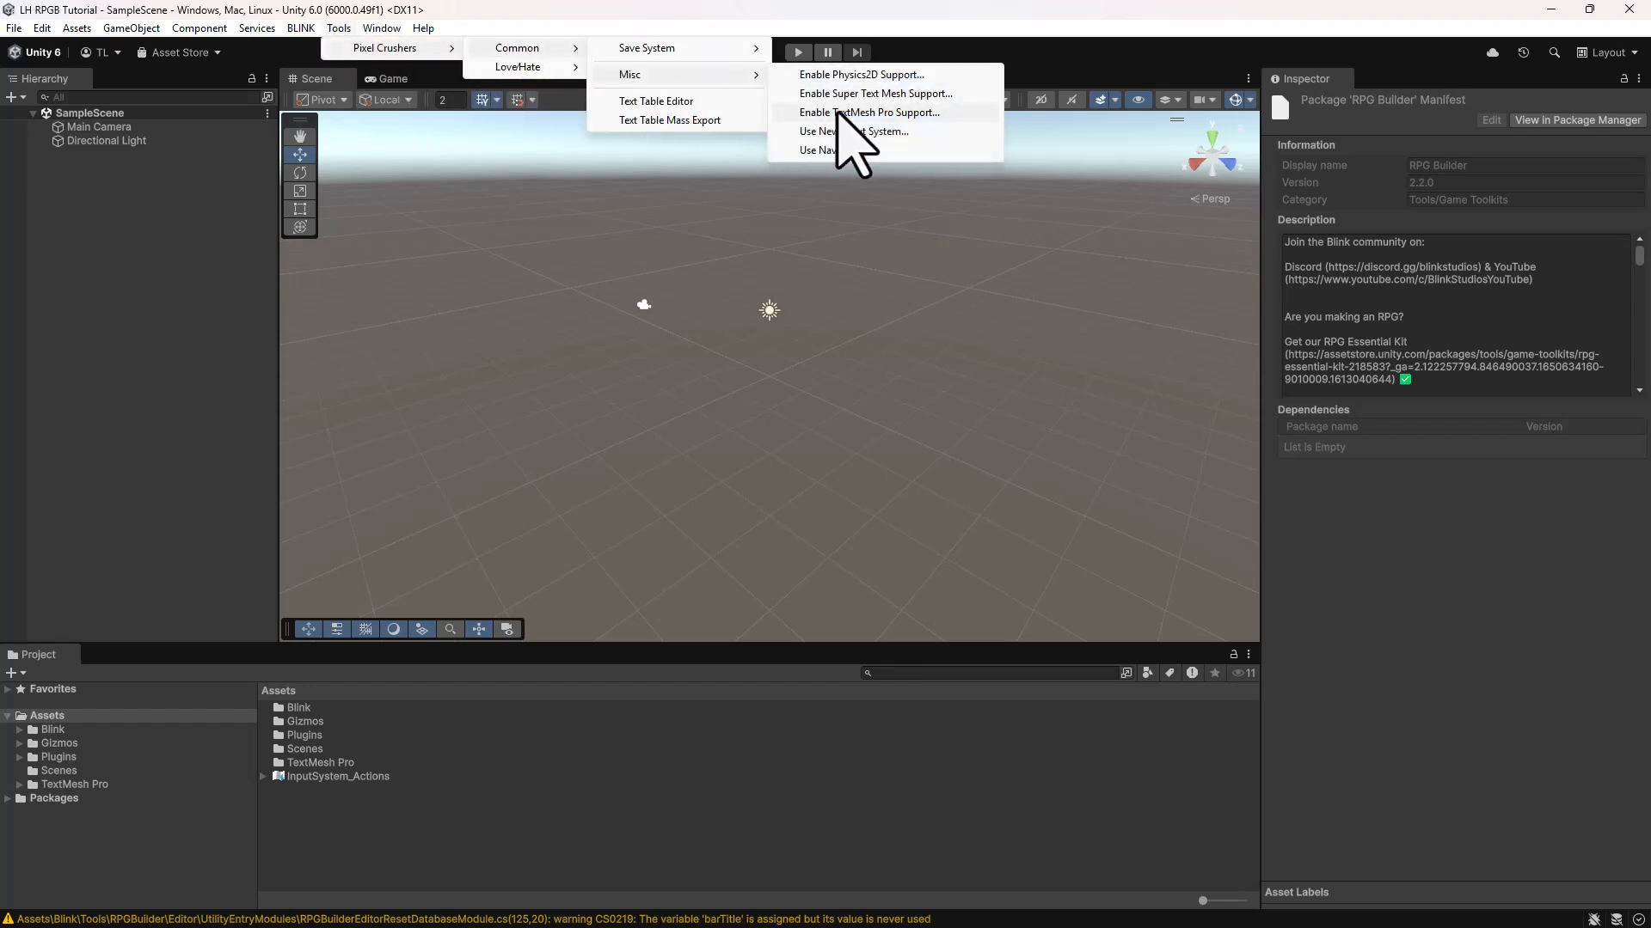
left_click(839, 112)
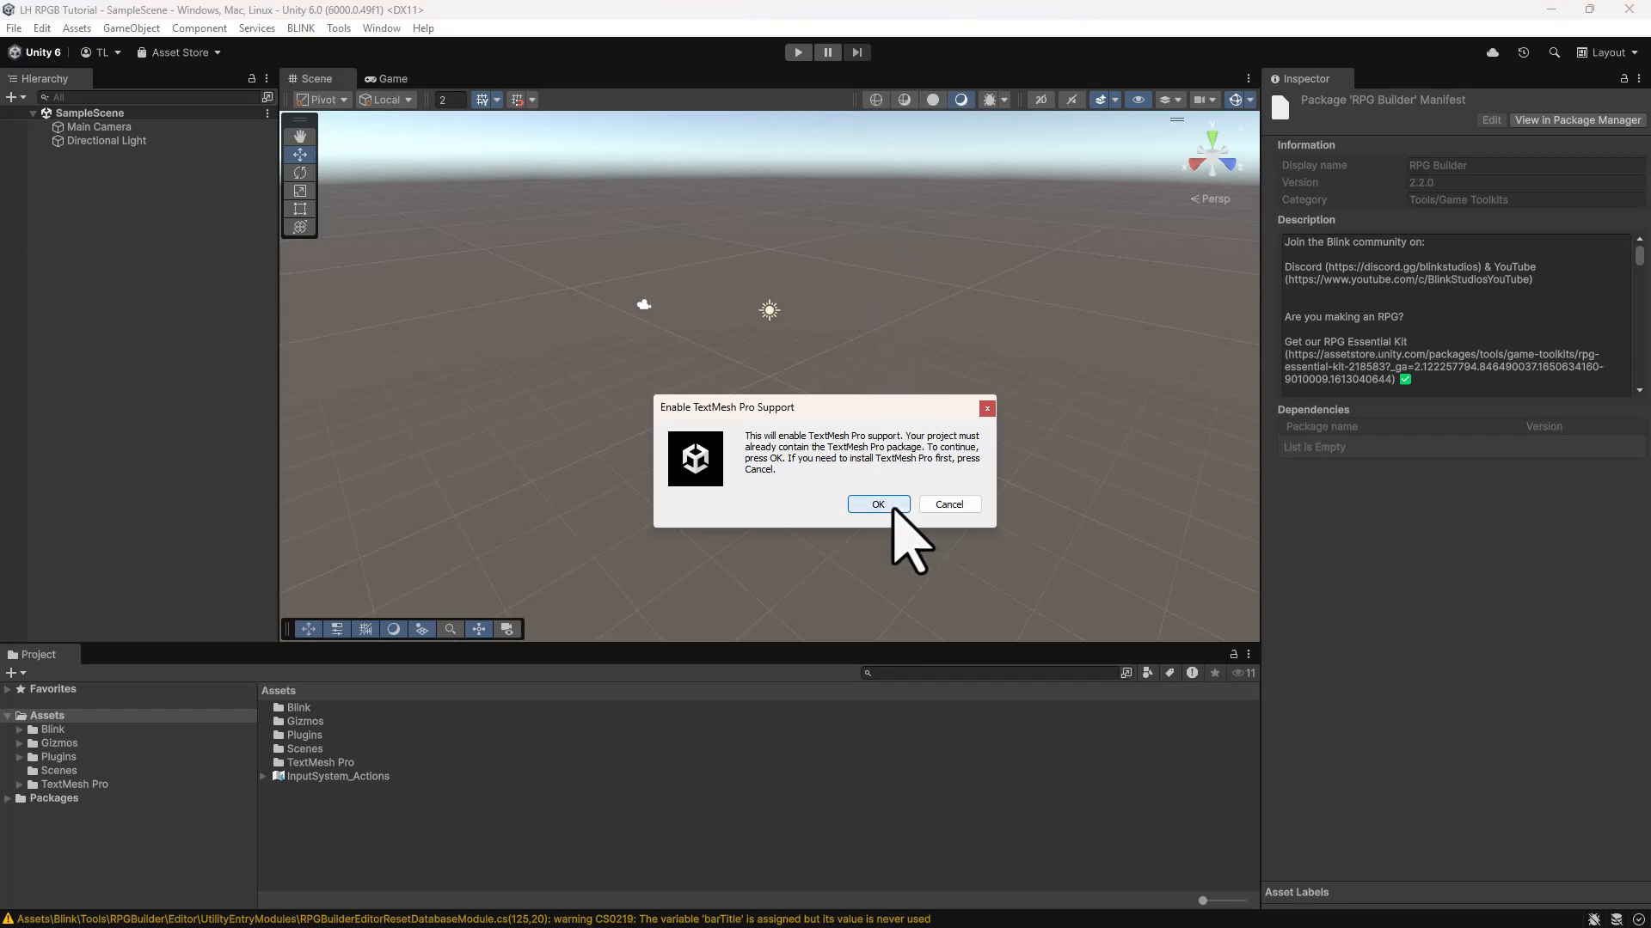
left_click(890, 505)
left_click(943, 515)
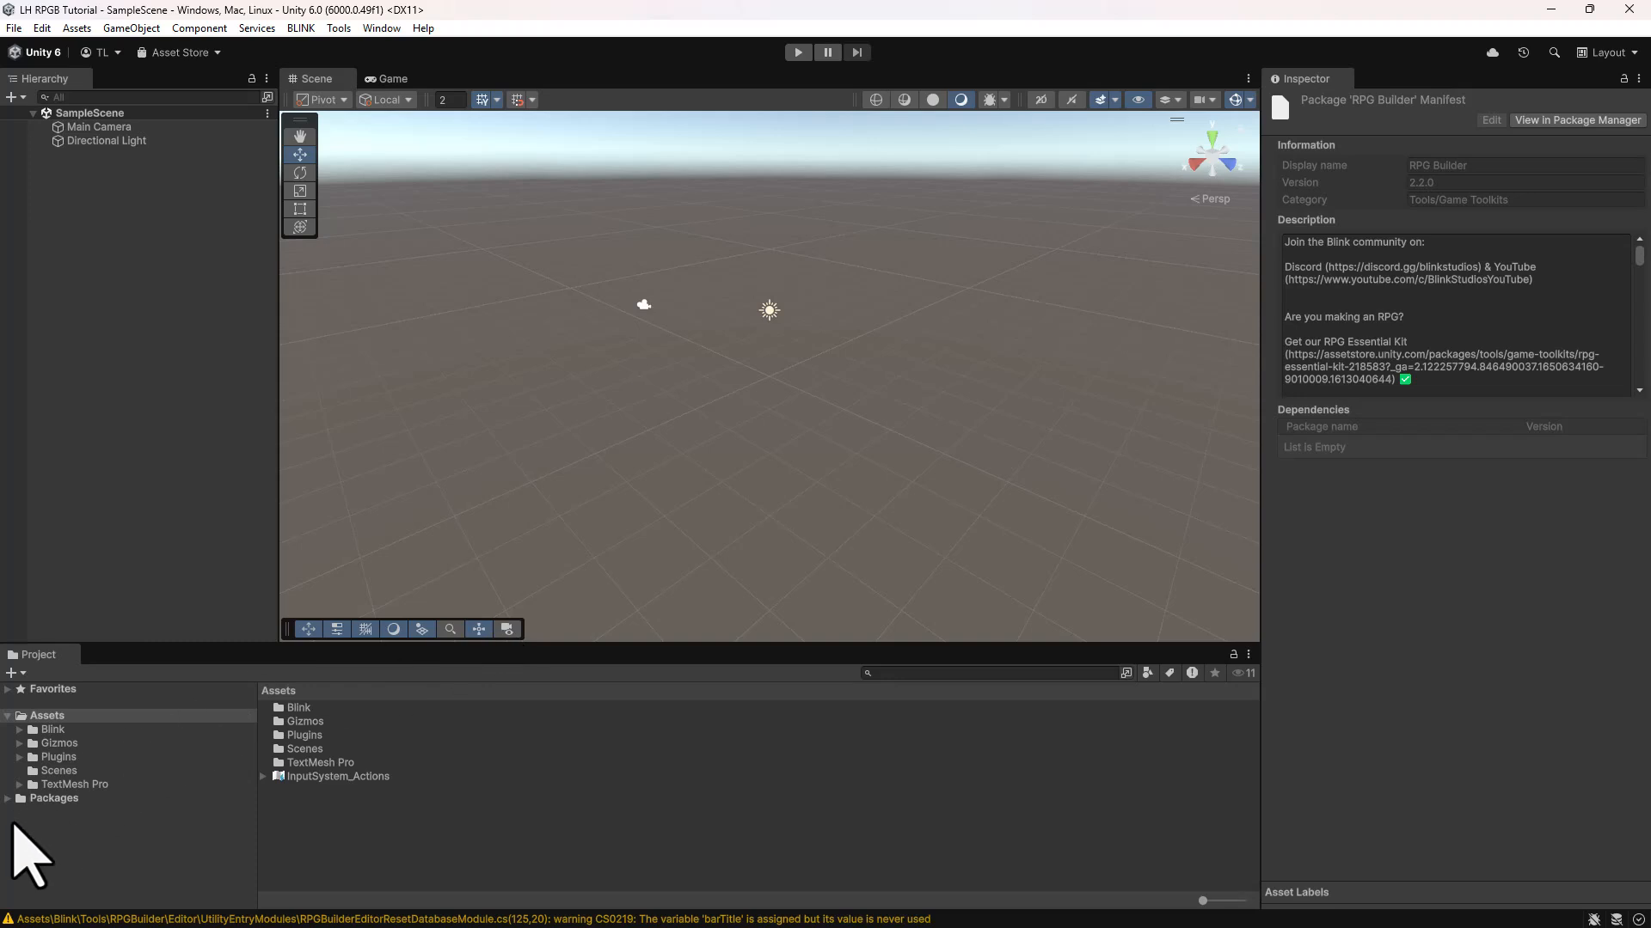
- Import the RPG Builder Support package from Plugins/Pixel Crushers/Common/Third Party Support
left_click(19, 756)
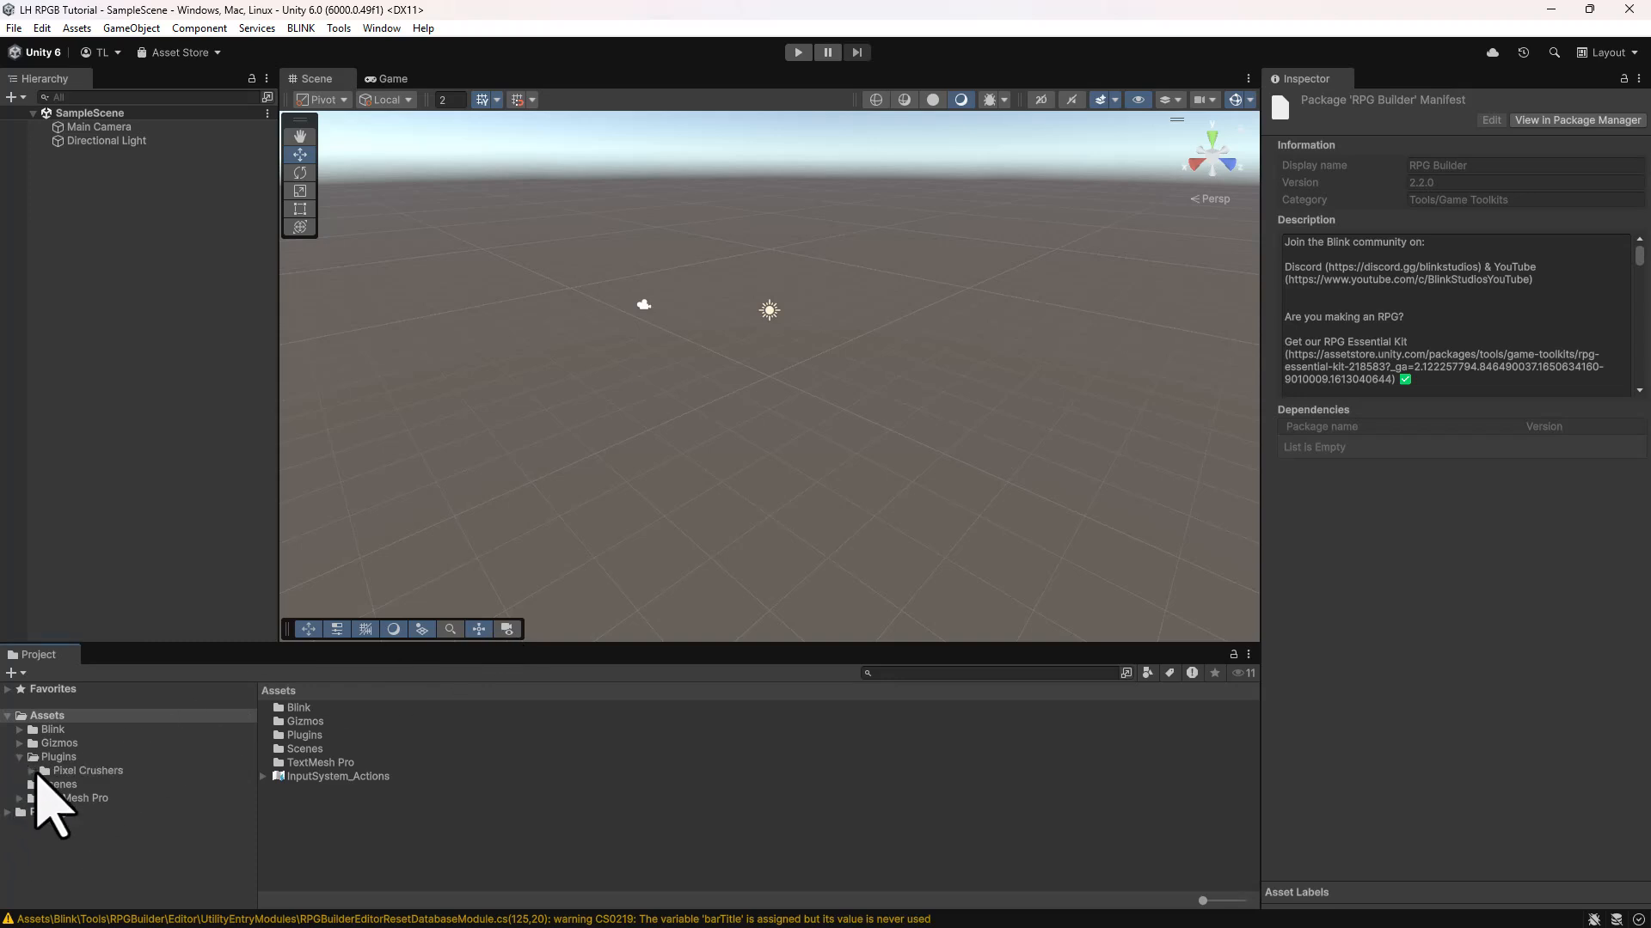
left_click(32, 771)
left_click(44, 785)
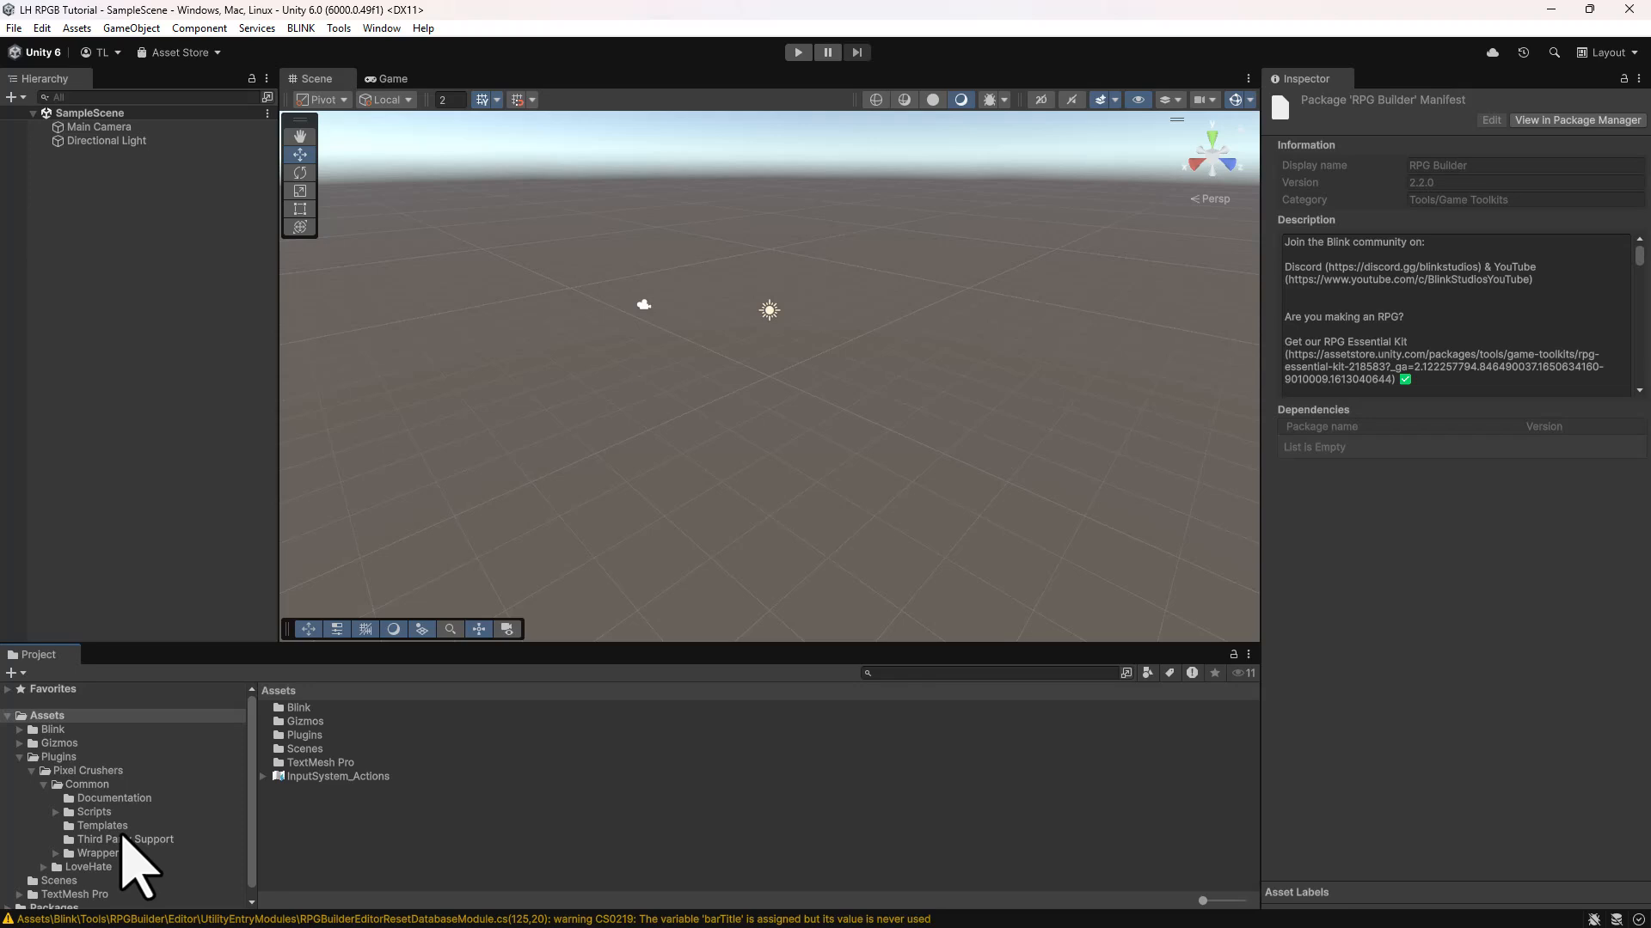
left_click(126, 840)
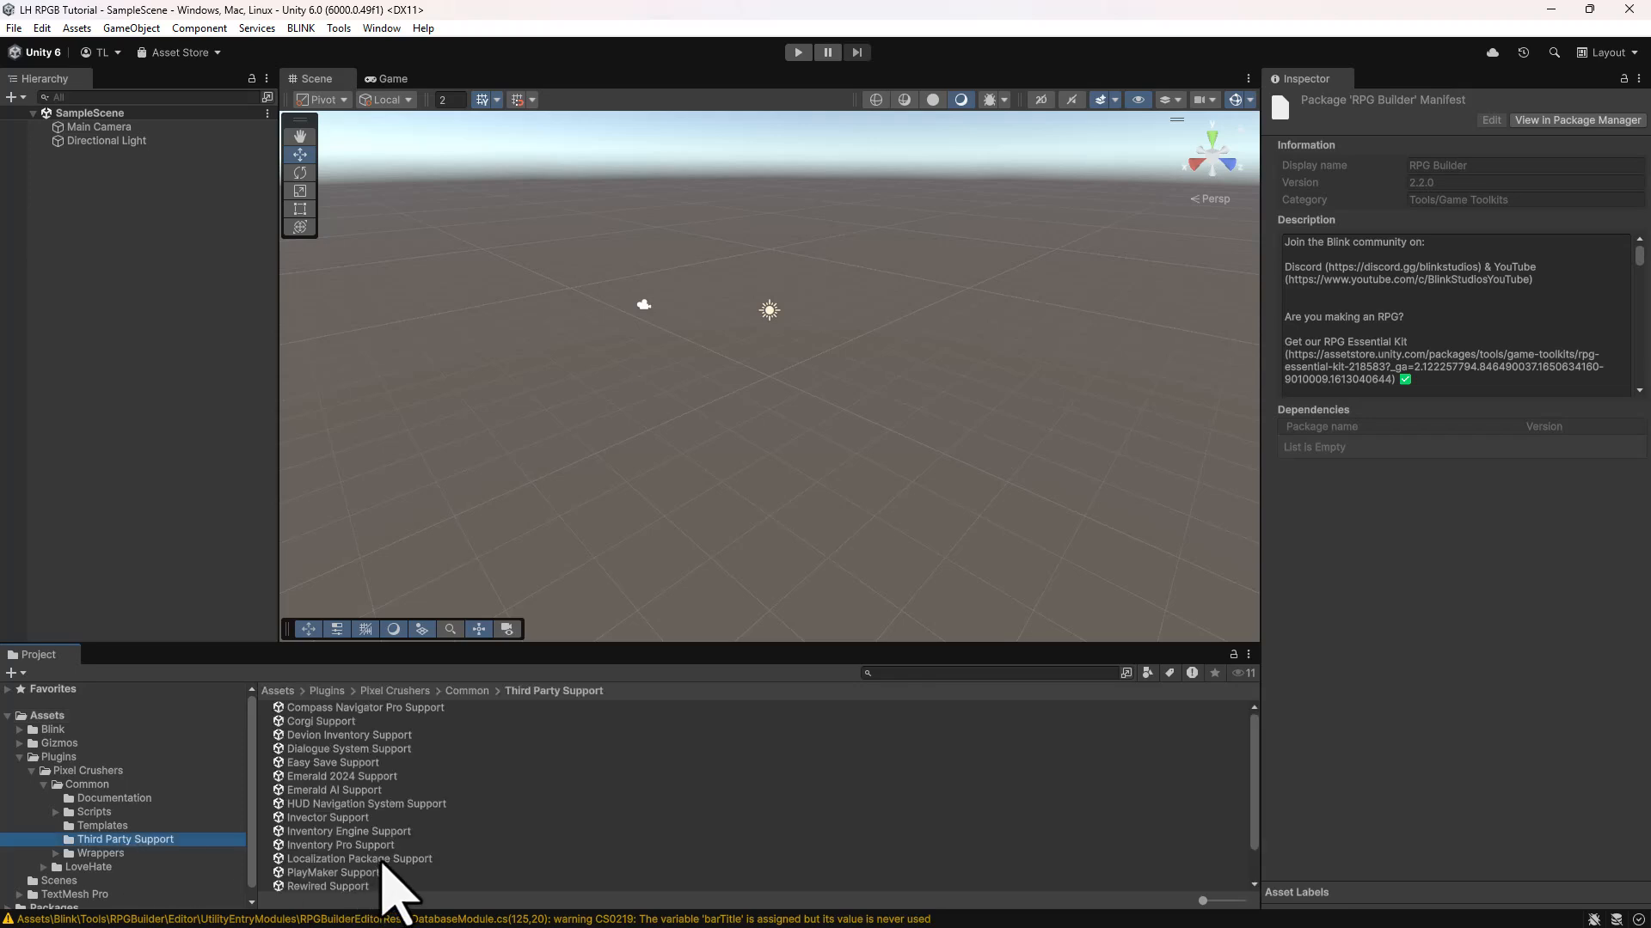
double_click(379, 859)
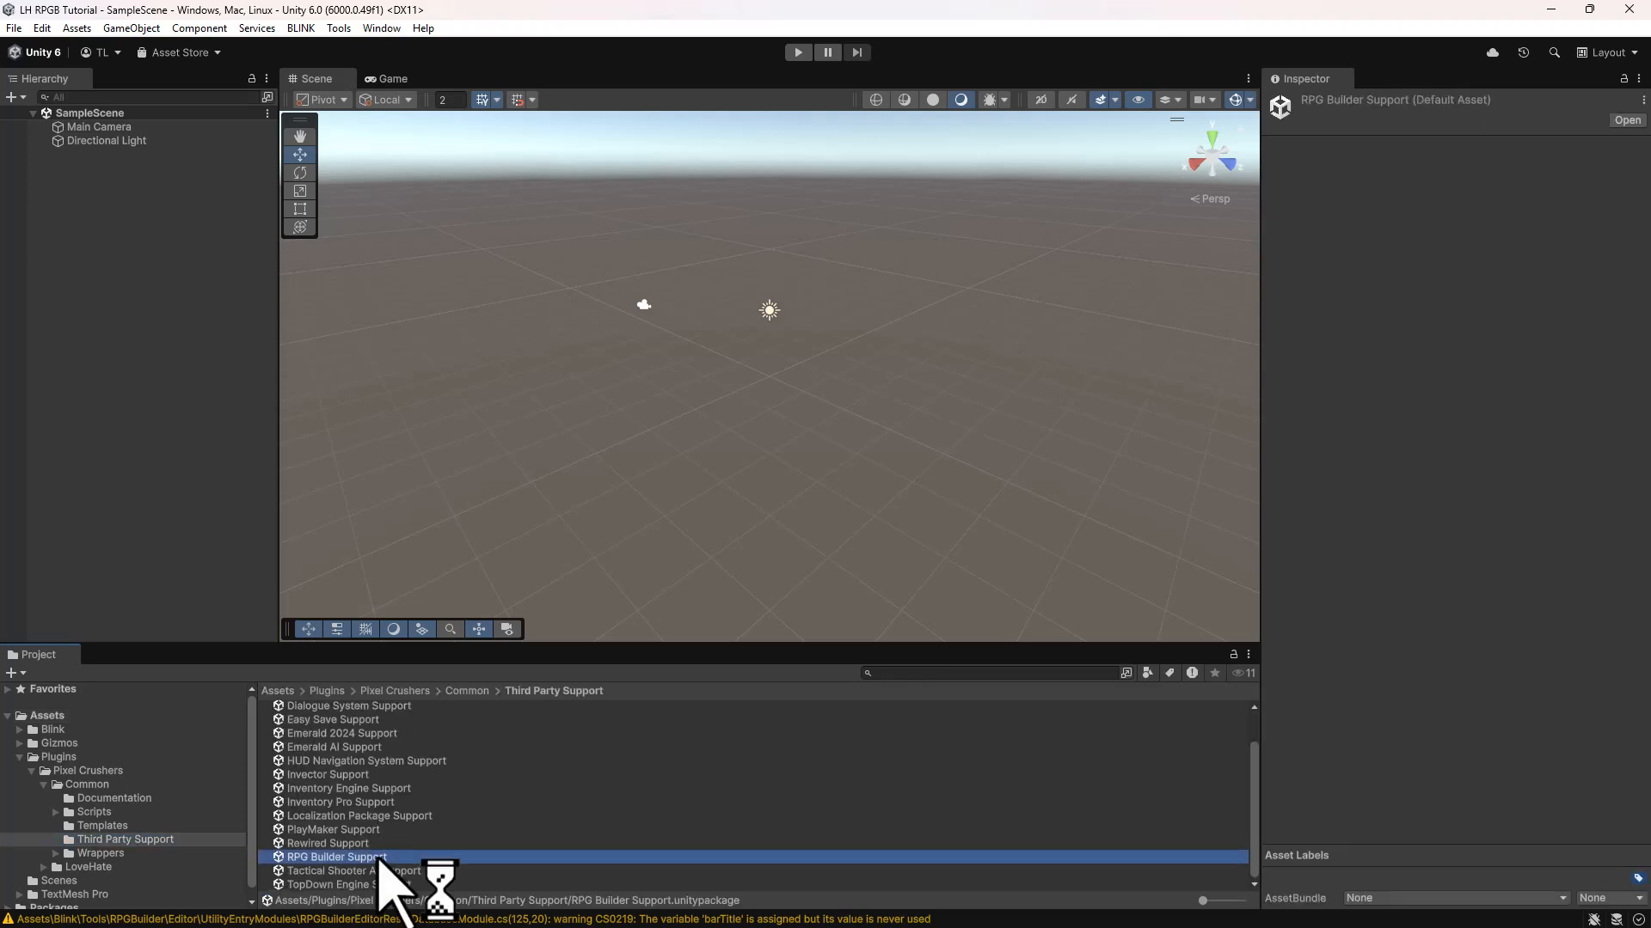
left_click(914, 619)
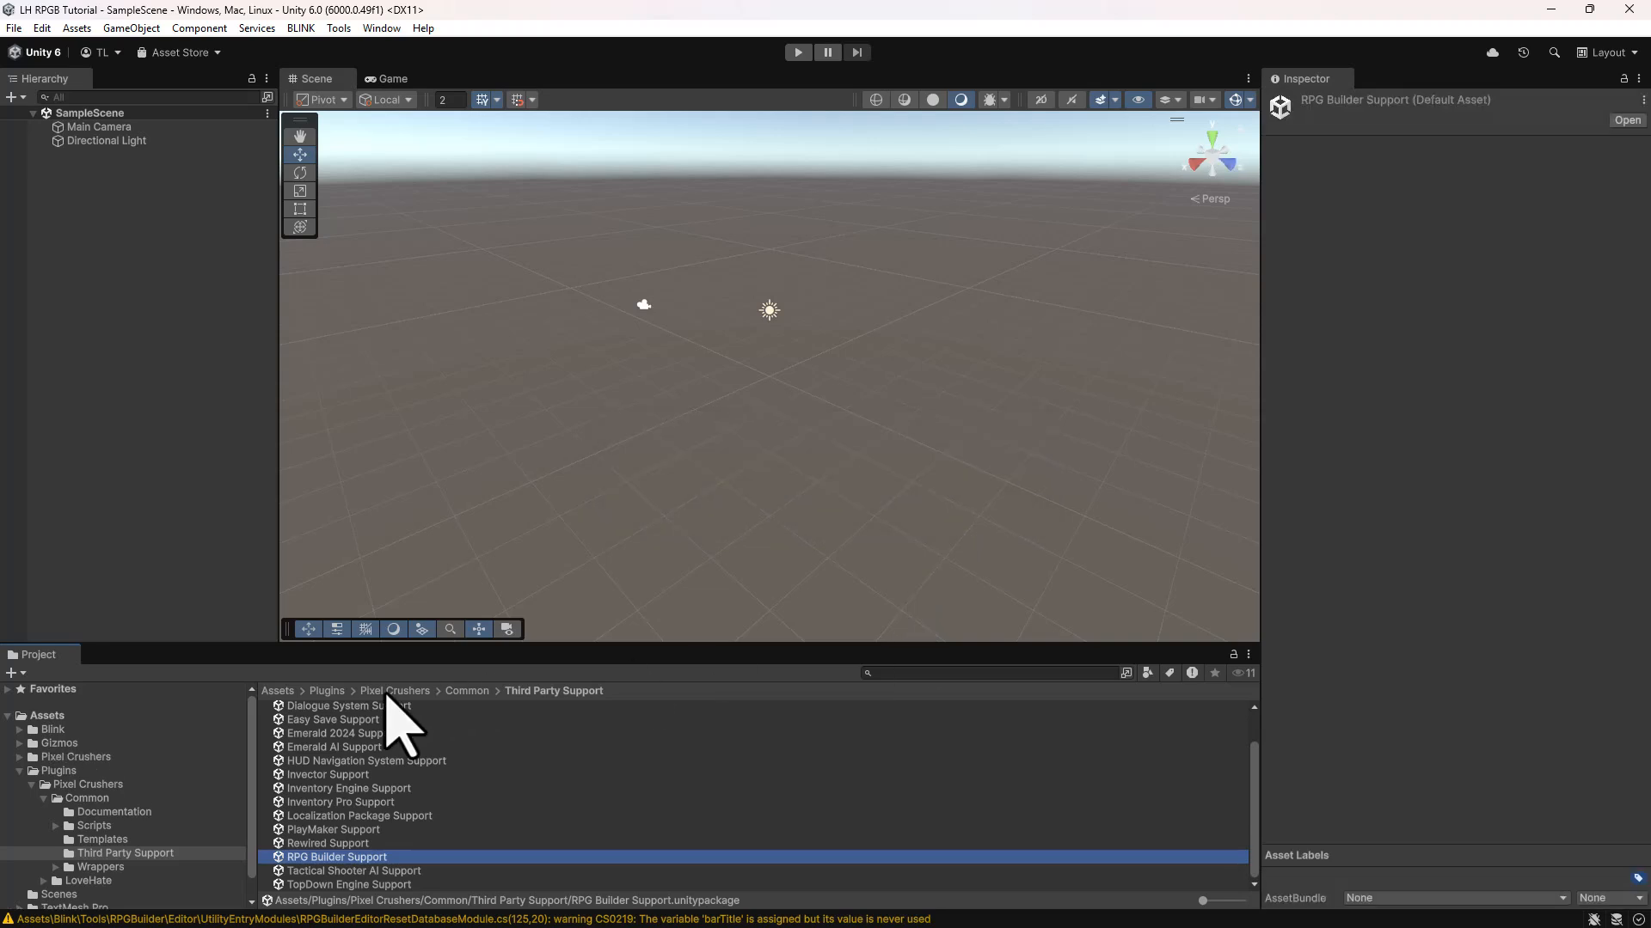
- Import the RPG Builder Support package from Plugins/Pixel Crushers/LoveHate/Third Party Support
left_click(44, 797)
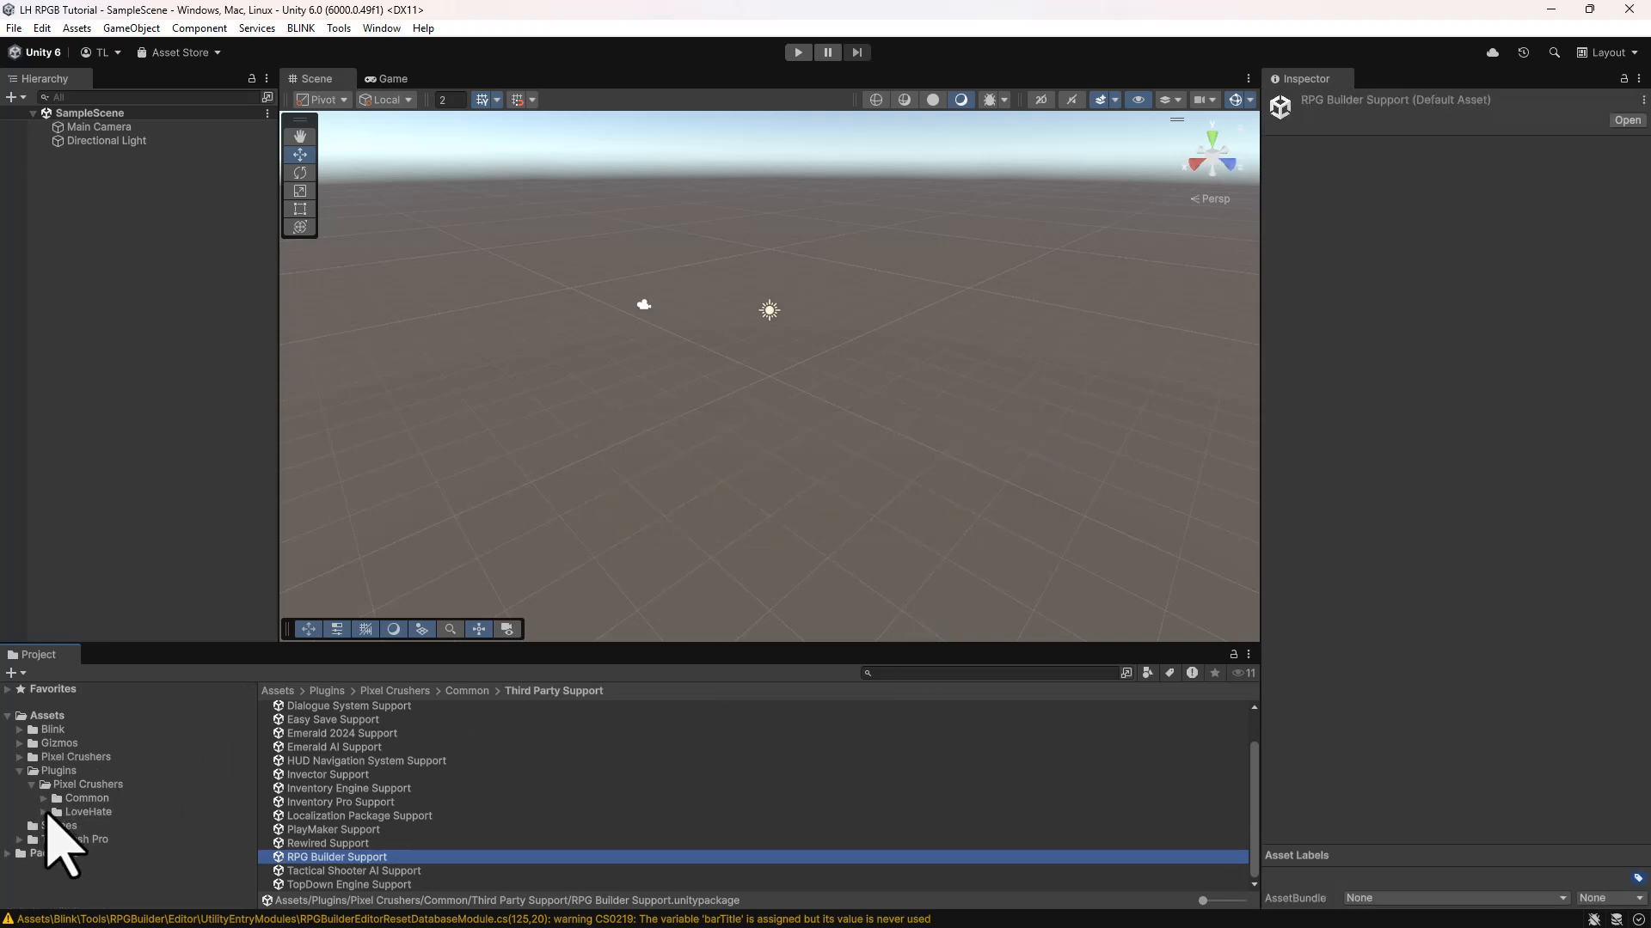
left_click(45, 813)
left_click(110, 867)
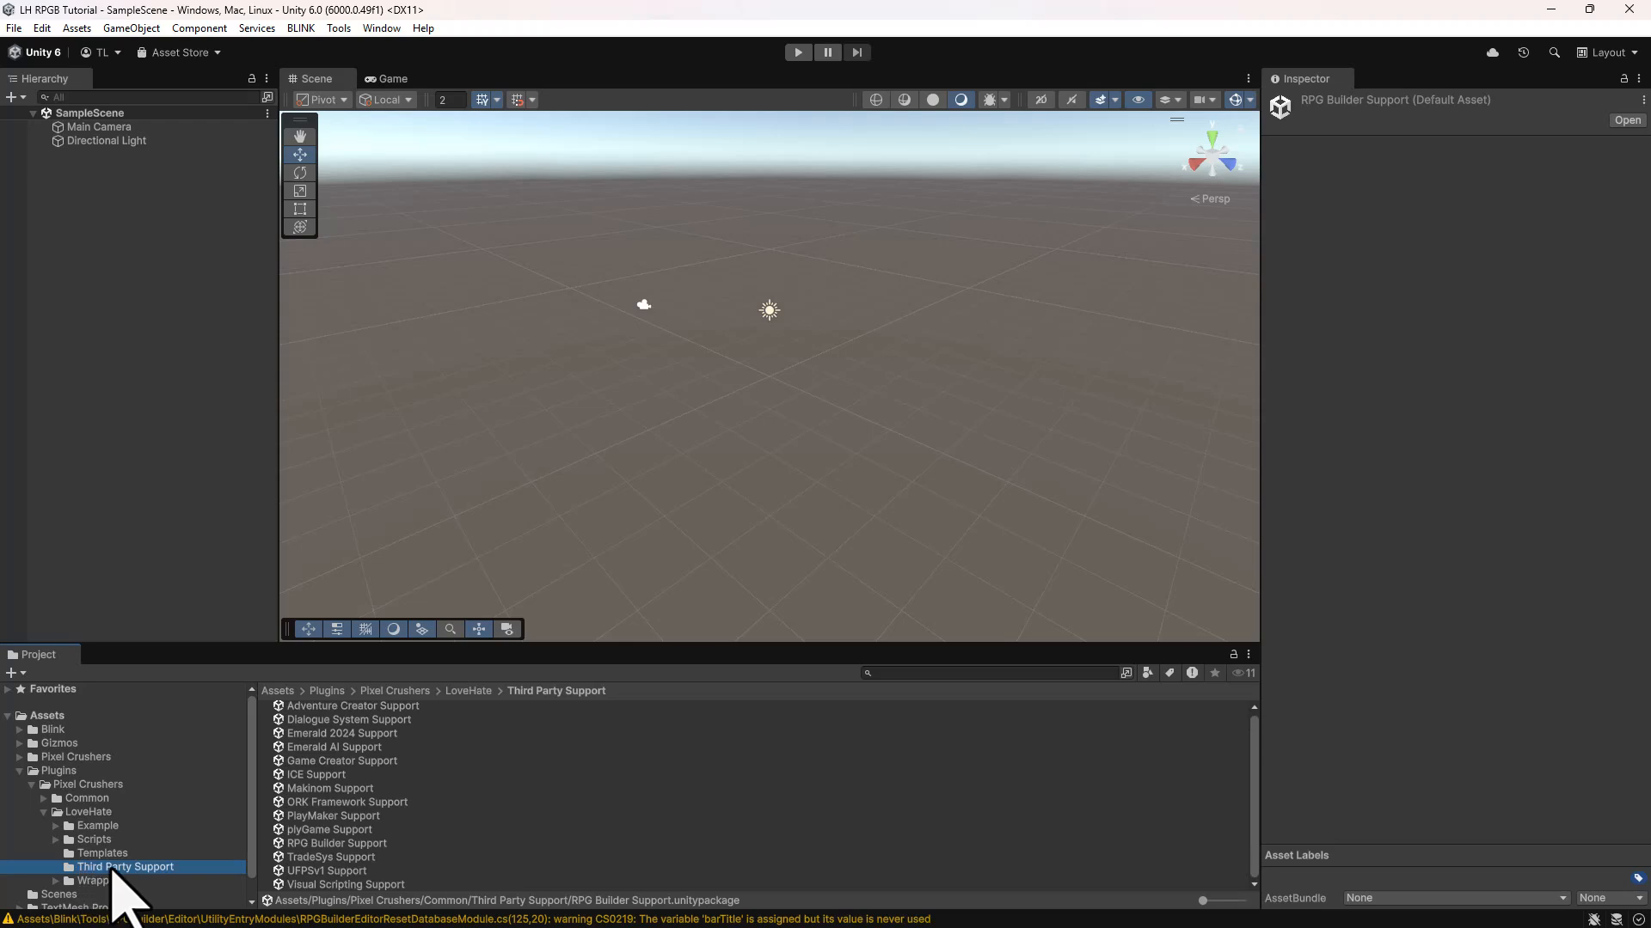
left_click(362, 846)
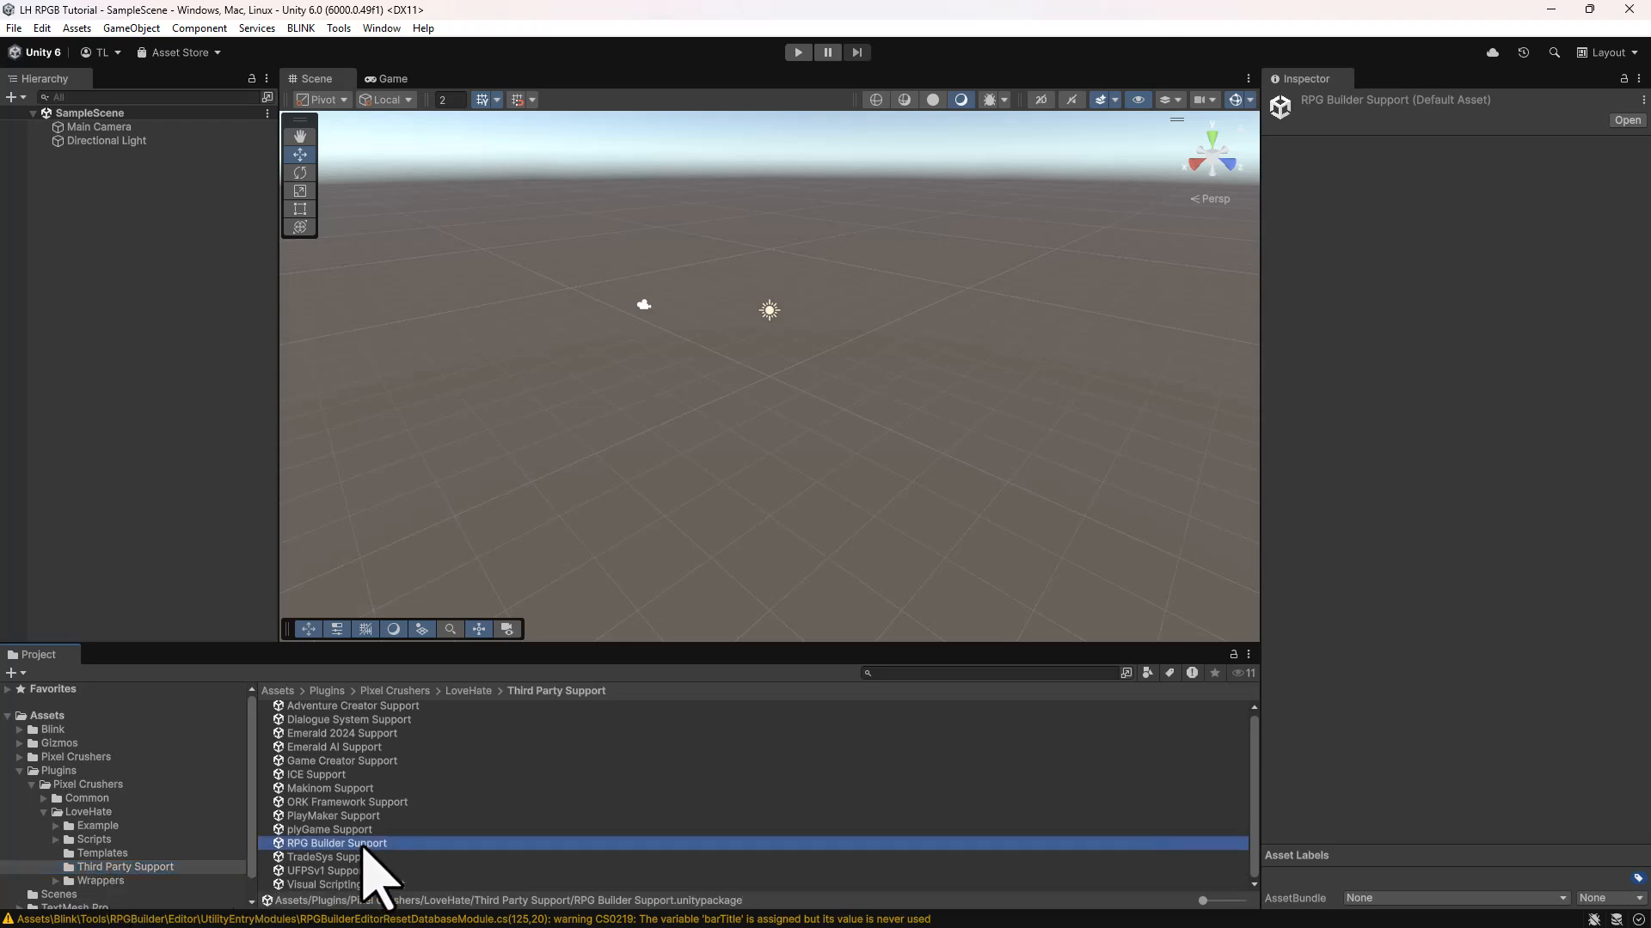
double_click(361, 846)
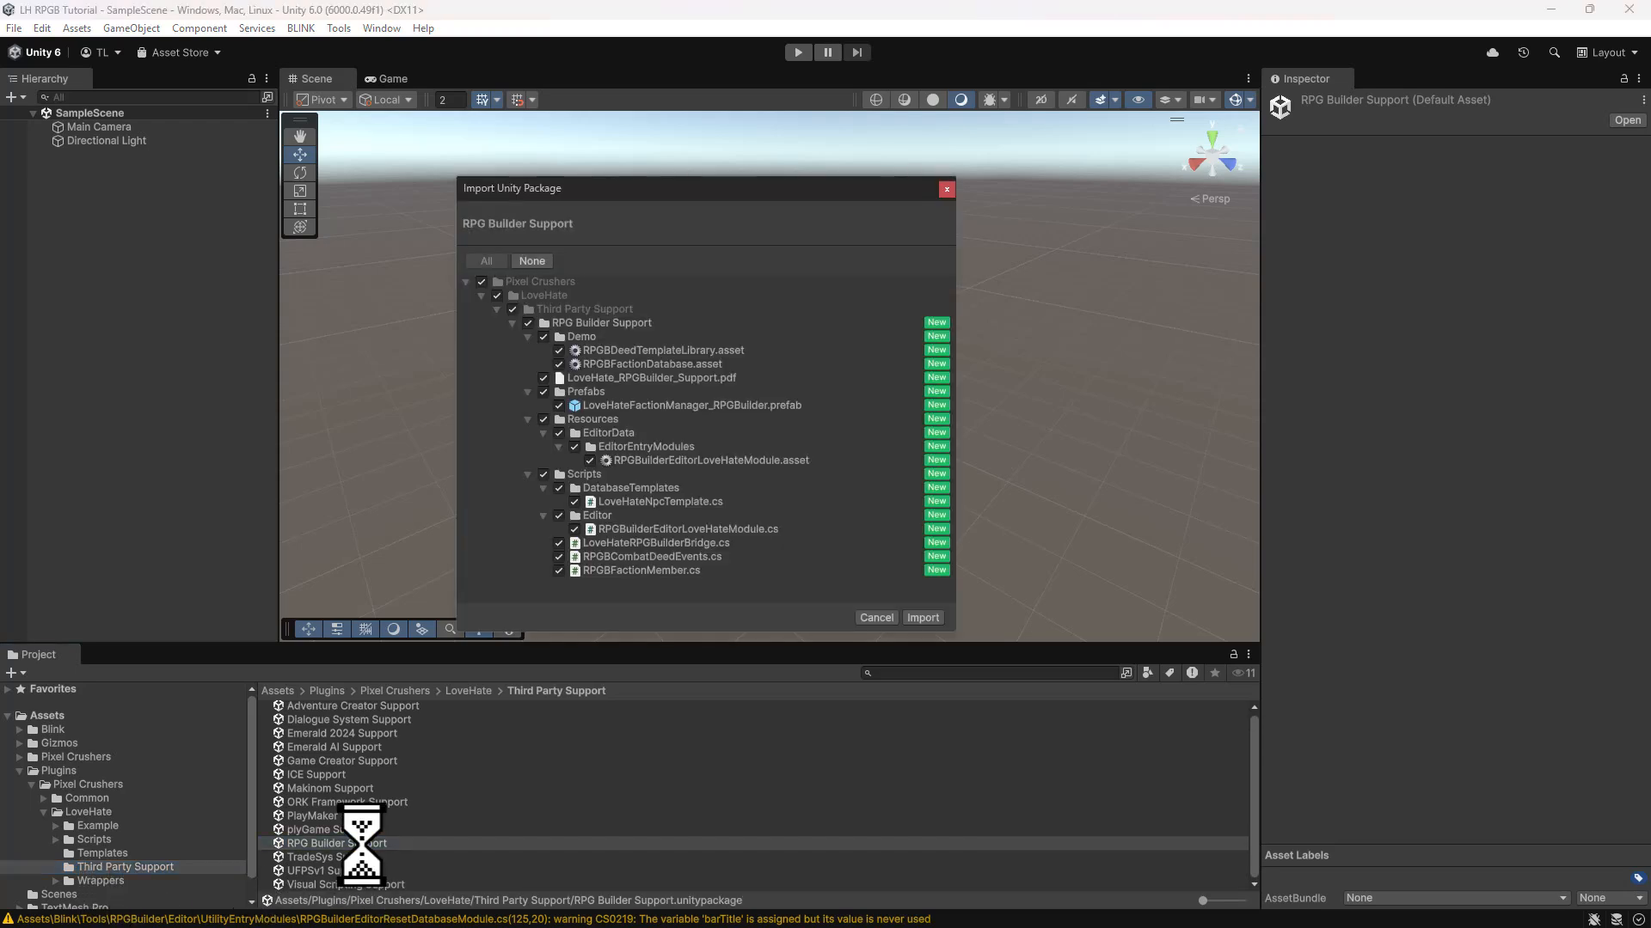
left_click(925, 619)
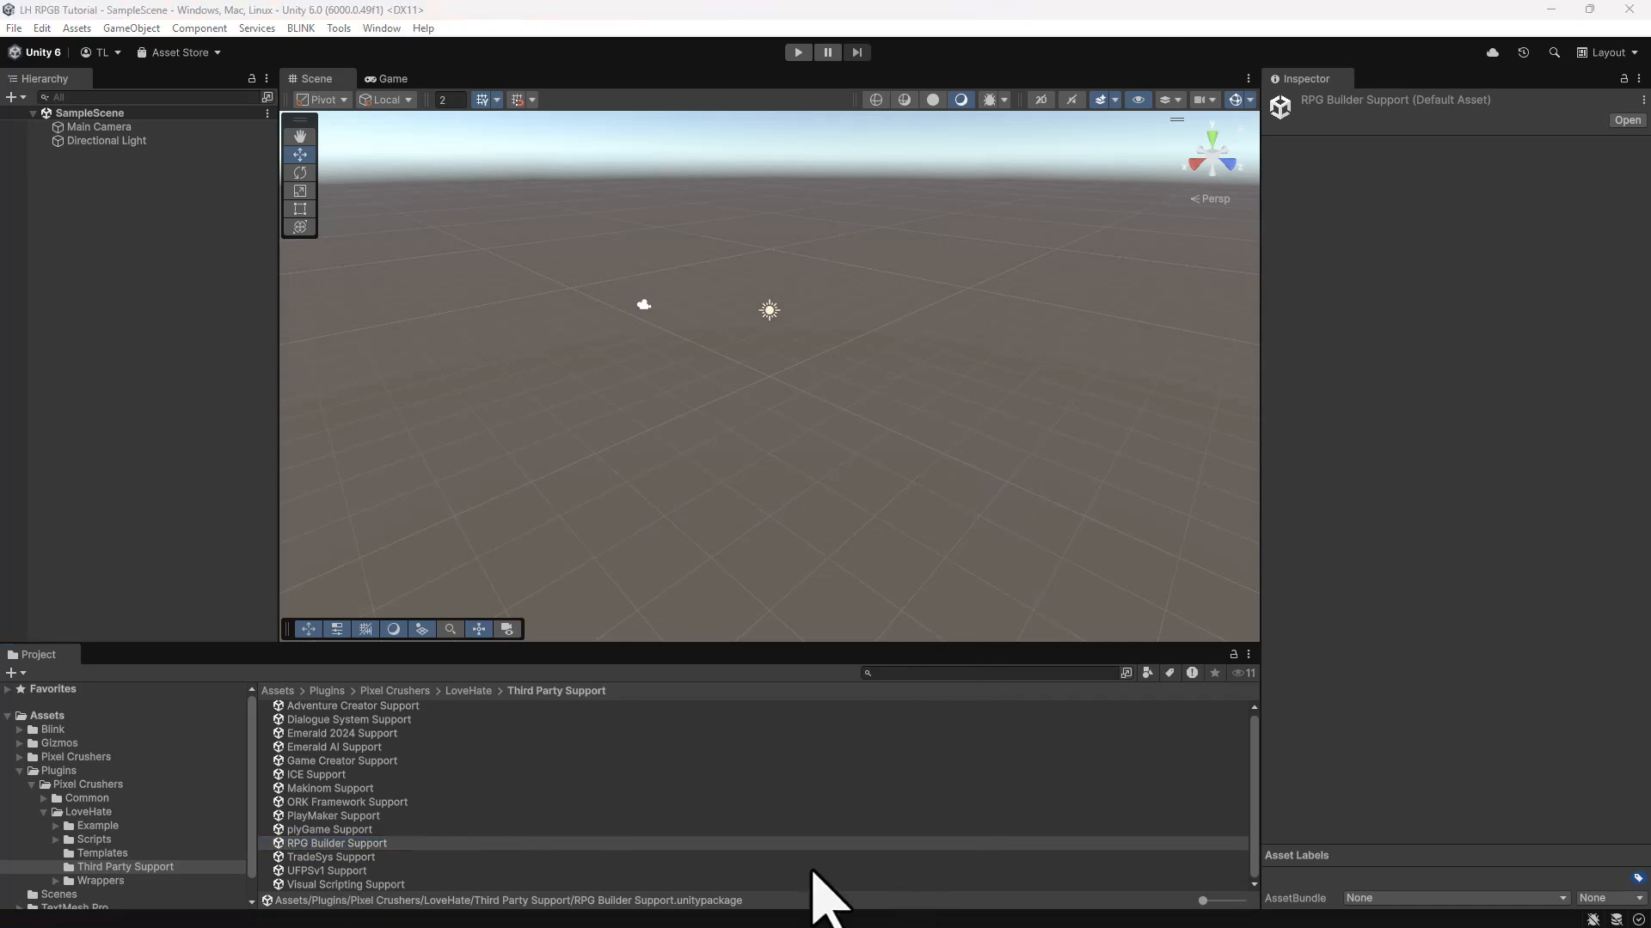
- Create a folder named LoveHateNpcTemplates in Blink/Tools/RPGBuilder/Resources/Database
left_click(43, 813)
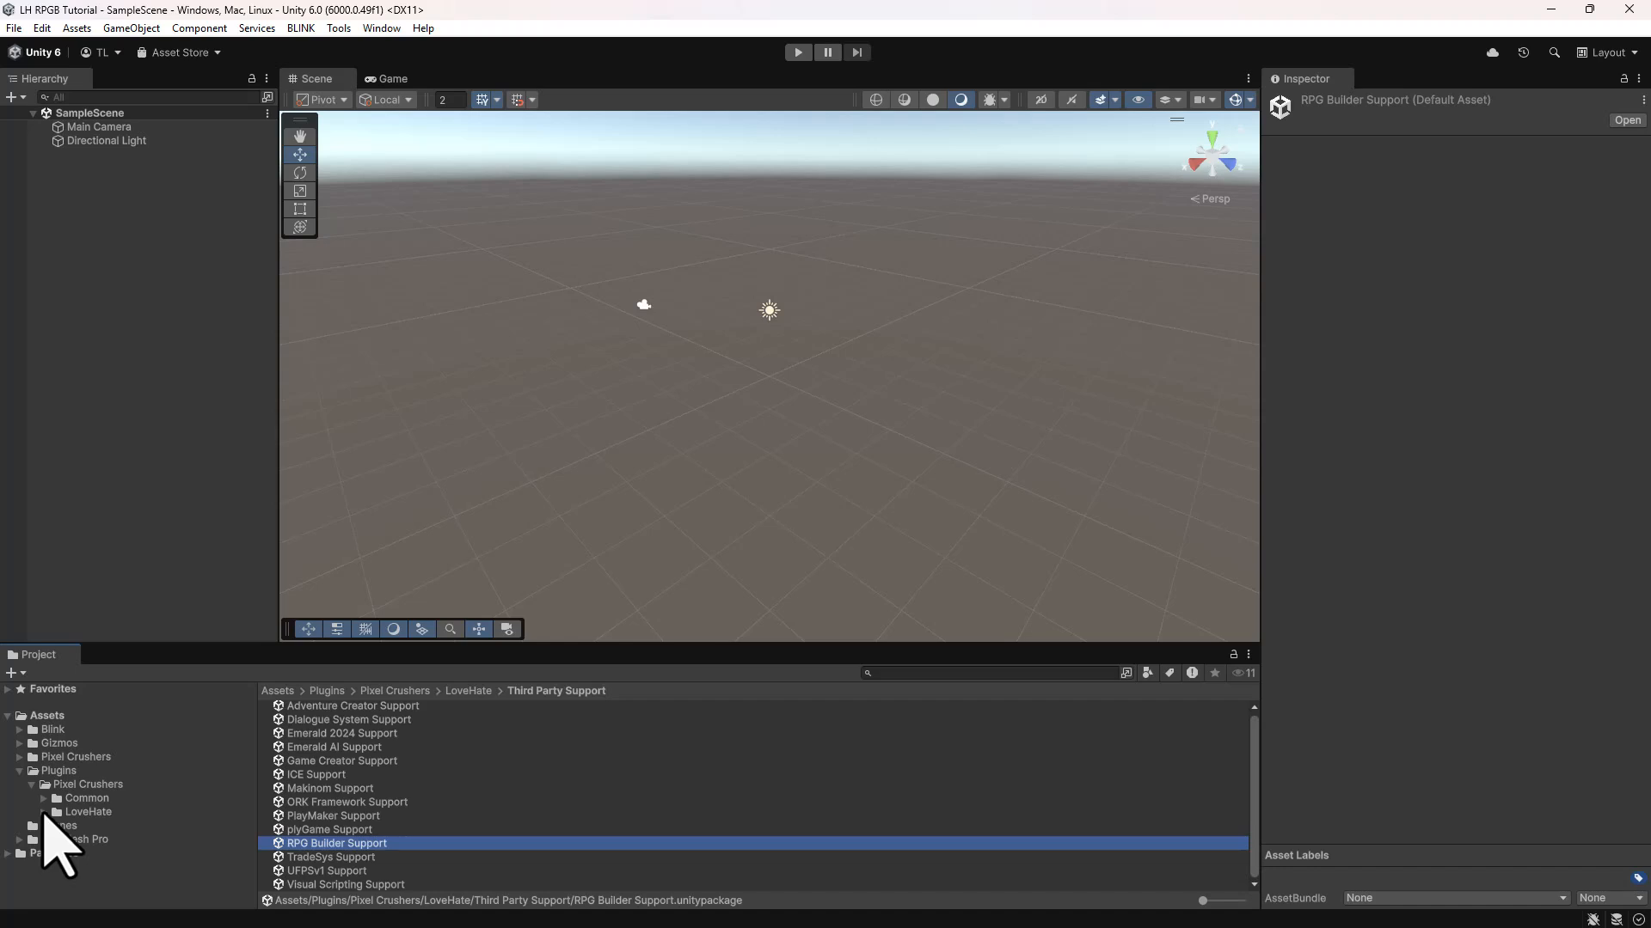
left_click(20, 730)
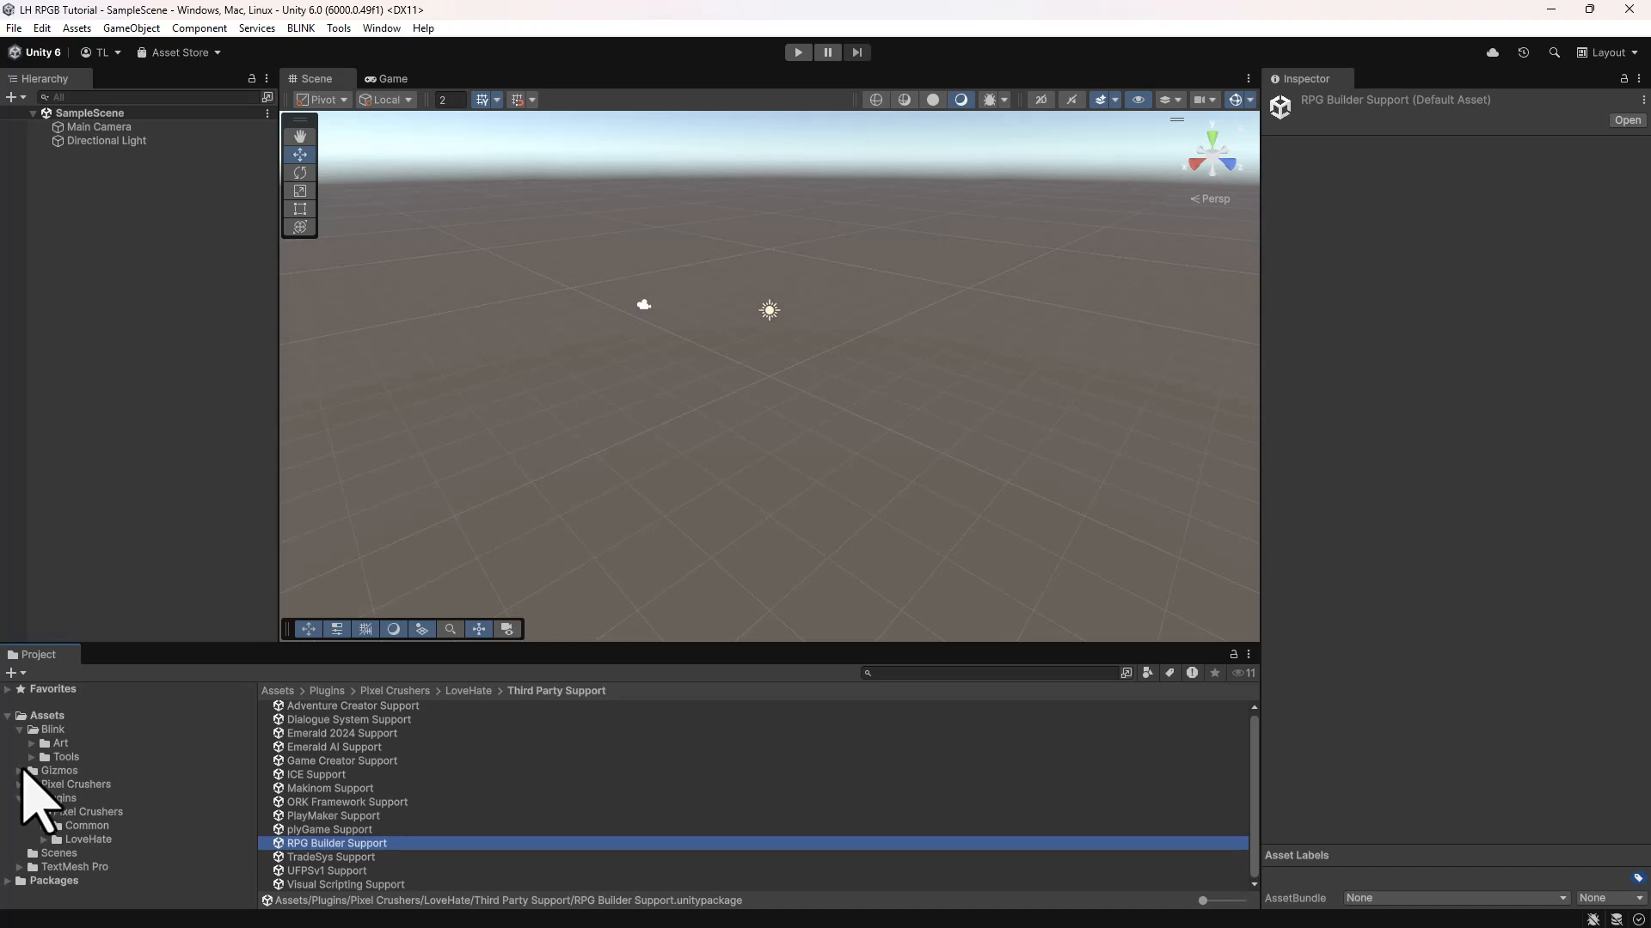
left_click(32, 758)
left_click(44, 772)
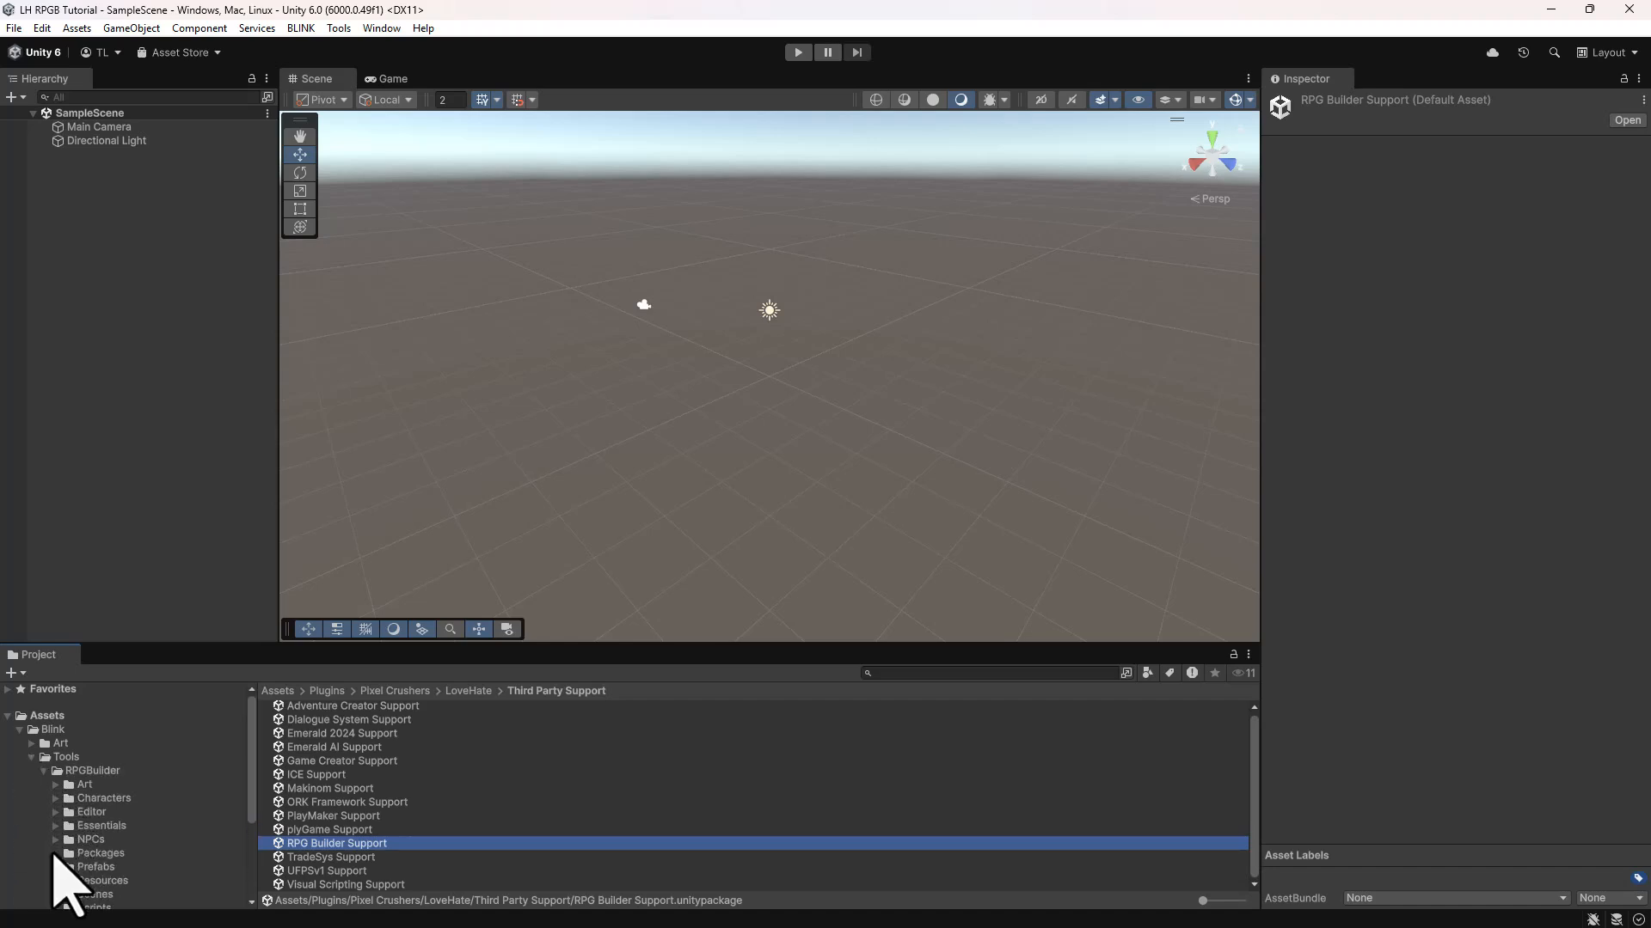
left_click(98, 895)
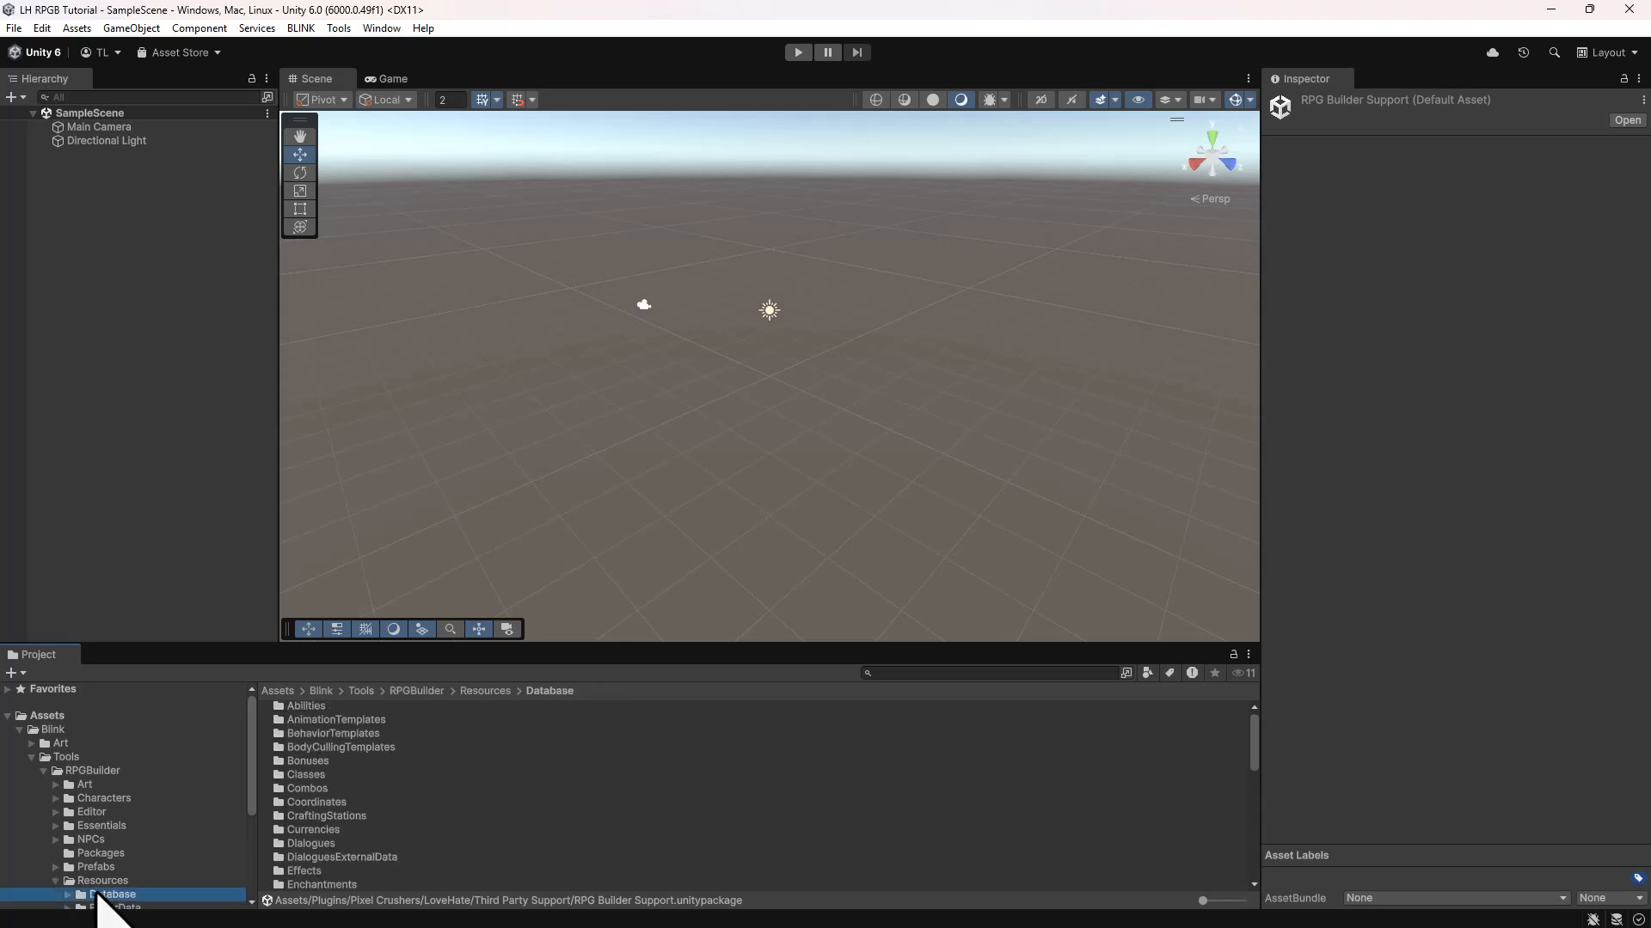
right_click(98, 895)
mouse_move(212, 406)
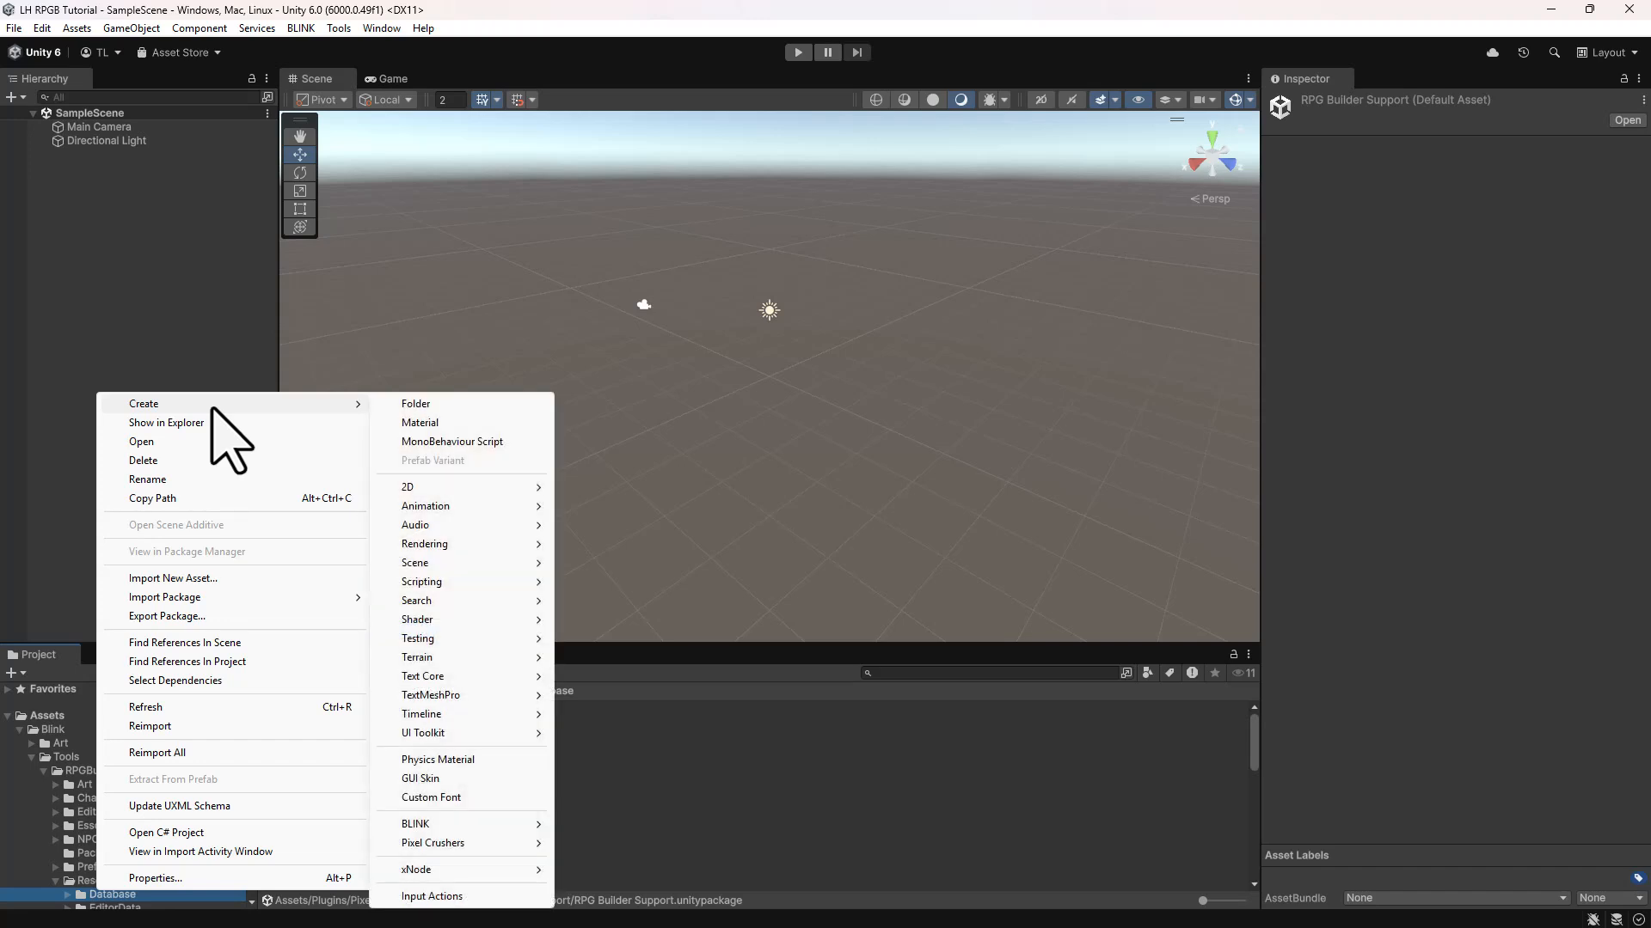
left_click(410, 404)
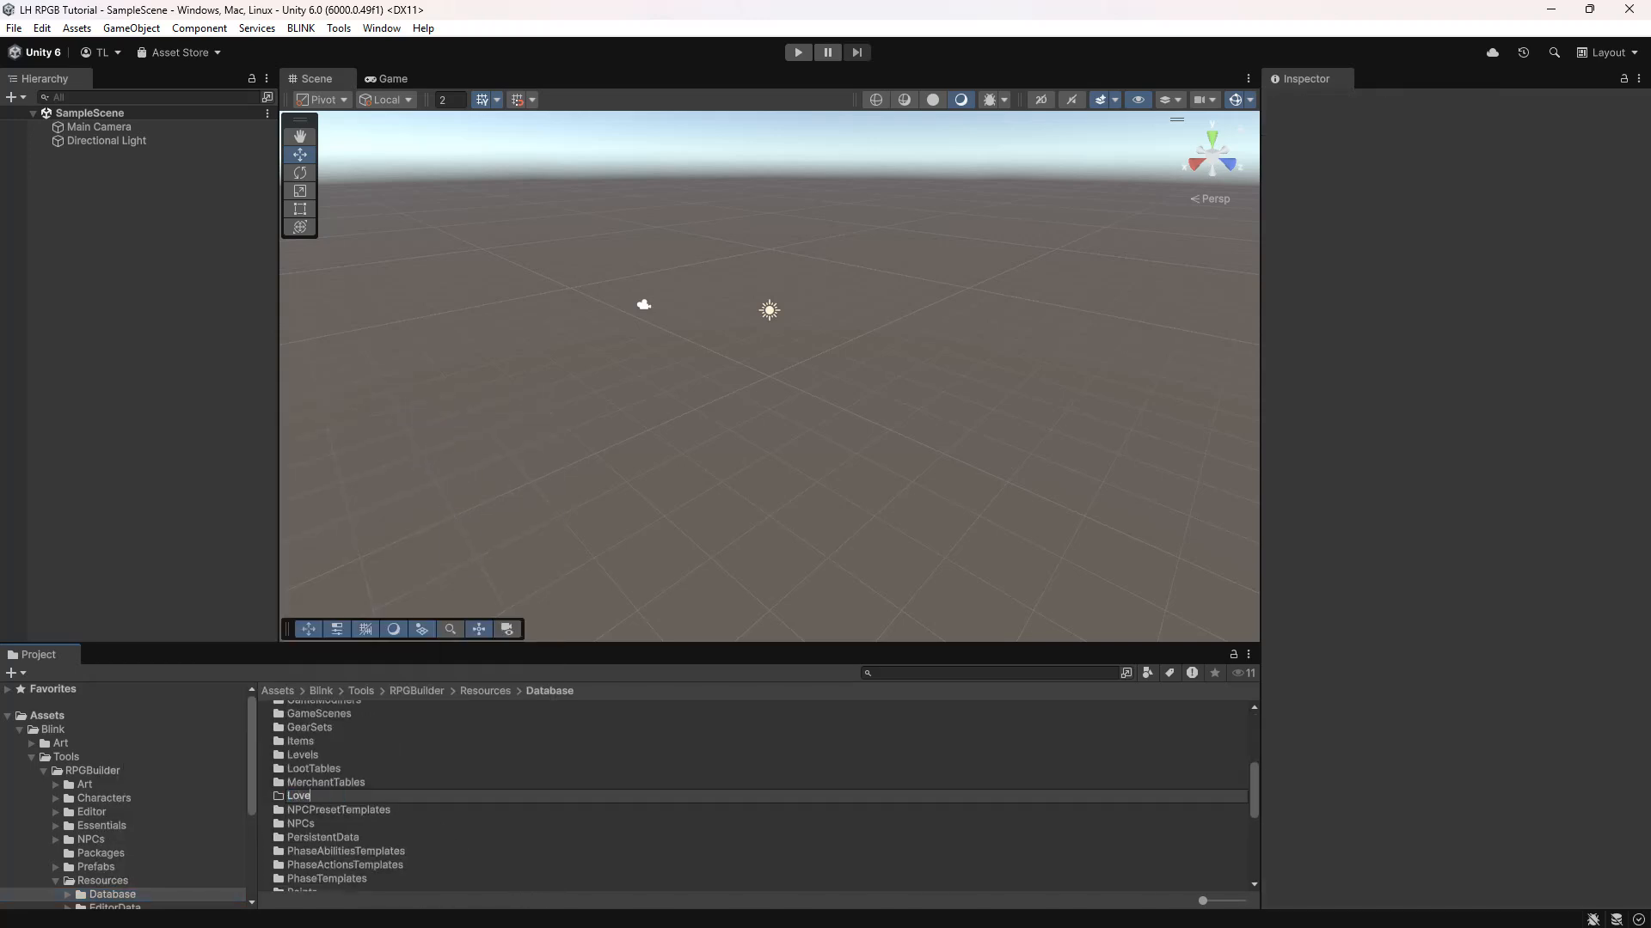
type("LoveHateNpcTemplates")
key("Return")
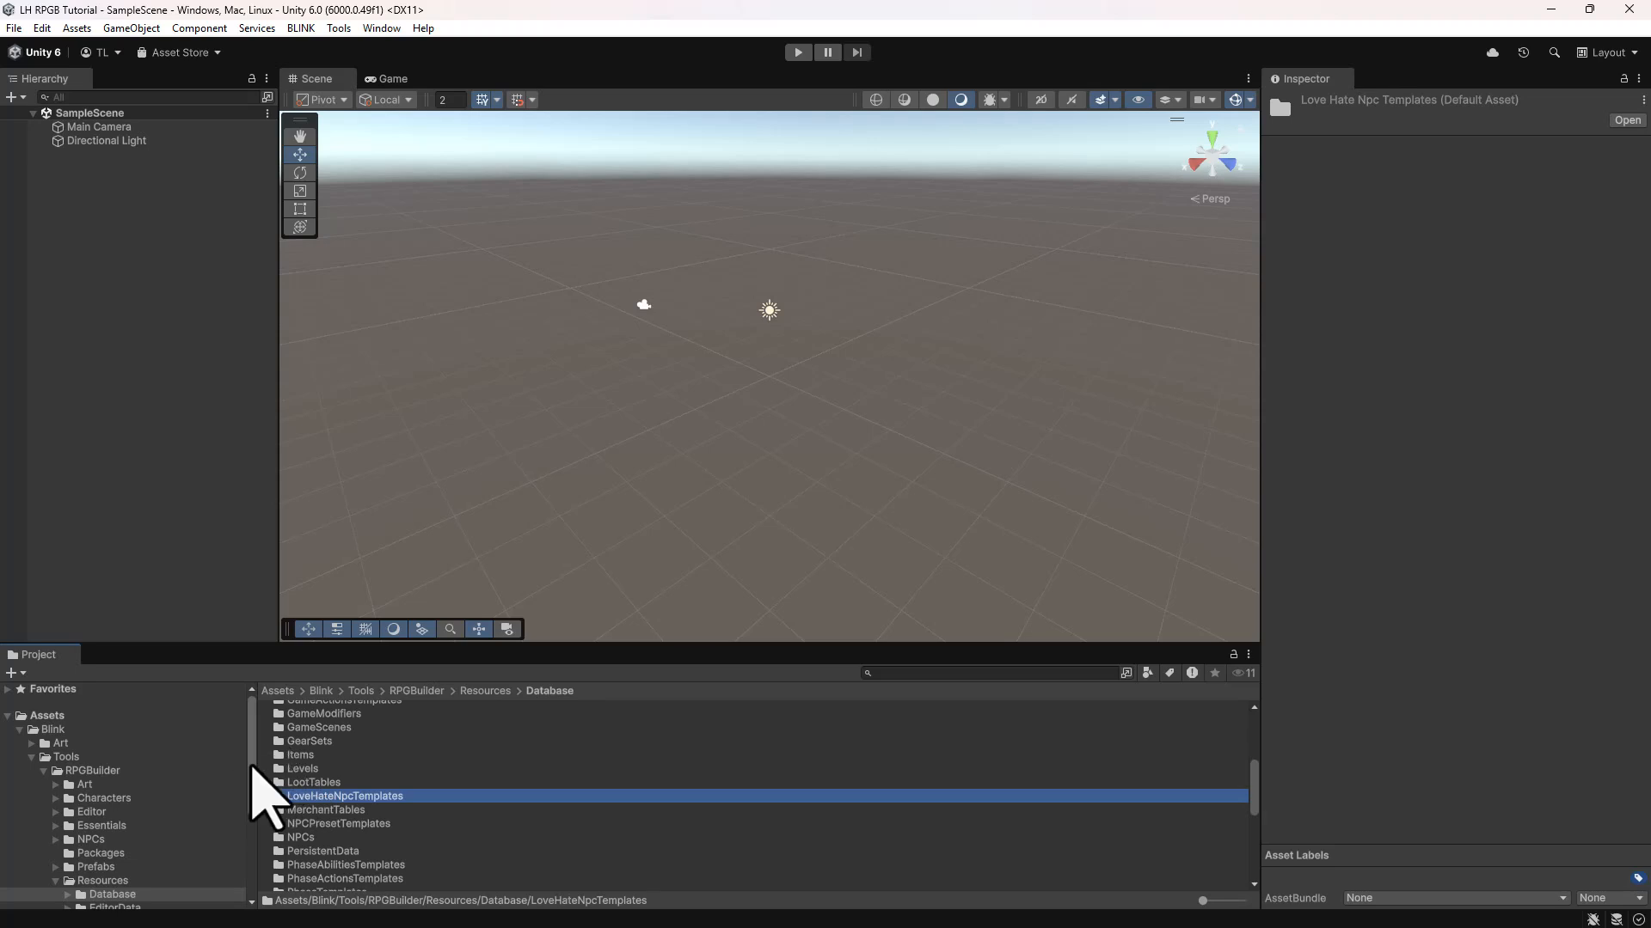
- Select the AI category asset in RPGBuilder/Resources/EditorData/EditorCategories to show its settings
scroll(251, 852, "down", 3)
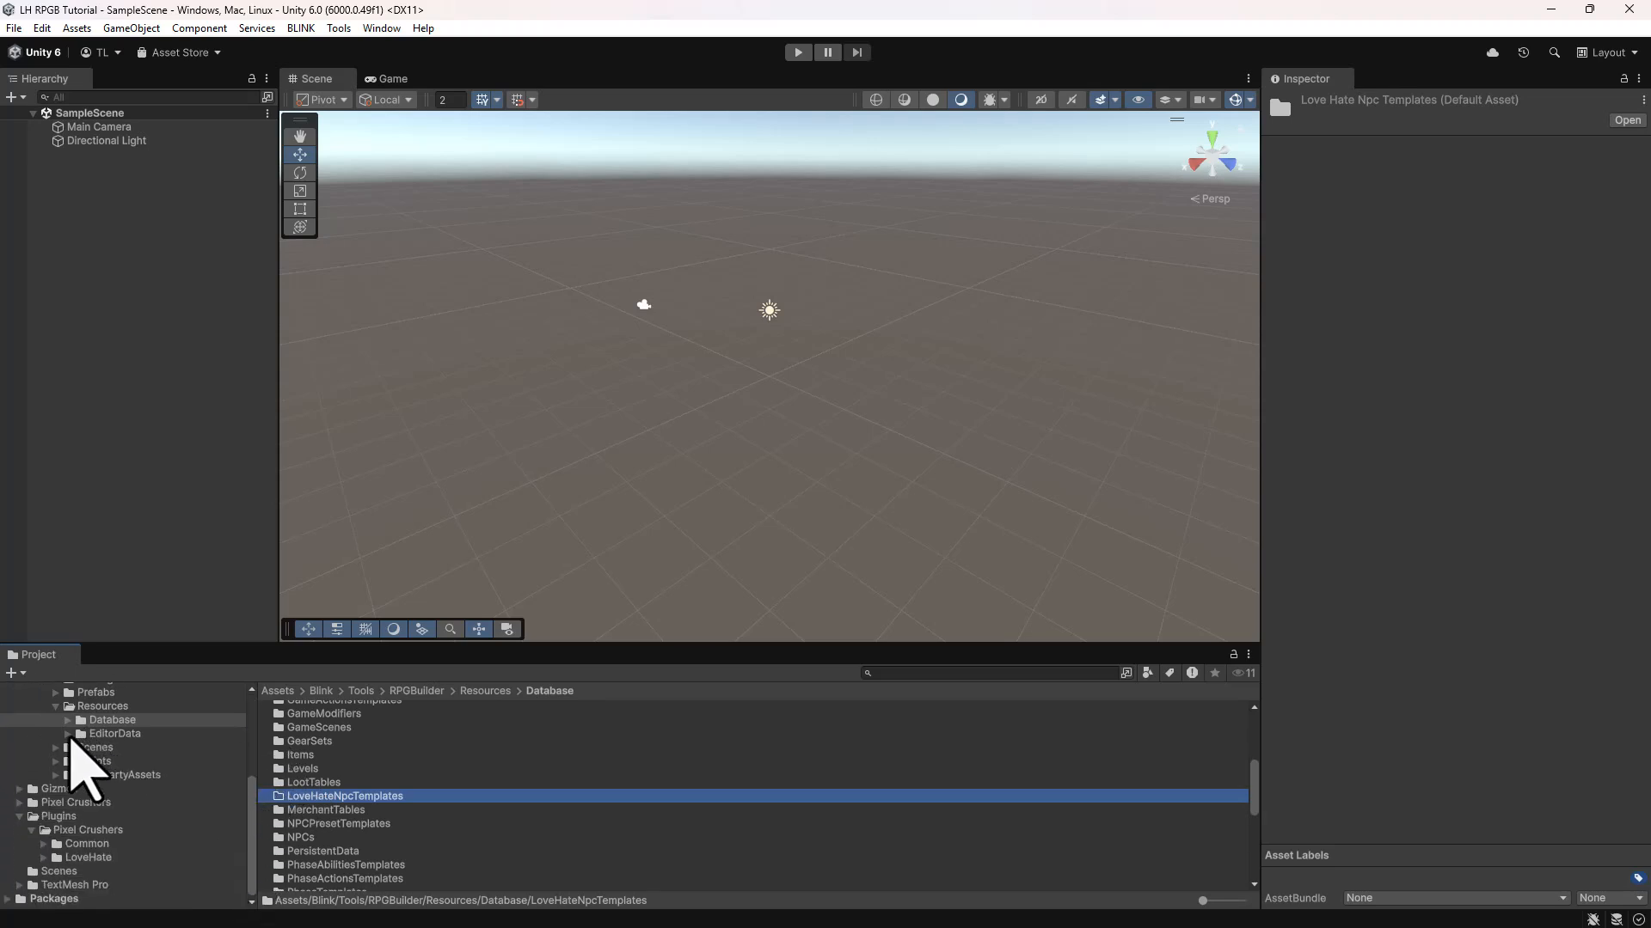
left_click(108, 748)
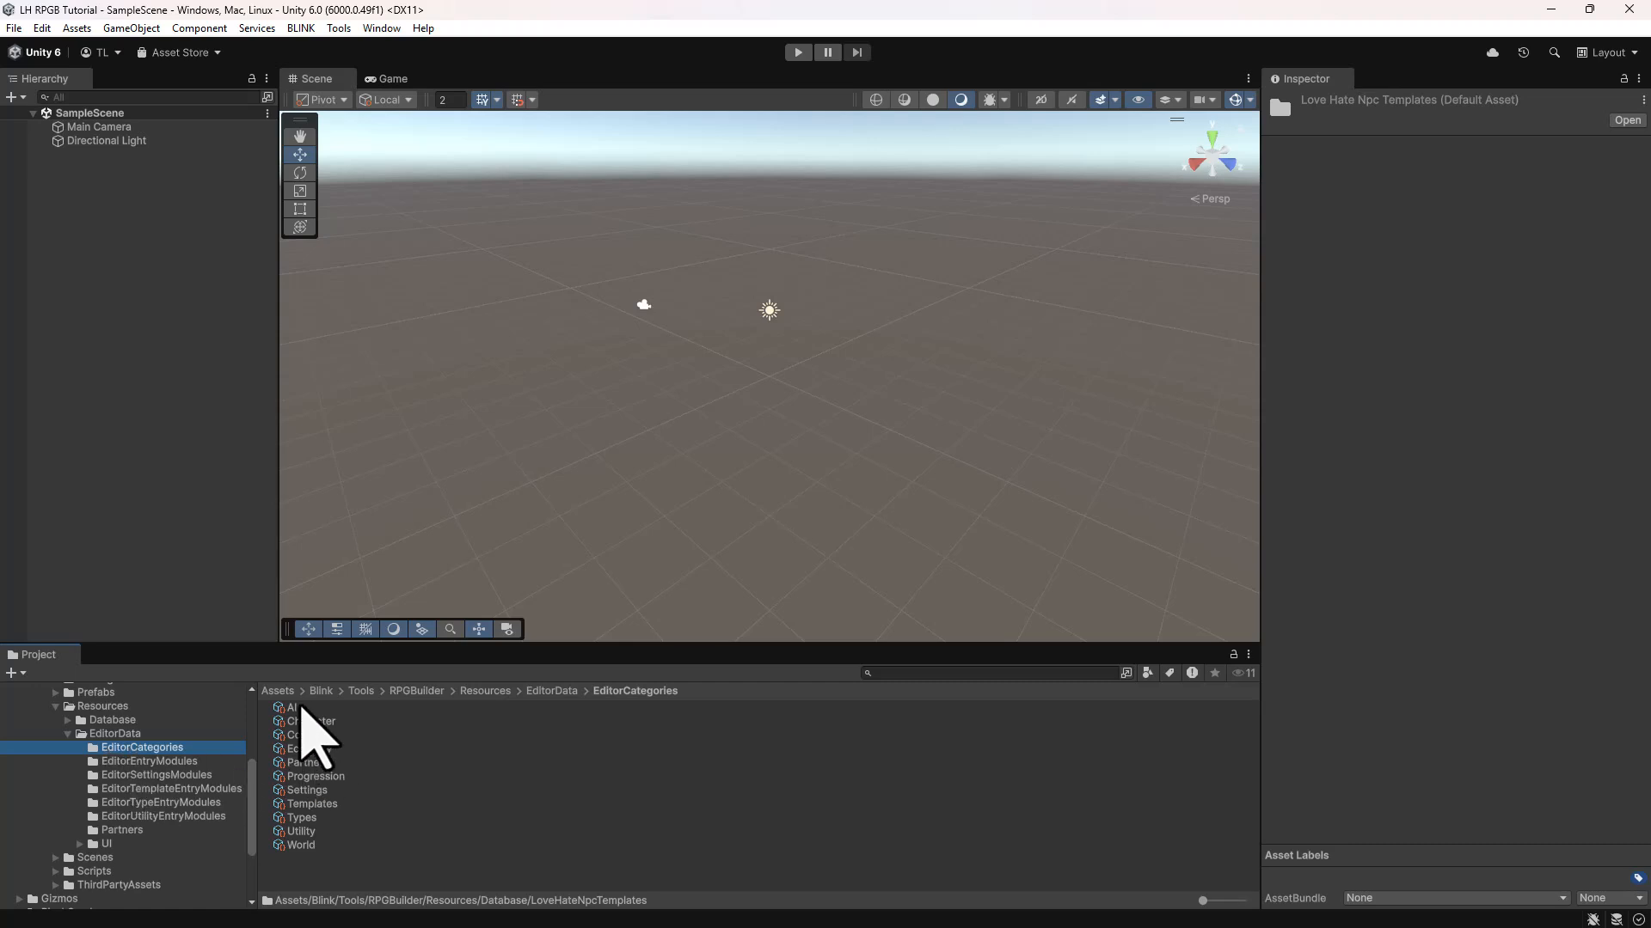
left_click(296, 706)
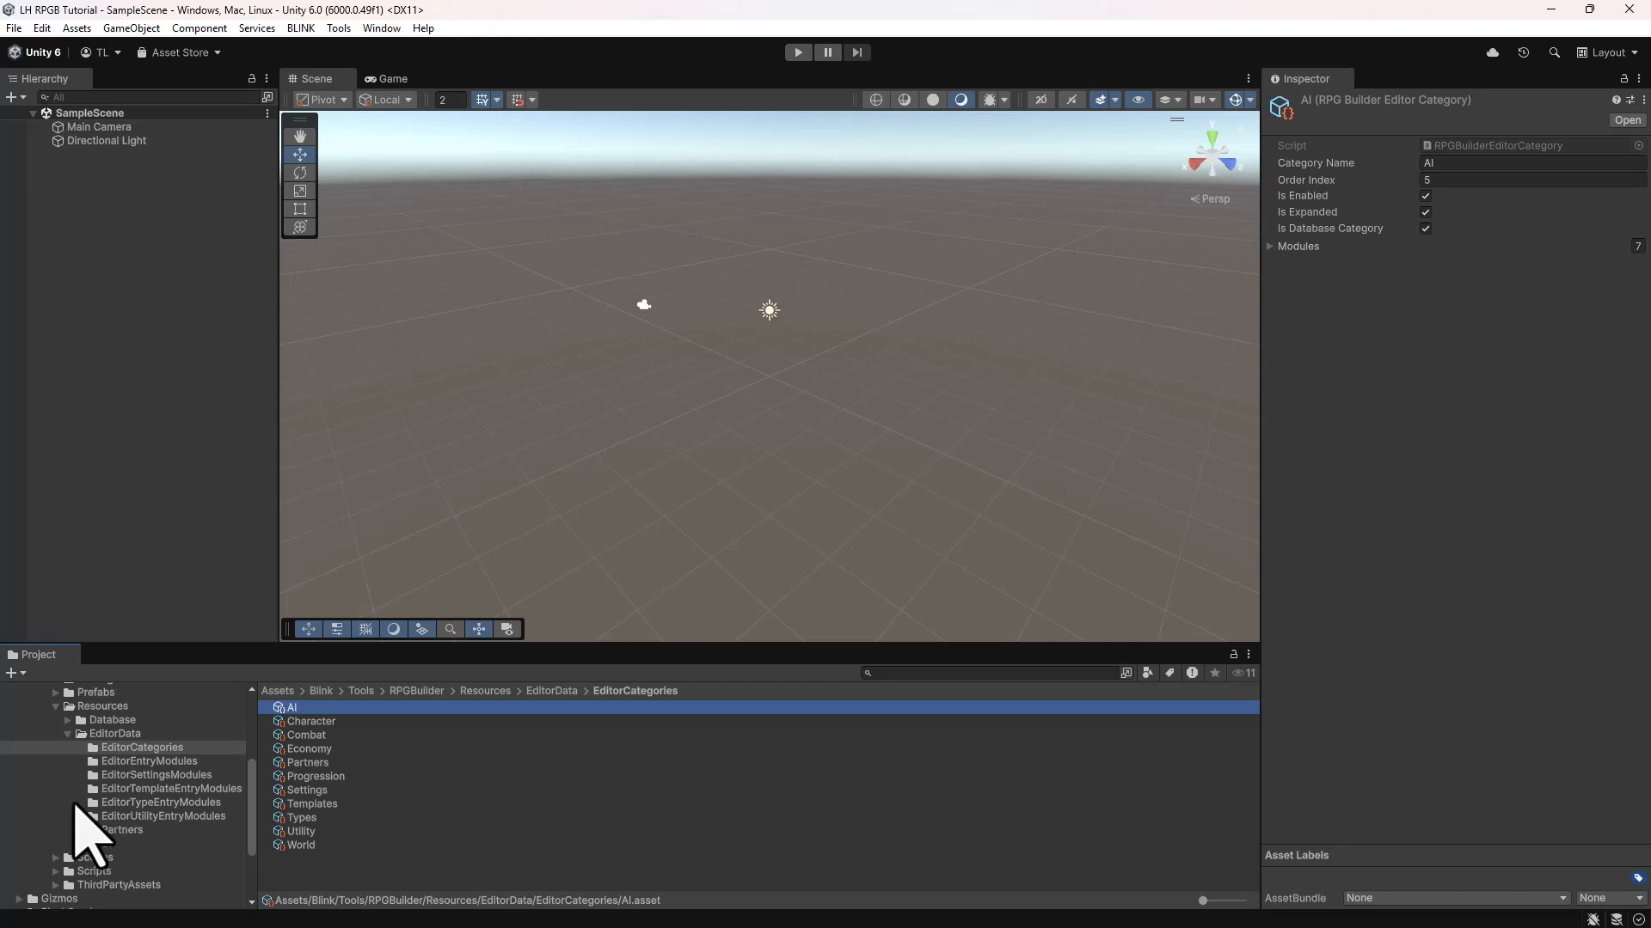
- Add RPGBuilderEditorLoveHateModule from Pixel Crushers/LoveHate/Third Party Support/RPG Builder Support/Resources/EditorData/EditorEntryModules to the AI category's Modules list
scroll(76, 806, "down", 3)
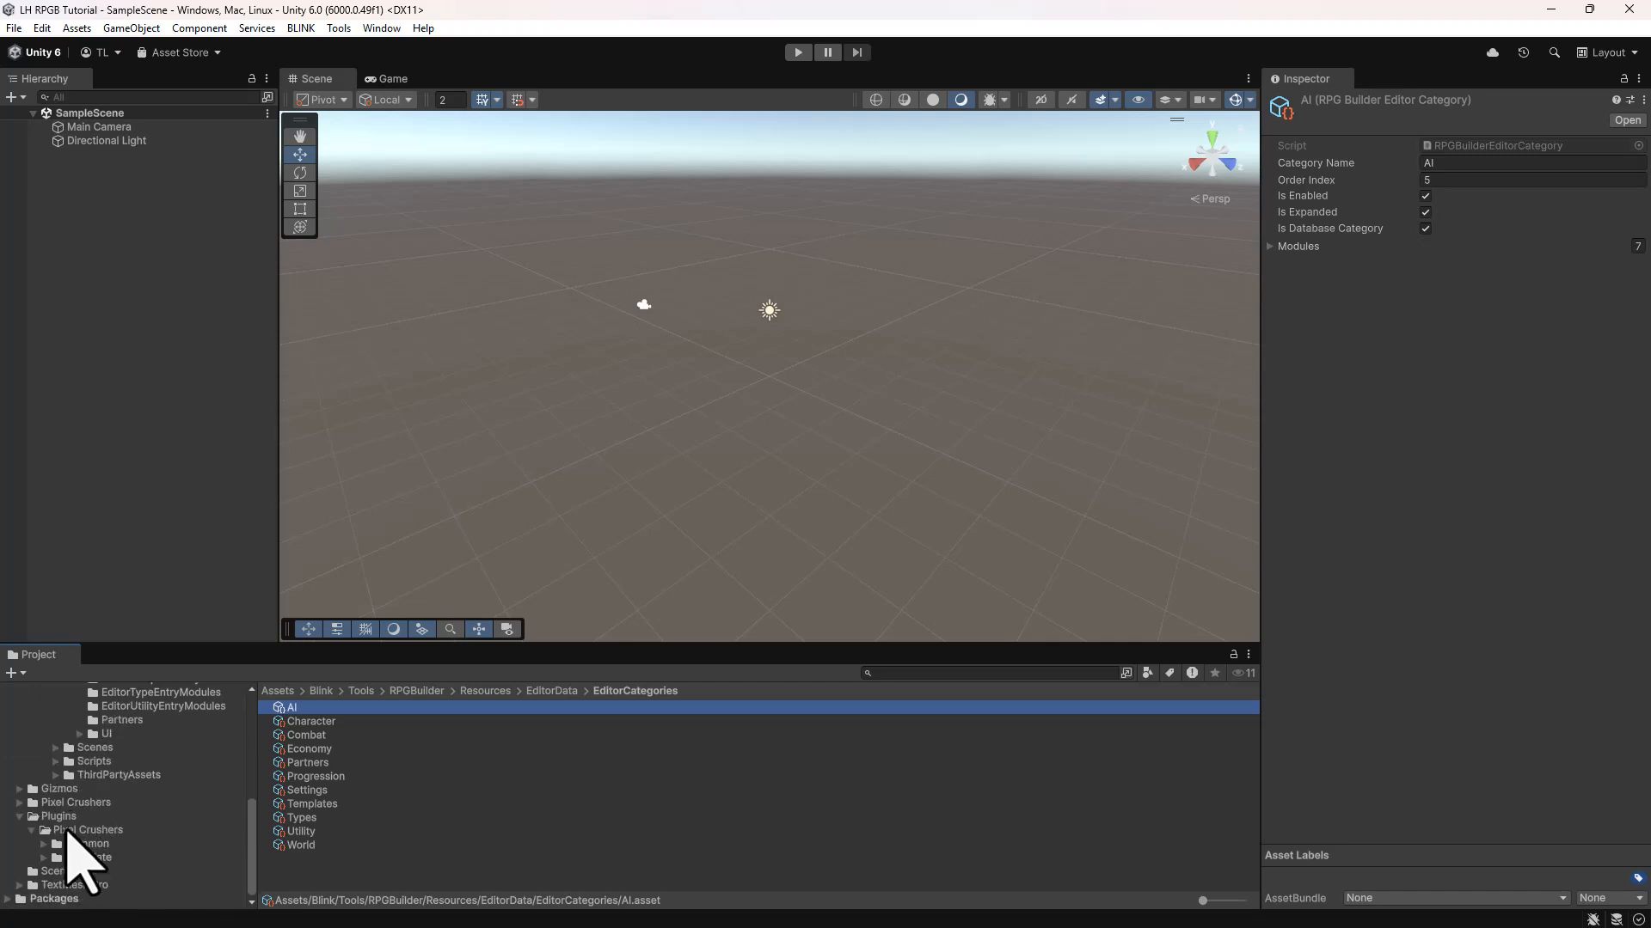
left_click(19, 817)
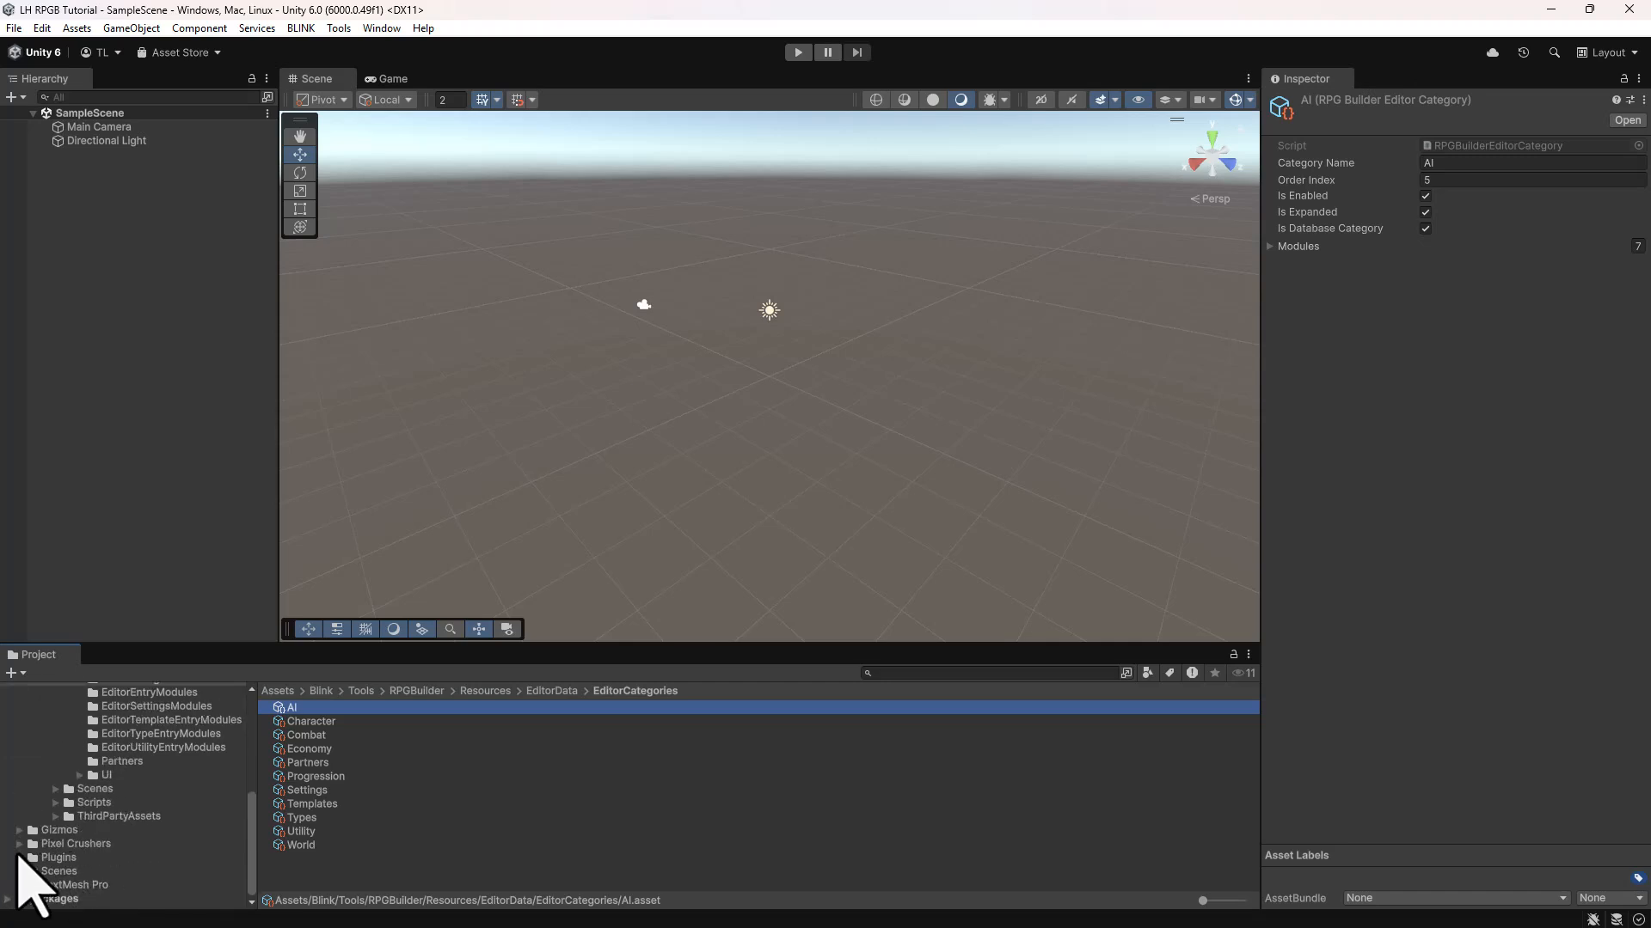
left_click(19, 844)
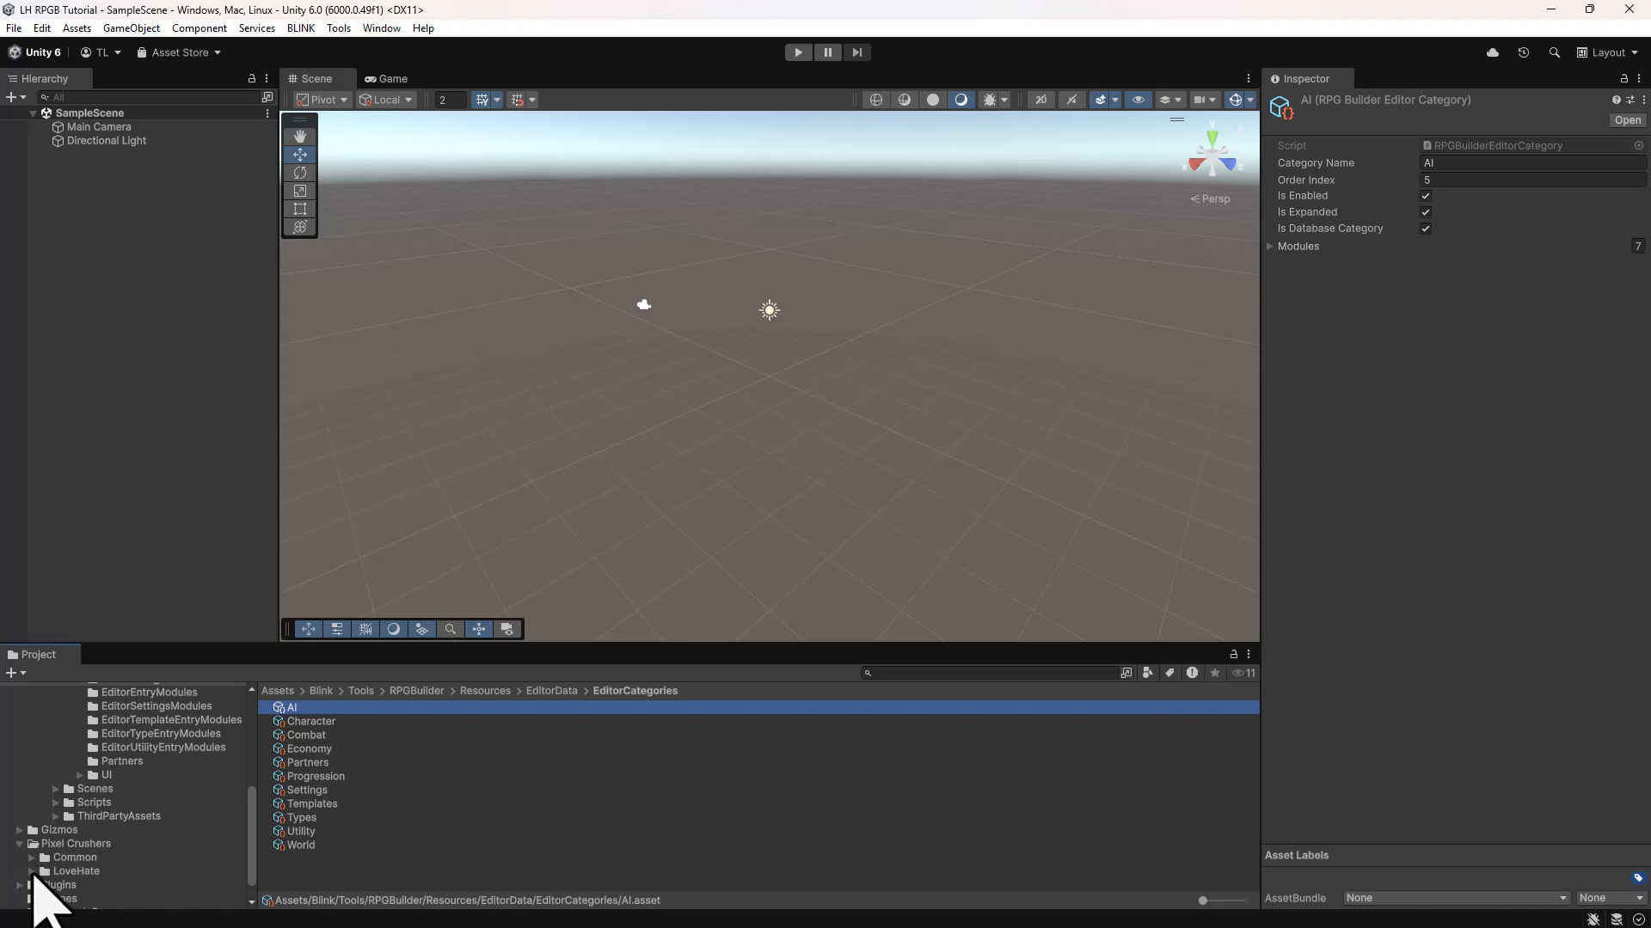
left_click(31, 872)
left_click(54, 898)
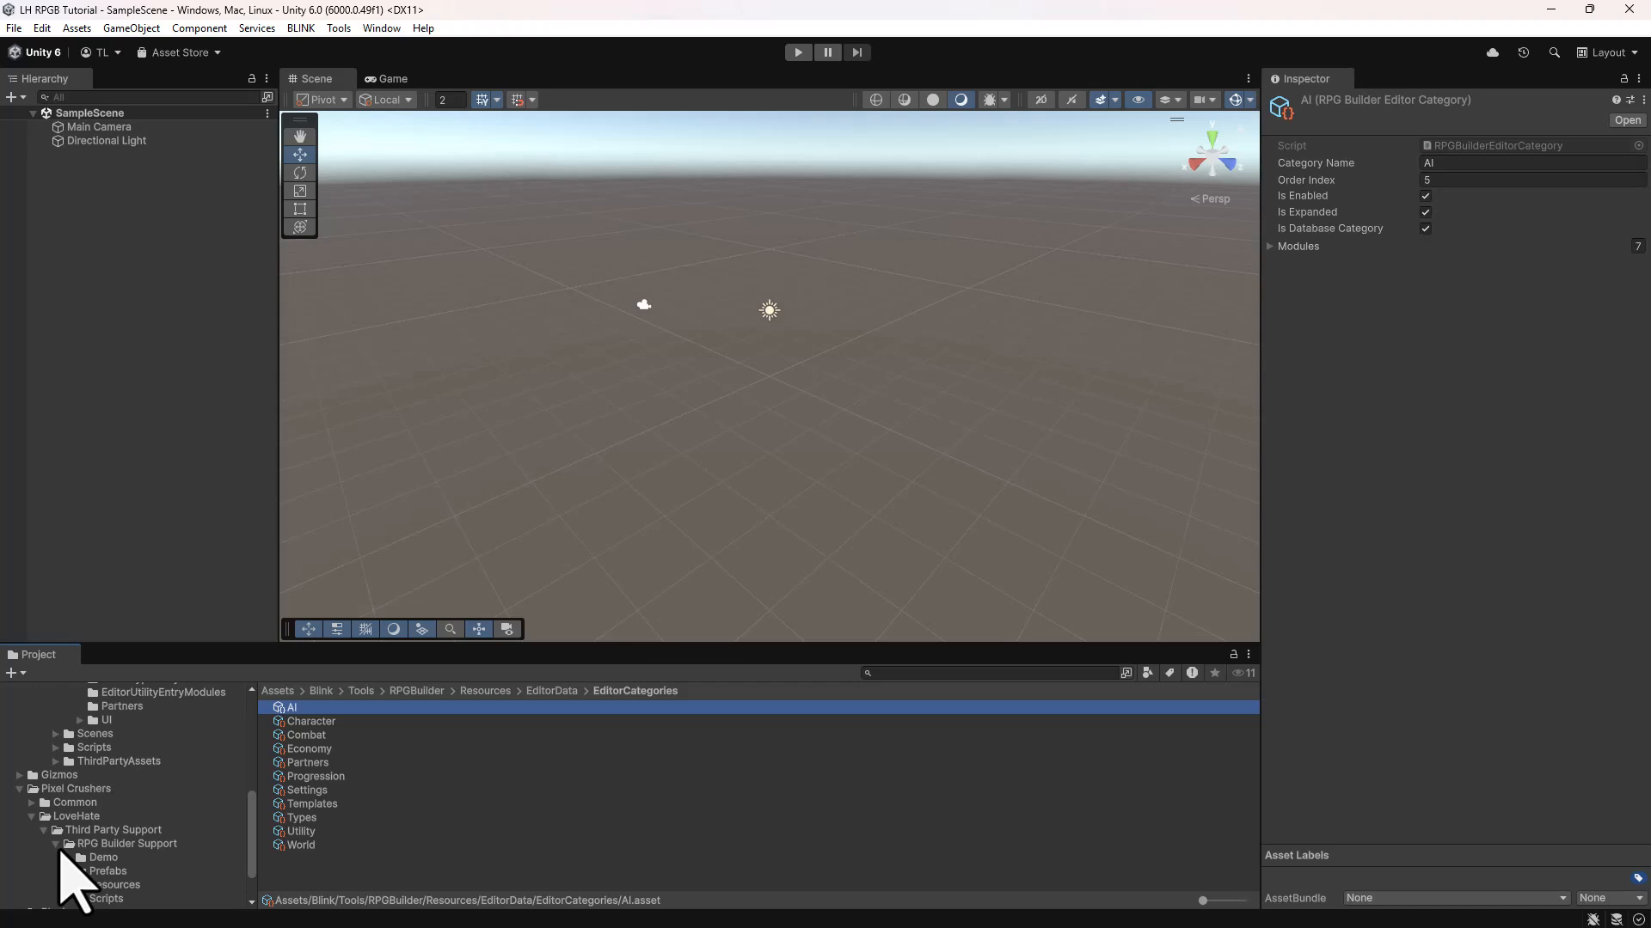
scroll(73, 886, "down", 2)
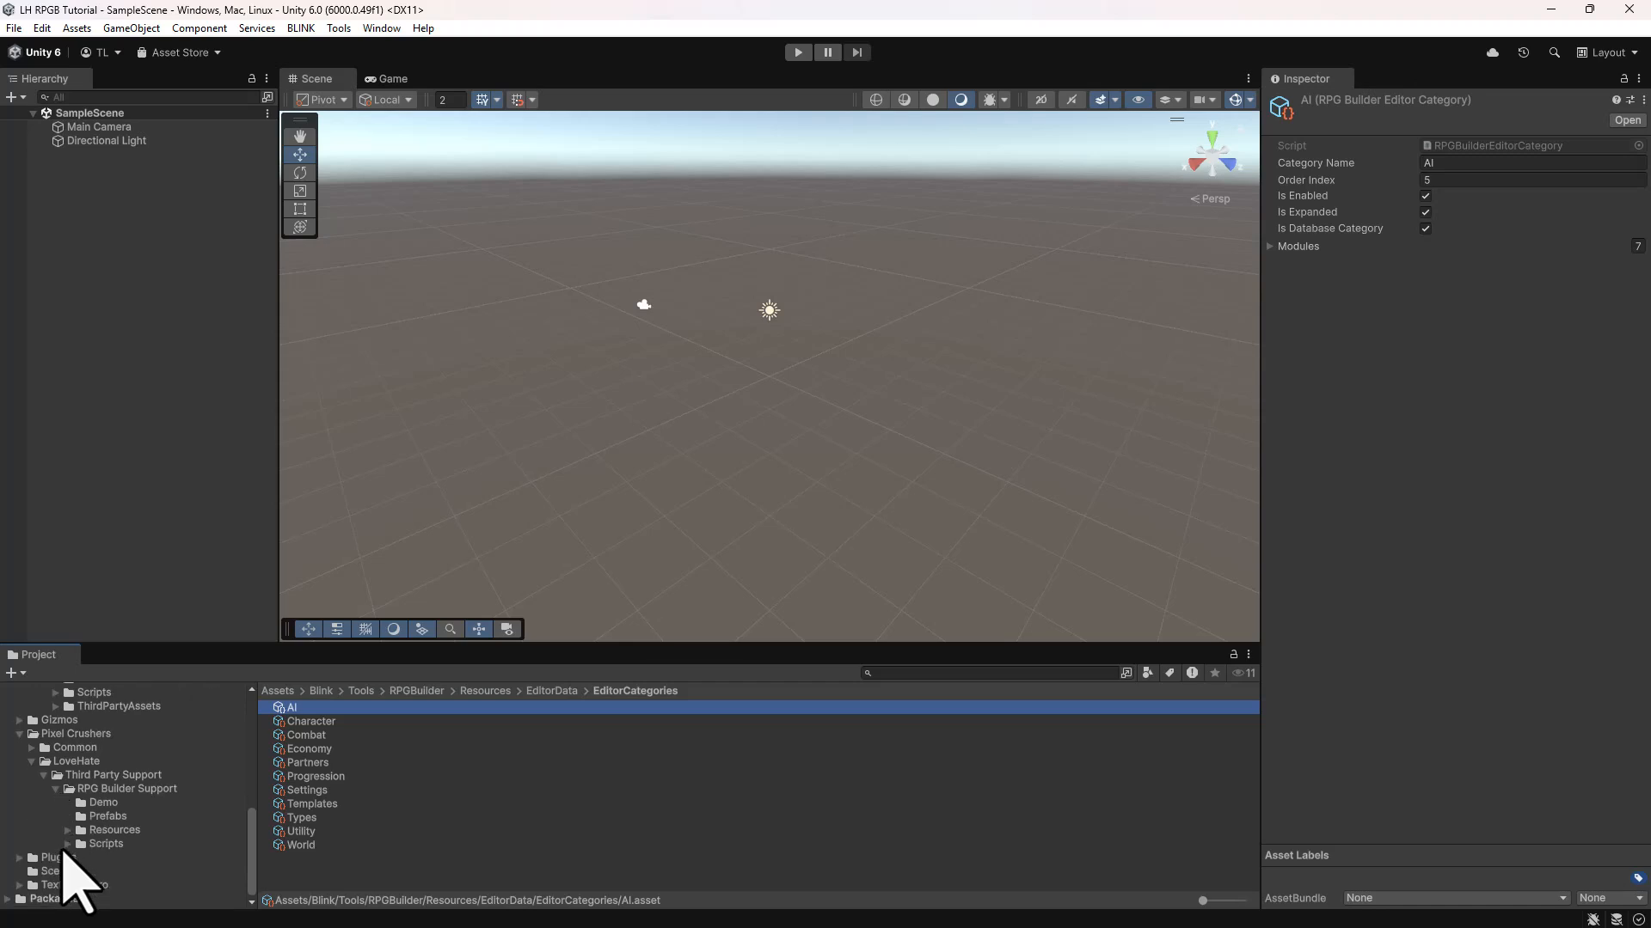
left_click(68, 830)
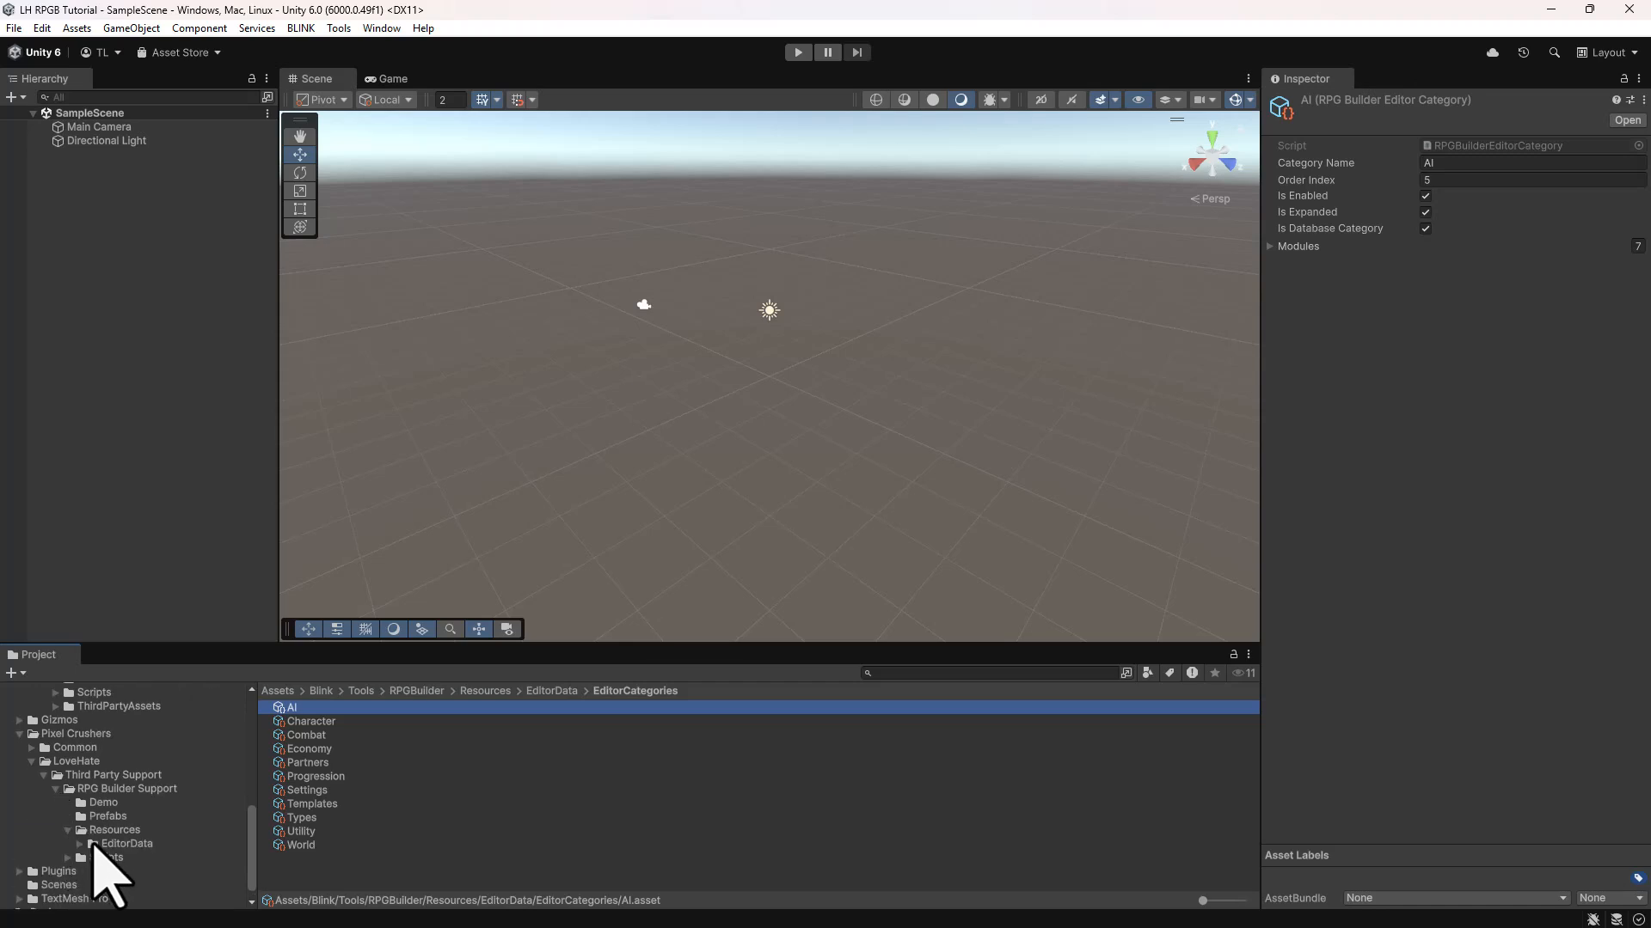
left_click(87, 844)
left_click(79, 845)
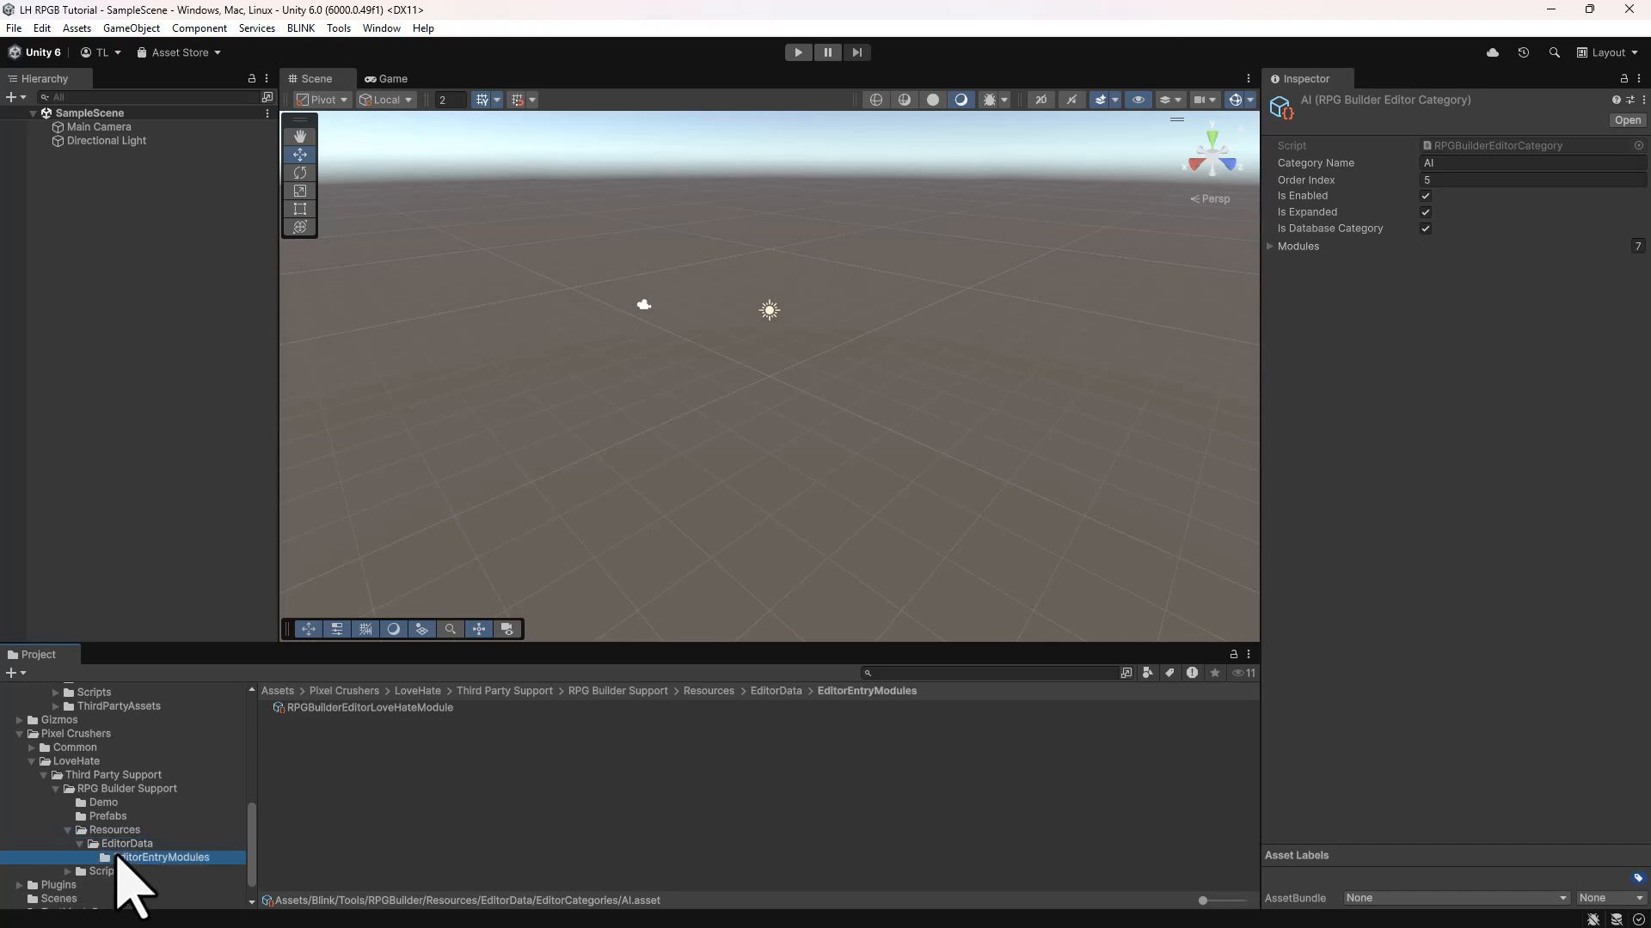
left_click(120, 857)
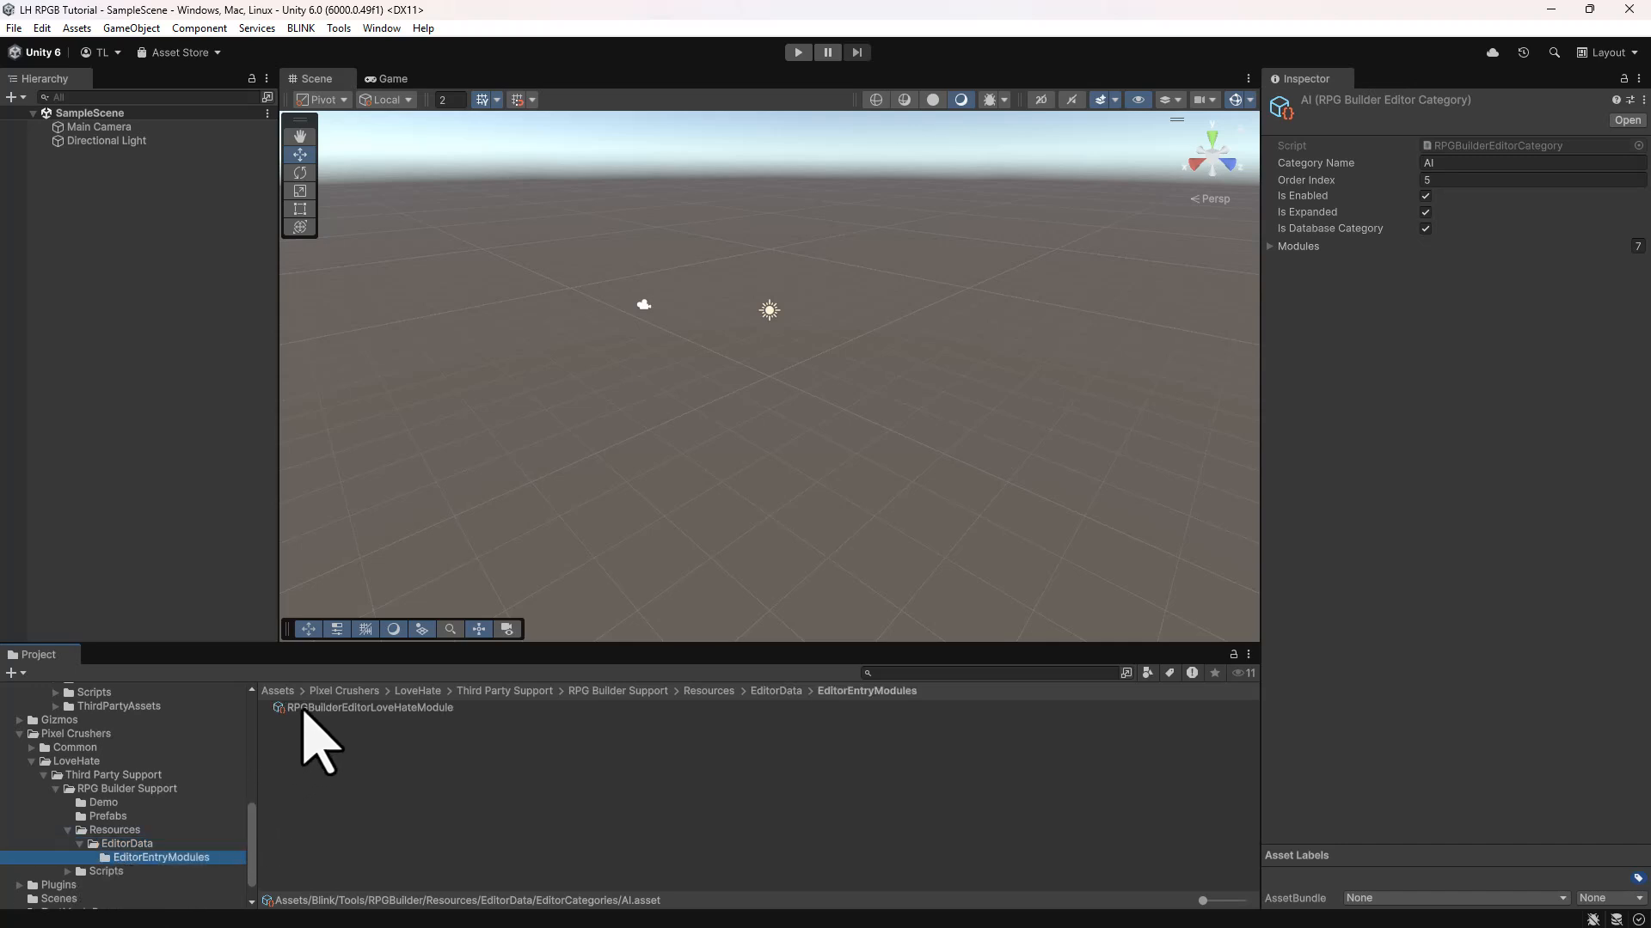
left_click_drag(303, 711, 1294, 251)
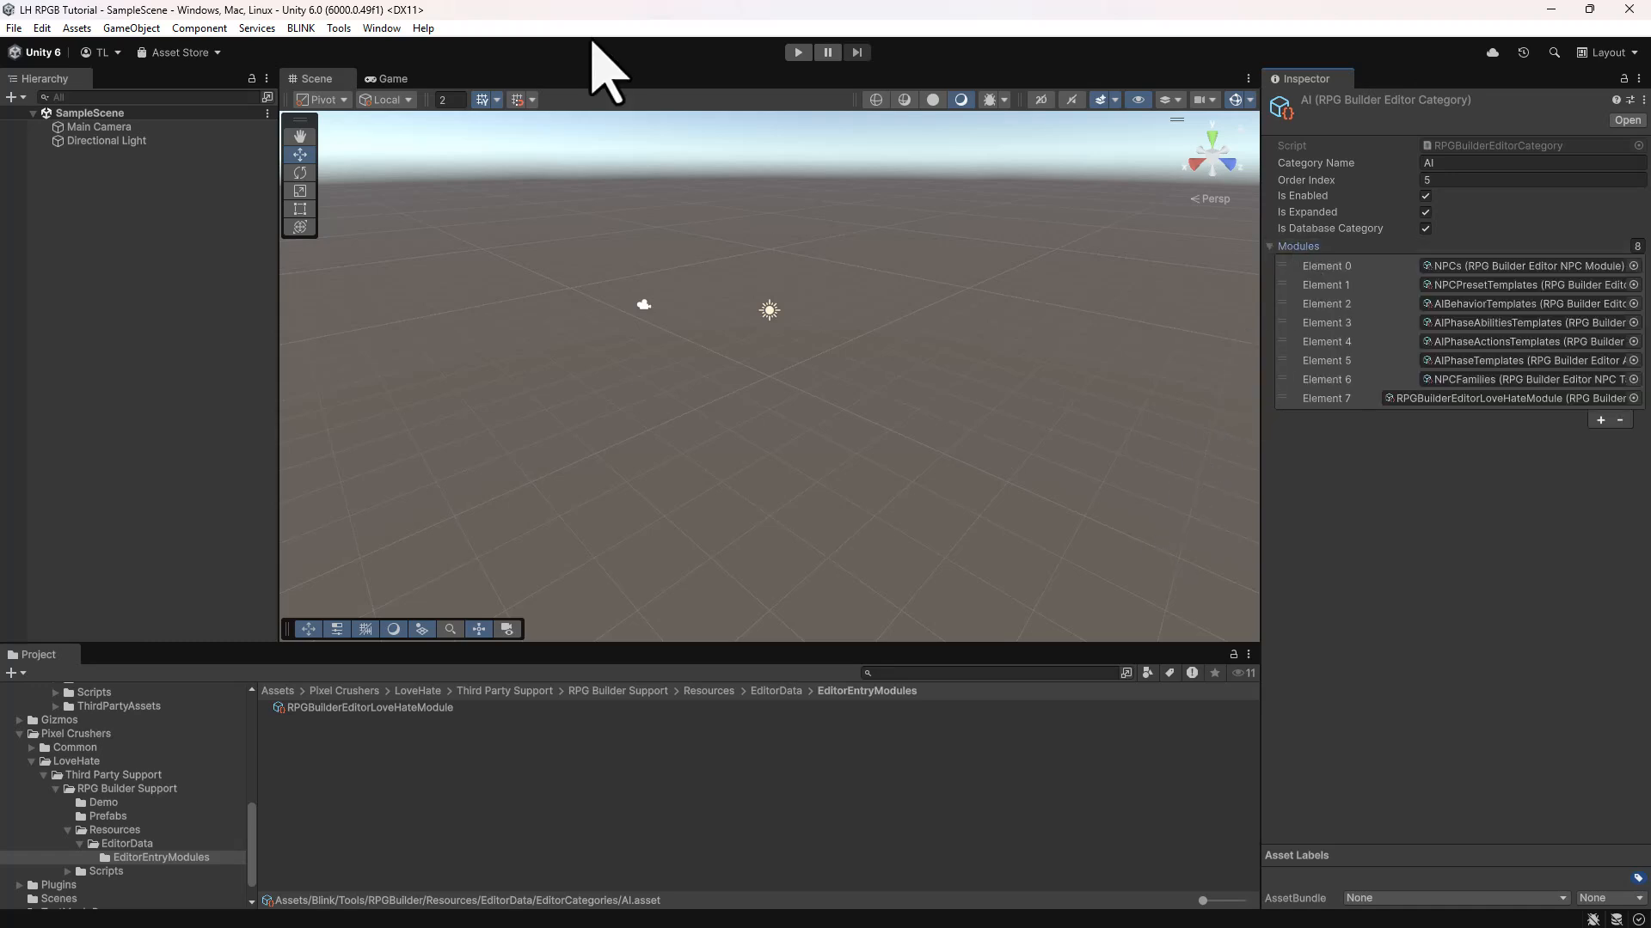
- Open the RPG Builder editor and view the Love/Hate section of the AI category
left_click(297, 29)
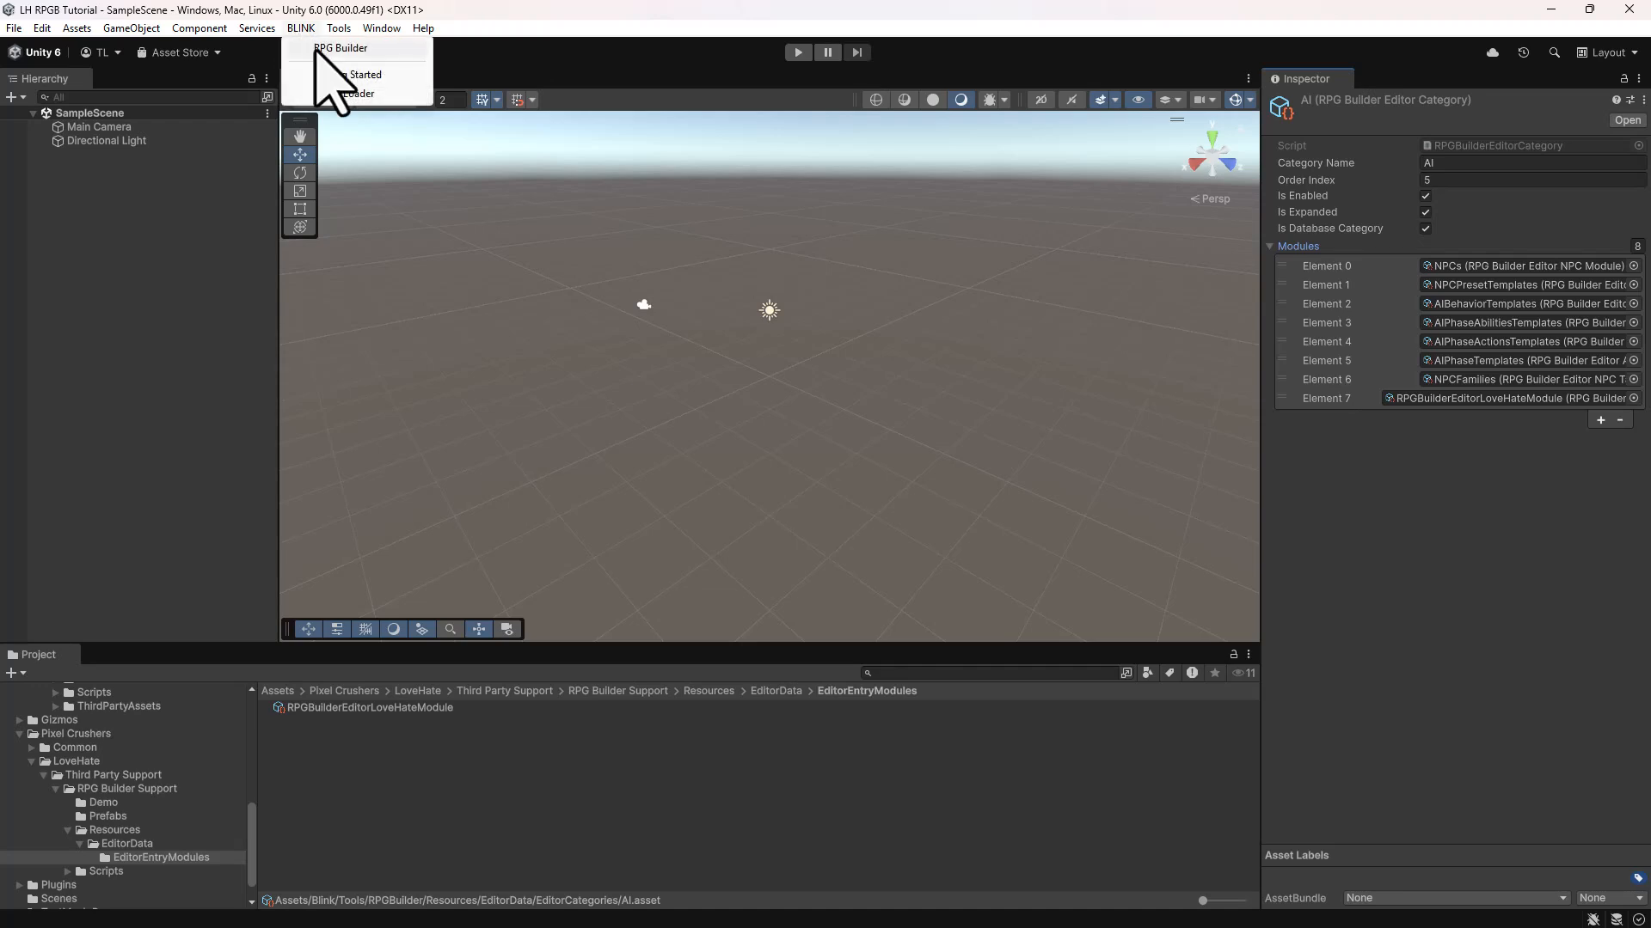
left_click(314, 49)
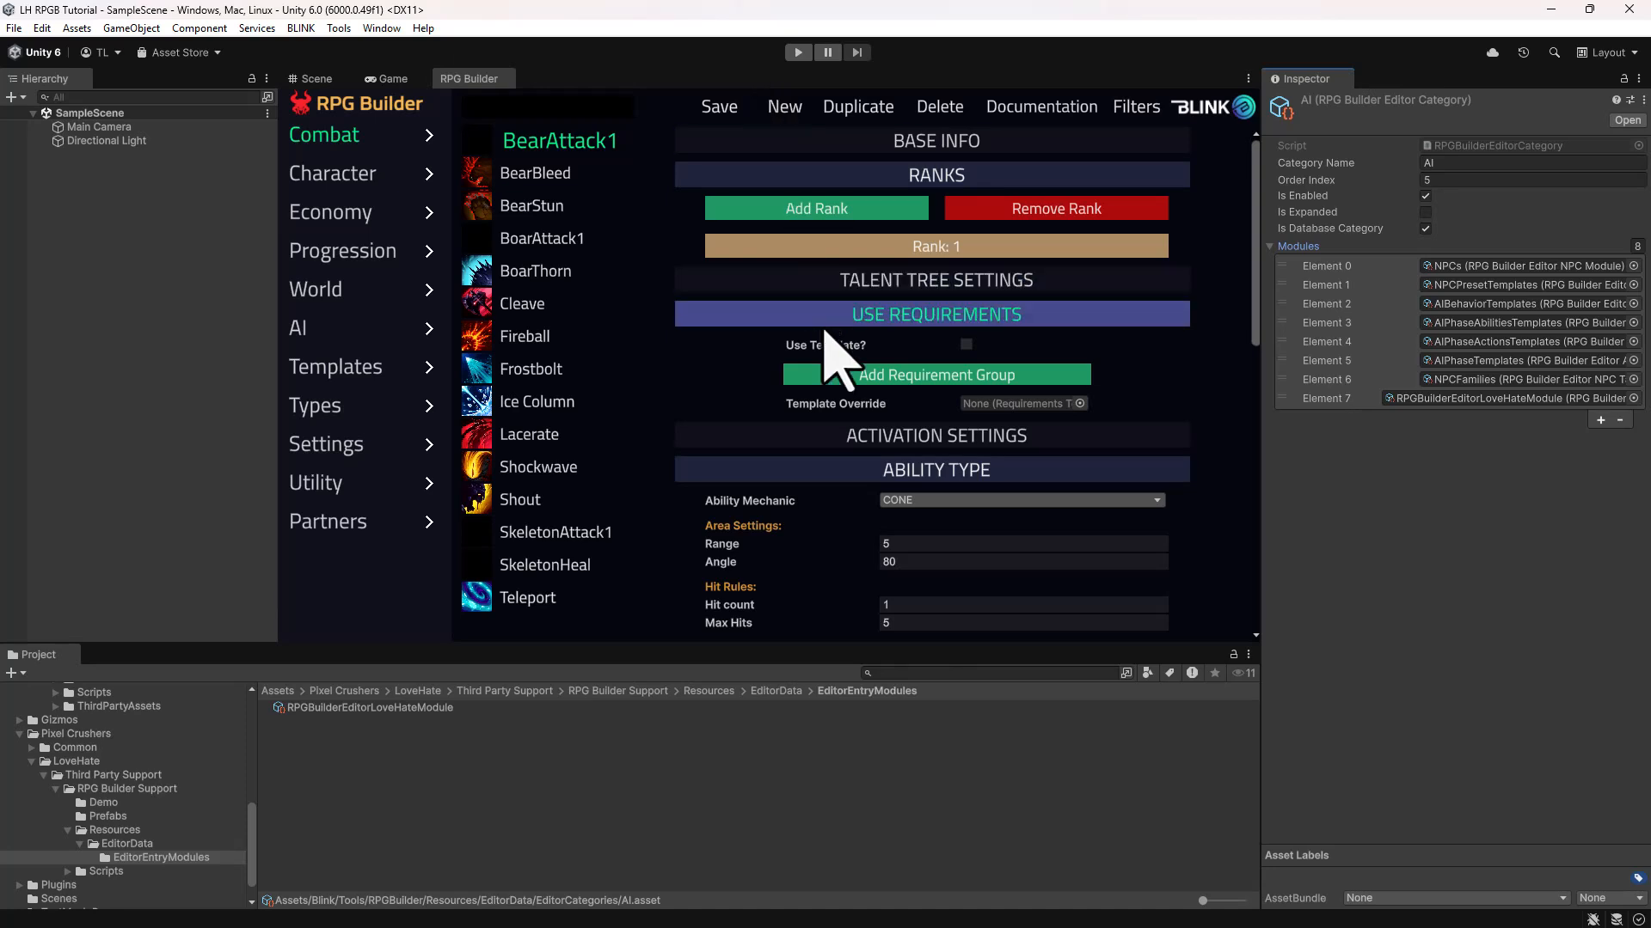
left_click(313, 331)
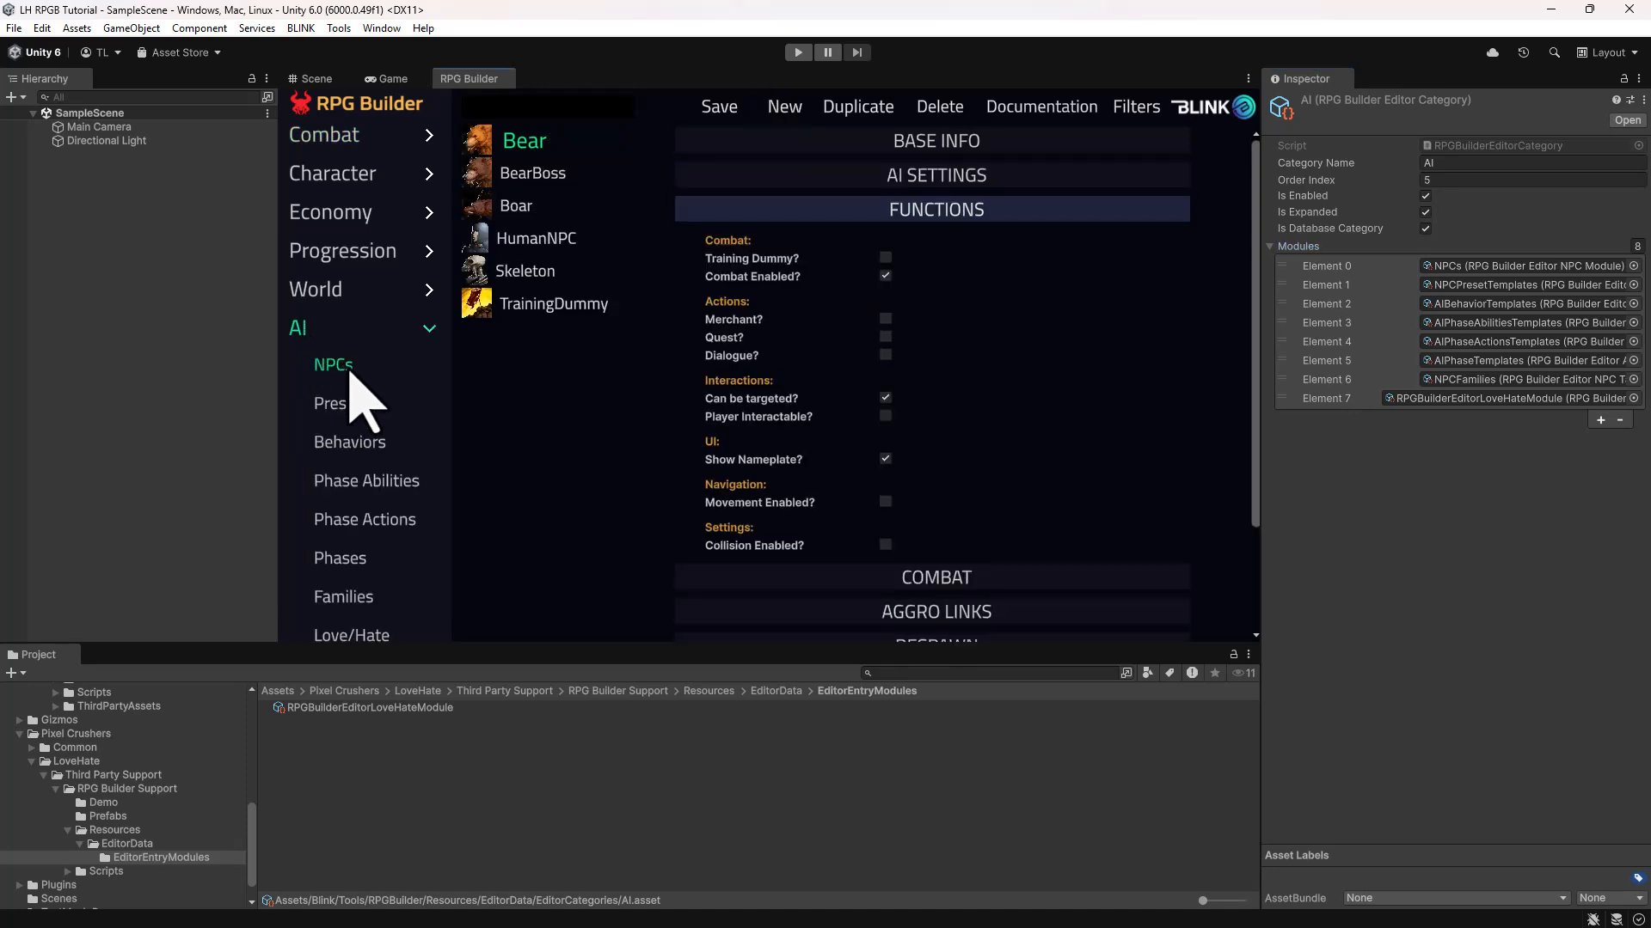
scroll(352, 395, "down", 3)
left_click(354, 533)
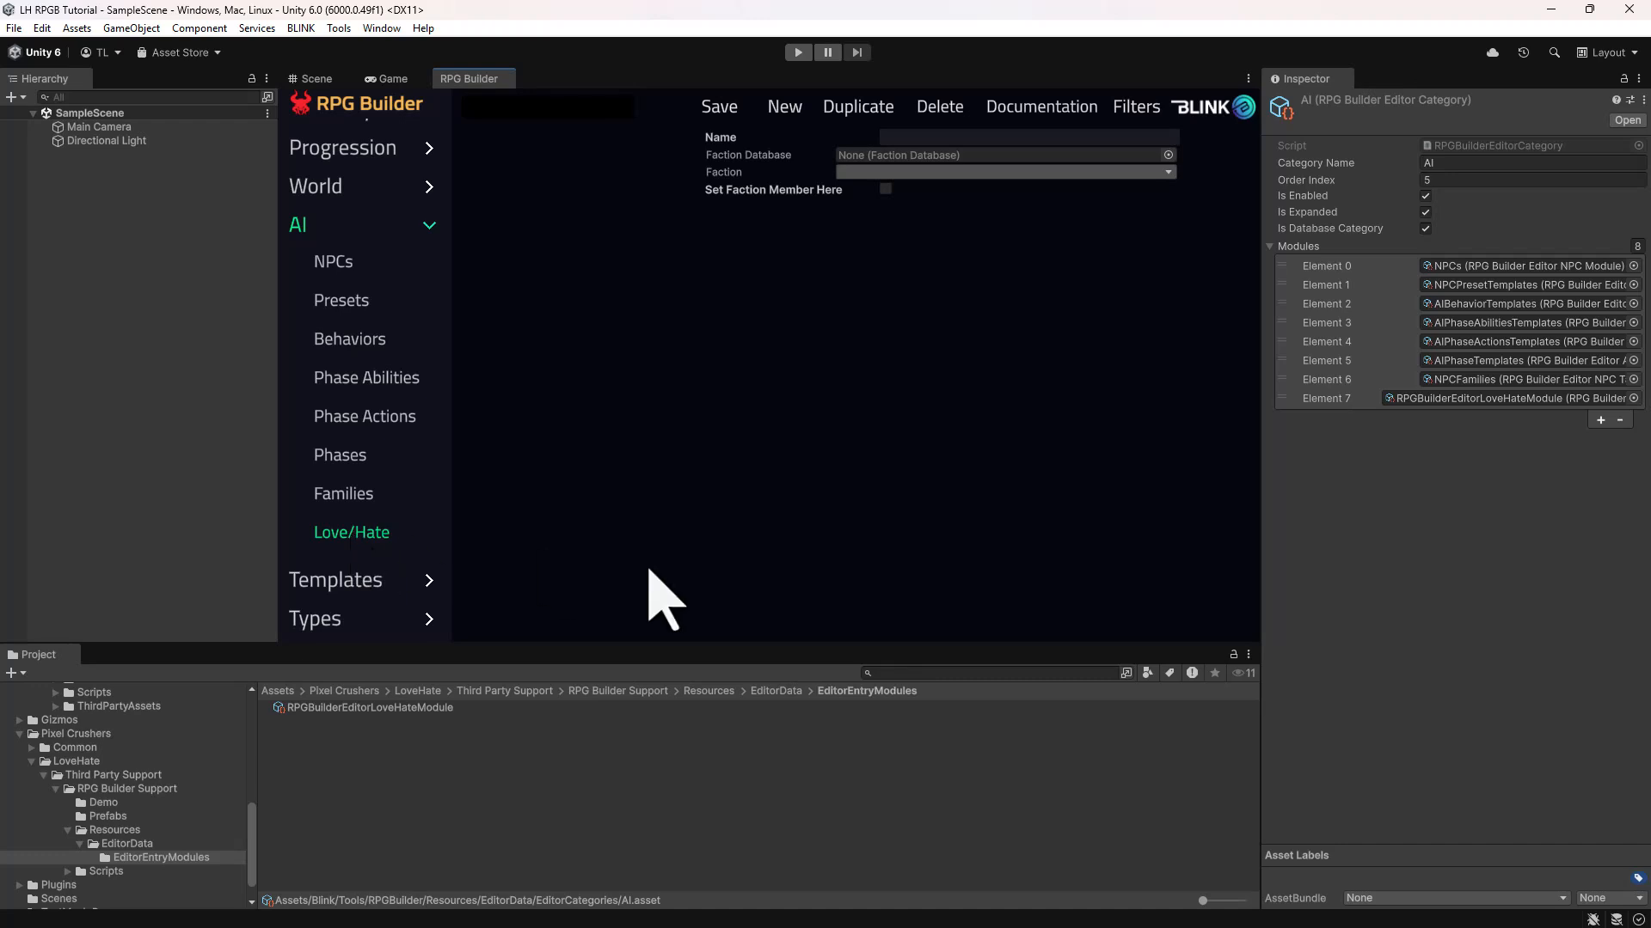
- Search the project assets for "rpgbuilderess" and open the RPGBuilderEssentials script in Visual Studio
left_click(895, 673)
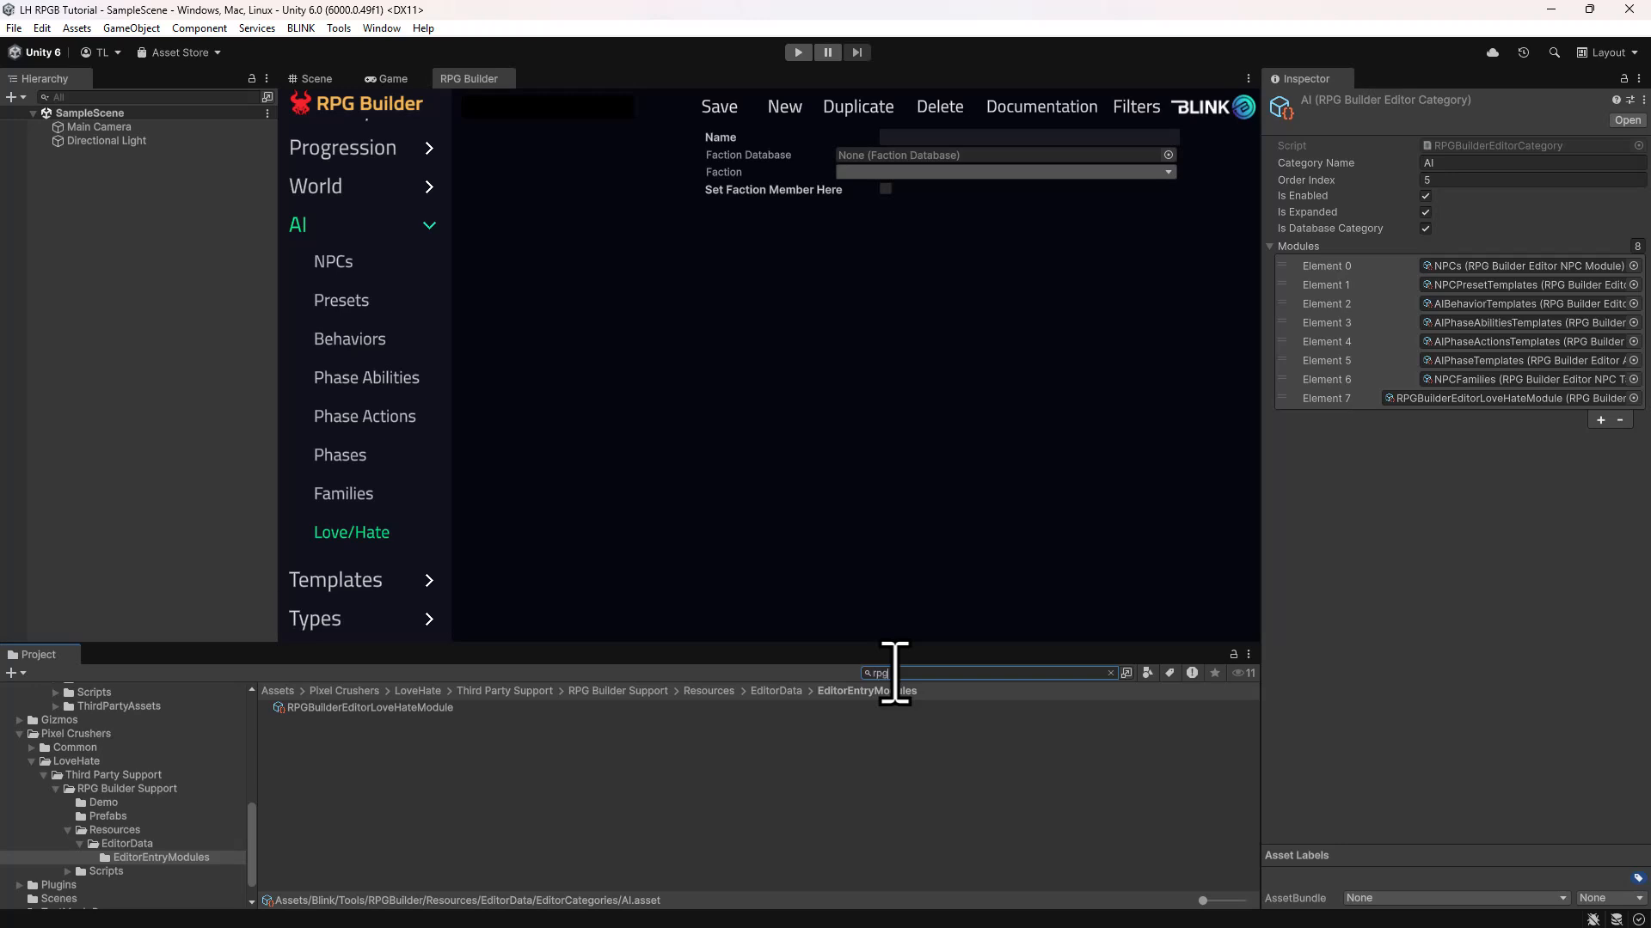
type("rpgbuilderess")
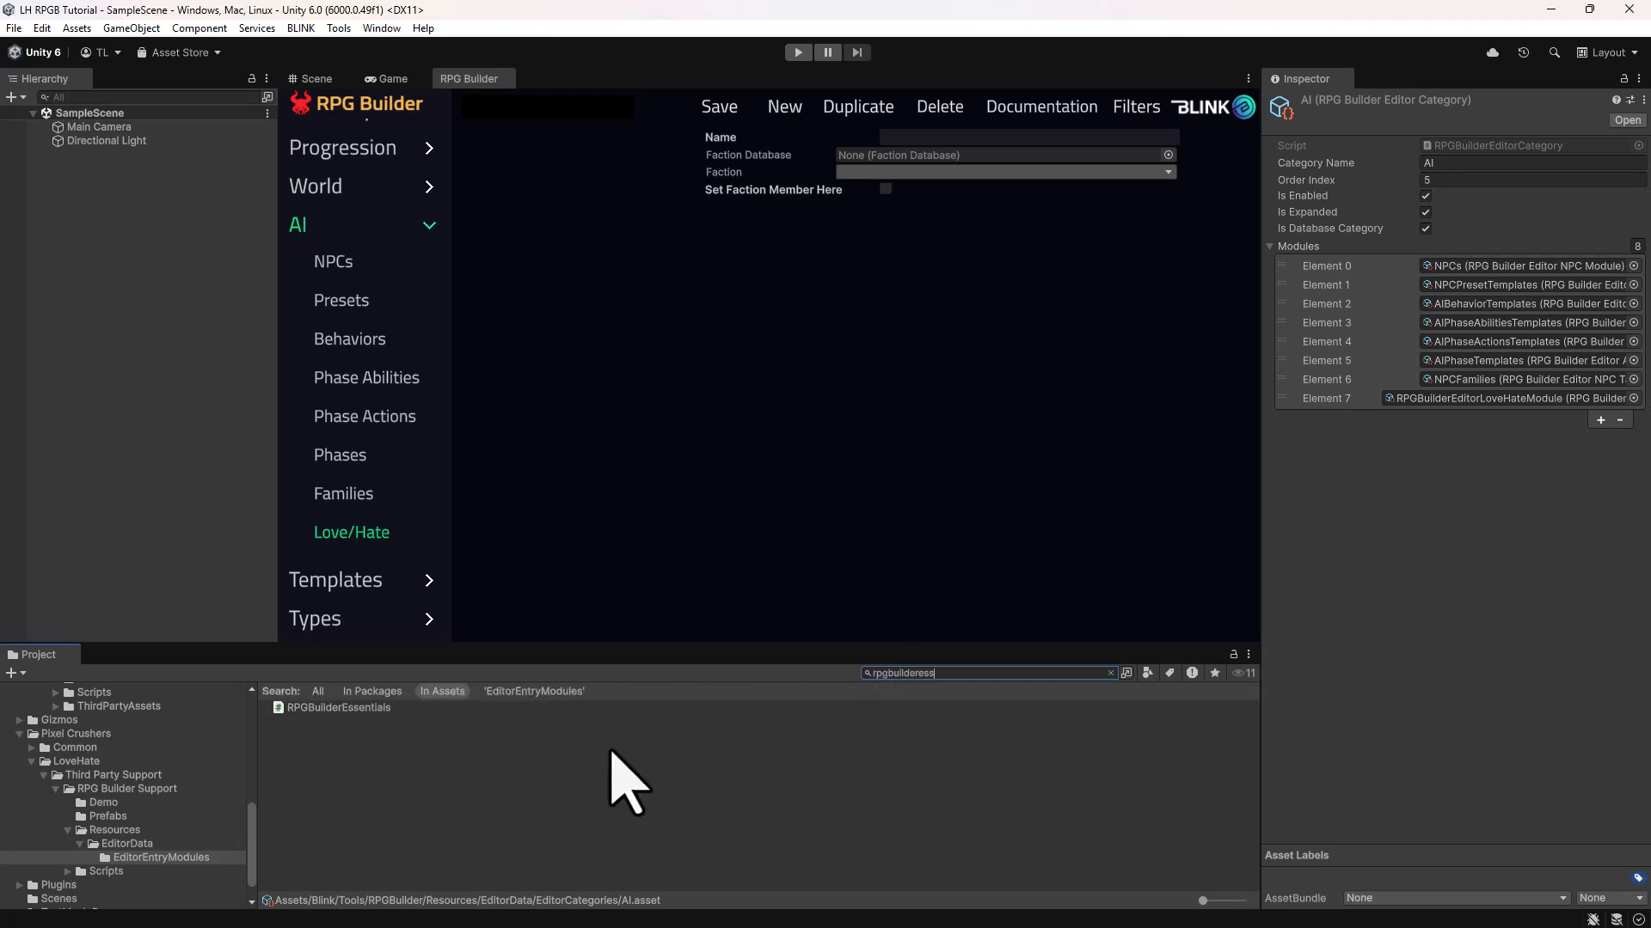
double_click(372, 708)
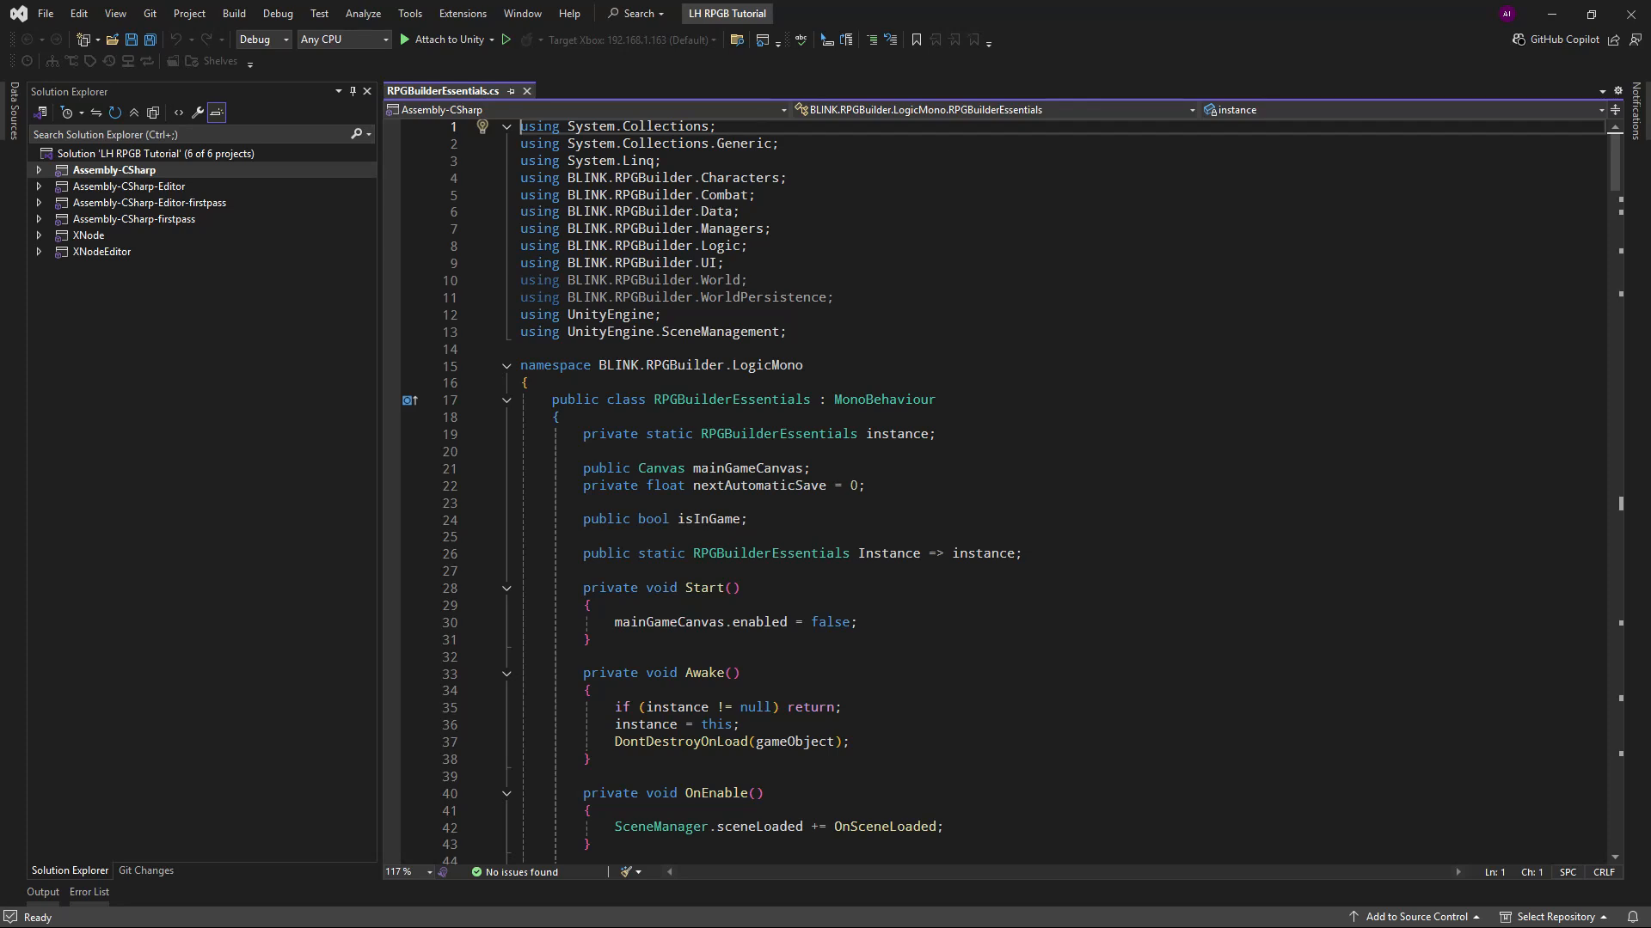
- Insert PixelCrushers.LoveHate.FactionManager.instance.ResetAll(); as the last line of the ResetCharacterData method and save the script
left_click(1028, 276)
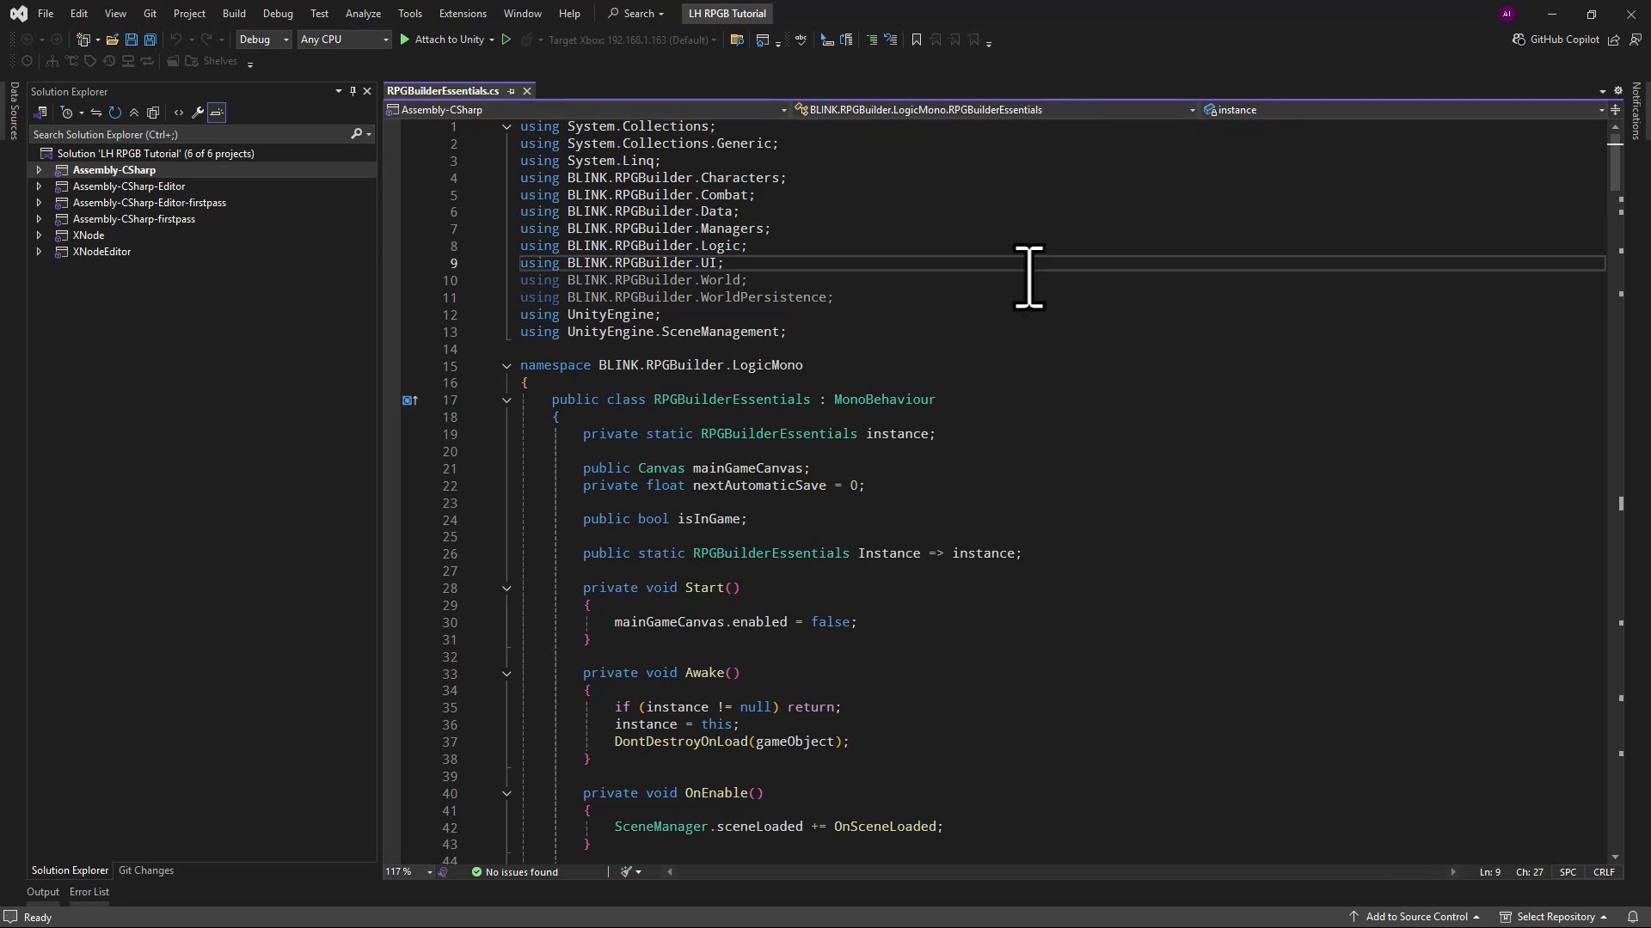
key("ctrl+End")
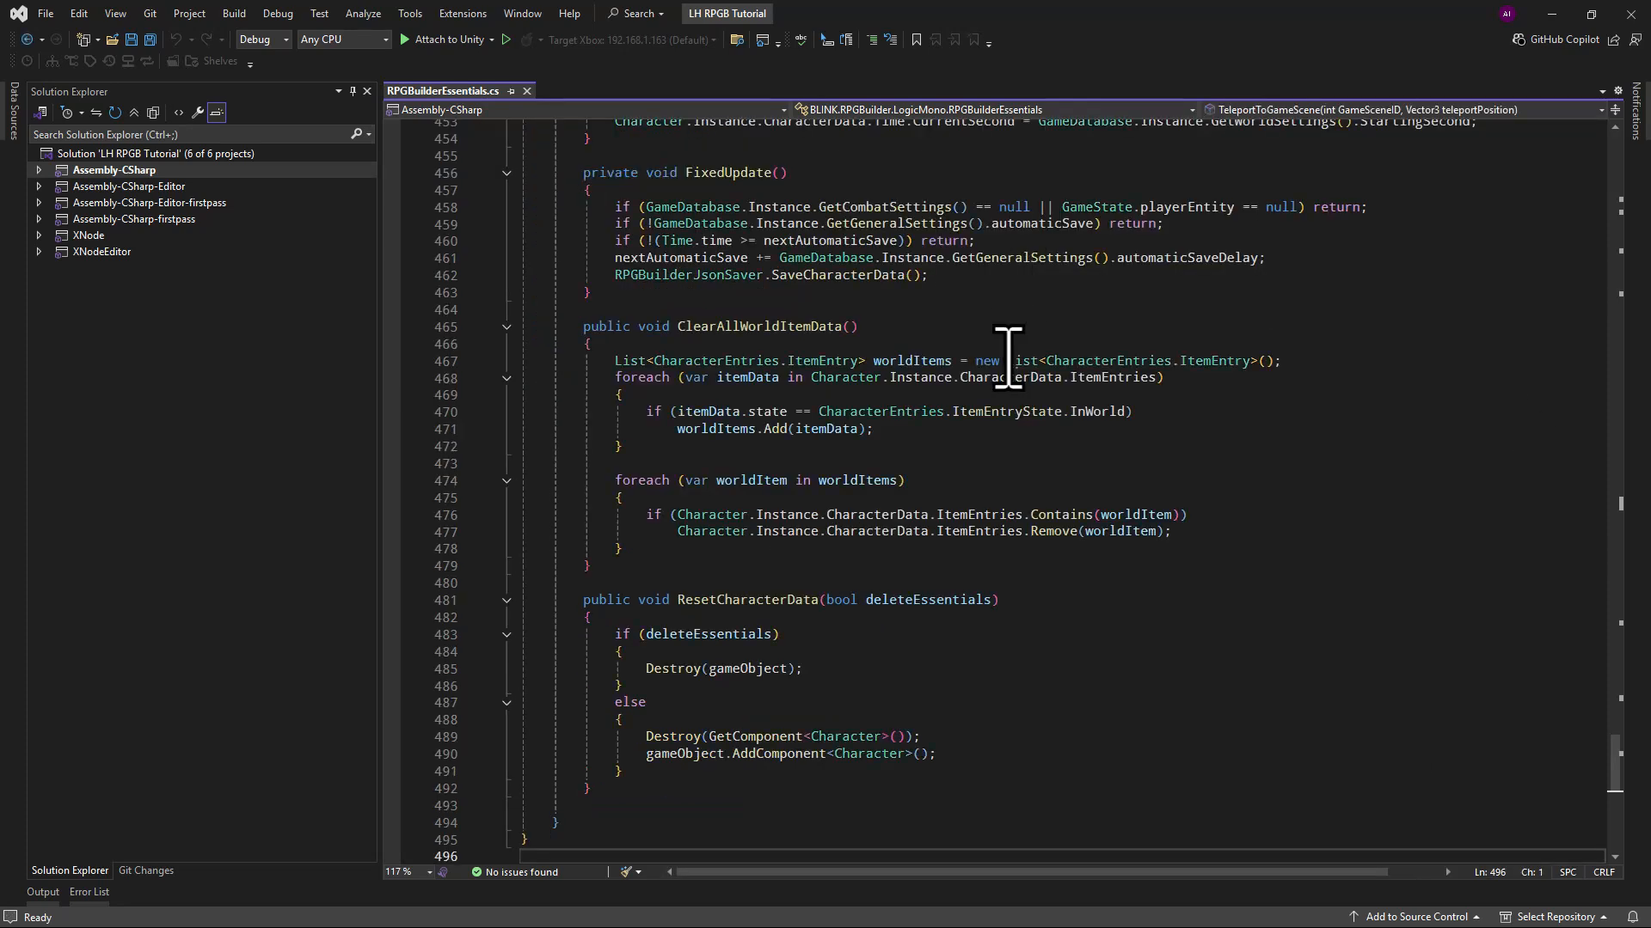
mouse_move(1008, 356)
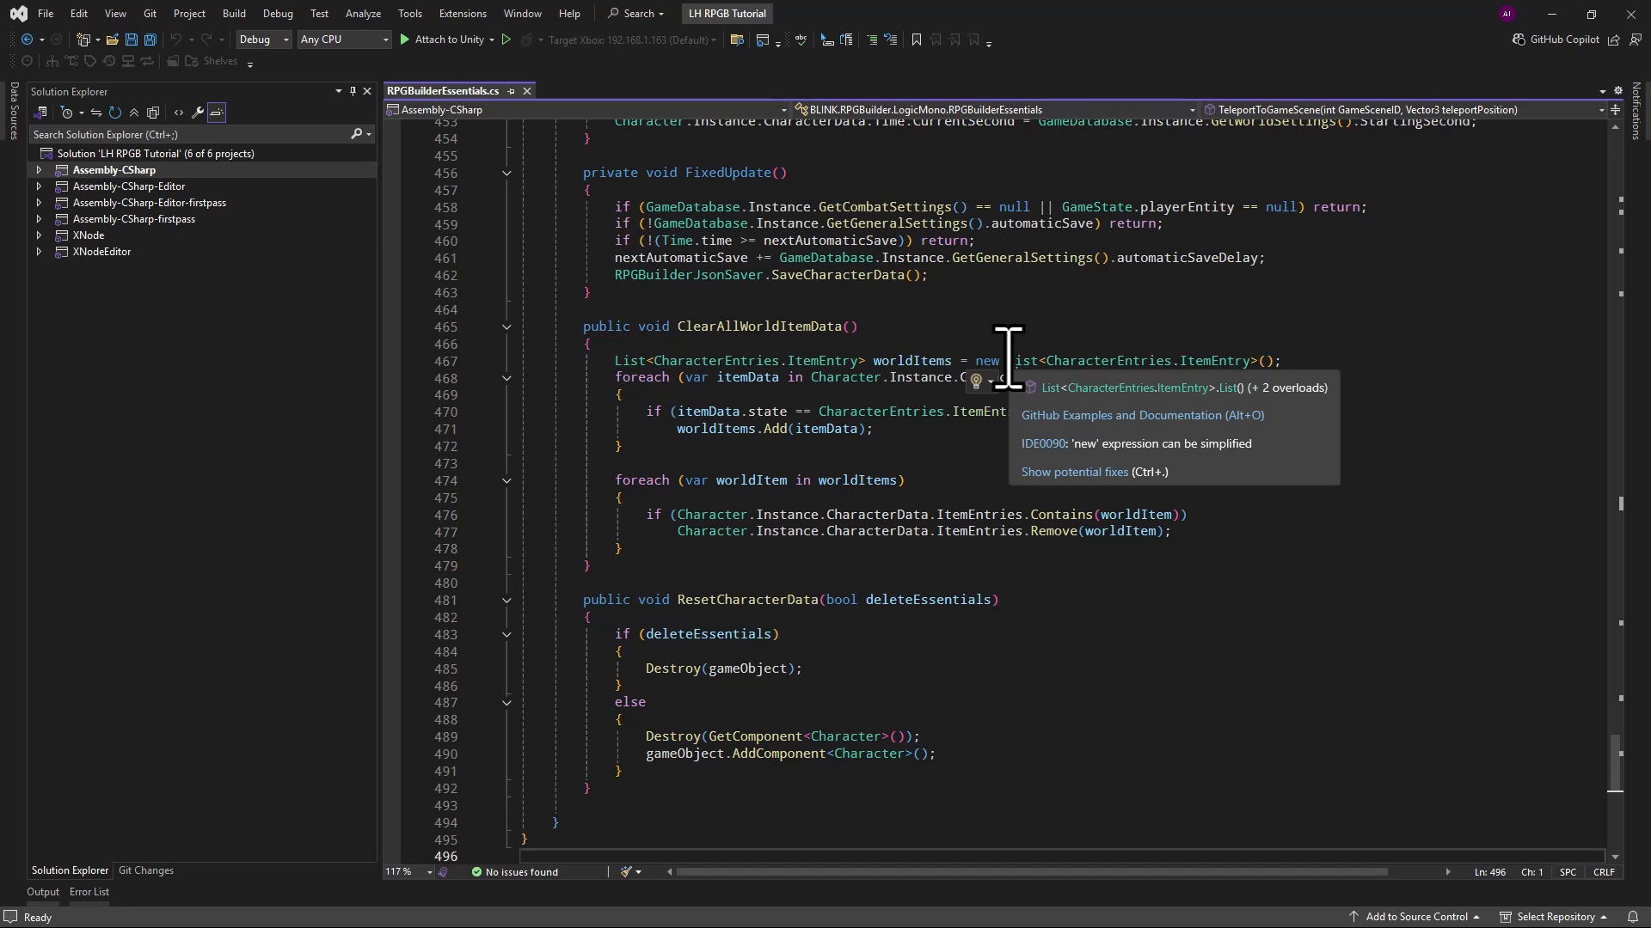
left_click(961, 766)
key("Return")
type("PixelCrushers.LoveHate.FactionManager.instance.ResetAll();")
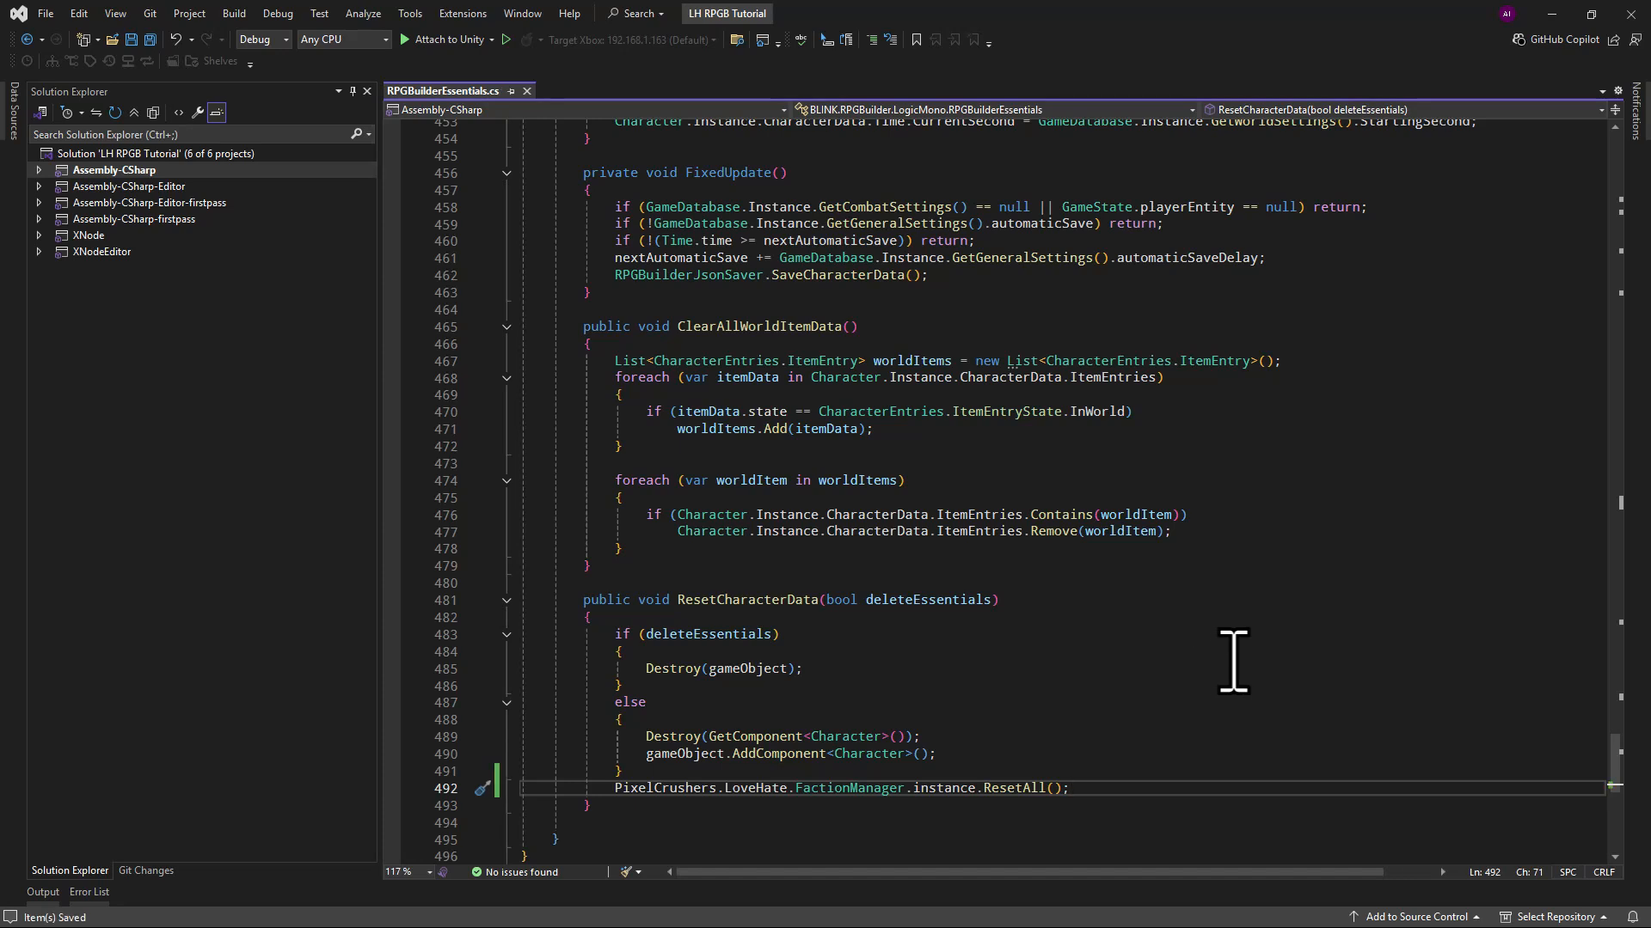
- Back in Unity, load the Main Menu scene with Blink's Scene Loader and add the LoveHateFactionManager_RPGBuilder prefab from RPG Builder Support/Prefabs to it
key("alt+Tab")
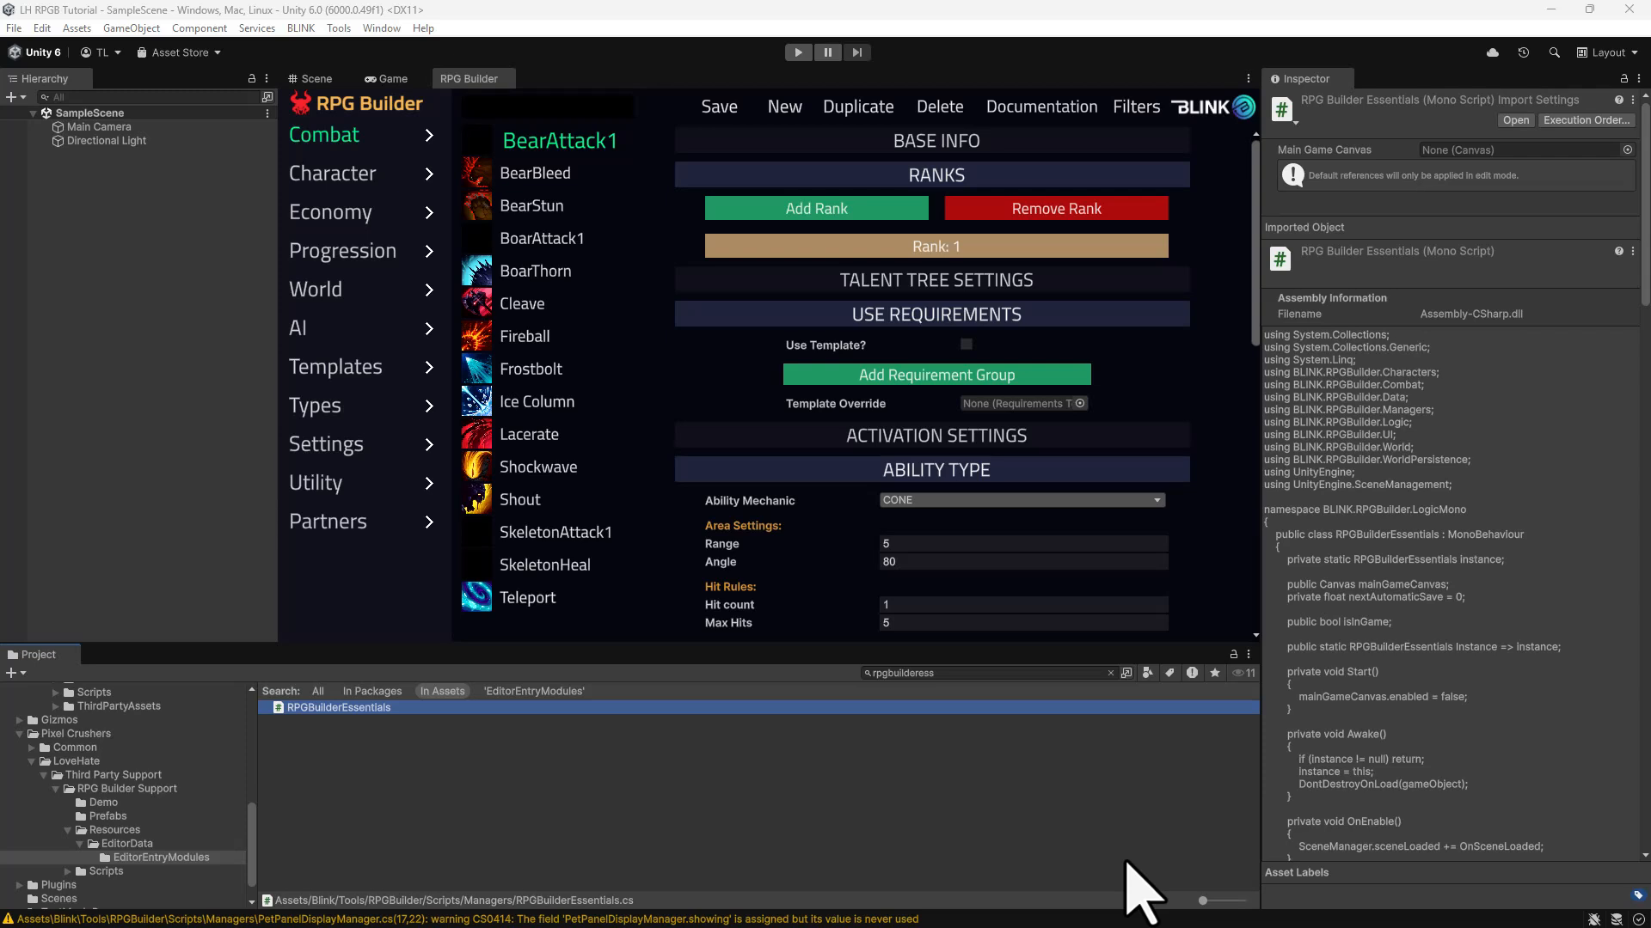
left_click(301, 28)
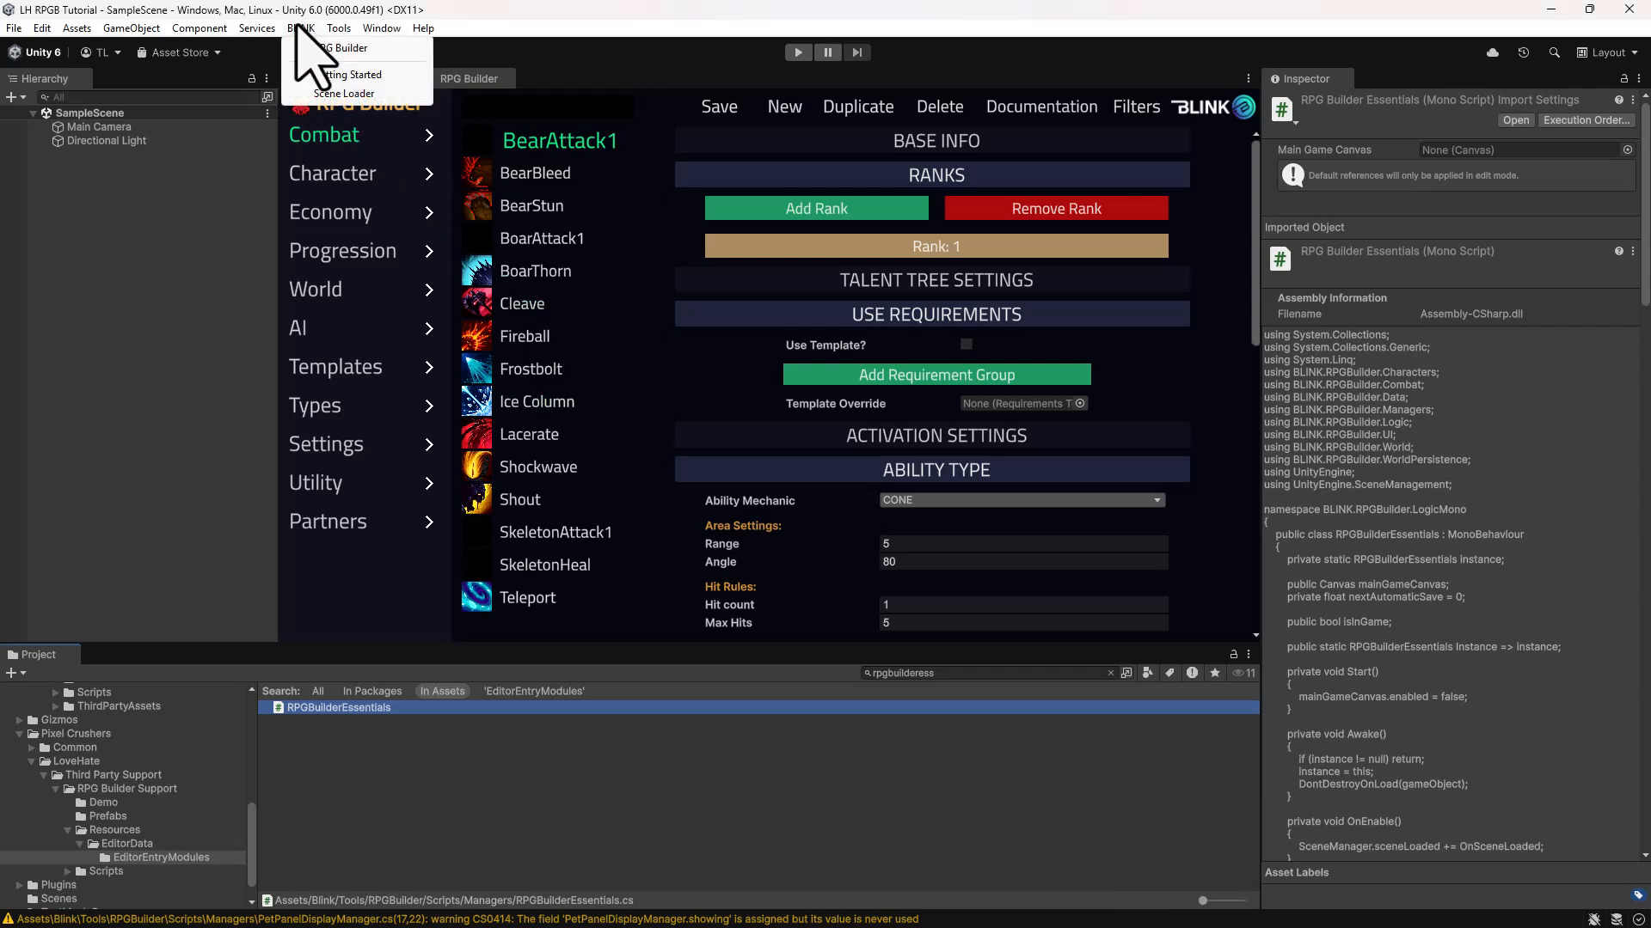
left_click(337, 92)
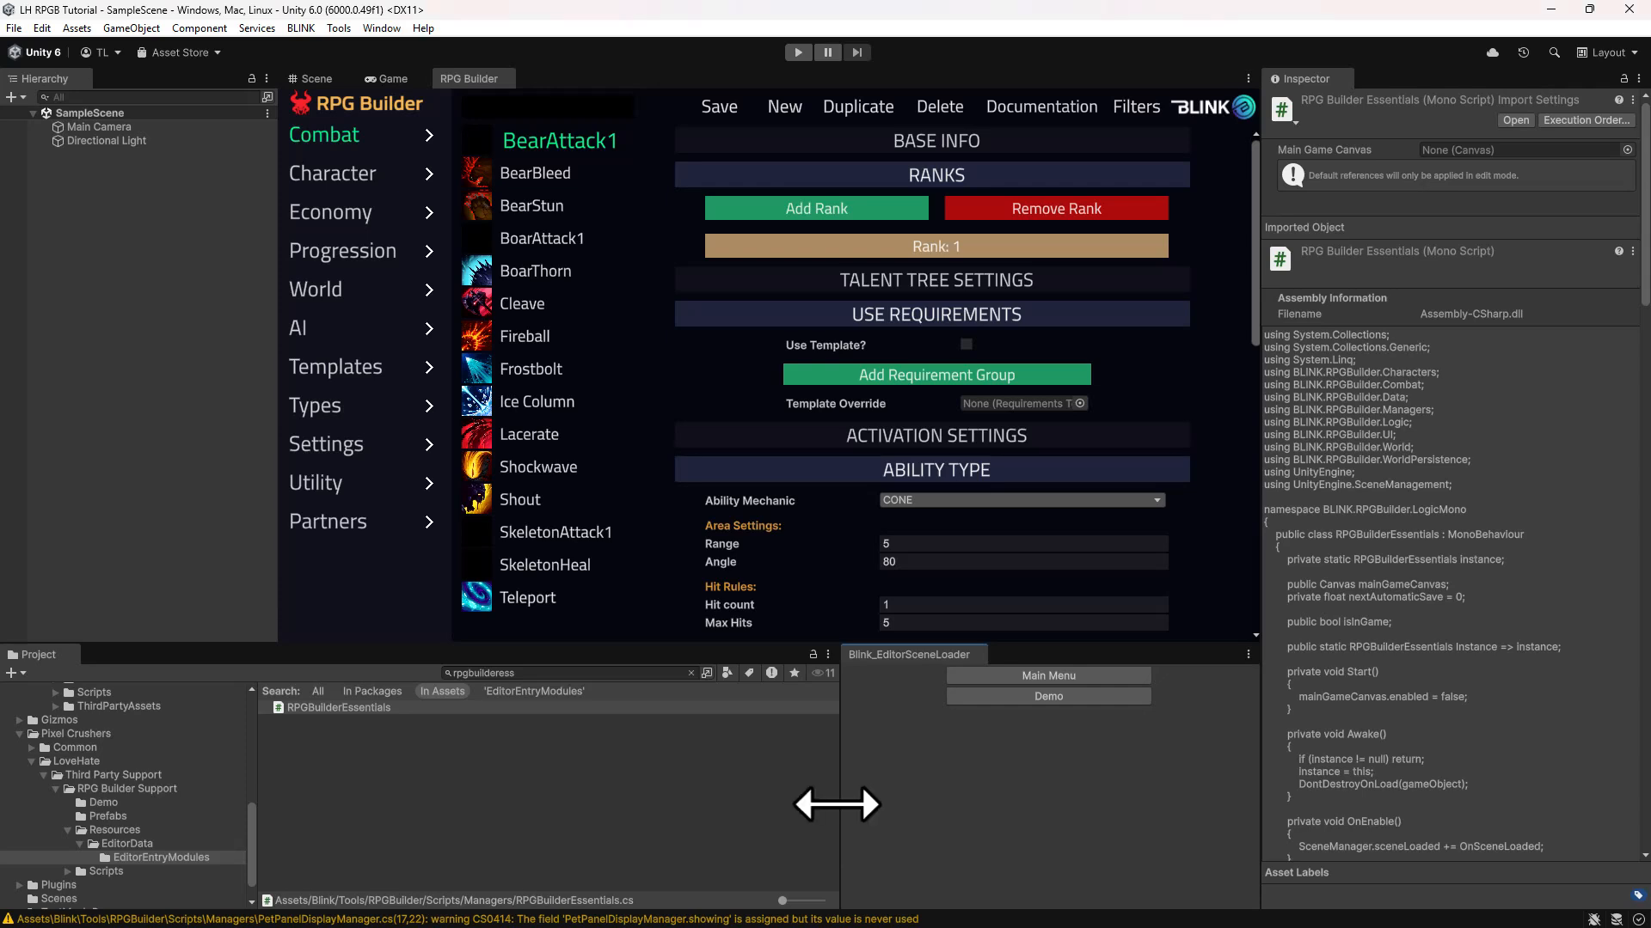
left_click_drag(840, 804, 1022, 823)
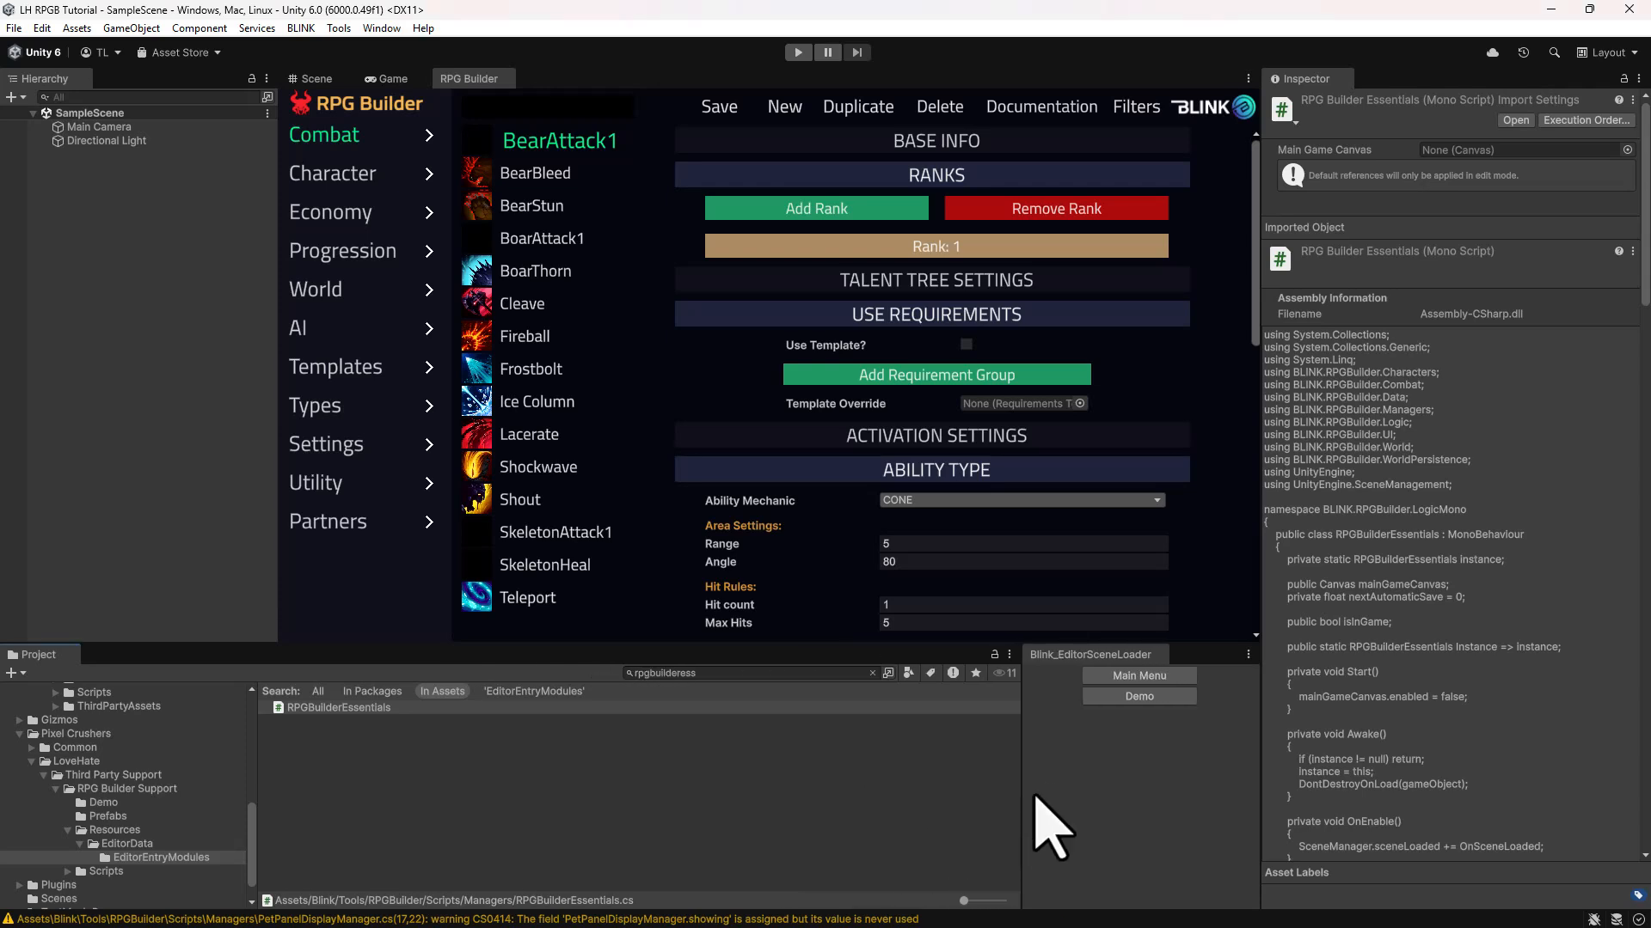
left_click(1109, 684)
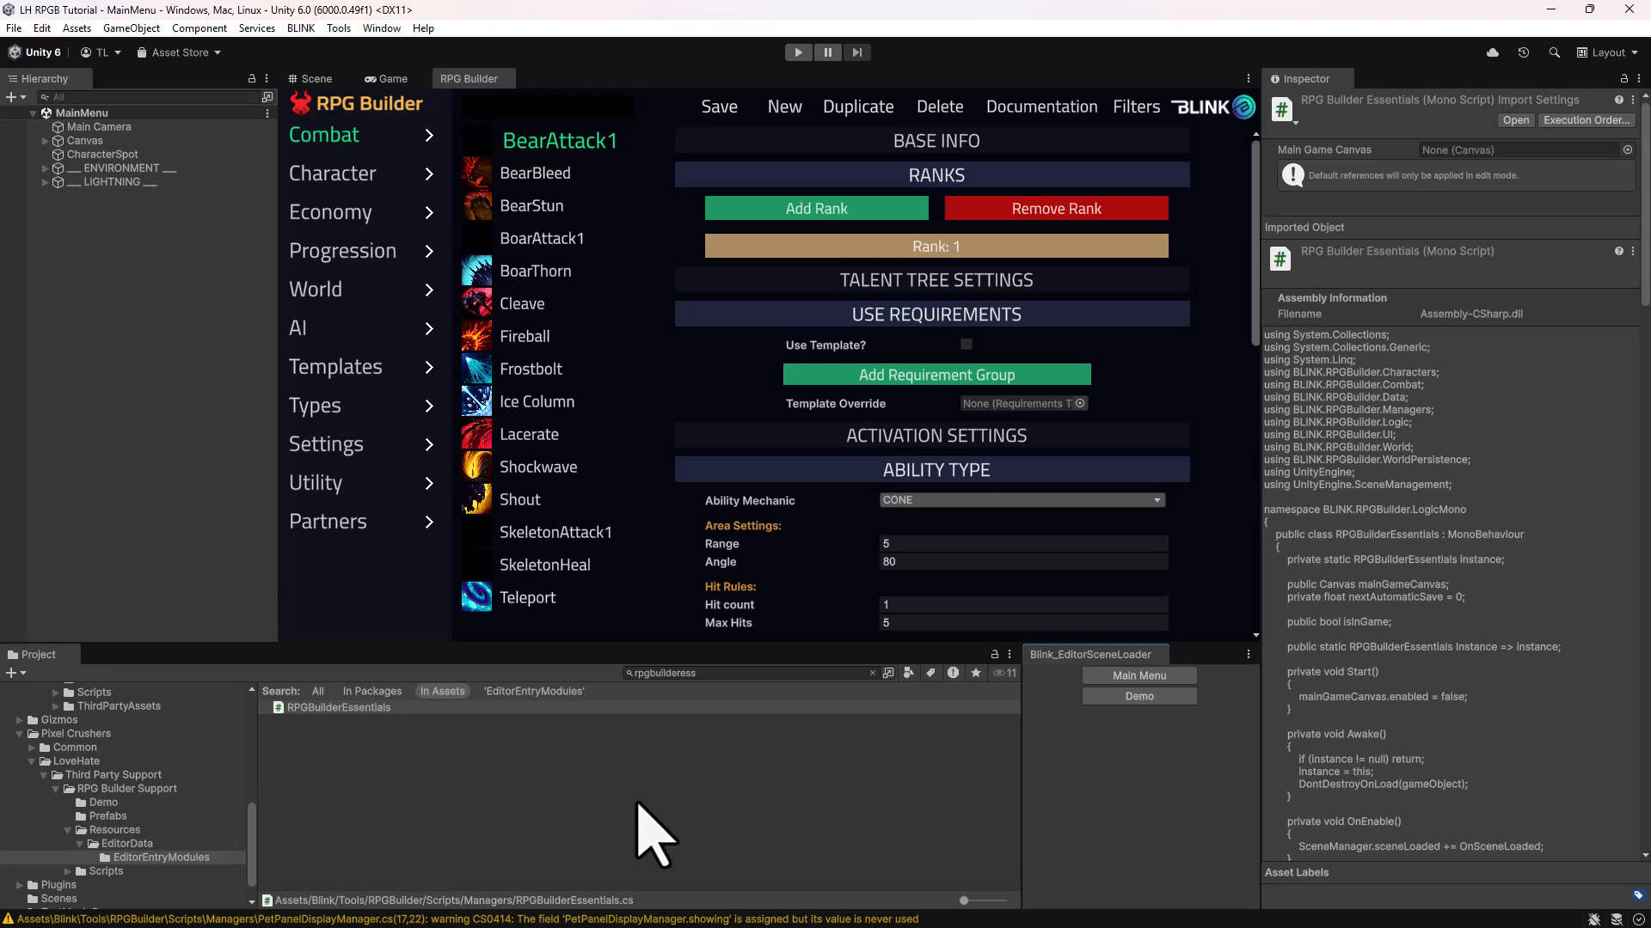
left_click(77, 818)
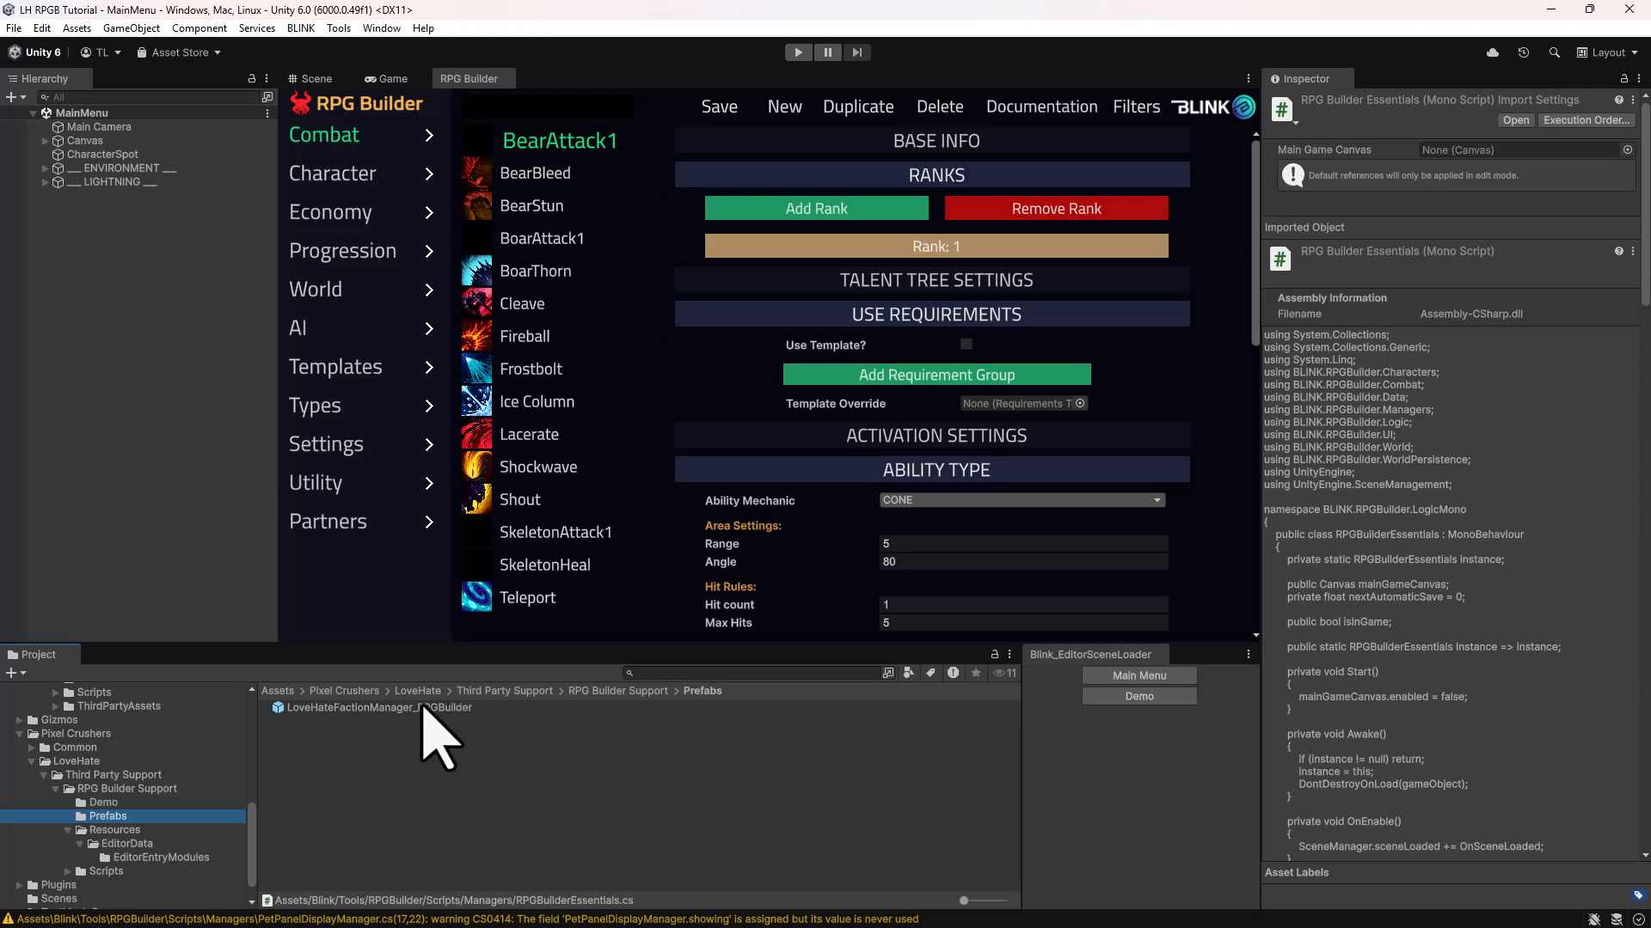
left_click_drag(421, 712, 105, 277)
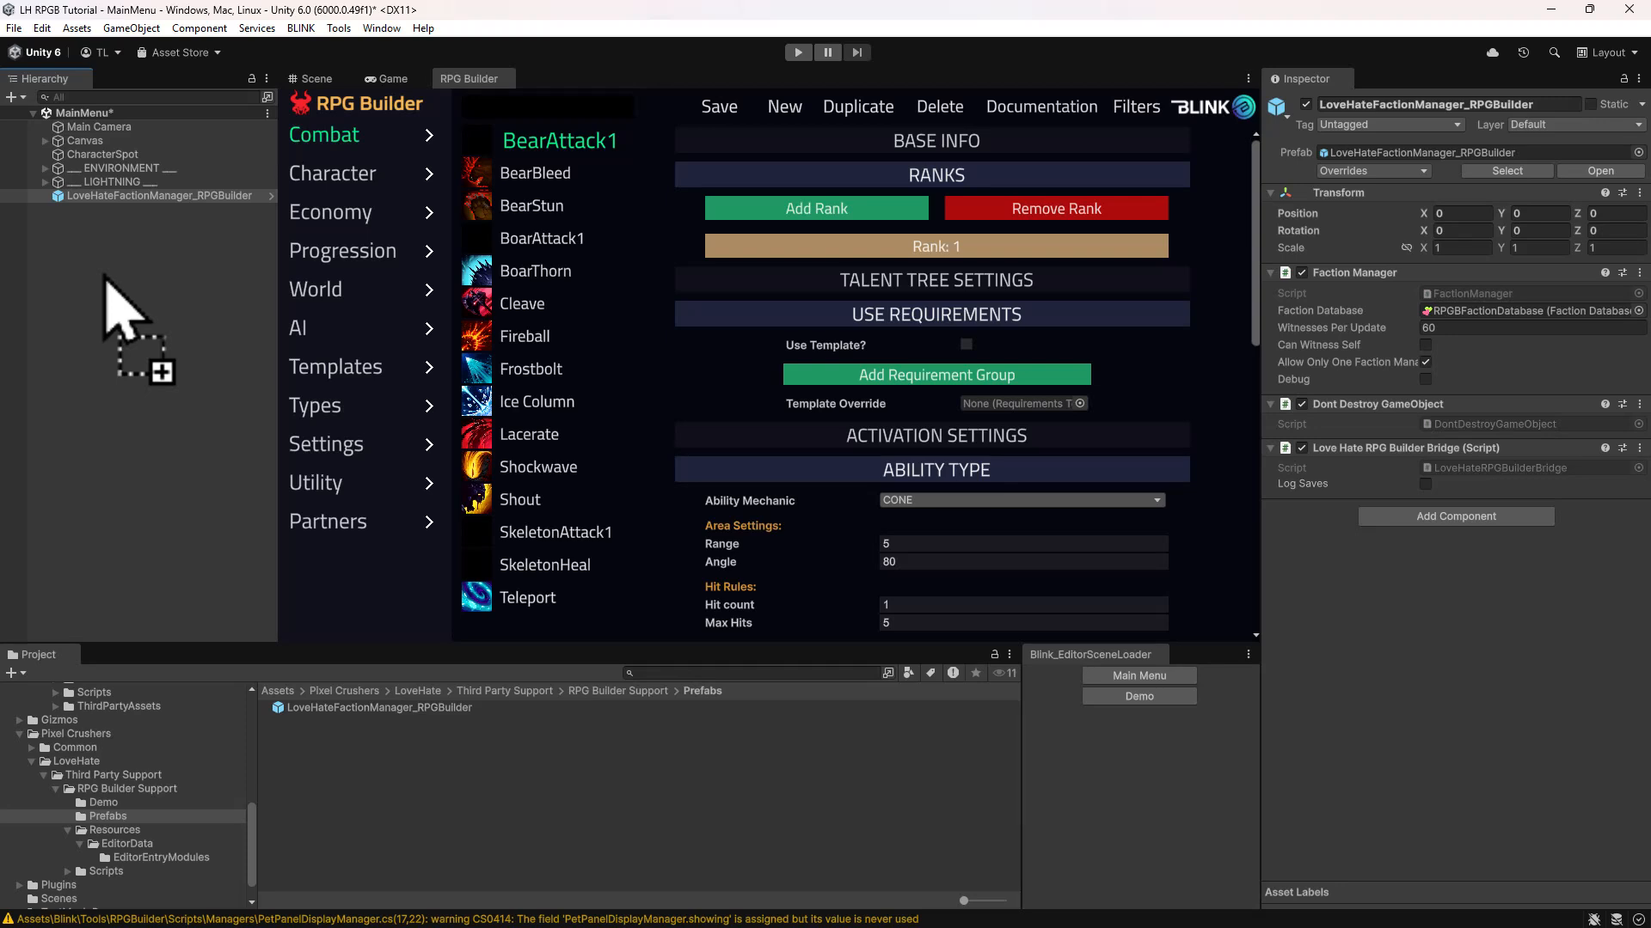
- Inspect the Animals and Beasts factions in the faction manager's RPGBFactionDatabase, and reselect LoveHateFactionManager_RPGBuilder in the scene
left_click(1511, 312)
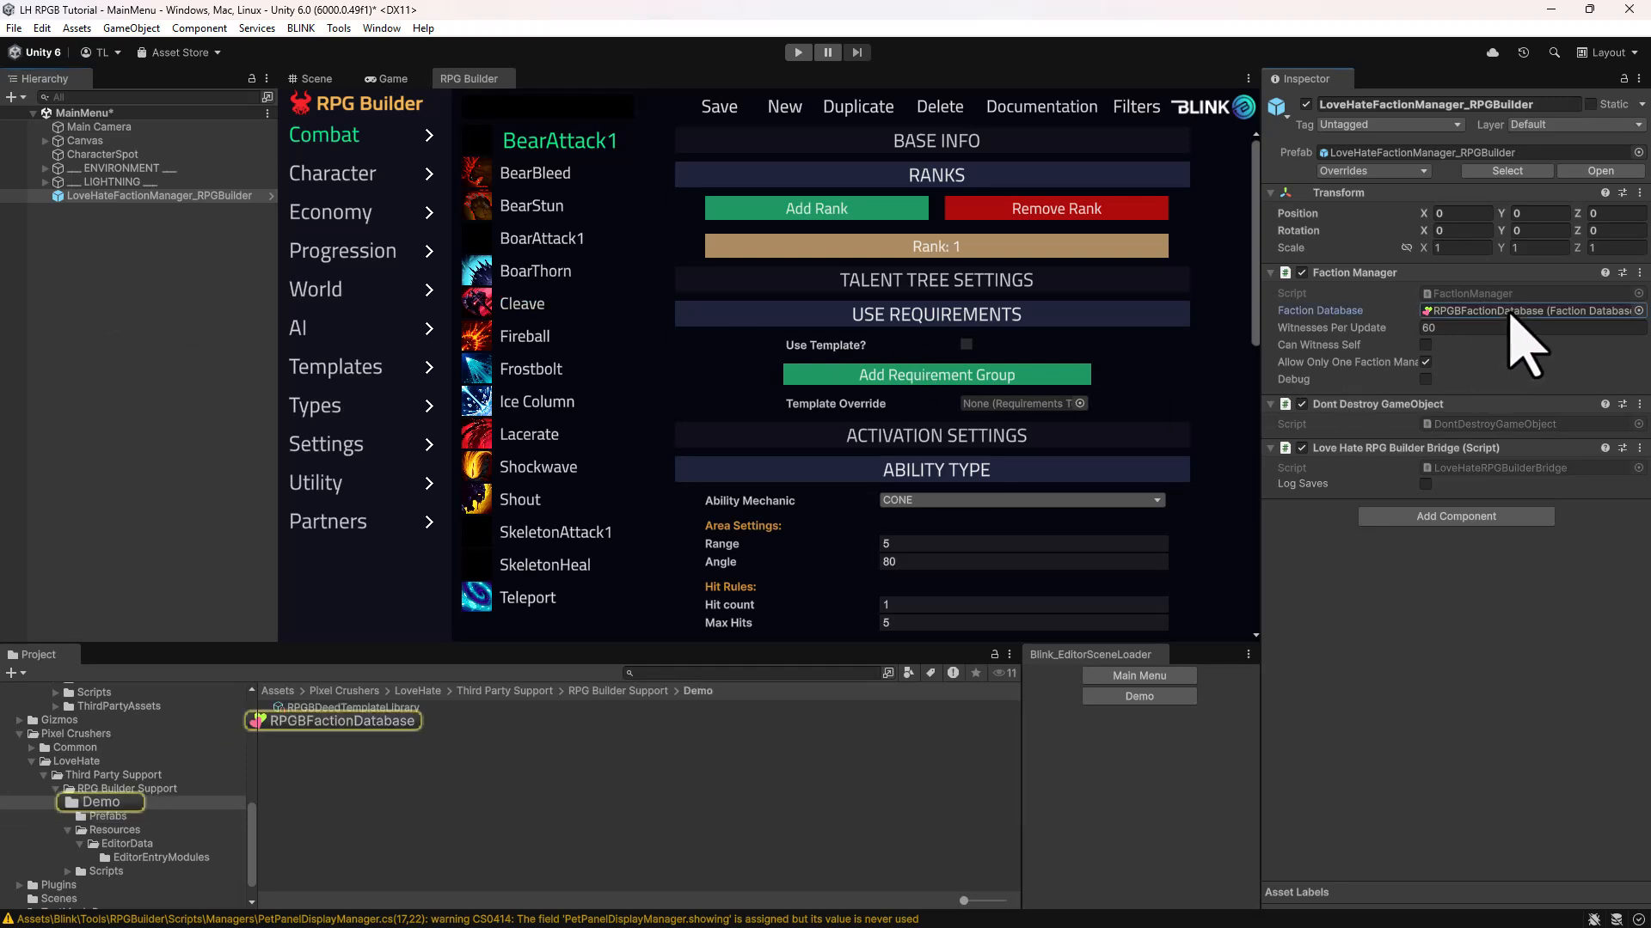
left_click(327, 724)
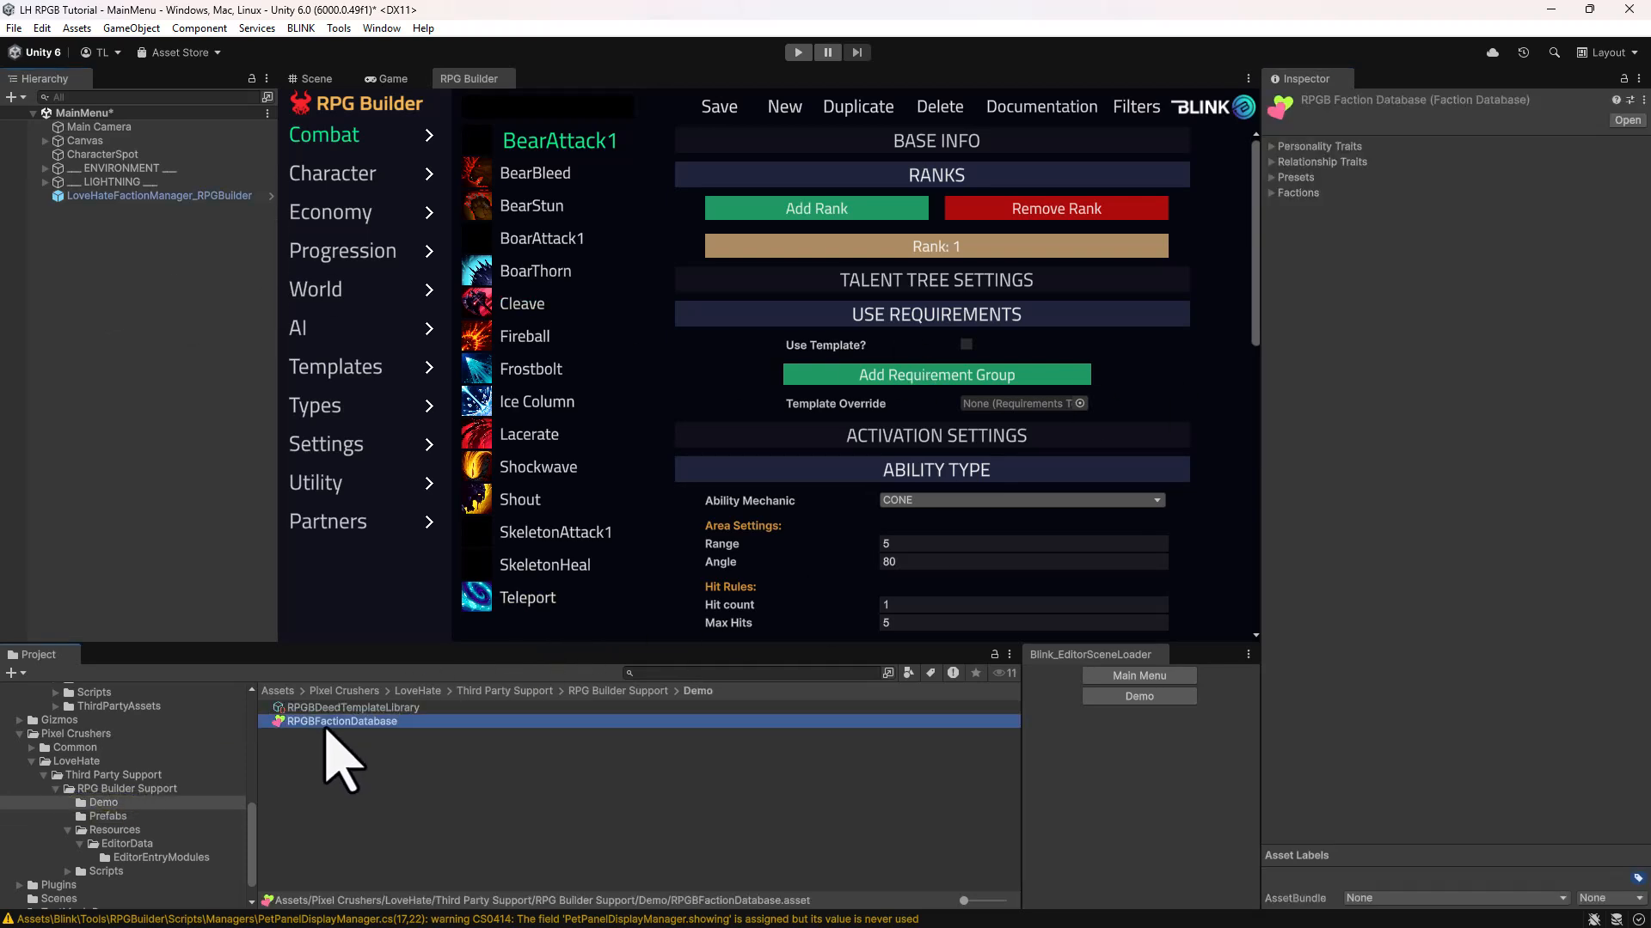
left_click(1272, 193)
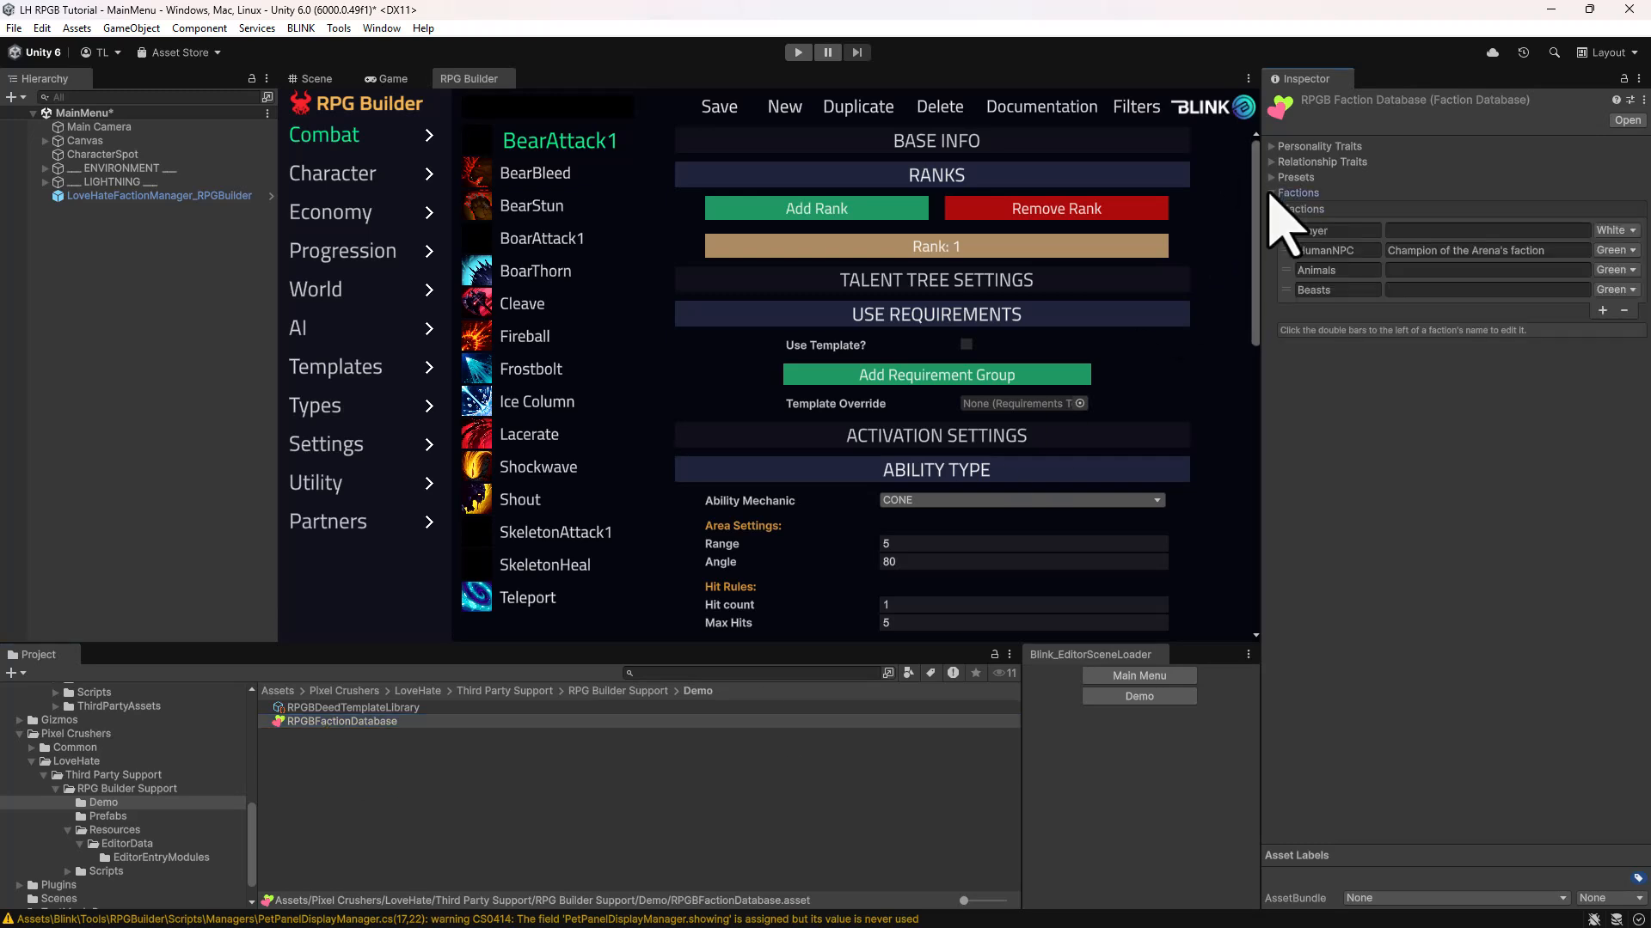
left_click(1285, 270)
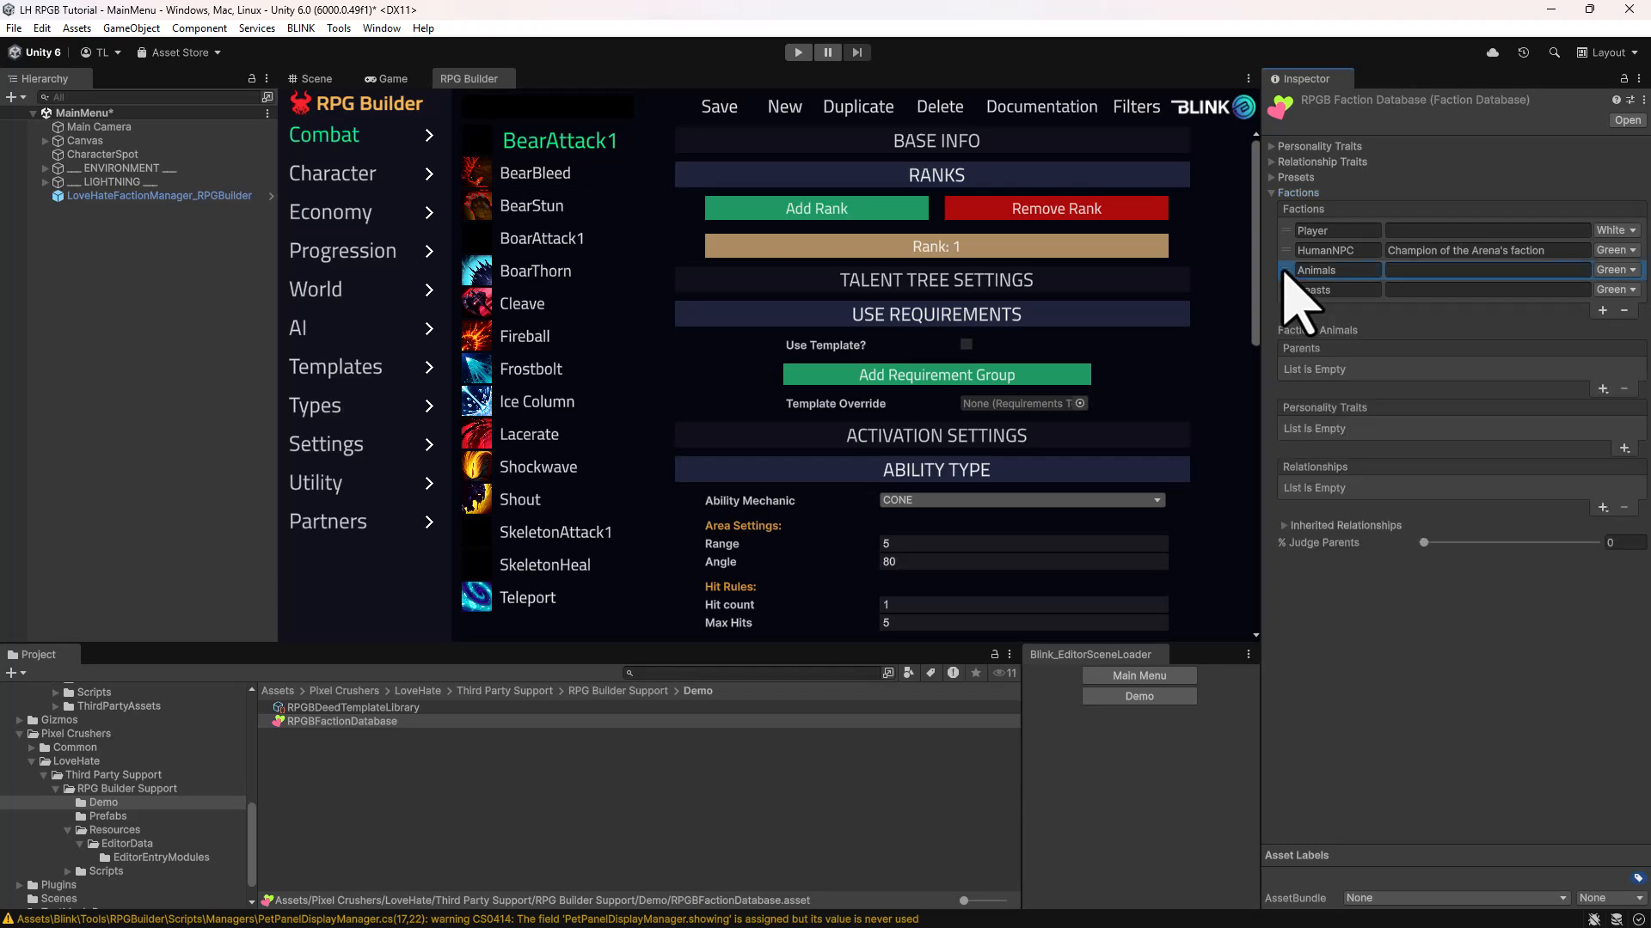
left_click(1286, 290)
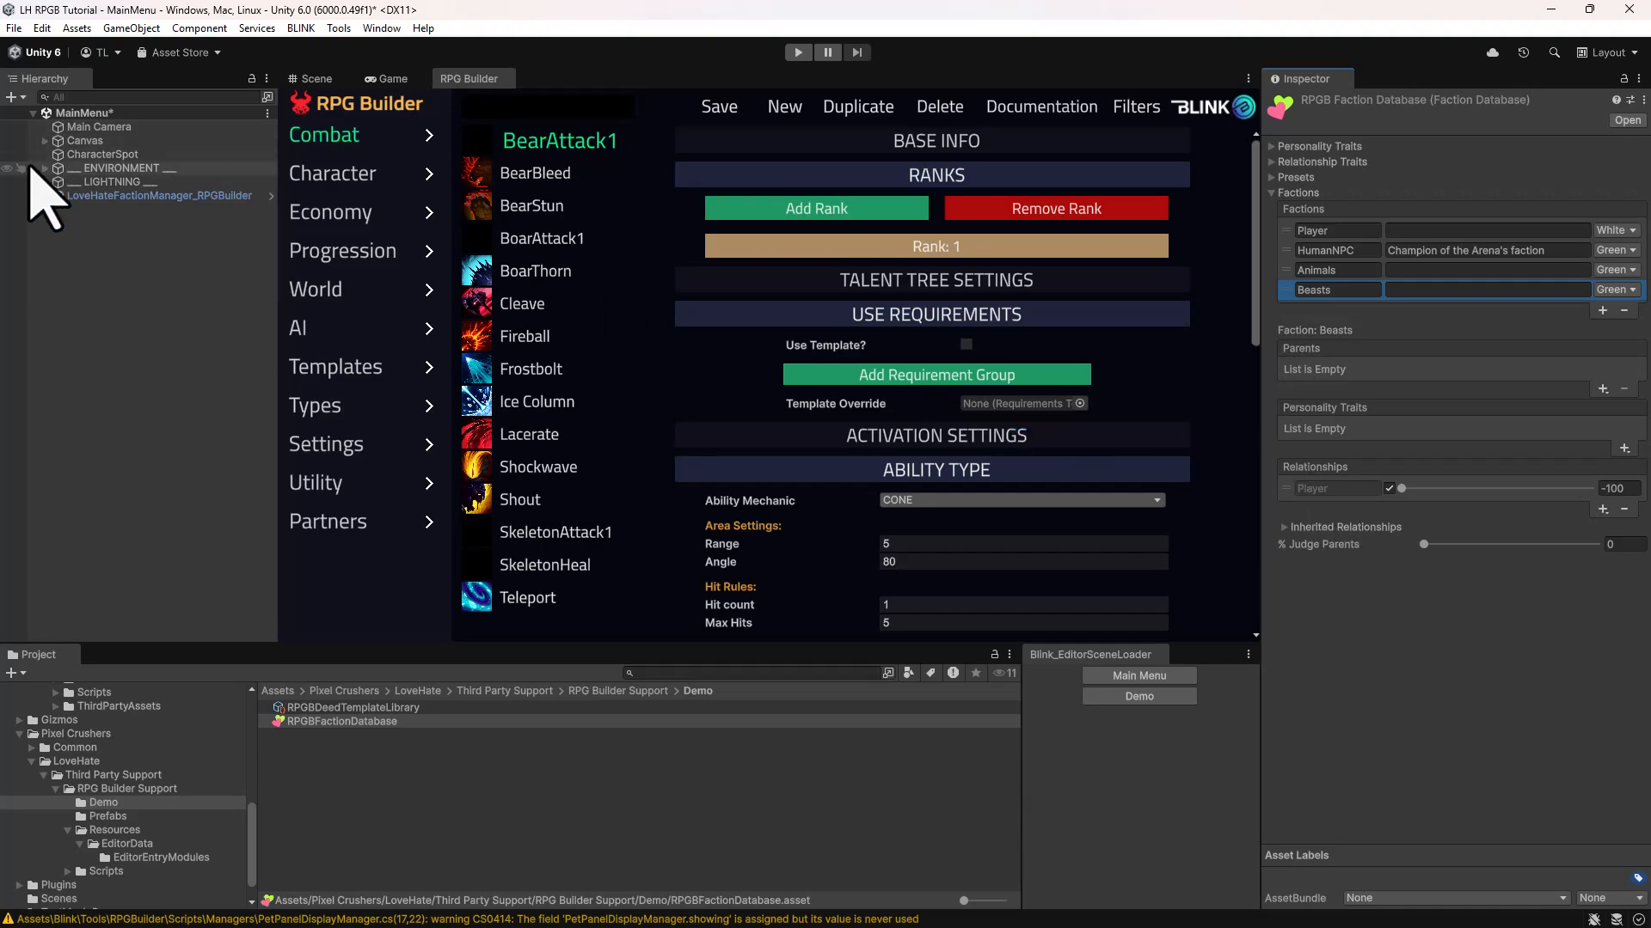
left_click(120, 196)
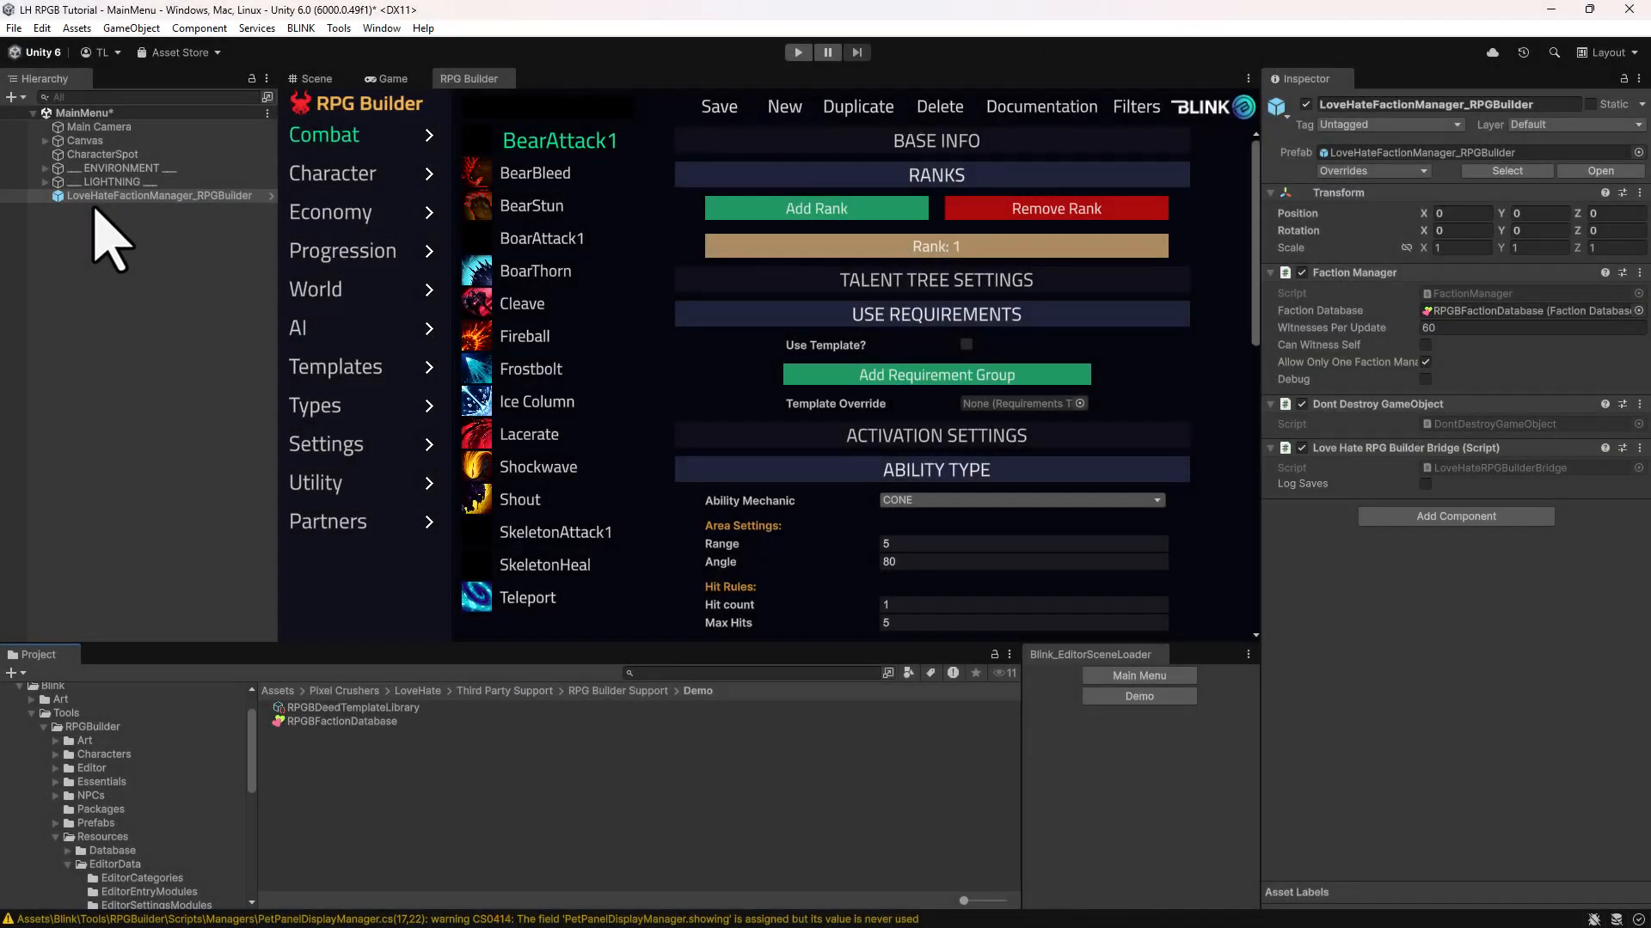
- Locate the male gender prefab of the Human race in RPG Builder and select the Character_HumanMale prefab asset
left_click(307, 184)
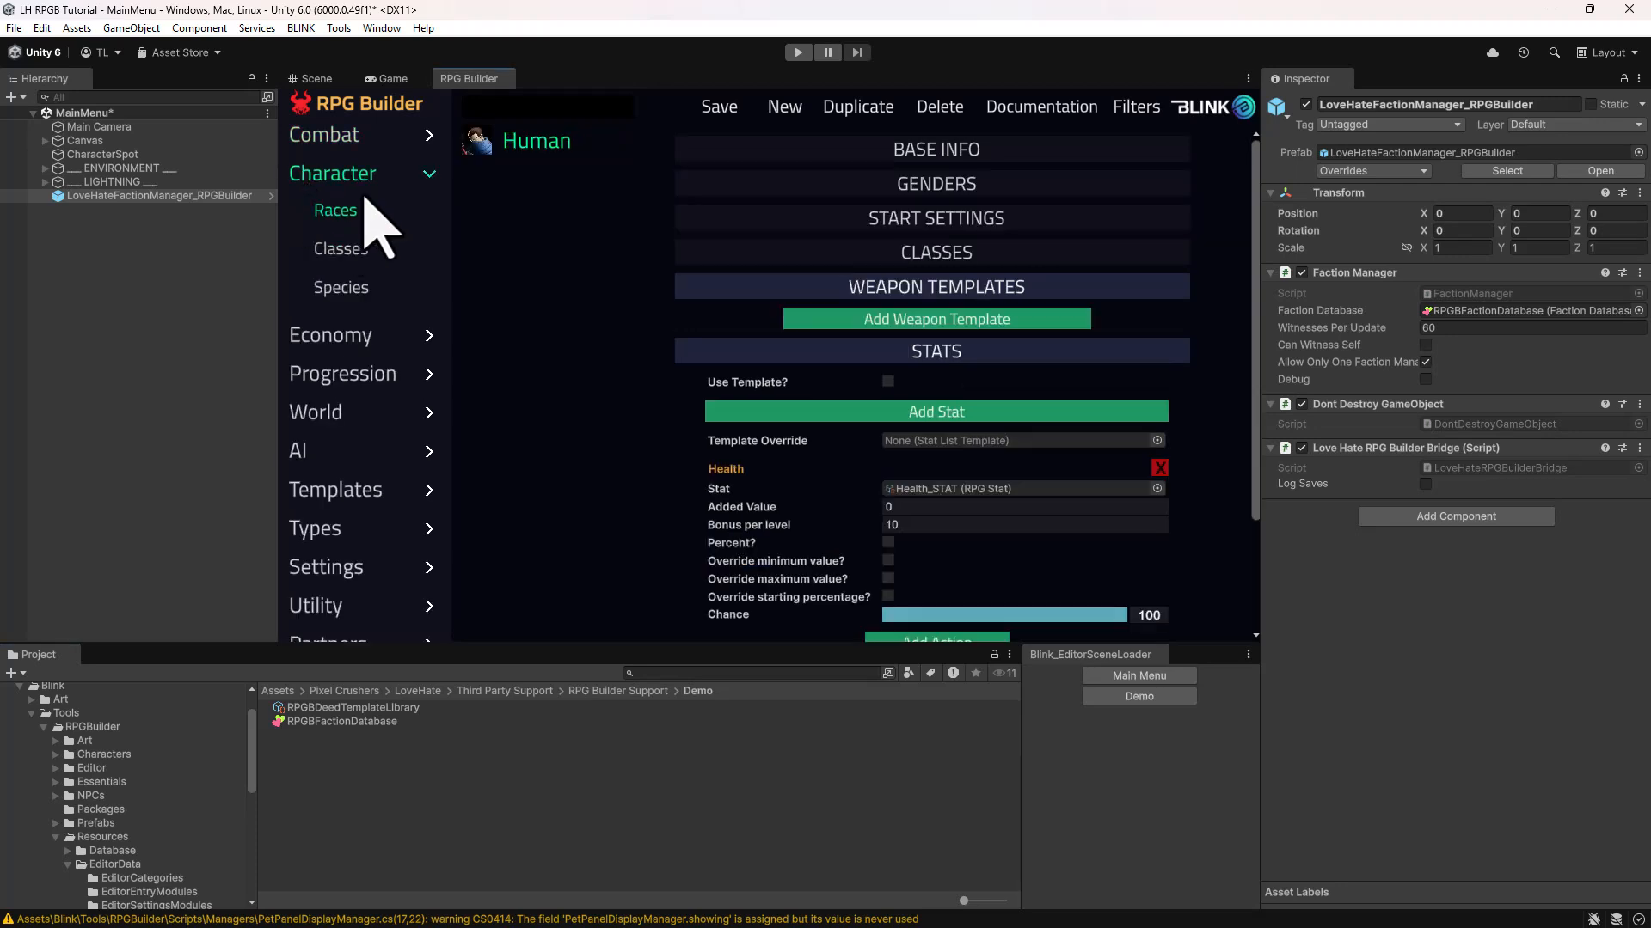
left_click(928, 151)
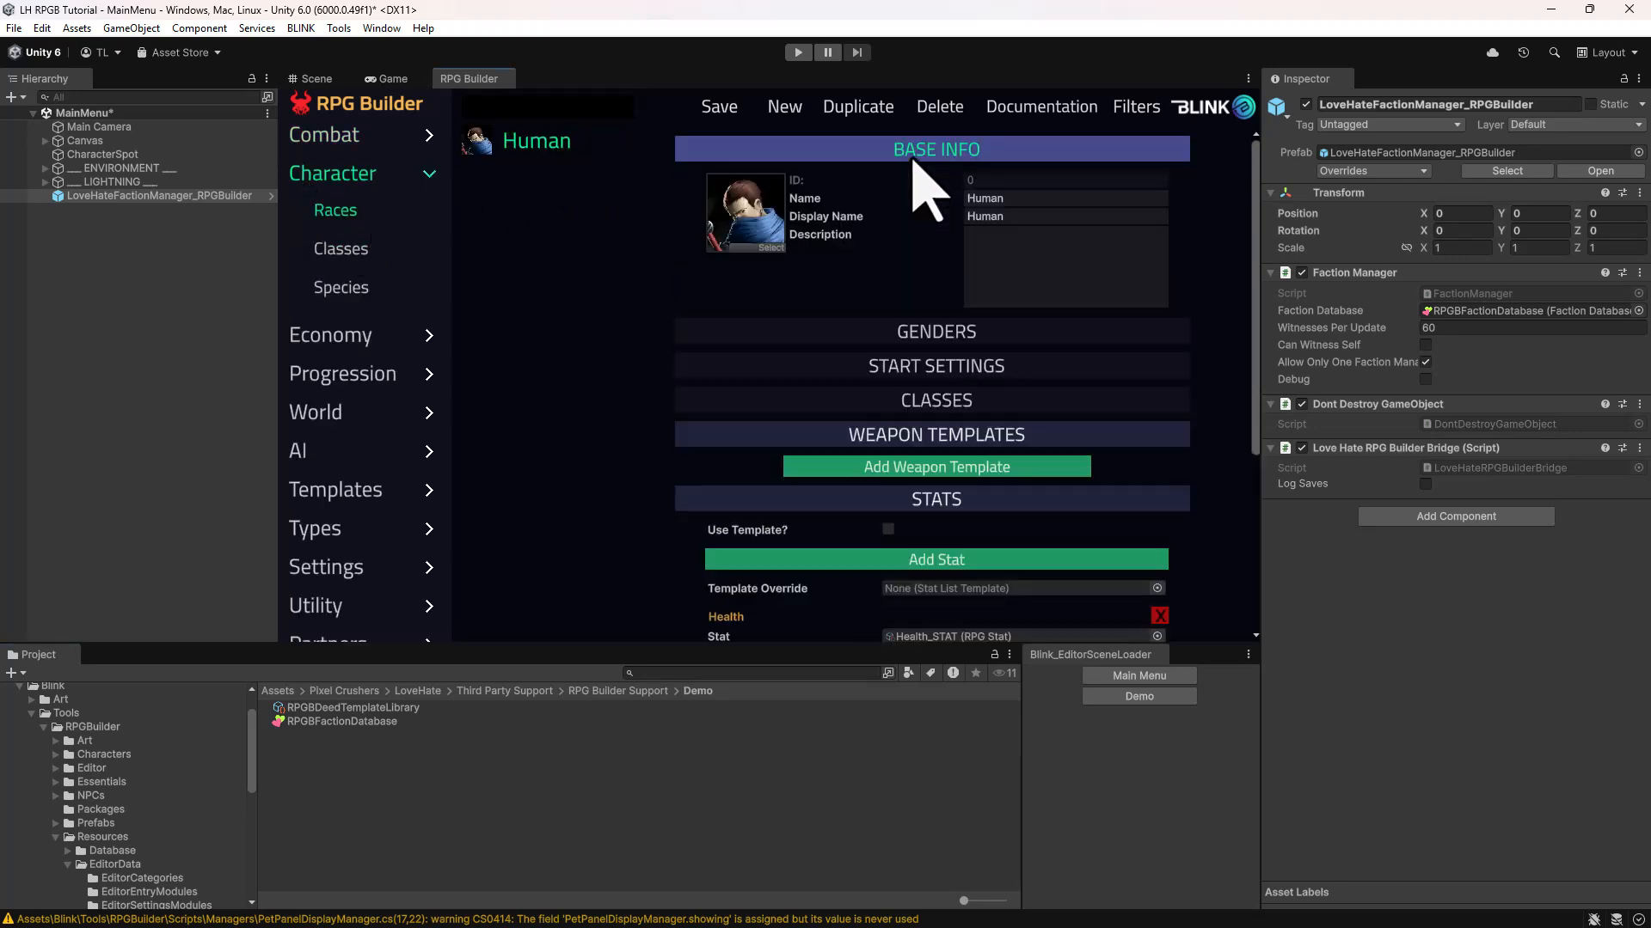
left_click(891, 335)
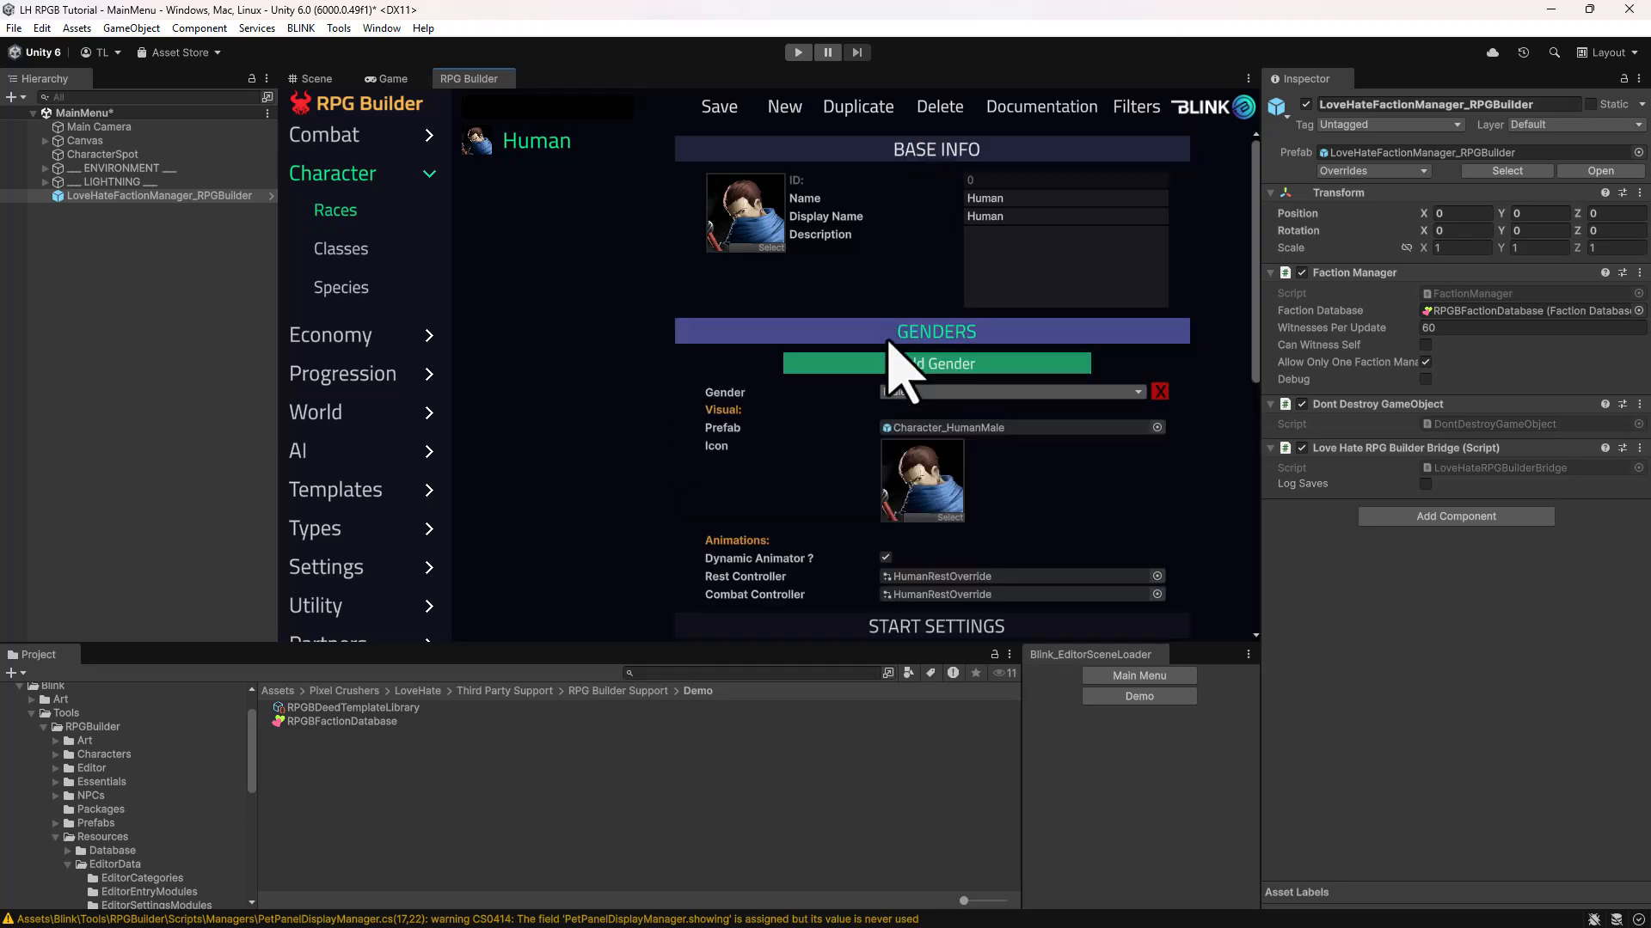
left_click(946, 428)
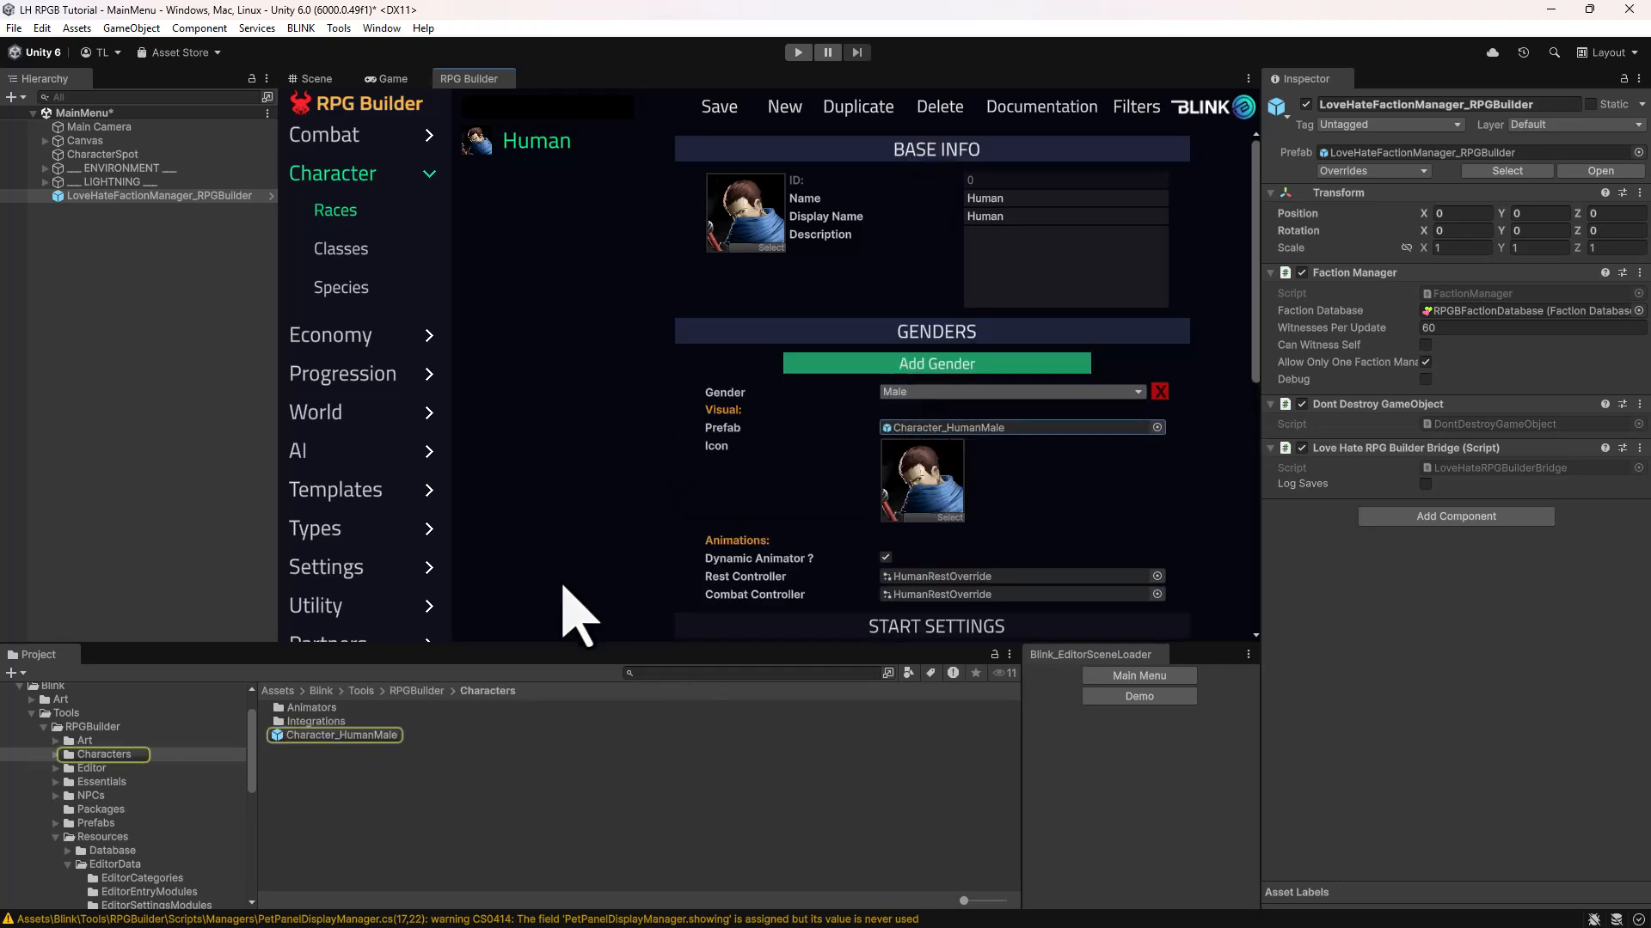
left_click(303, 737)
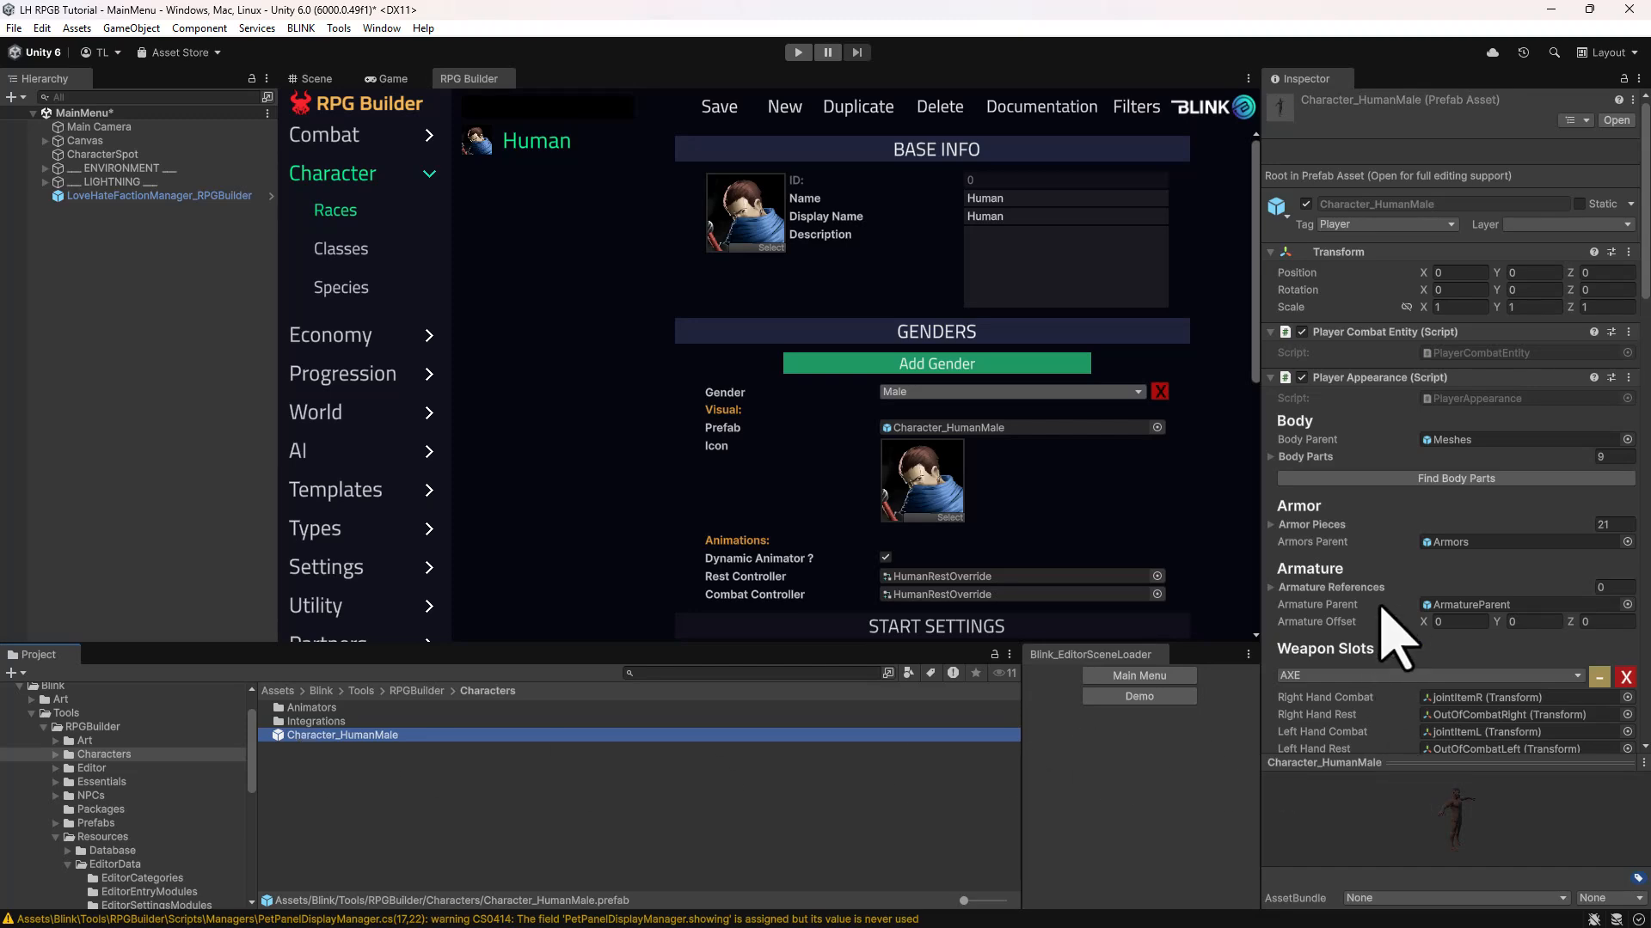
- Add an RPGB Faction Member component to the Character_HumanMale prefab and review its faction settings
scroll(1397, 645, "down", 4)
scroll(1410, 674, "down", 15)
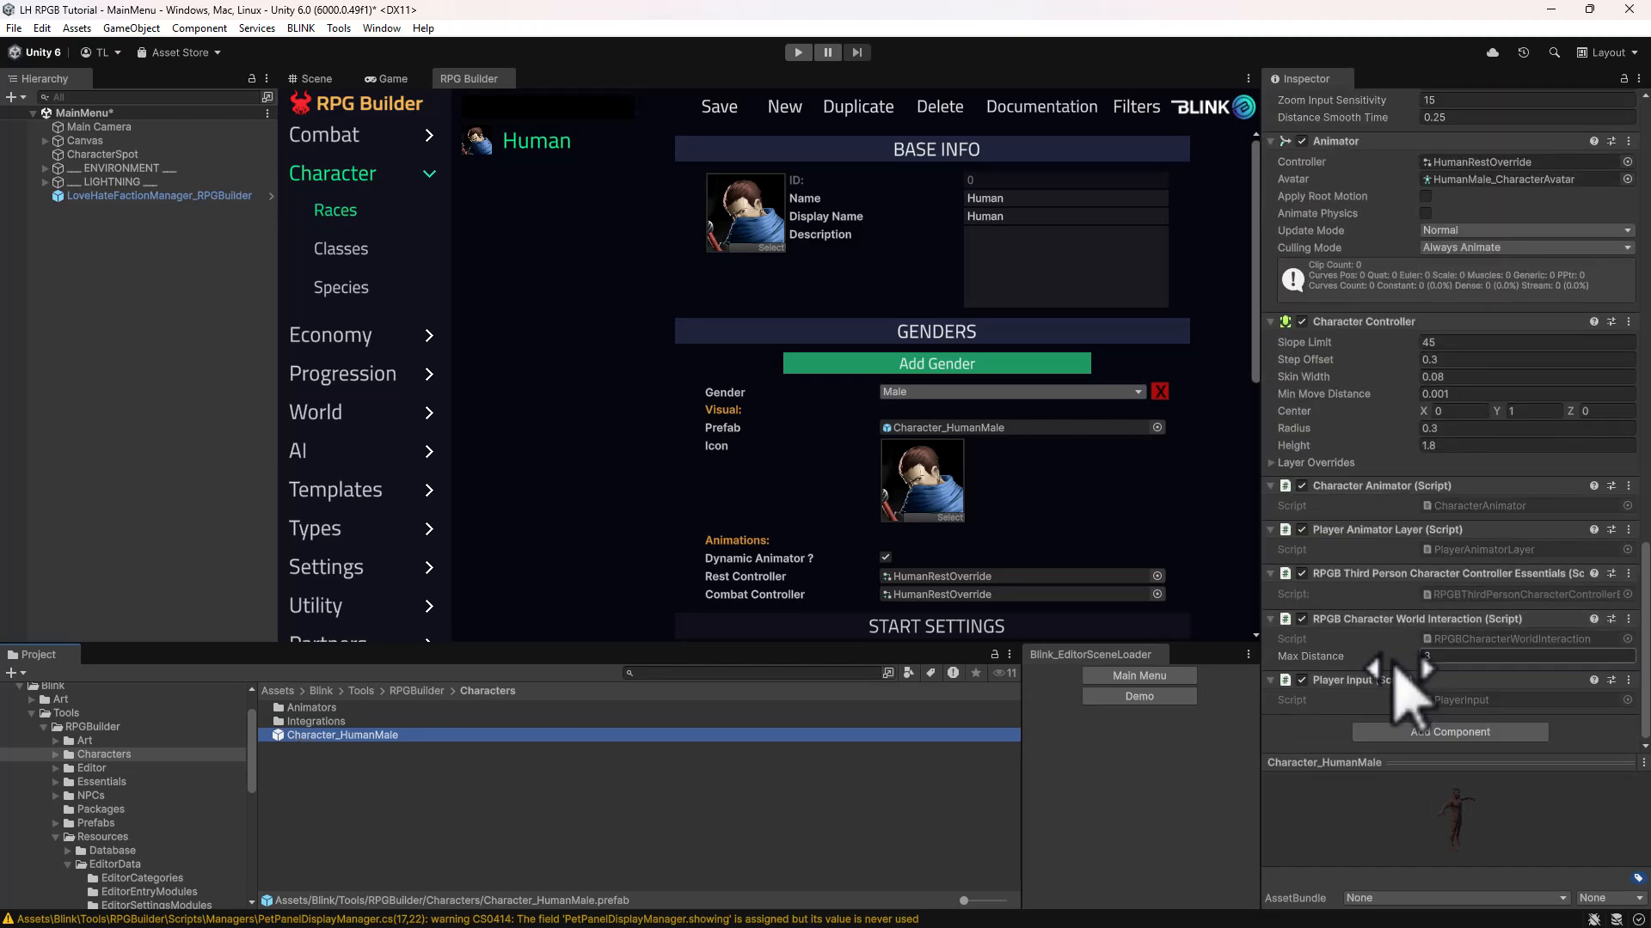
left_click(1495, 732)
type("rpg")
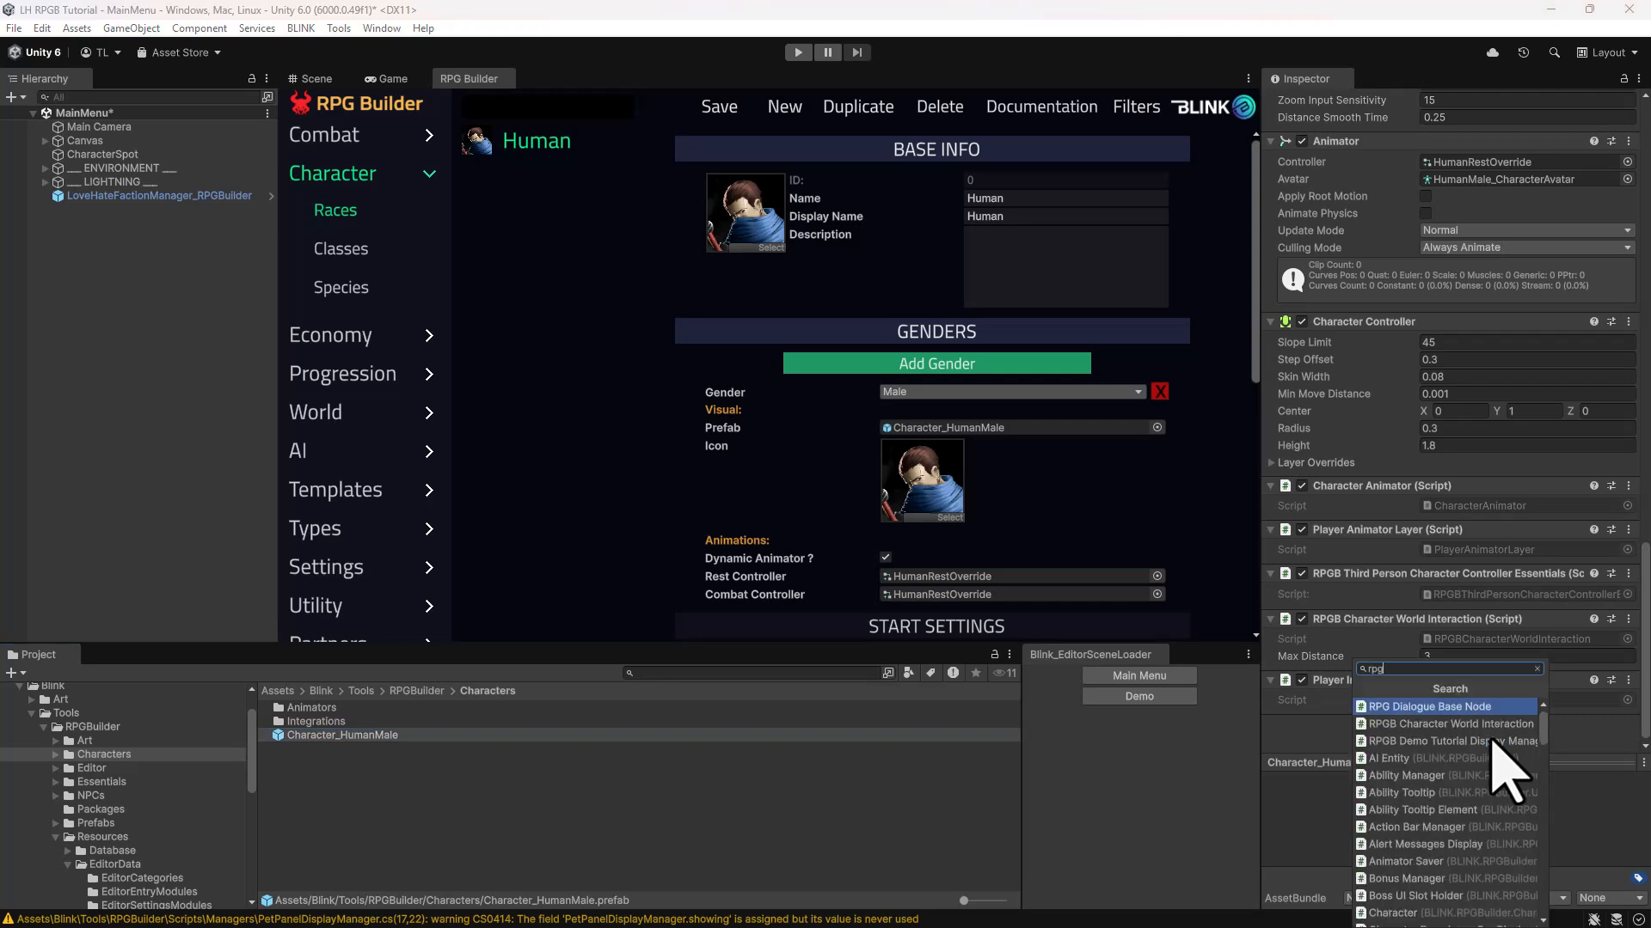
type("bfac")
key("Return")
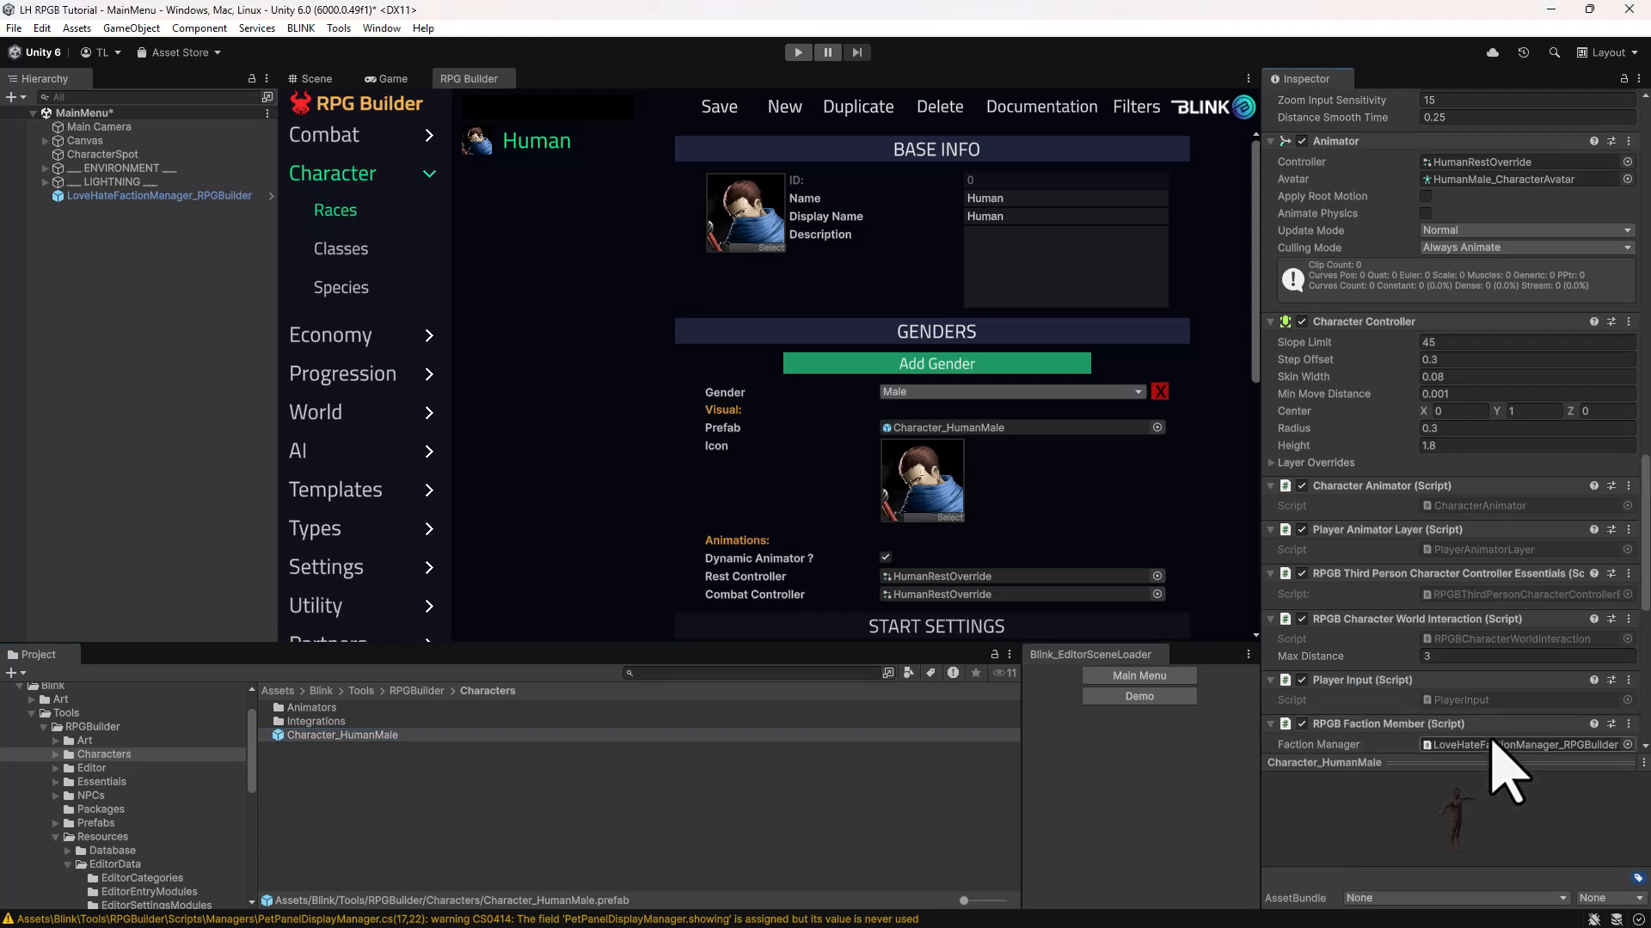
scroll(1471, 730, "down", 6)
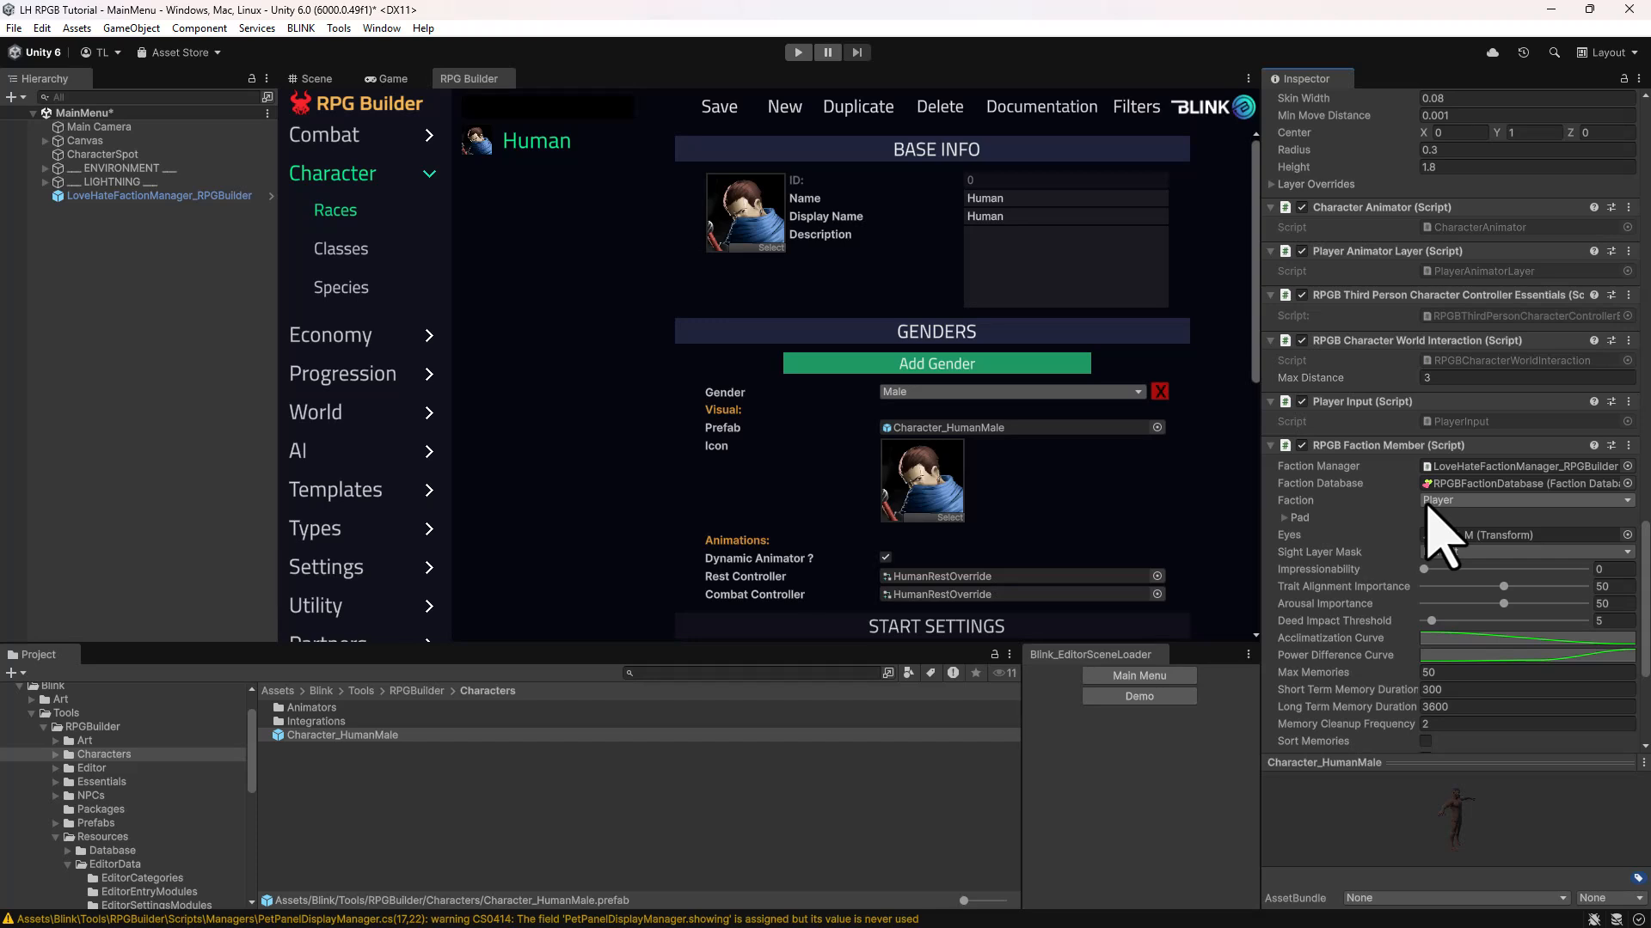
- Add a Deed Reporter component to the Character_HumanMale prefab
scroll(1436, 637, "down", 5)
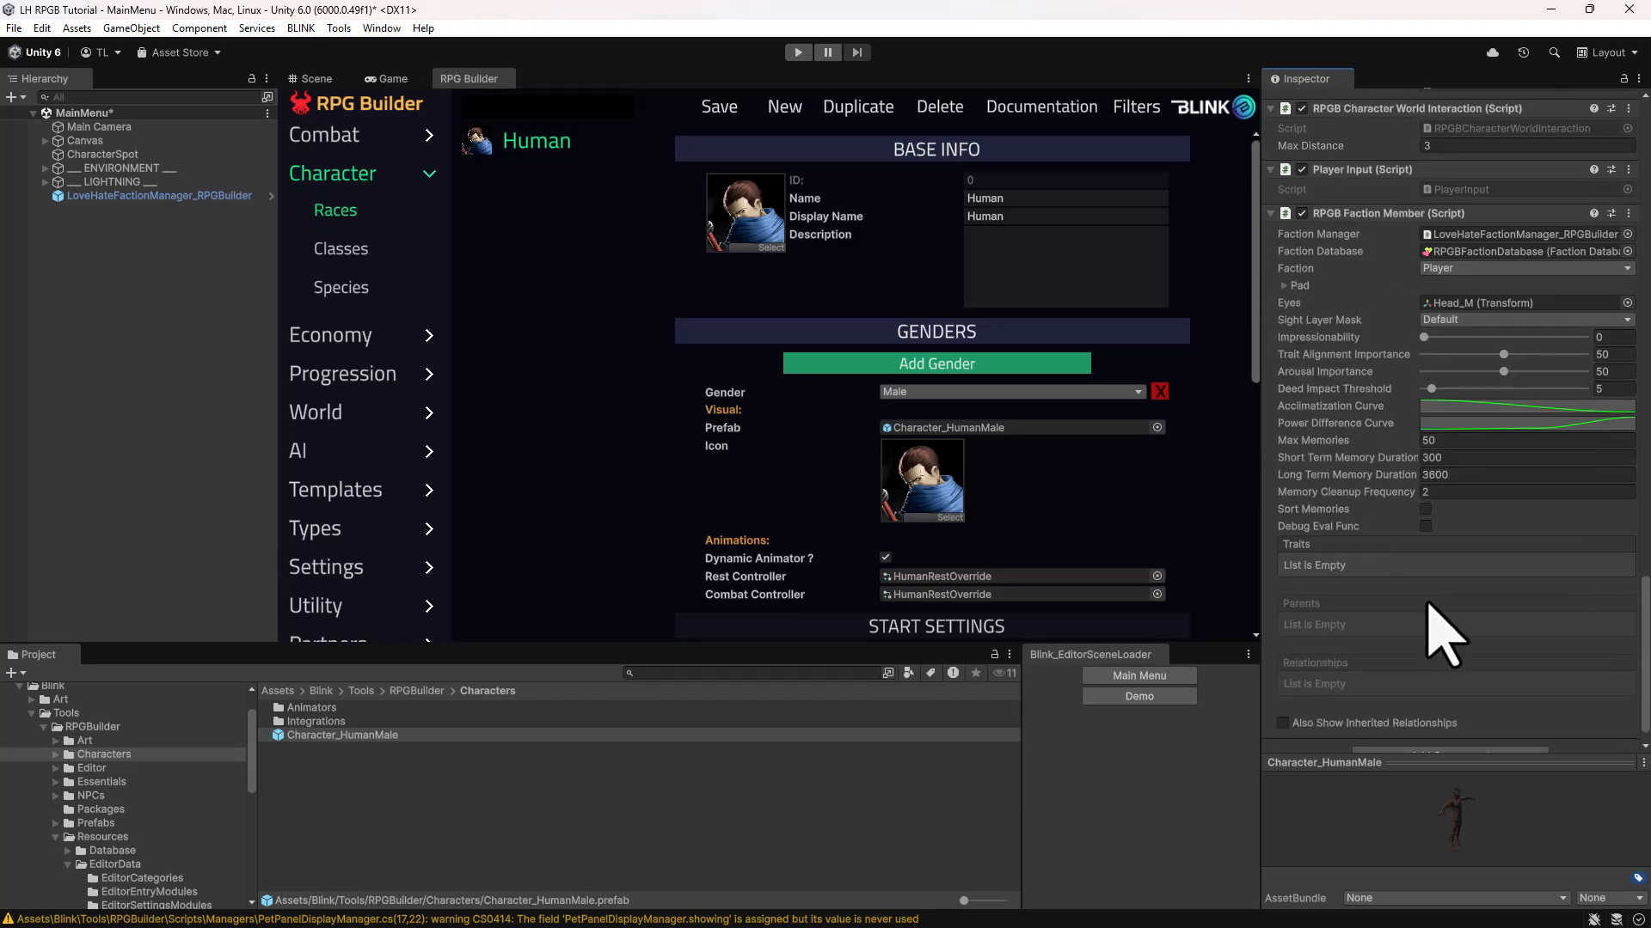
left_click(1417, 733)
type("deed")
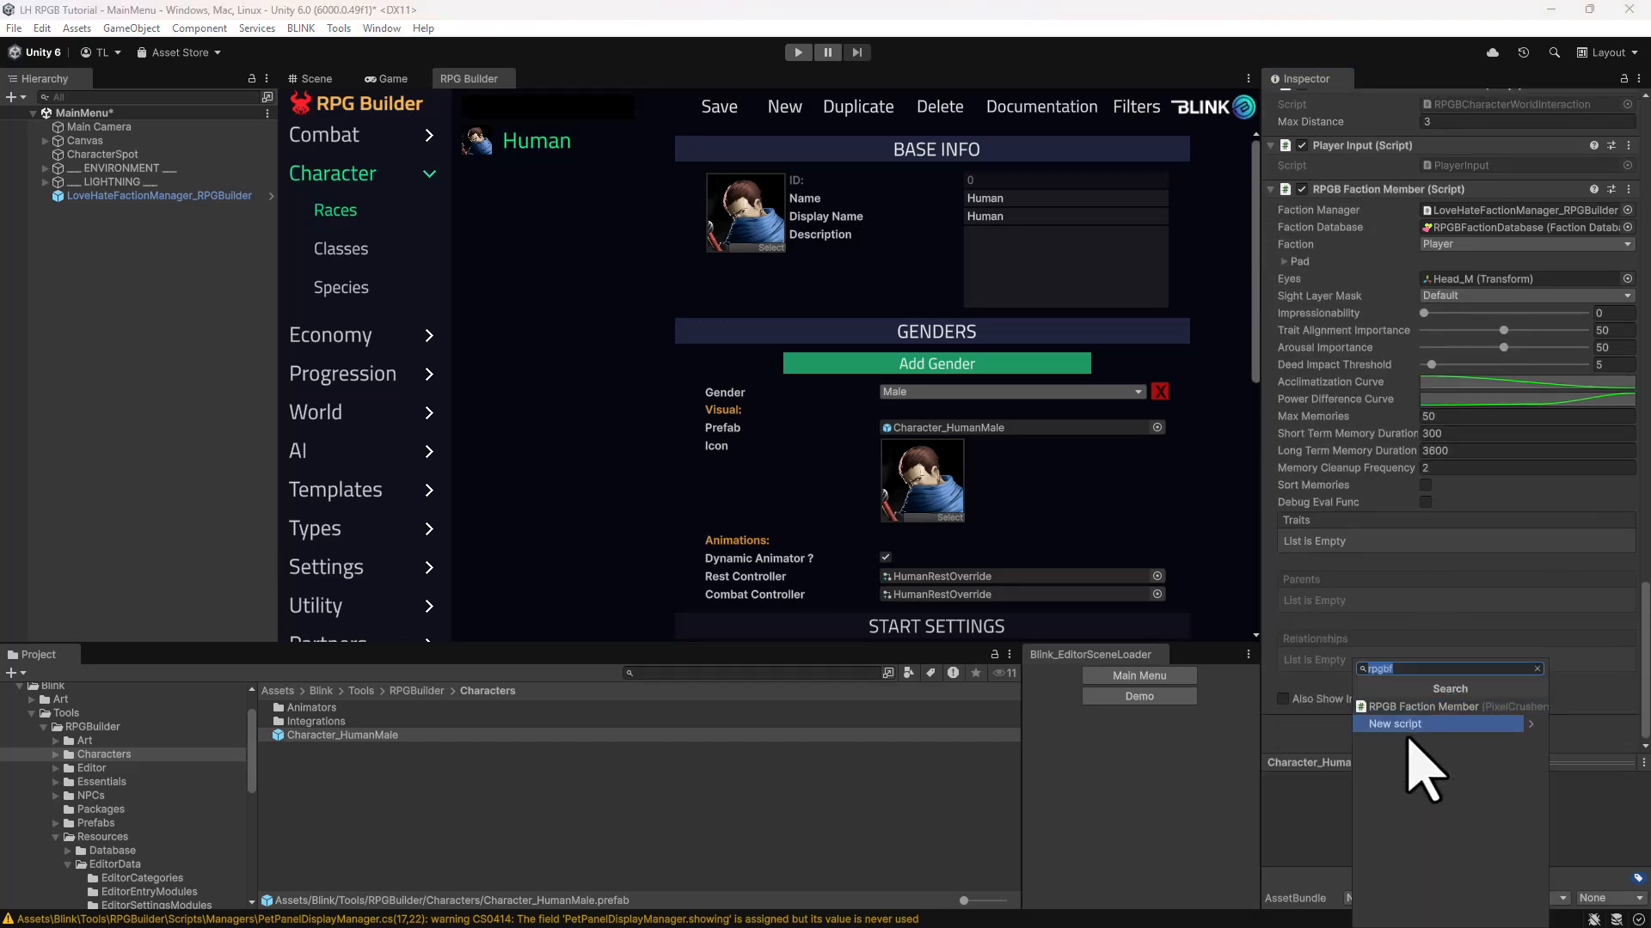
type("repo")
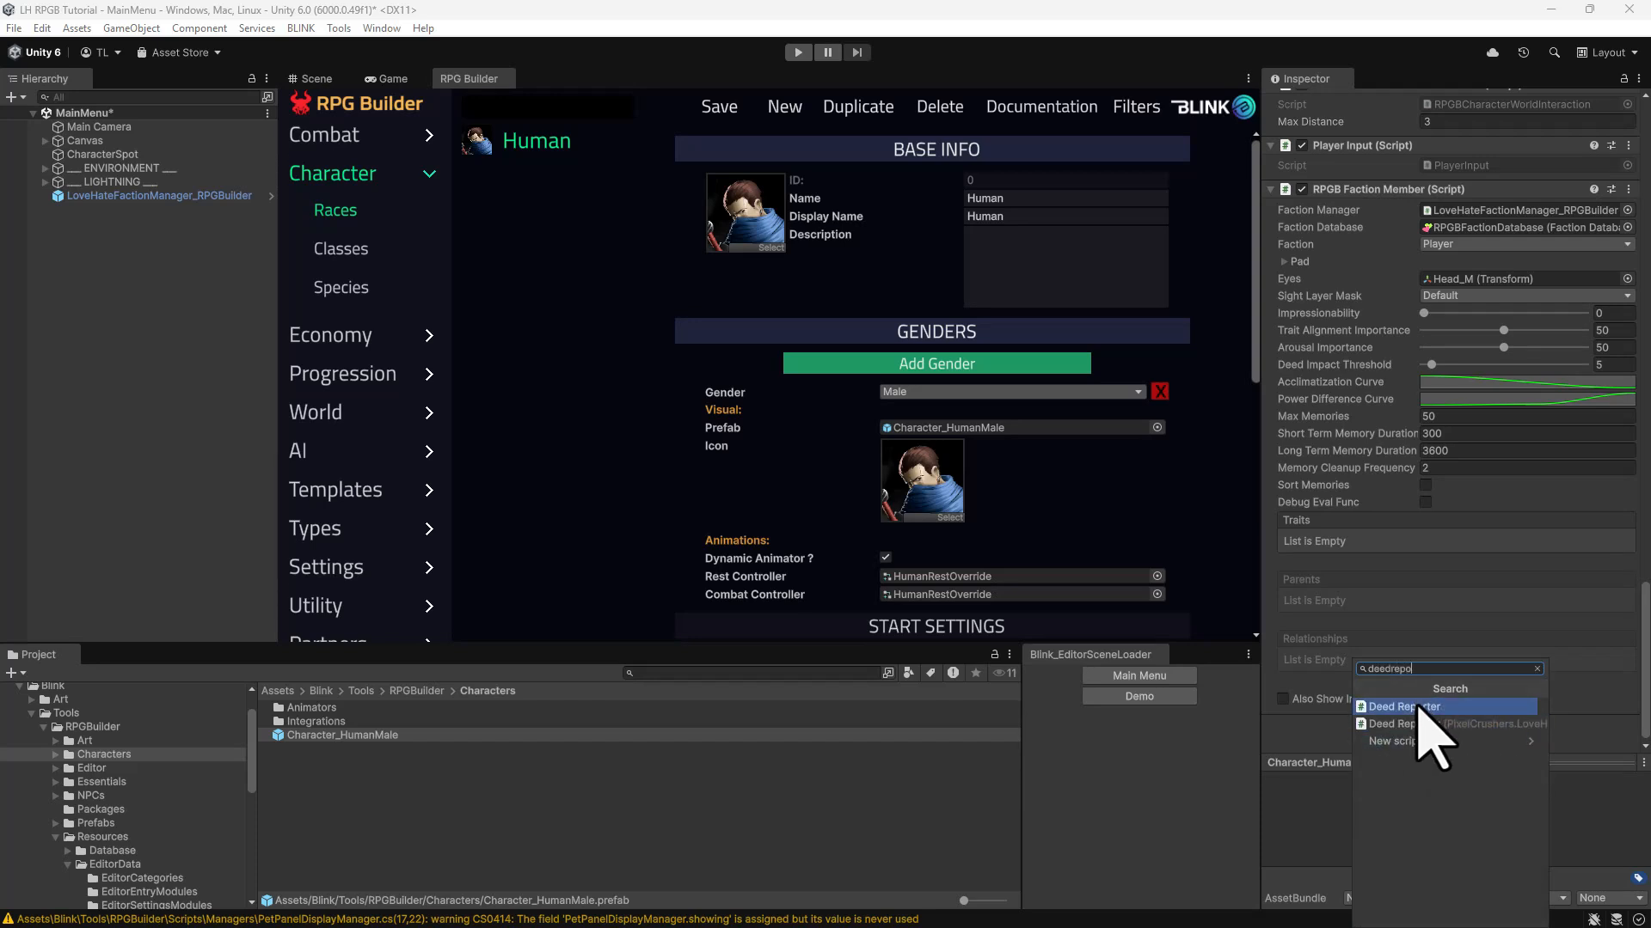
left_click(1420, 724)
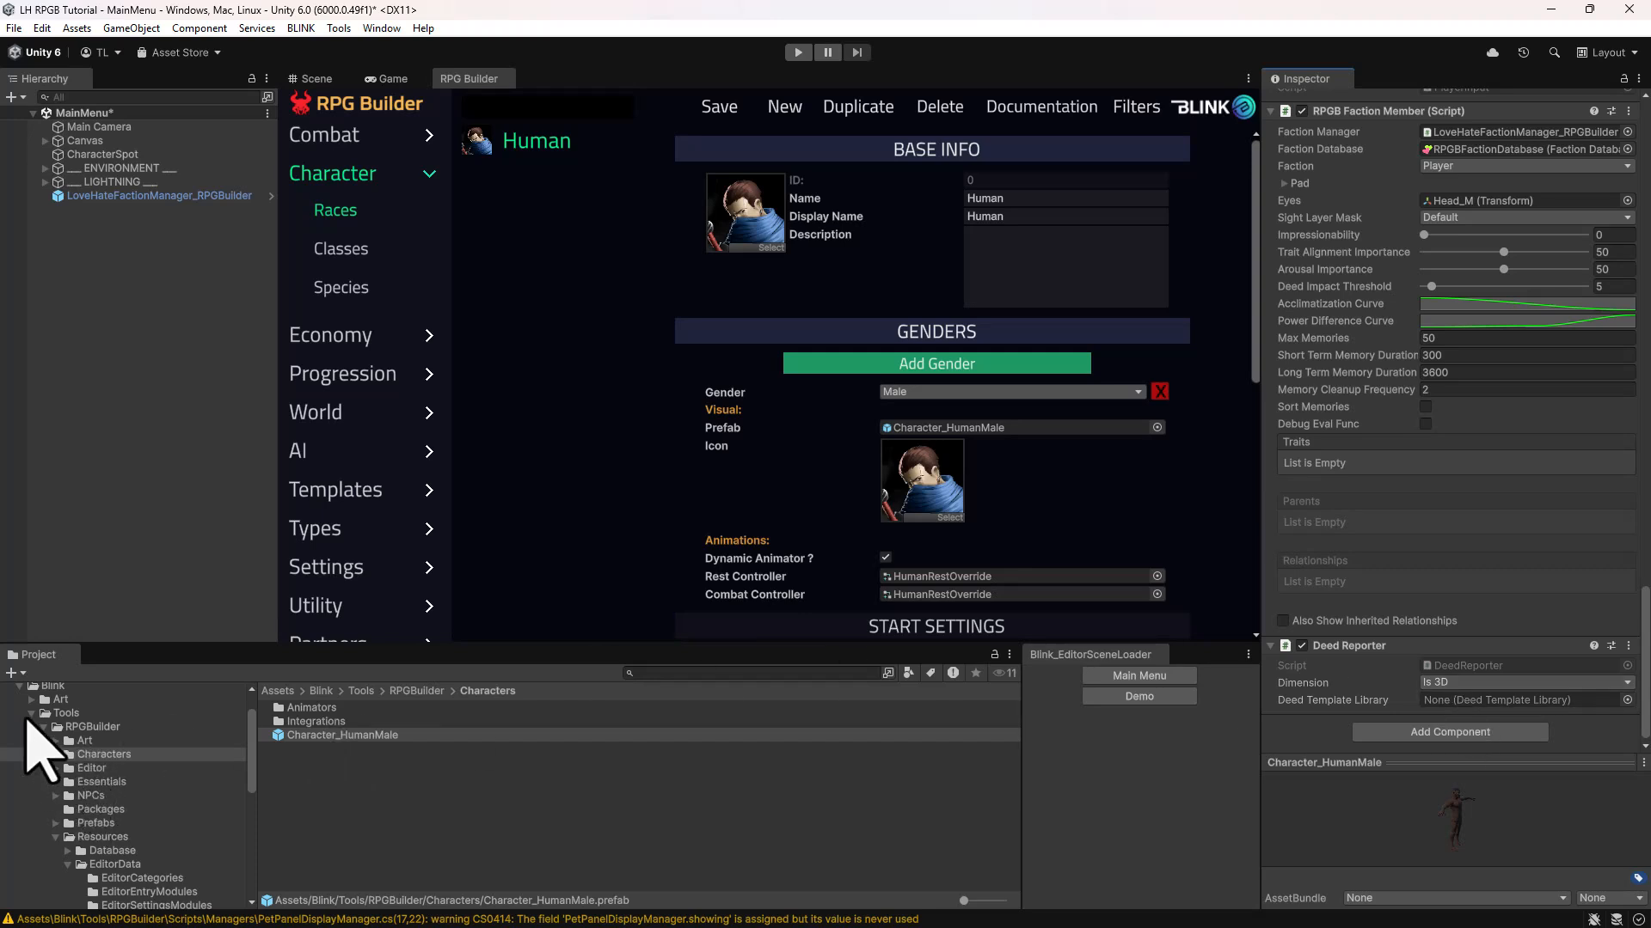
- Assign RPGBDeedTemplateLibrary from the RPG Builder Support/Demo folder as the Deed Reporter's Deed Template Library
scroll(34, 739, "up", 2)
left_click(20, 730)
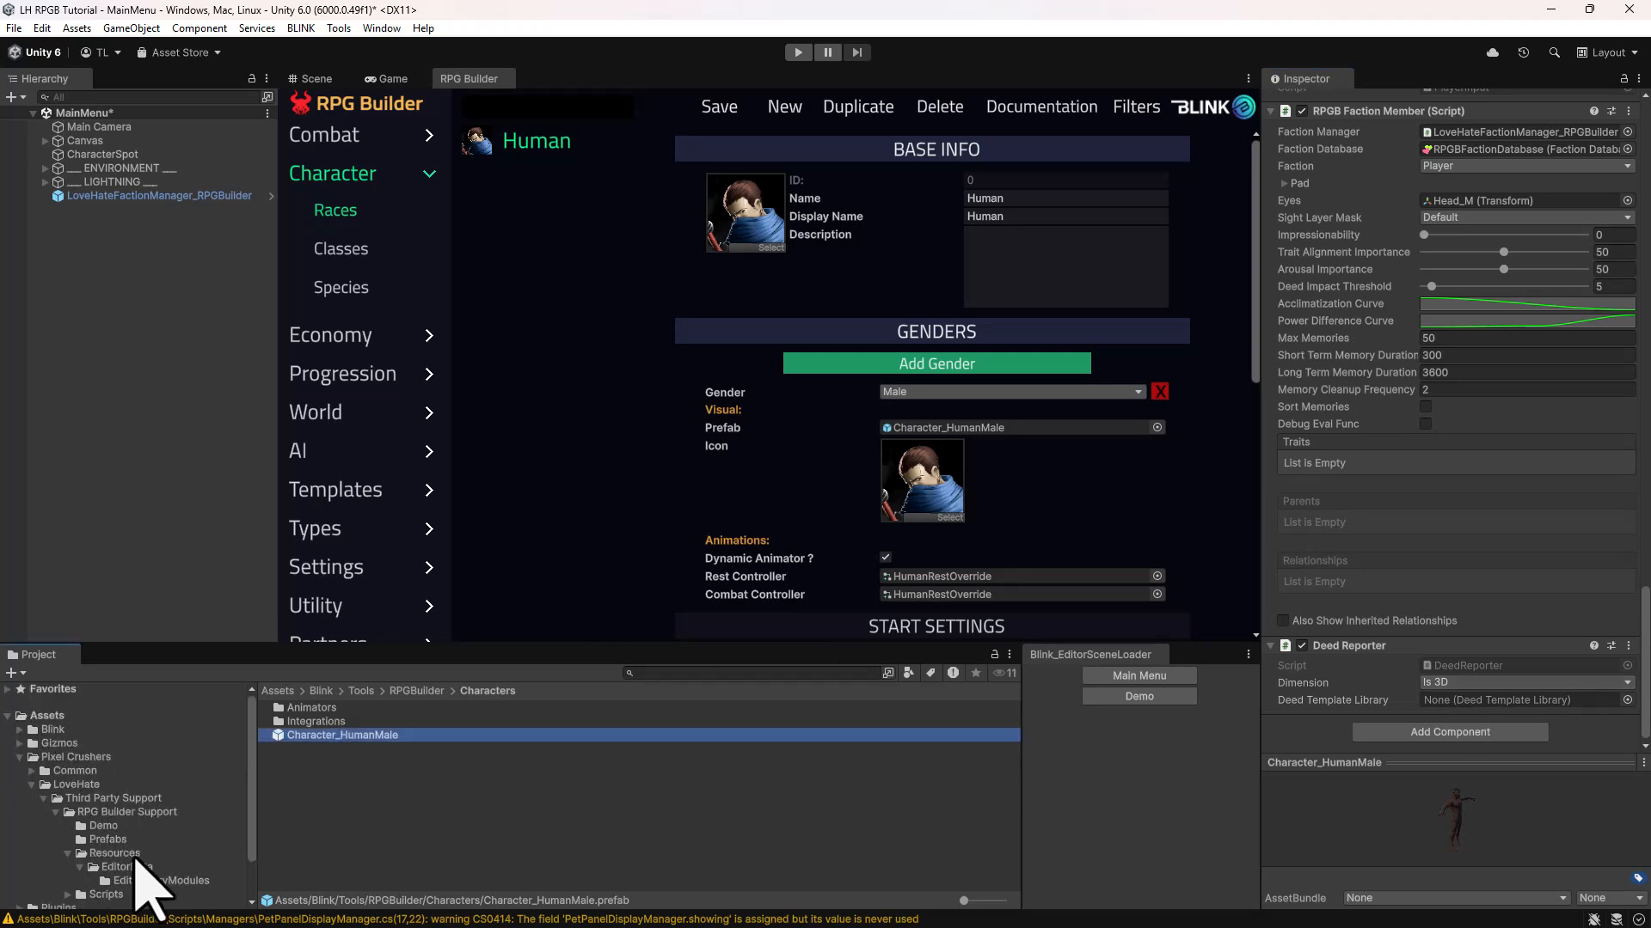
left_click(99, 839)
left_click(96, 827)
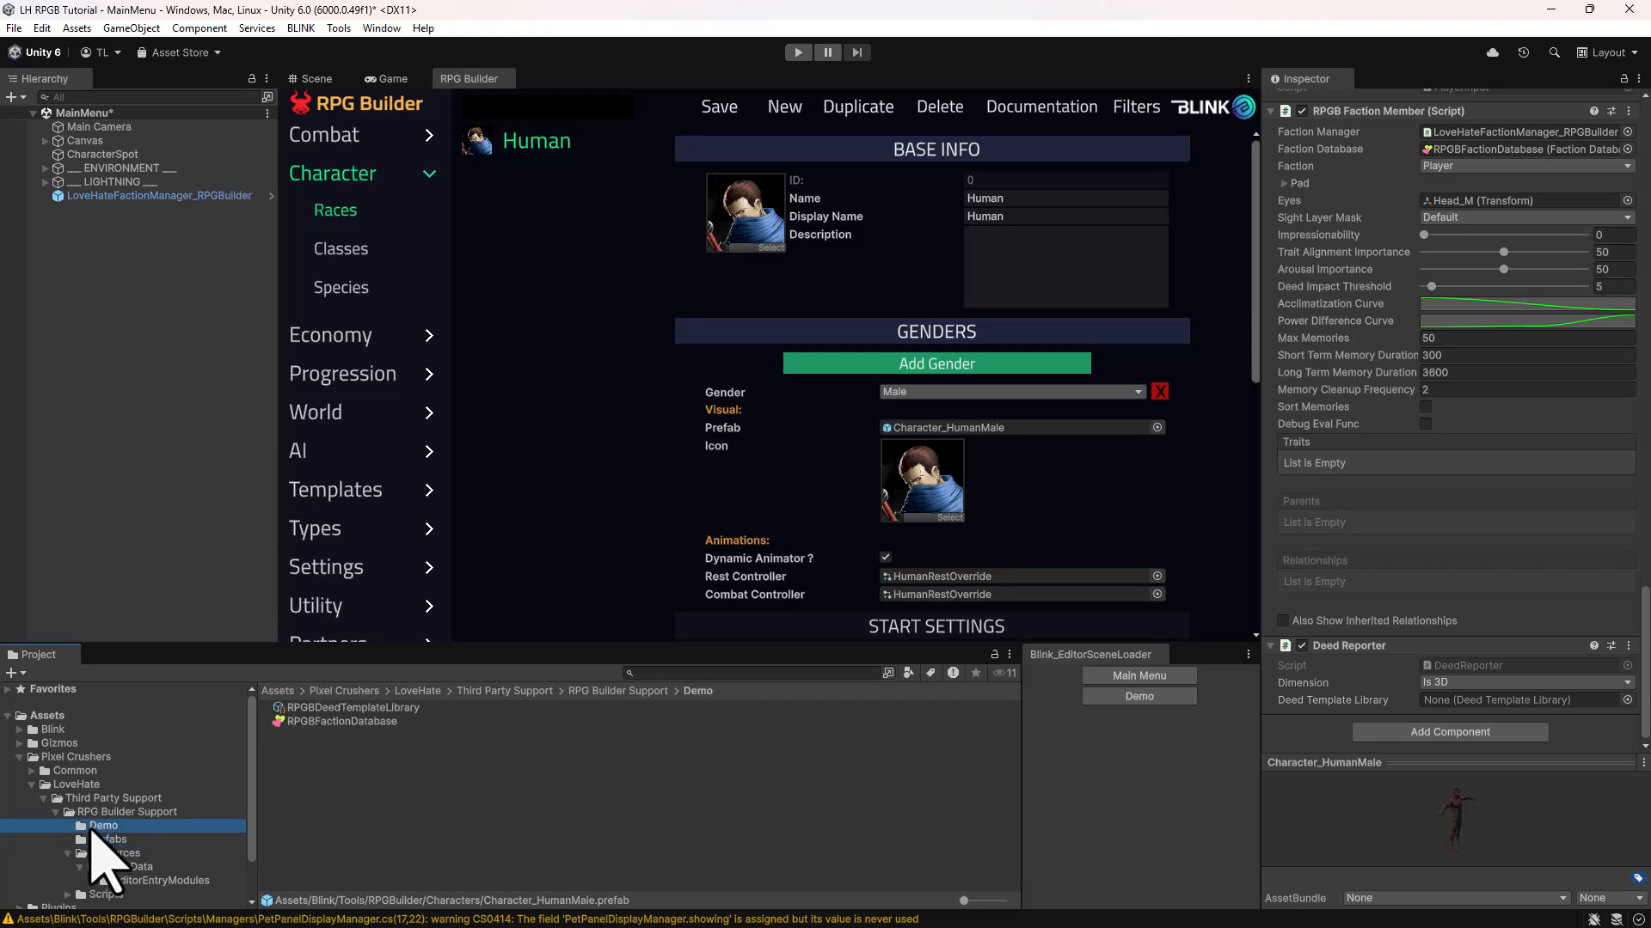
left_click_drag(312, 709, 1518, 700)
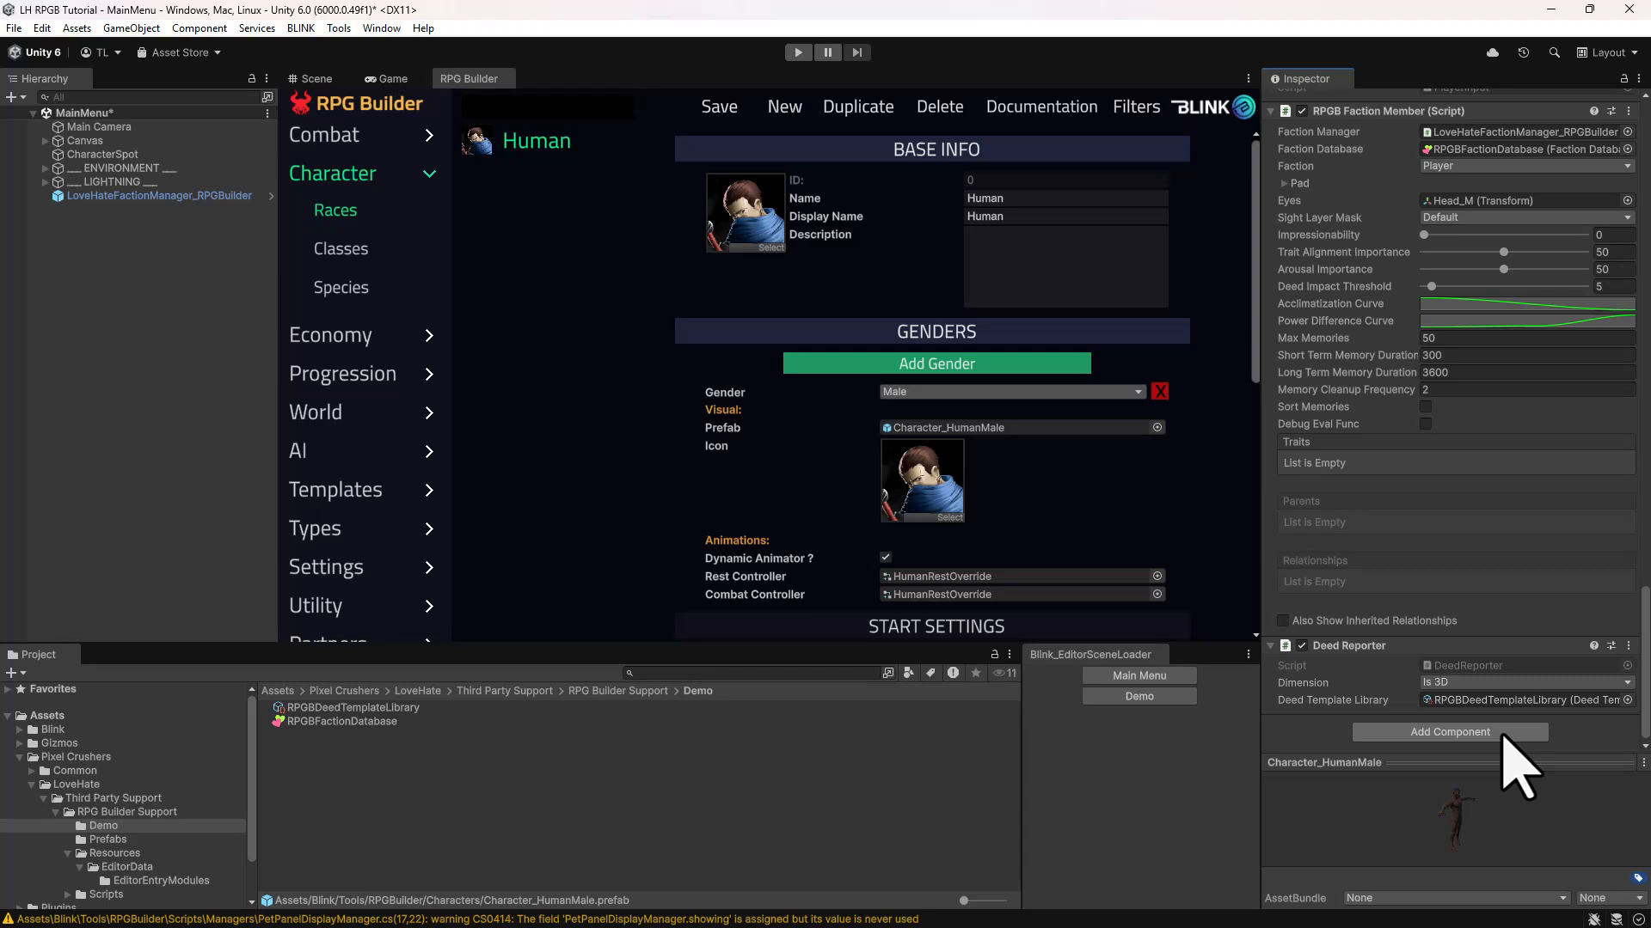
- Locate the AI template used by the Bear NPC's AI settings and select the AILogicTemplate prefab
left_click(340, 455)
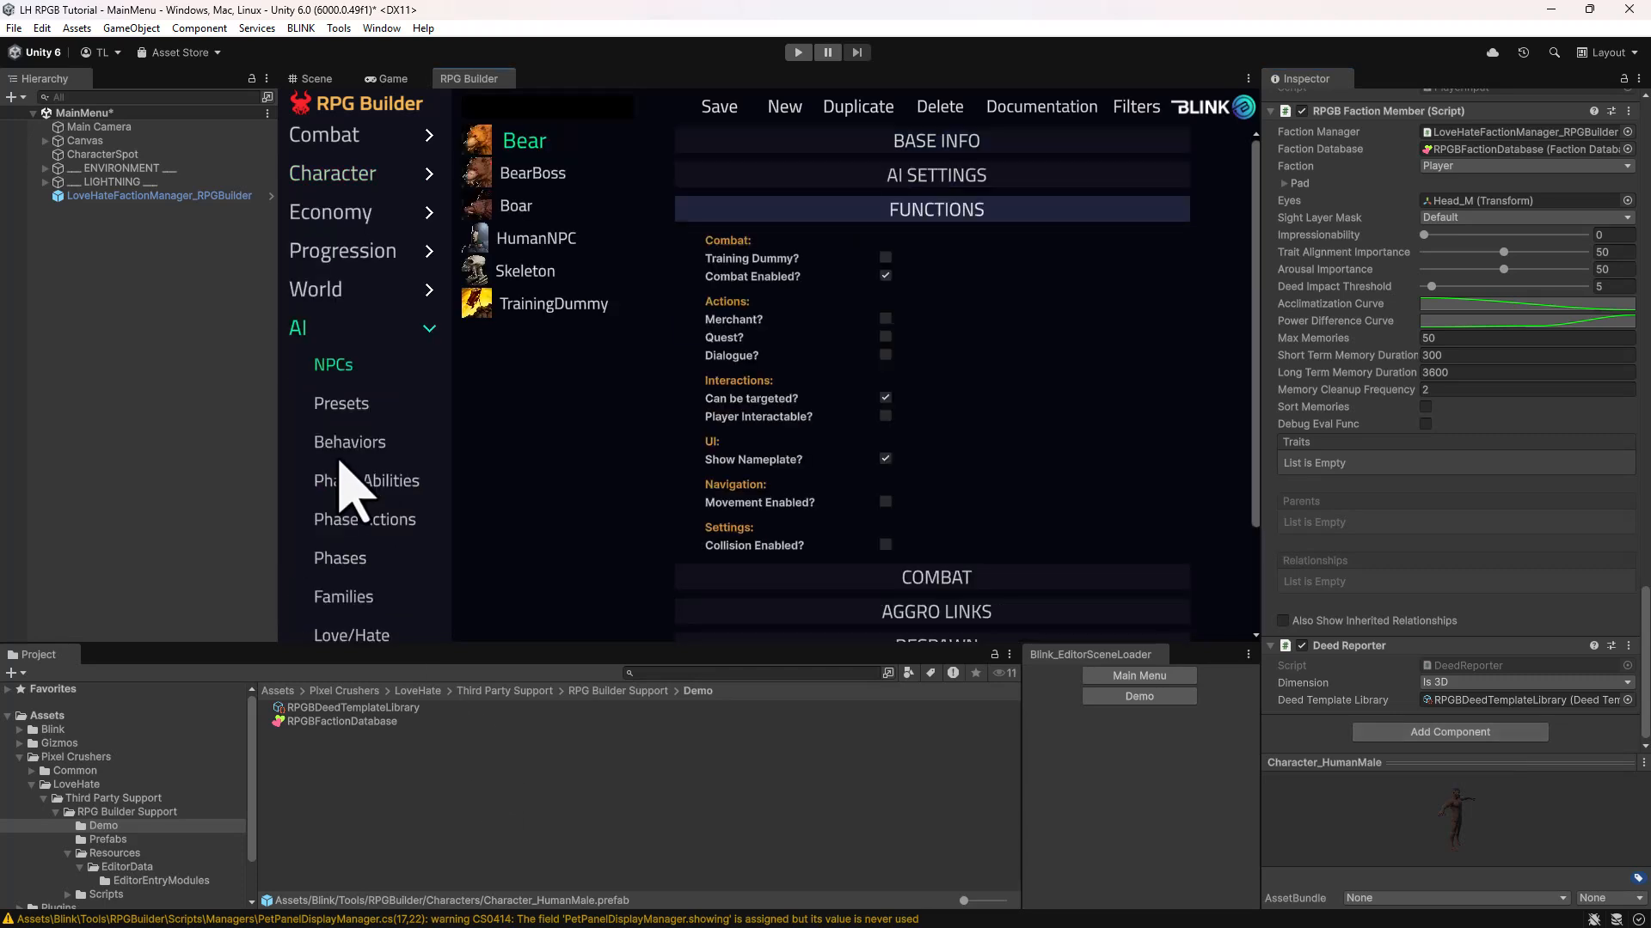
left_click(945, 176)
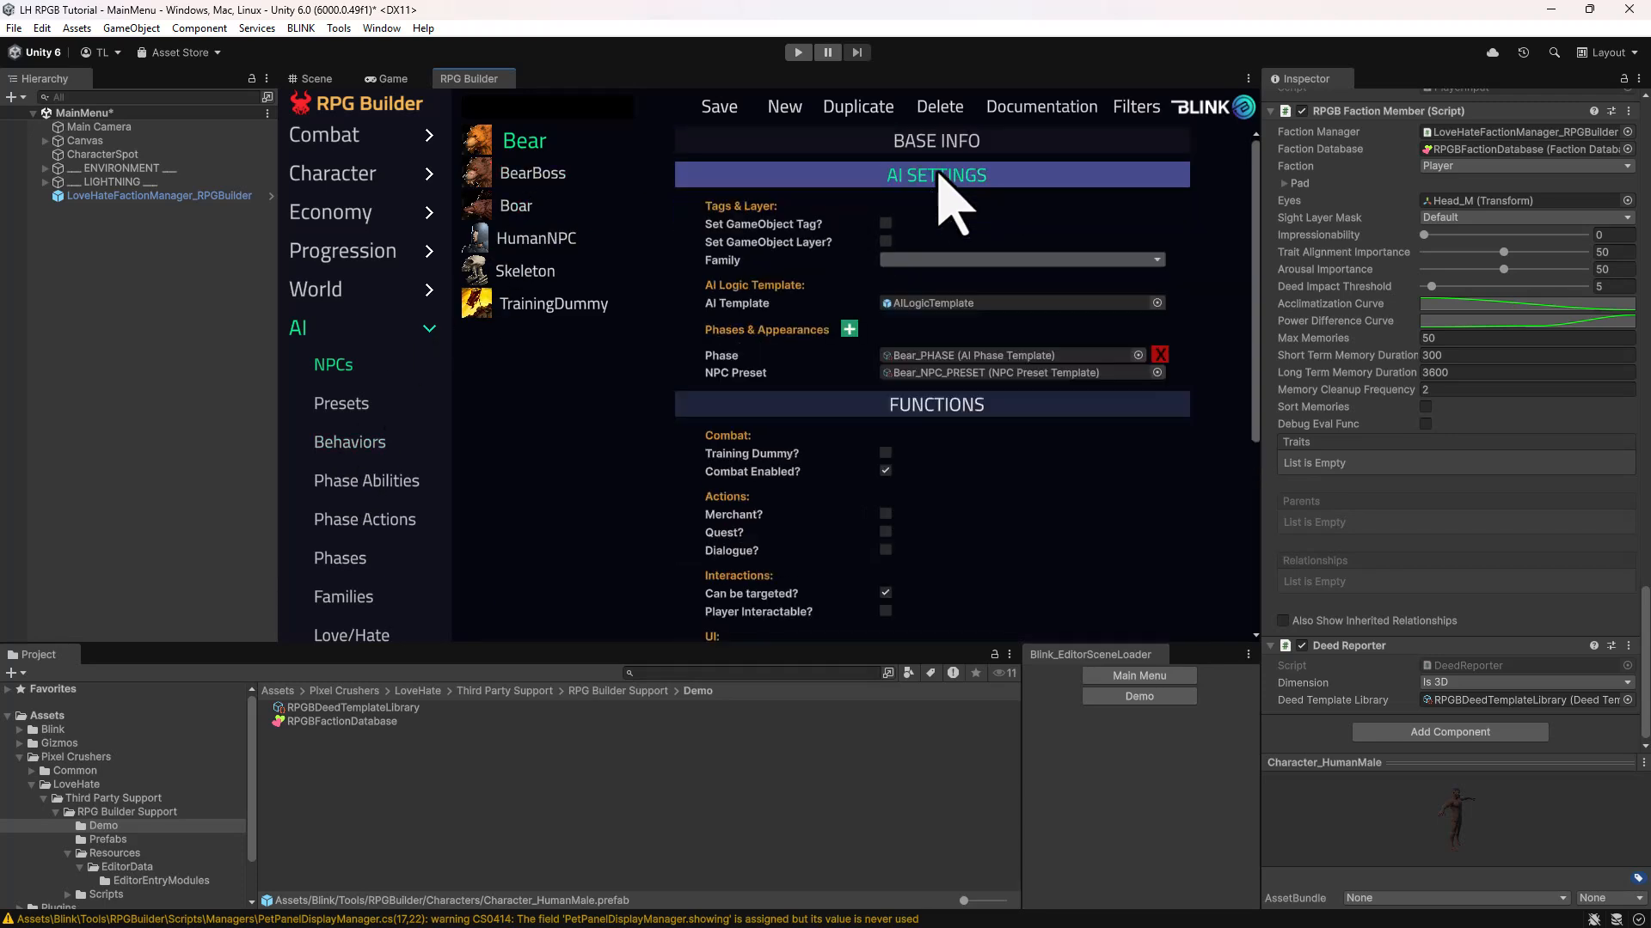
left_click(931, 303)
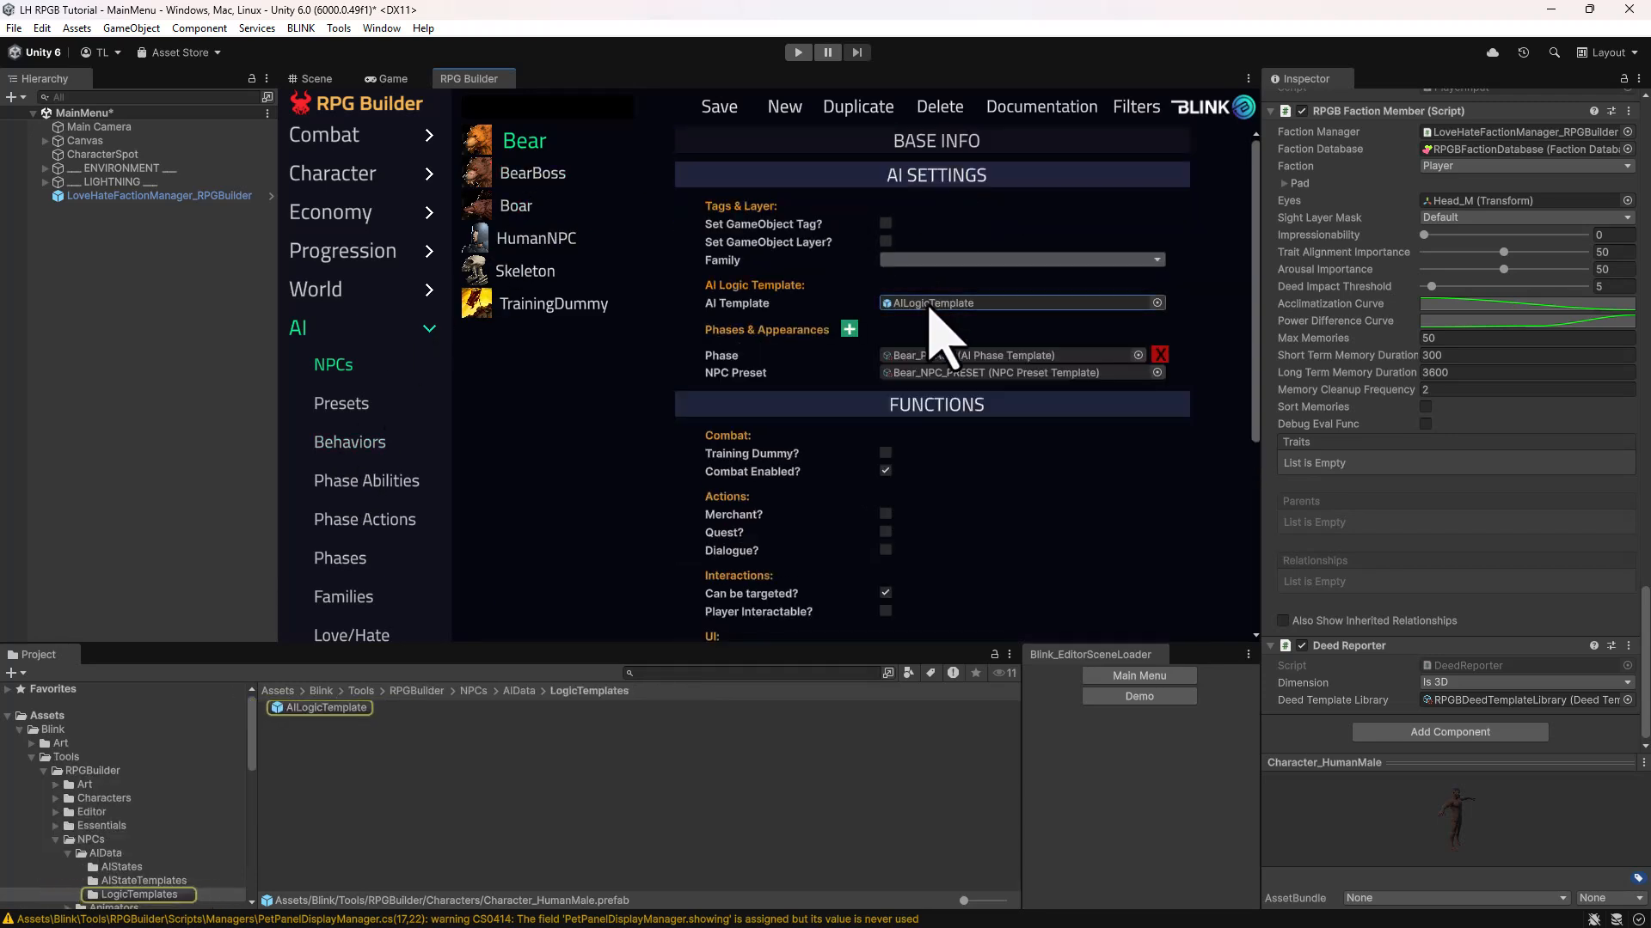
left_click(311, 709)
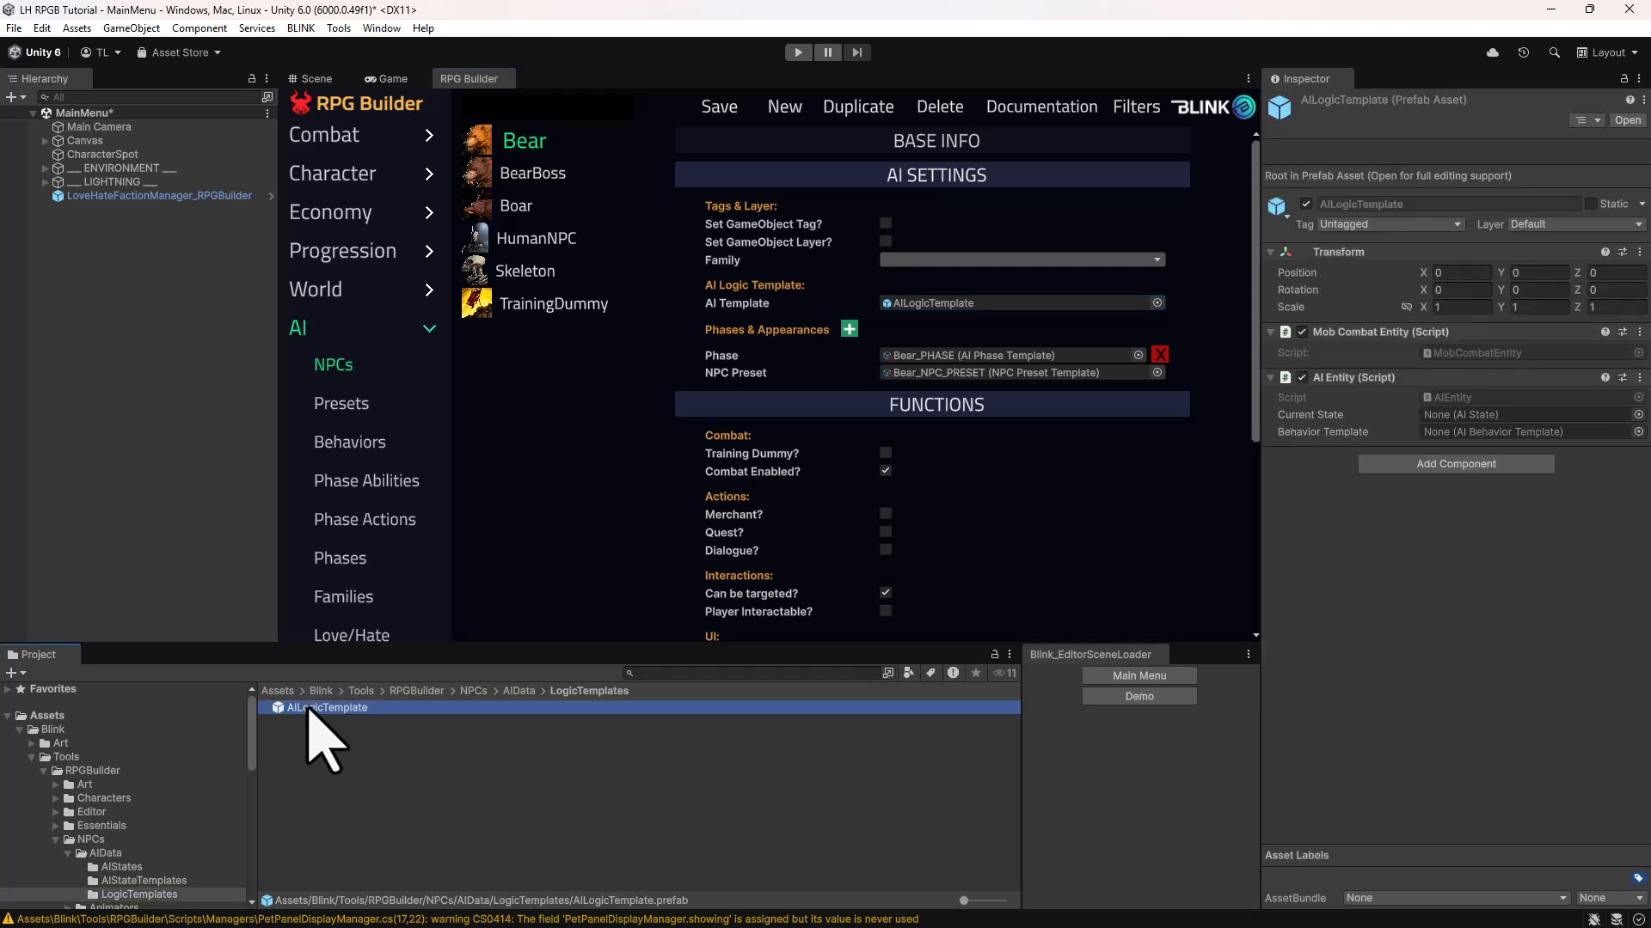
- Add an RPGB Faction Member component to AILogicTemplate, set its faction to Animals and collapse the component
left_click(1501, 466)
type("rp")
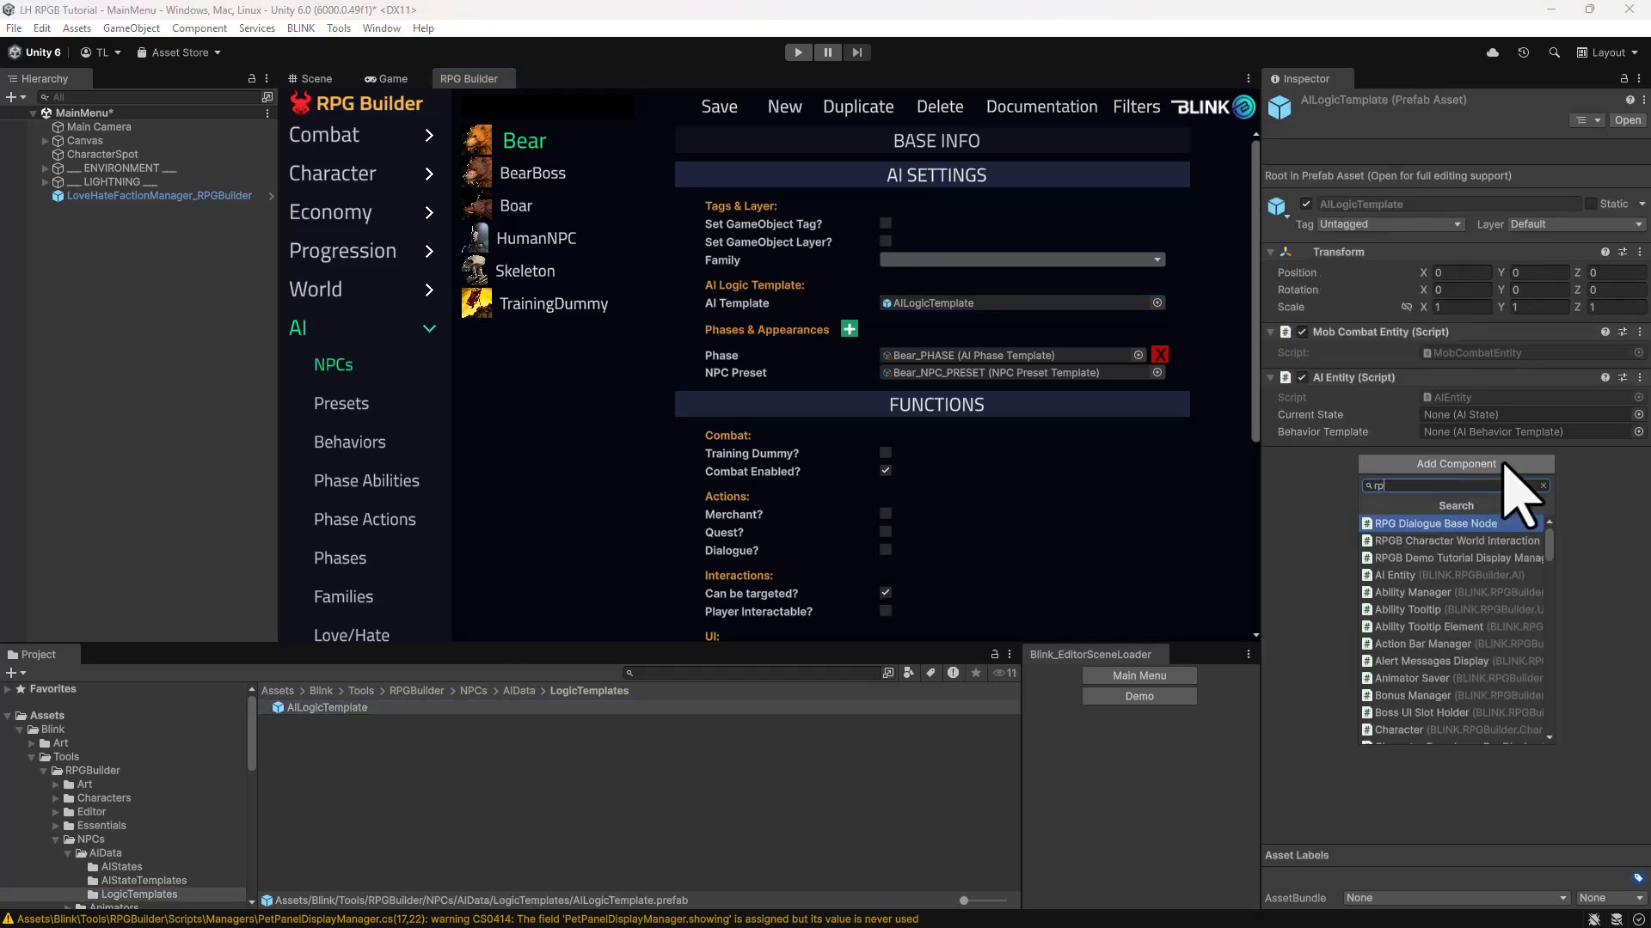
type("gbf")
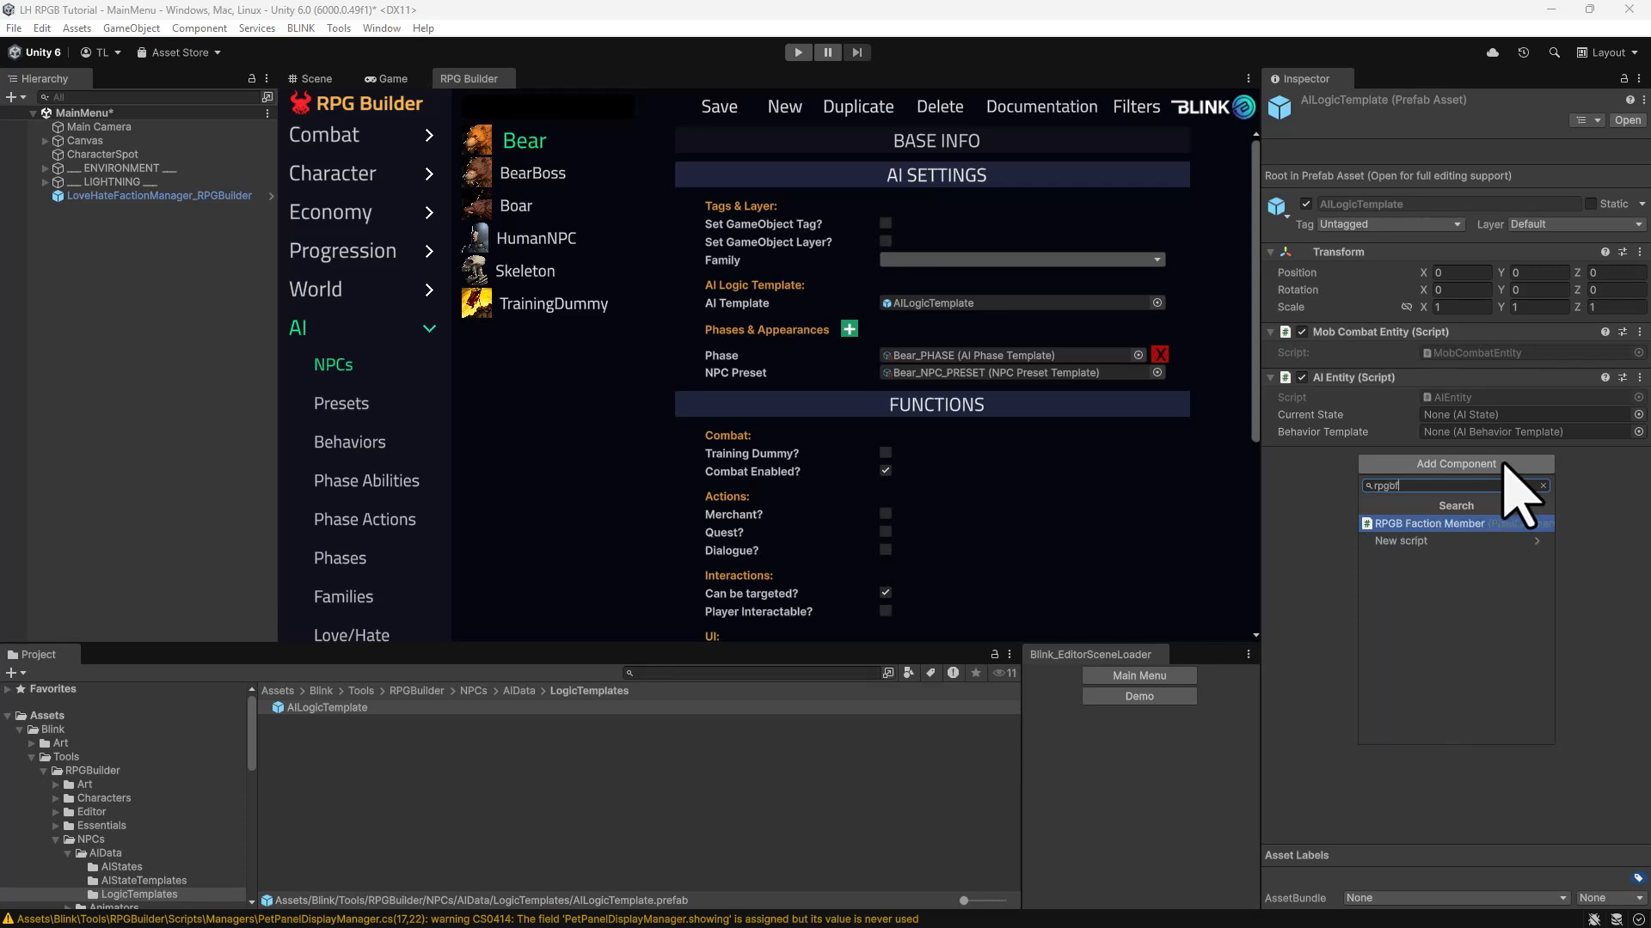
key("Return")
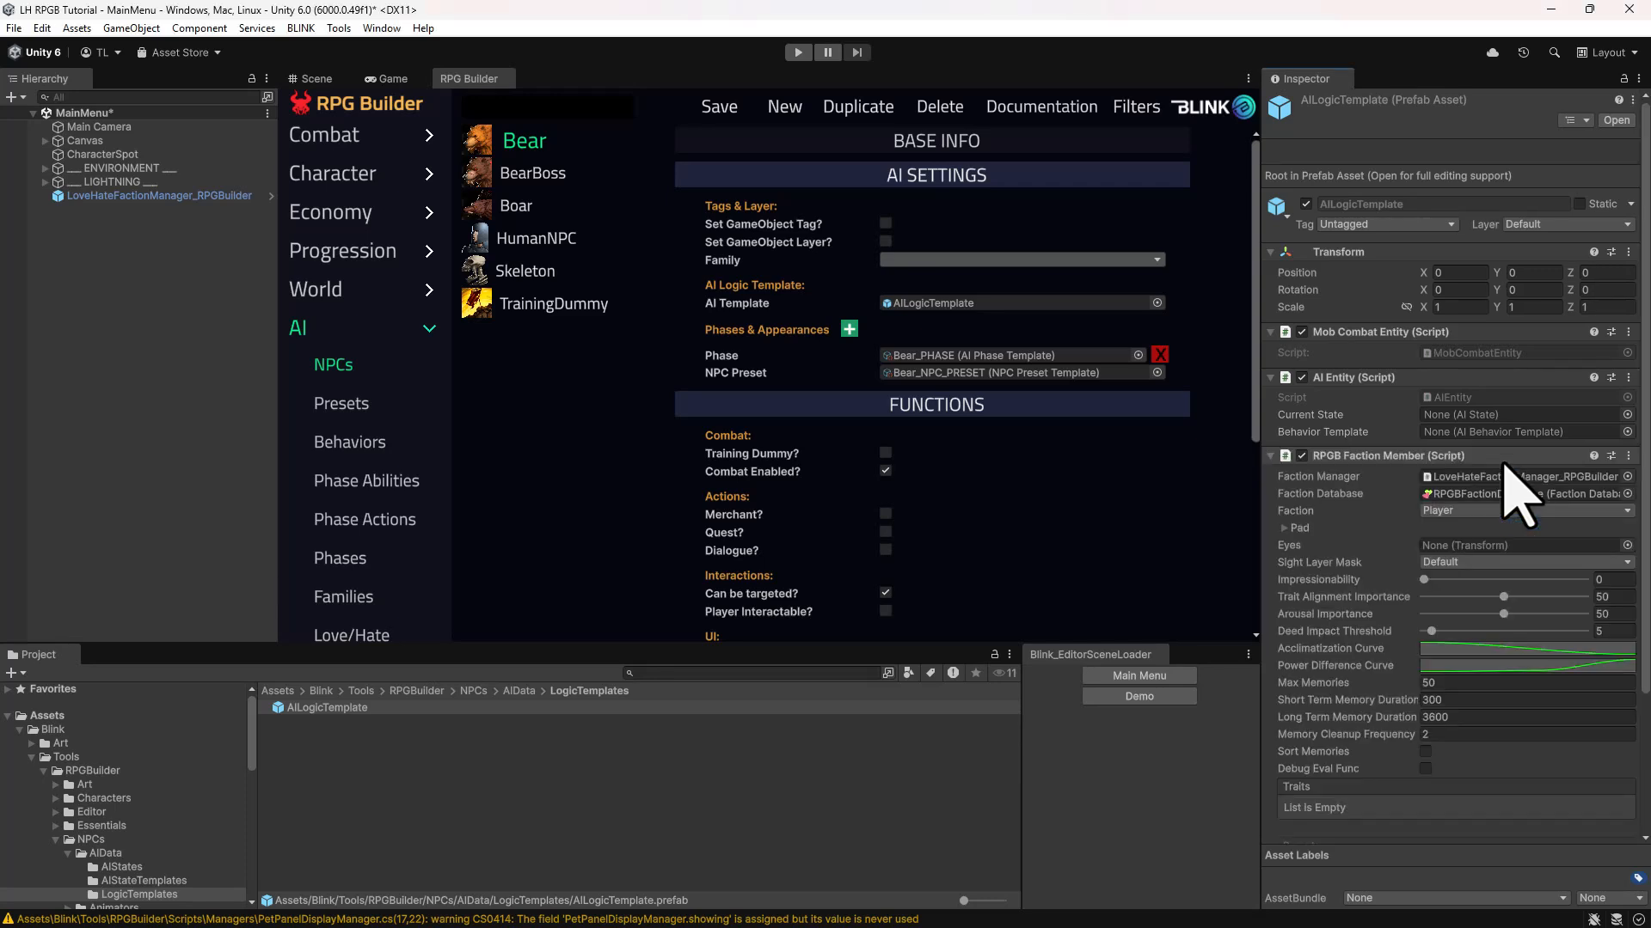
left_click(1494, 511)
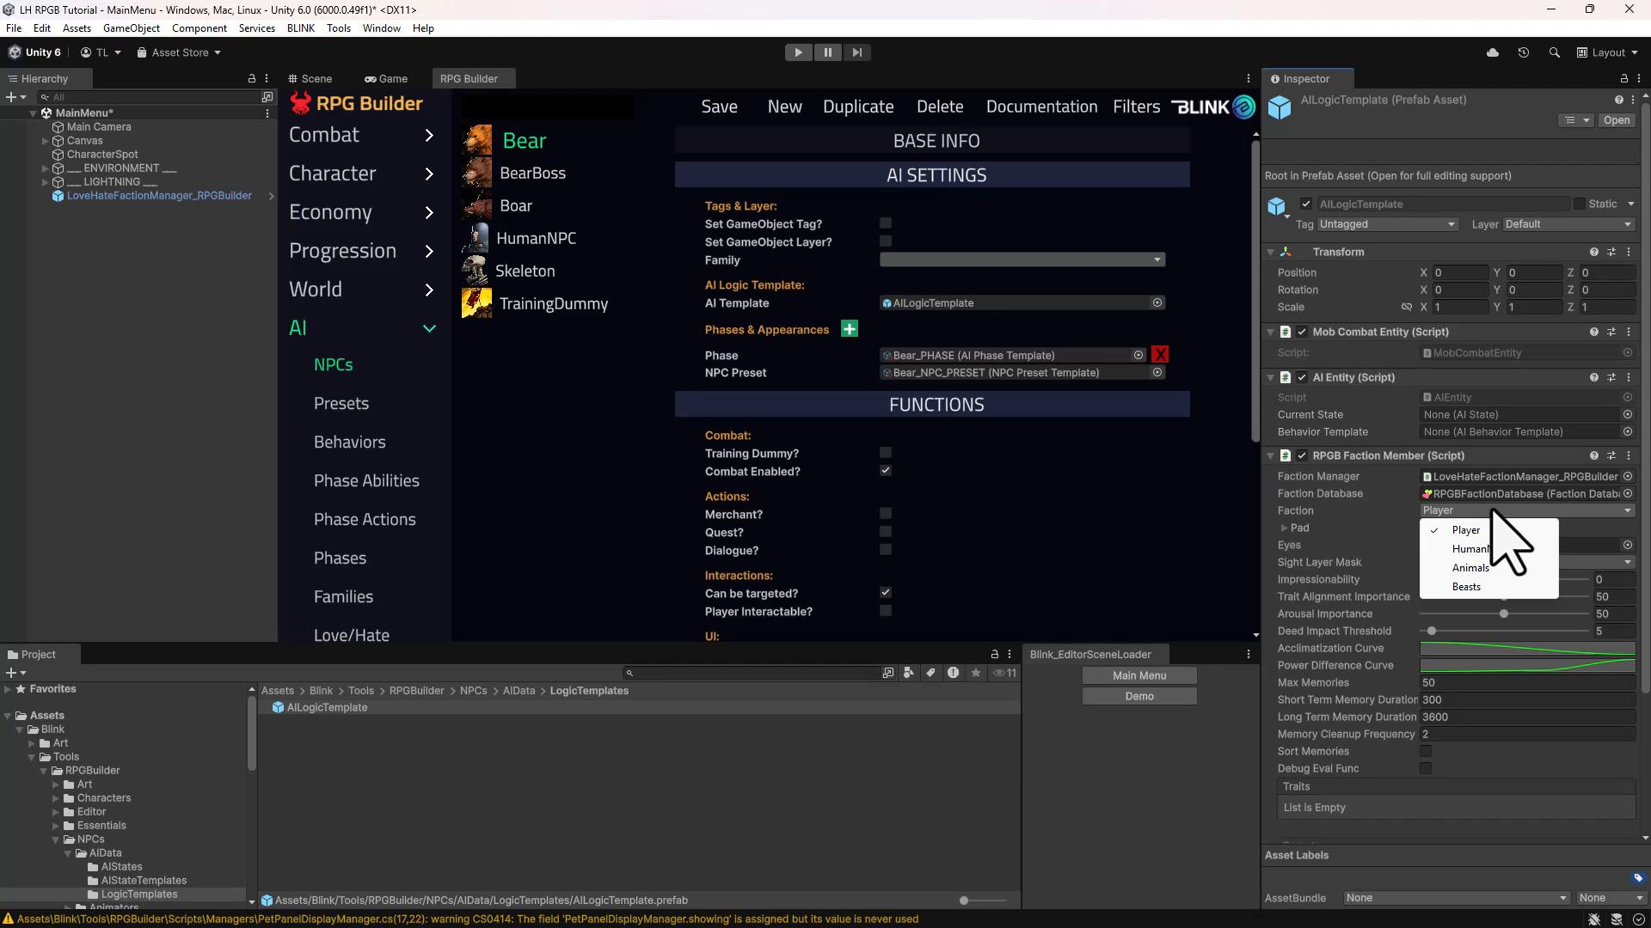
left_click(1479, 568)
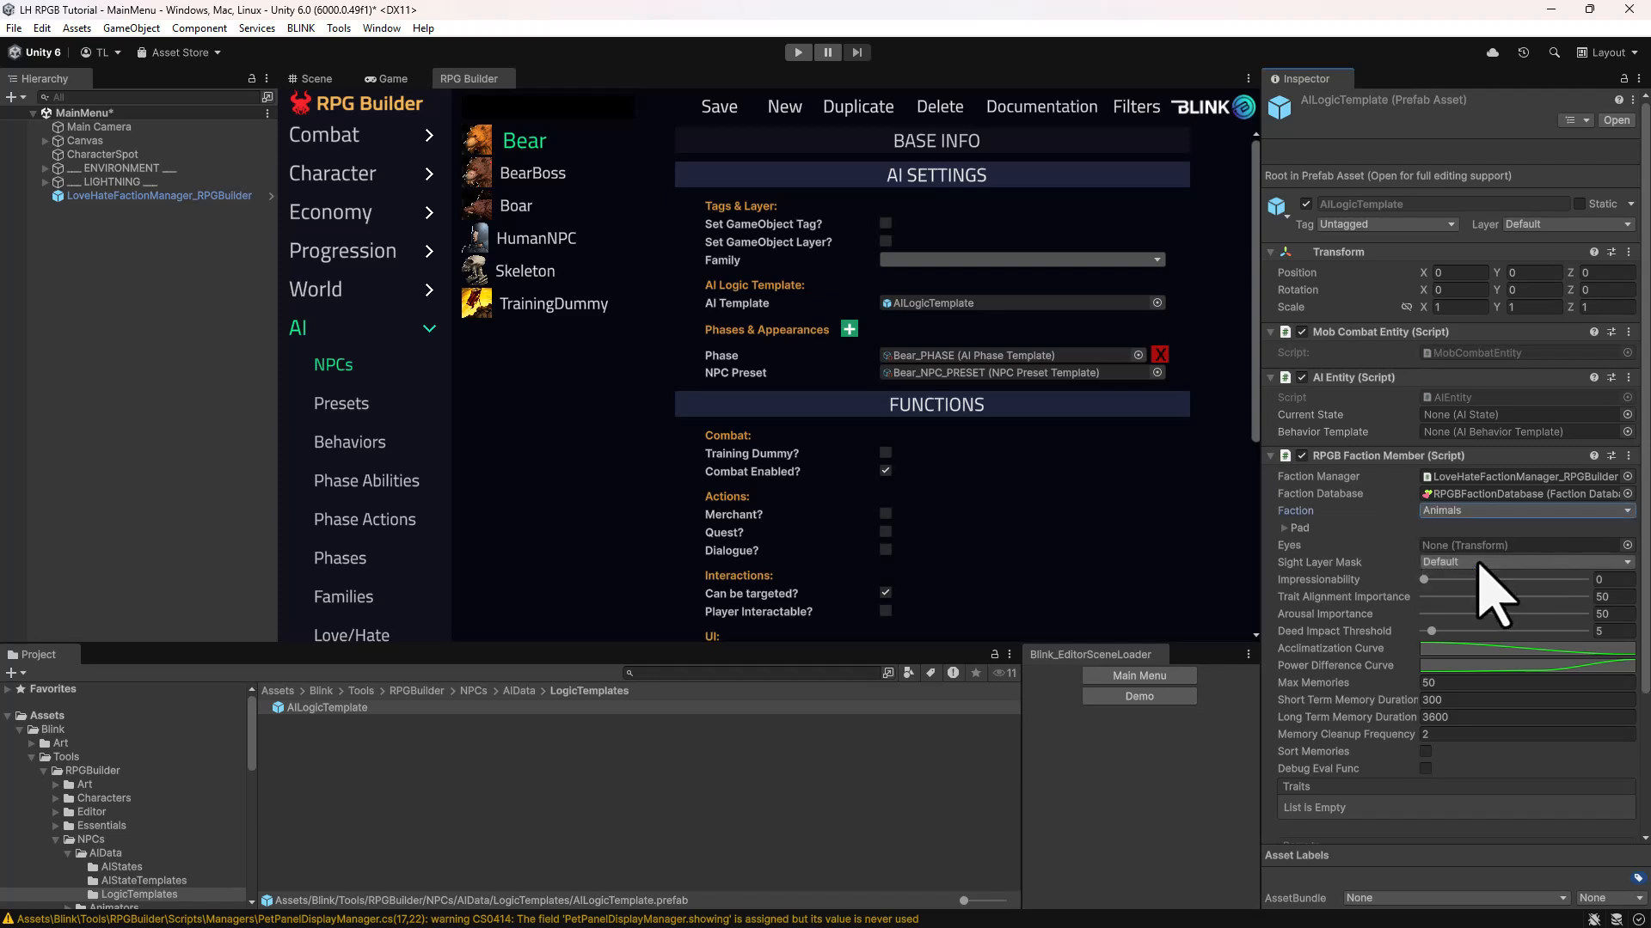
left_click(1331, 456)
- Add an RPGB Combat Deed Events component to AILogicTemplate
left_click(1425, 484)
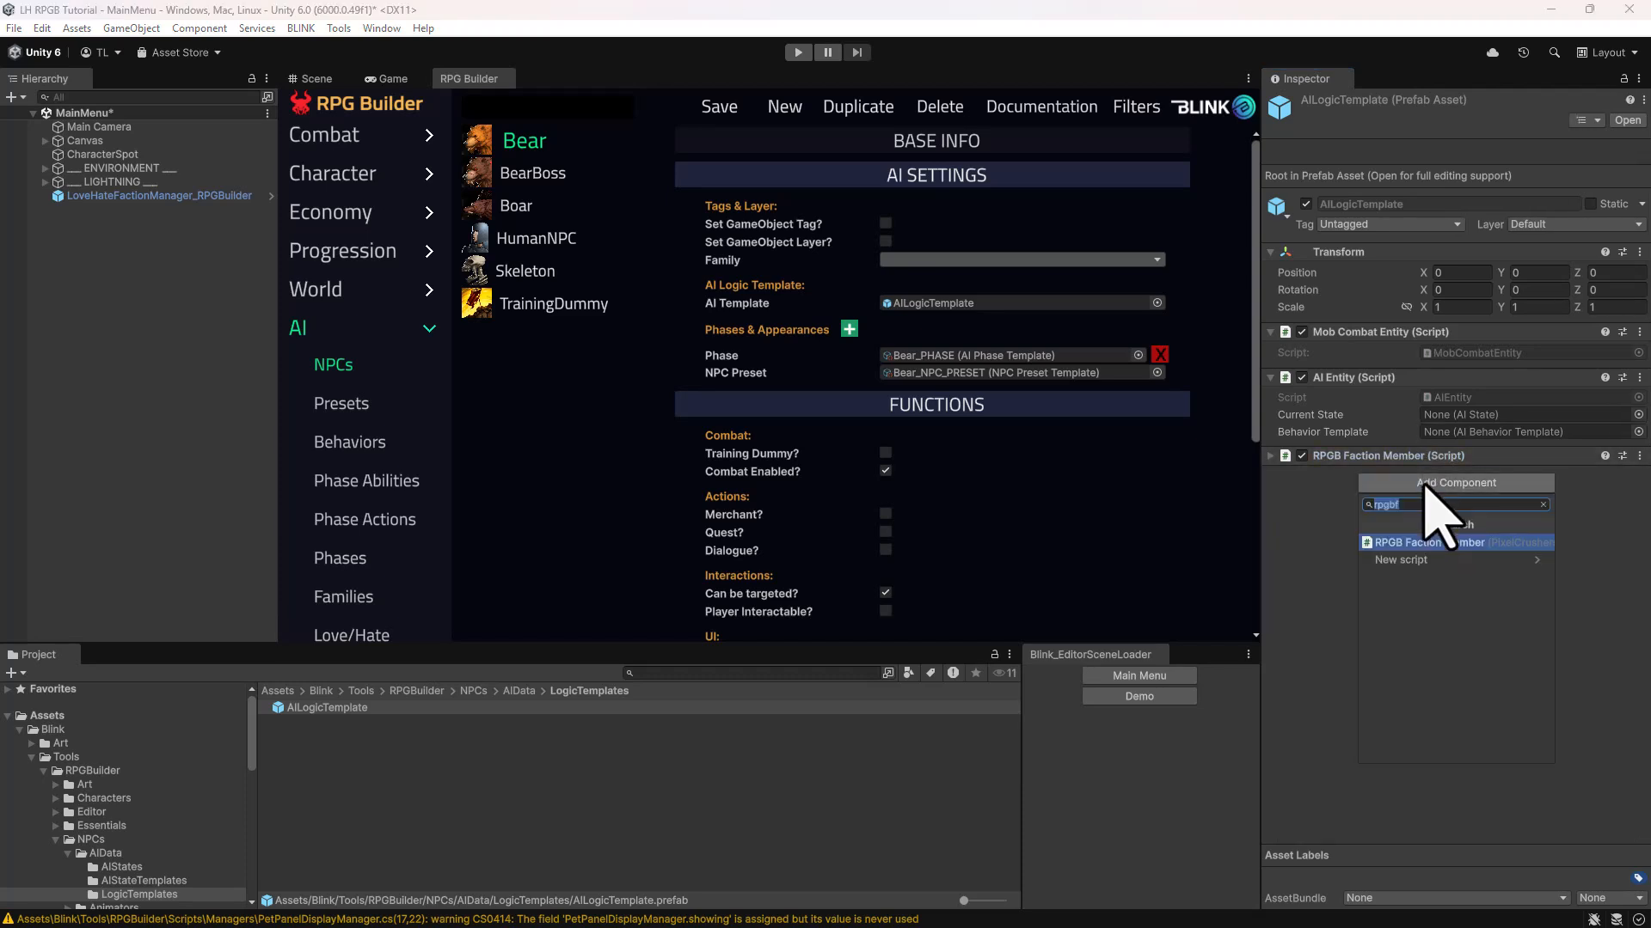
type("rpgbcom")
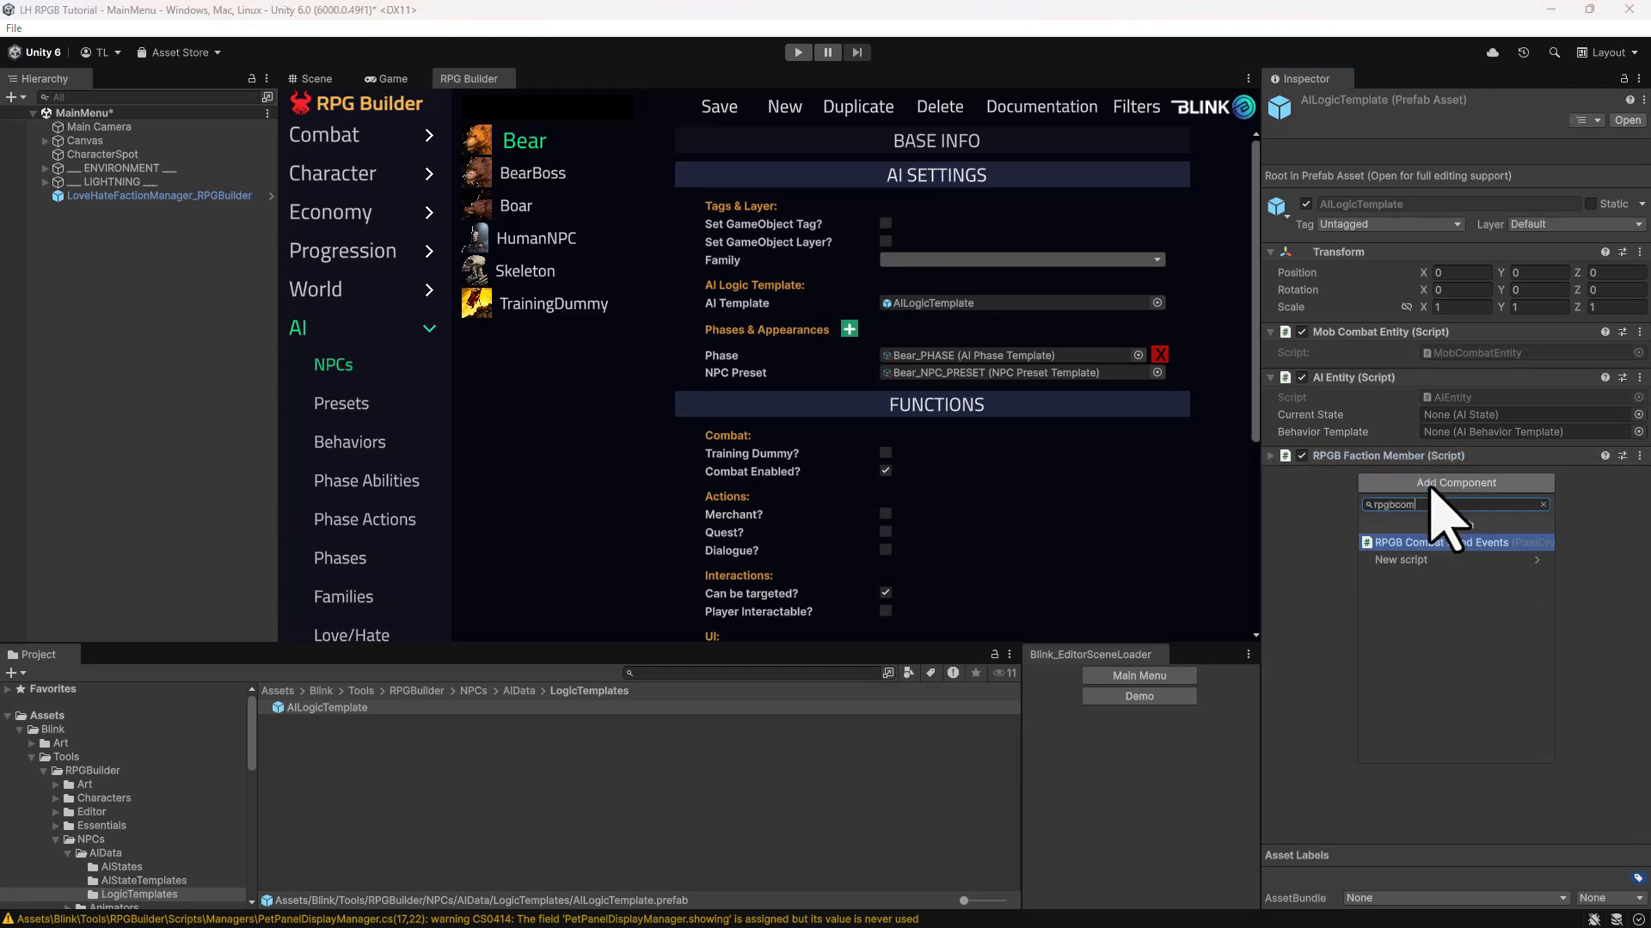
key("Return")
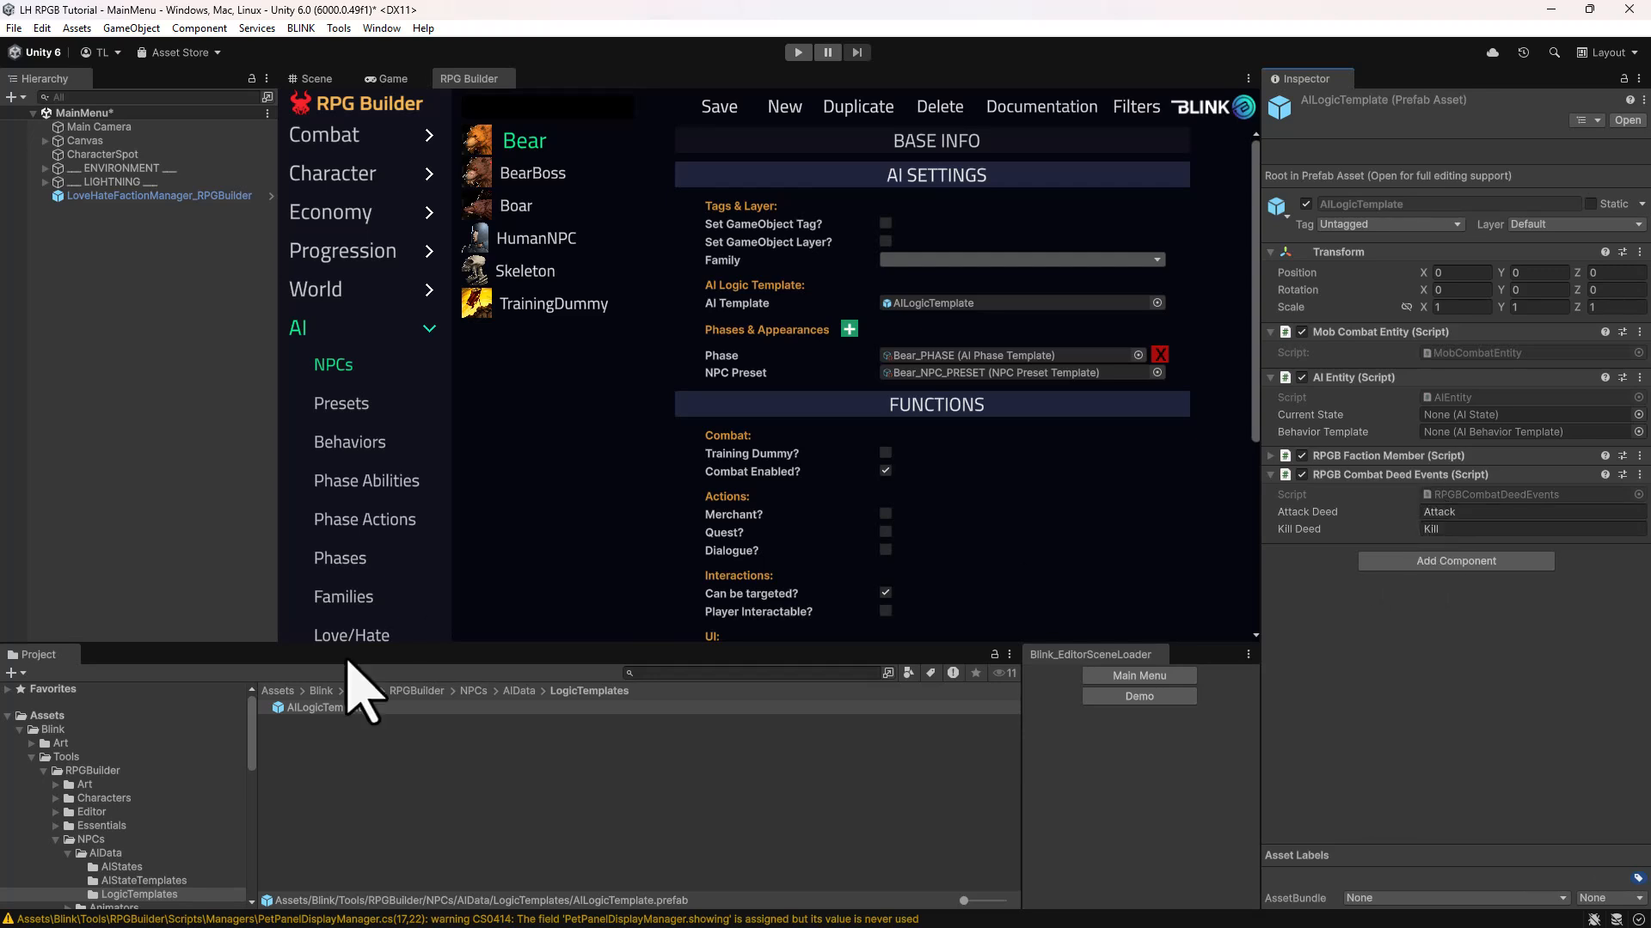
- Examine the Attack deed template in the RPGBDeedTemplateLibrary asset of the RPG Builder Support/Demo folder
scroll(124, 804, "down", 10)
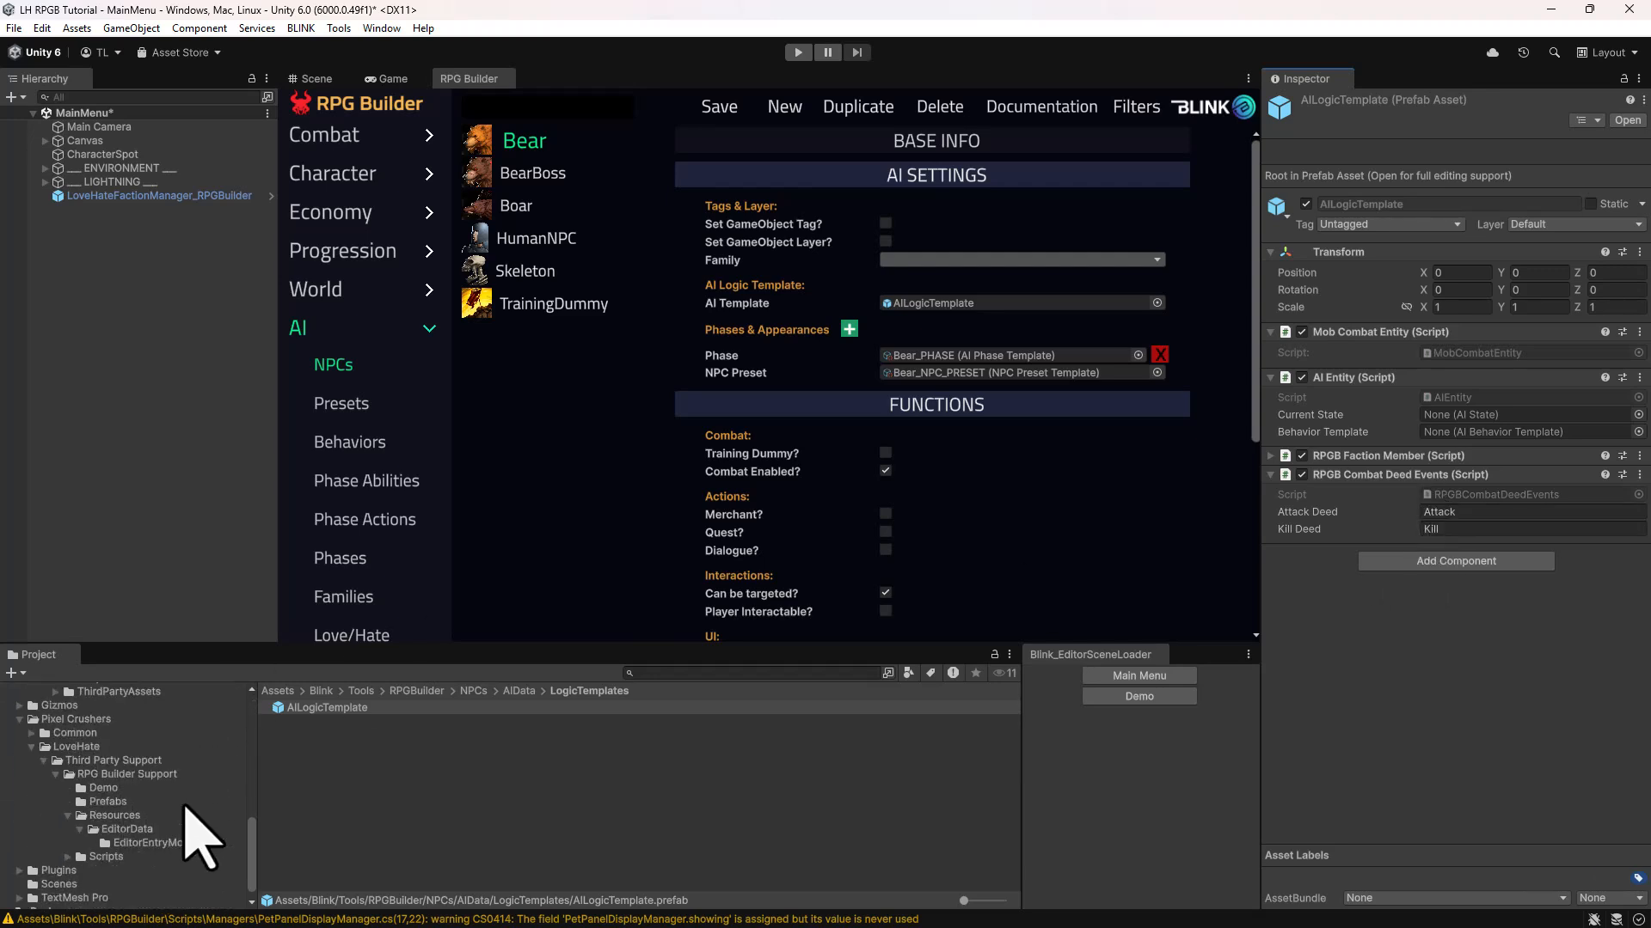
left_click(153, 787)
left_click(301, 707)
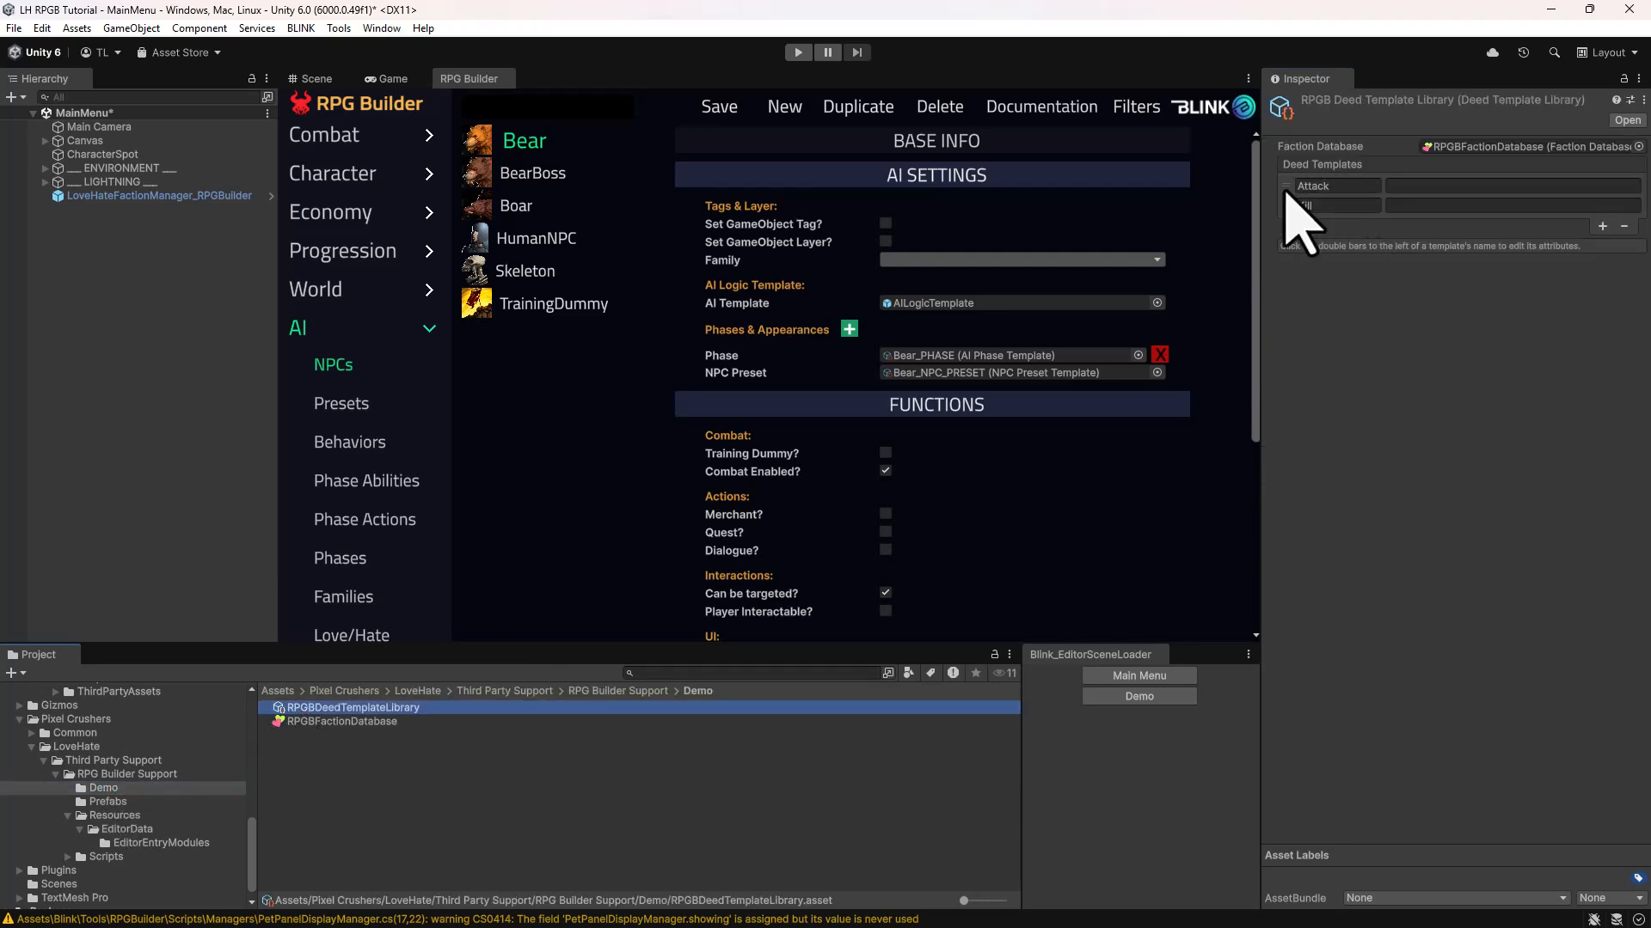
left_click(1287, 186)
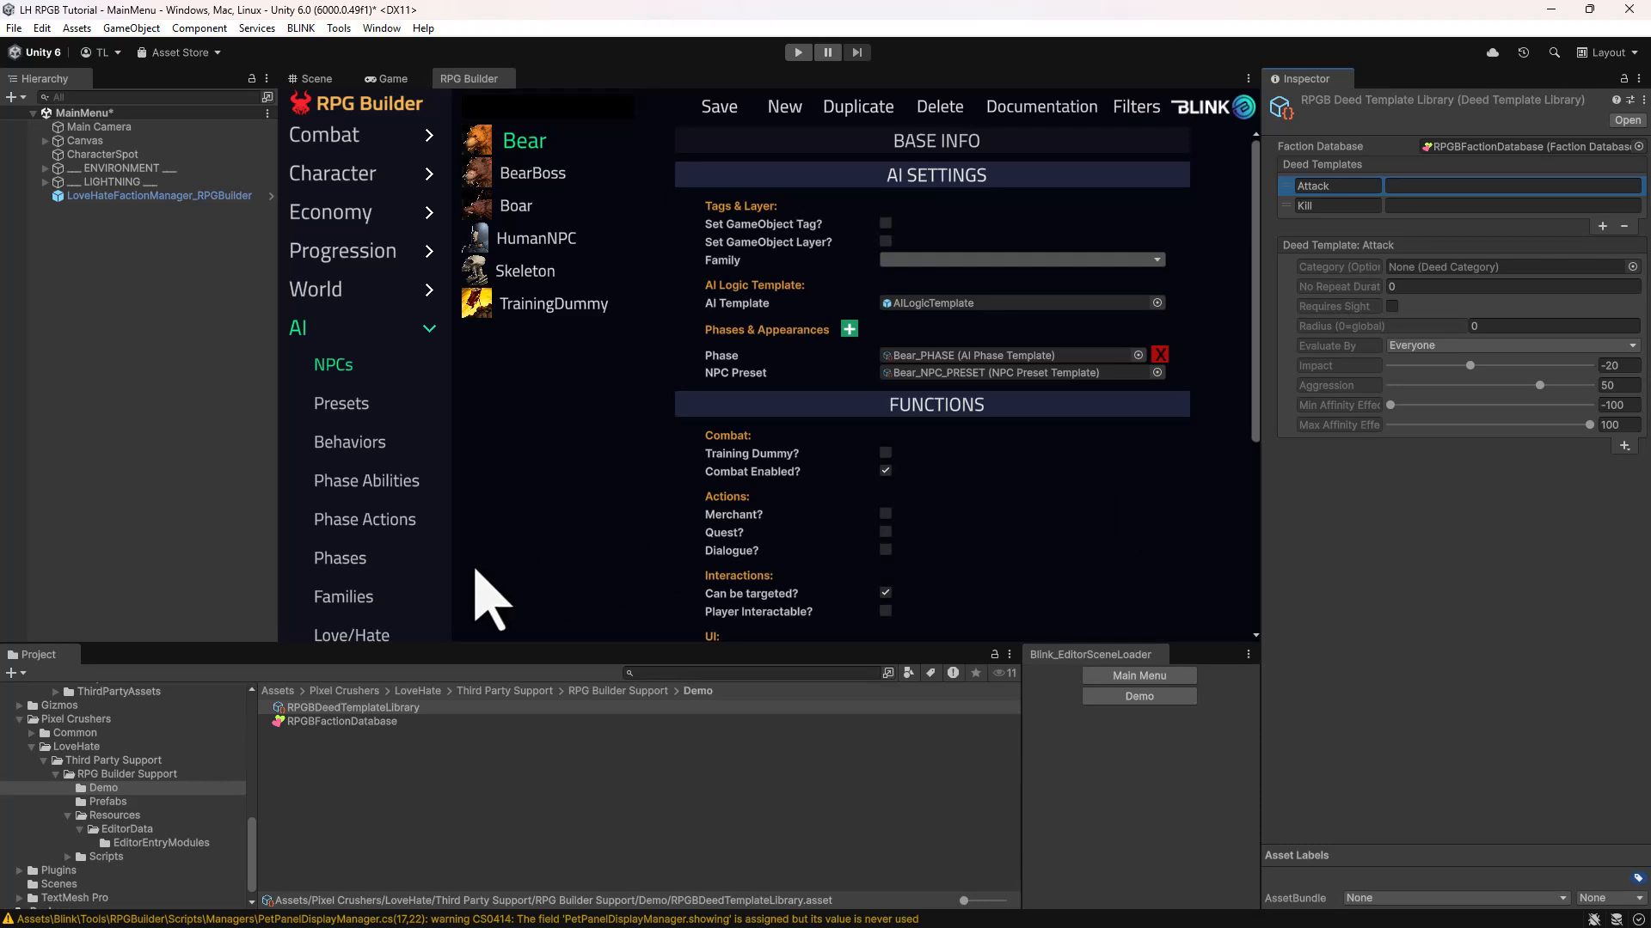
- Reselect the Bear NPC's AILogicTemplate prefab and add a Faction Member Debugger component to it
left_click(912, 304)
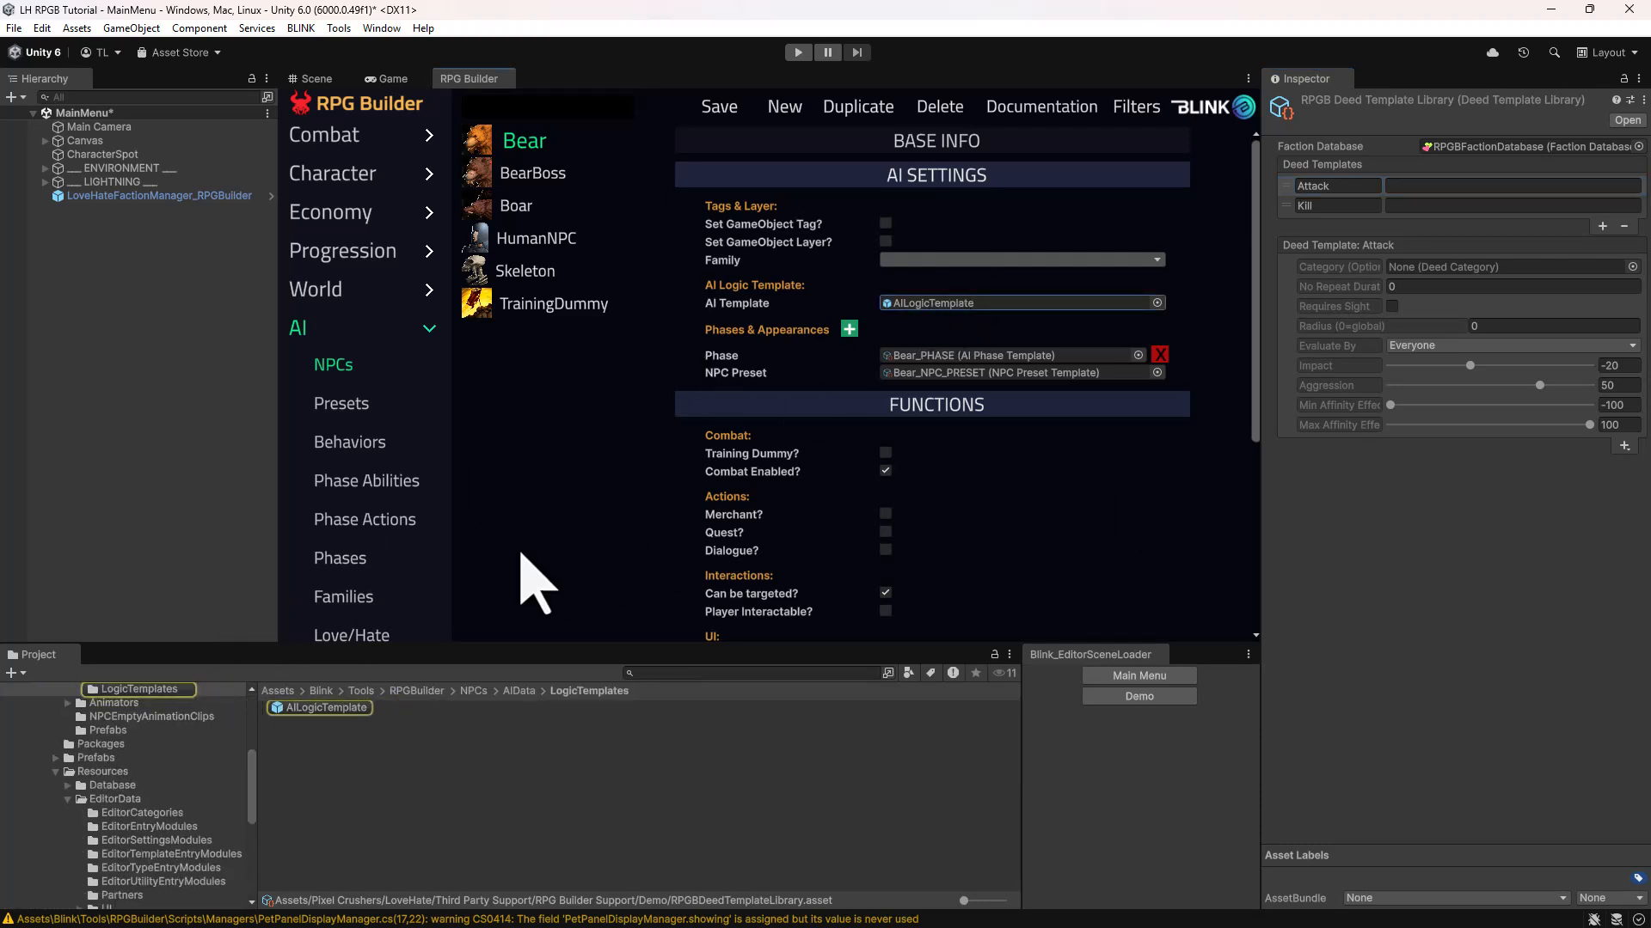
left_click(338, 708)
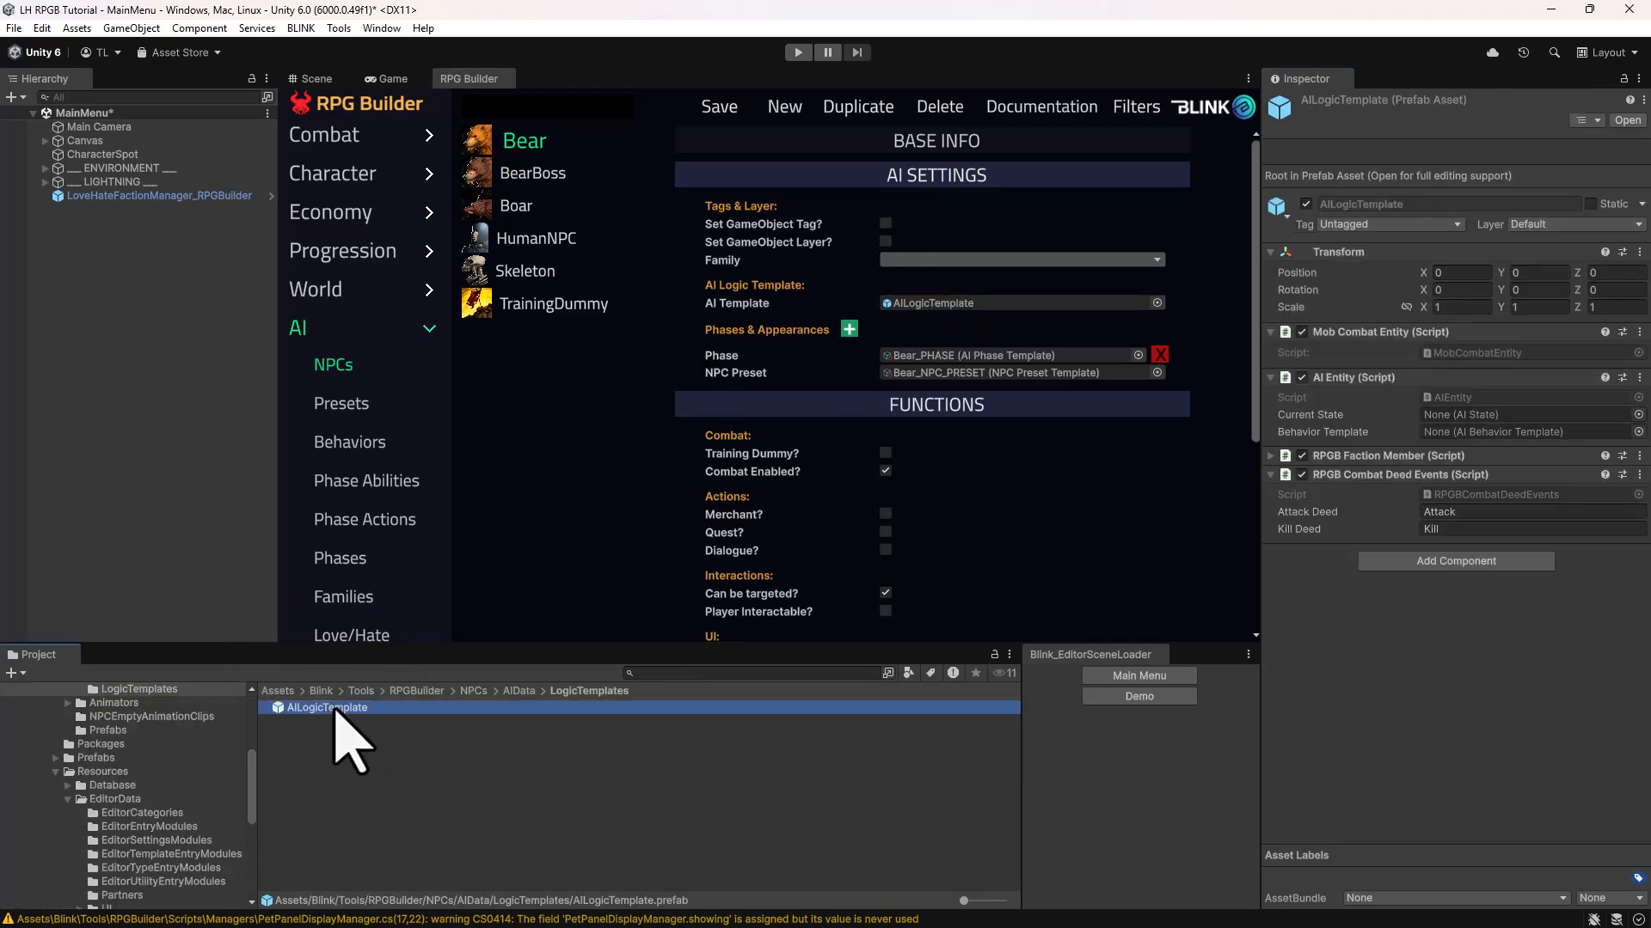
left_click(1455, 561)
type("factionmem")
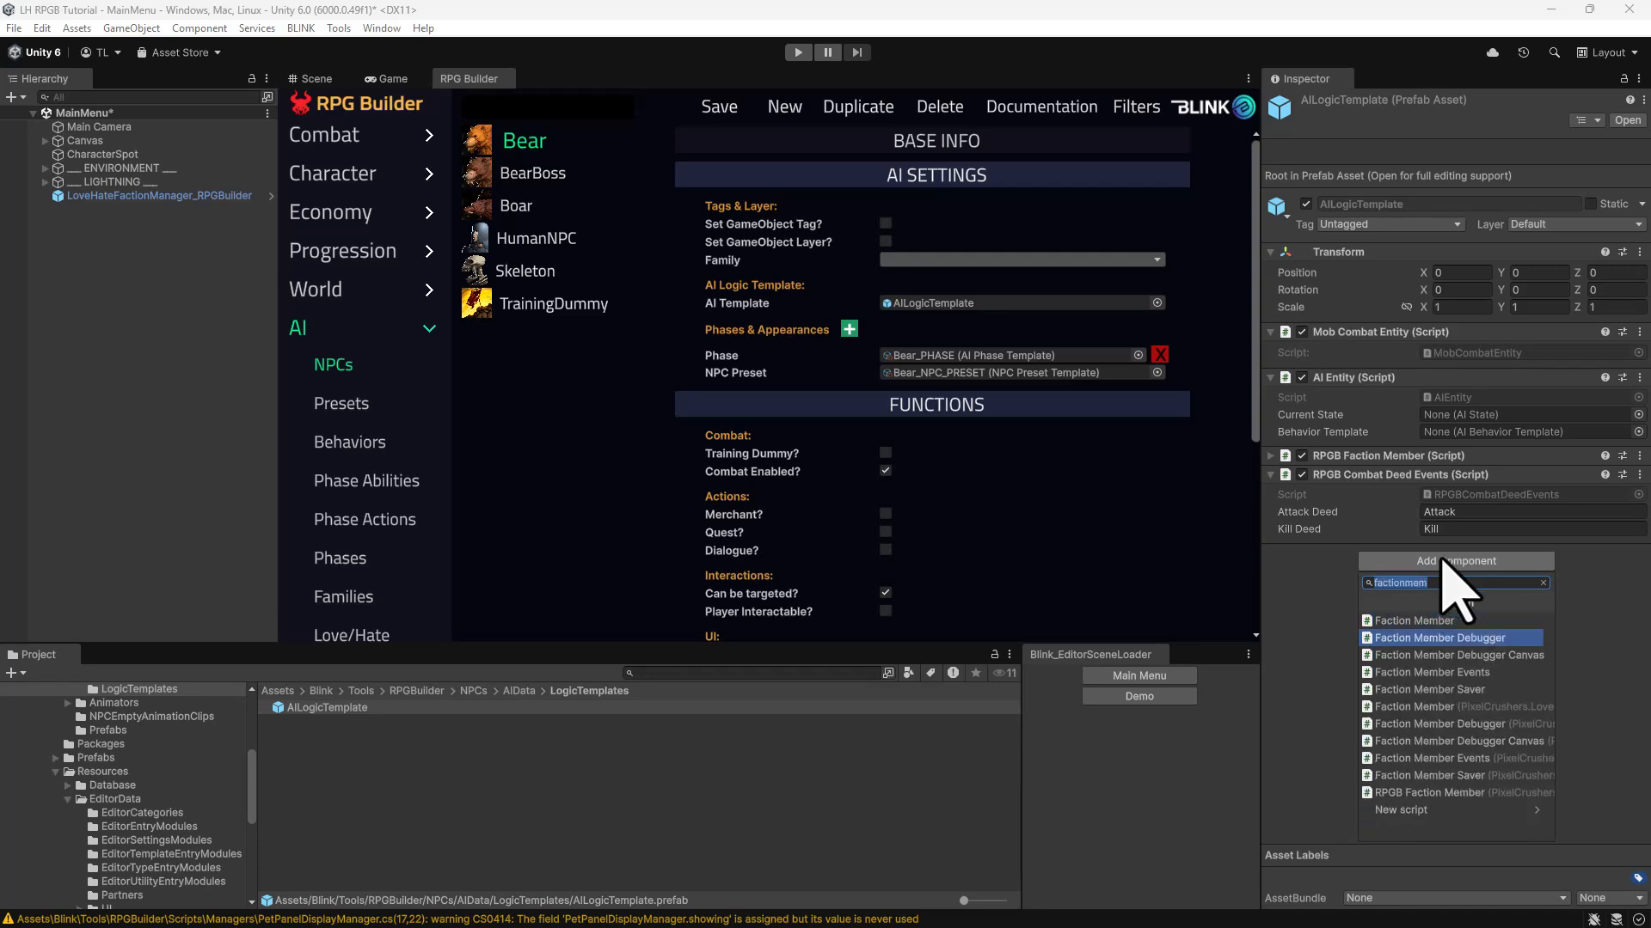
key("Return")
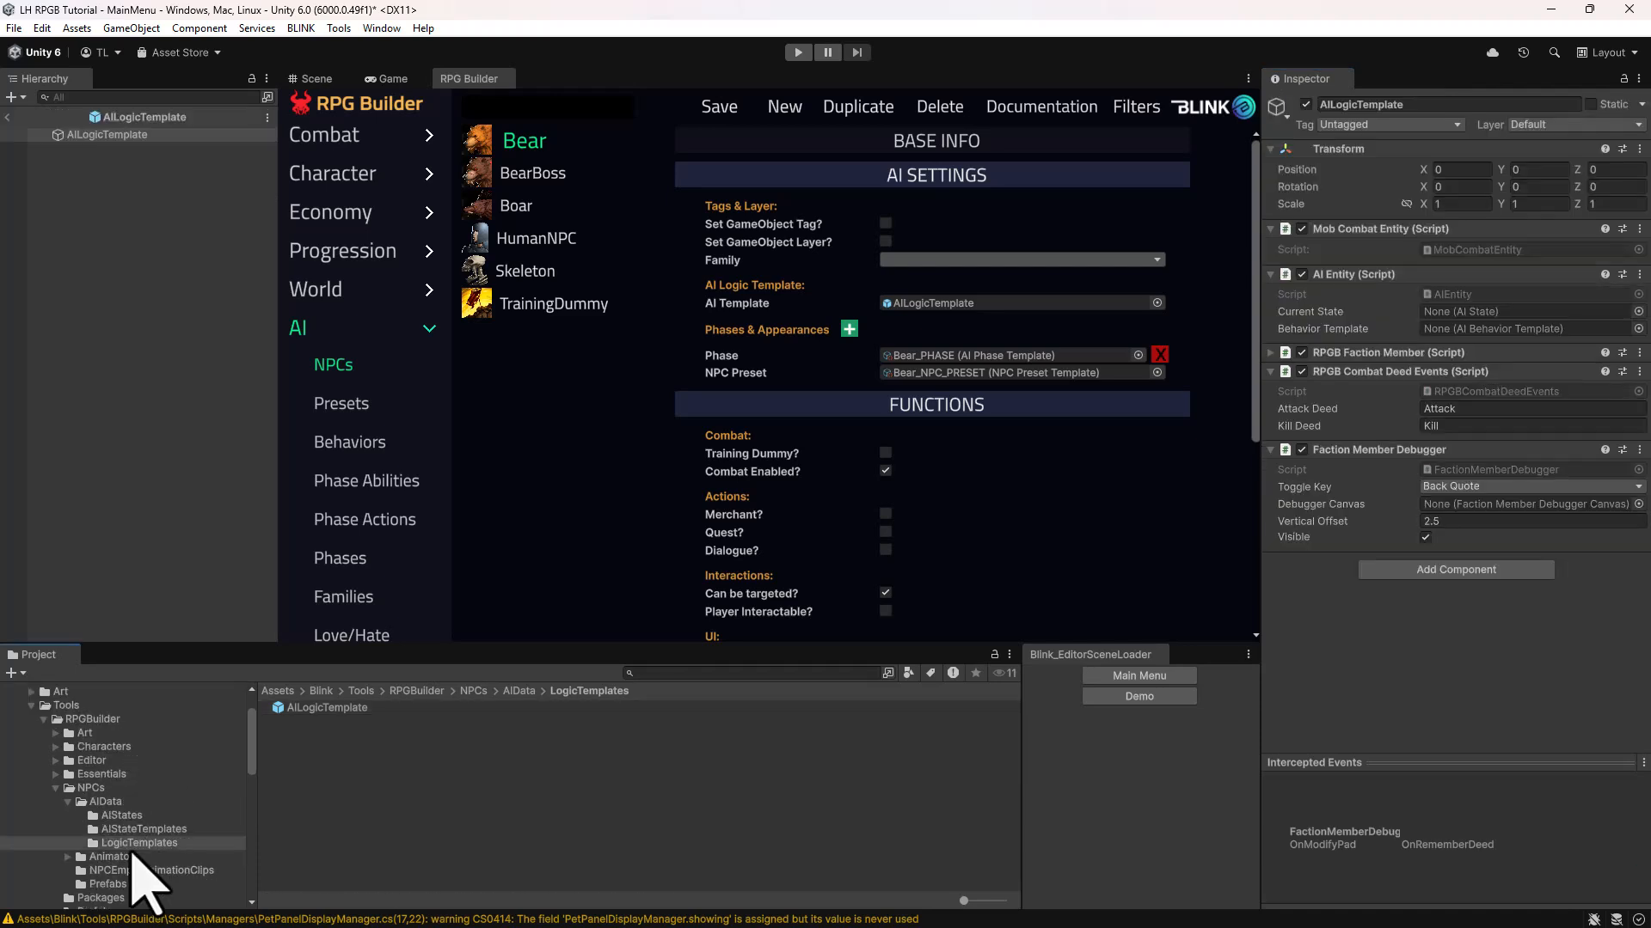
- Assign the Faction Member Debug Canvas TMPro prefab from LoveHate's Templates folder as AILogicTemplate's Debugger Canvas
scroll(133, 857, "down", 10)
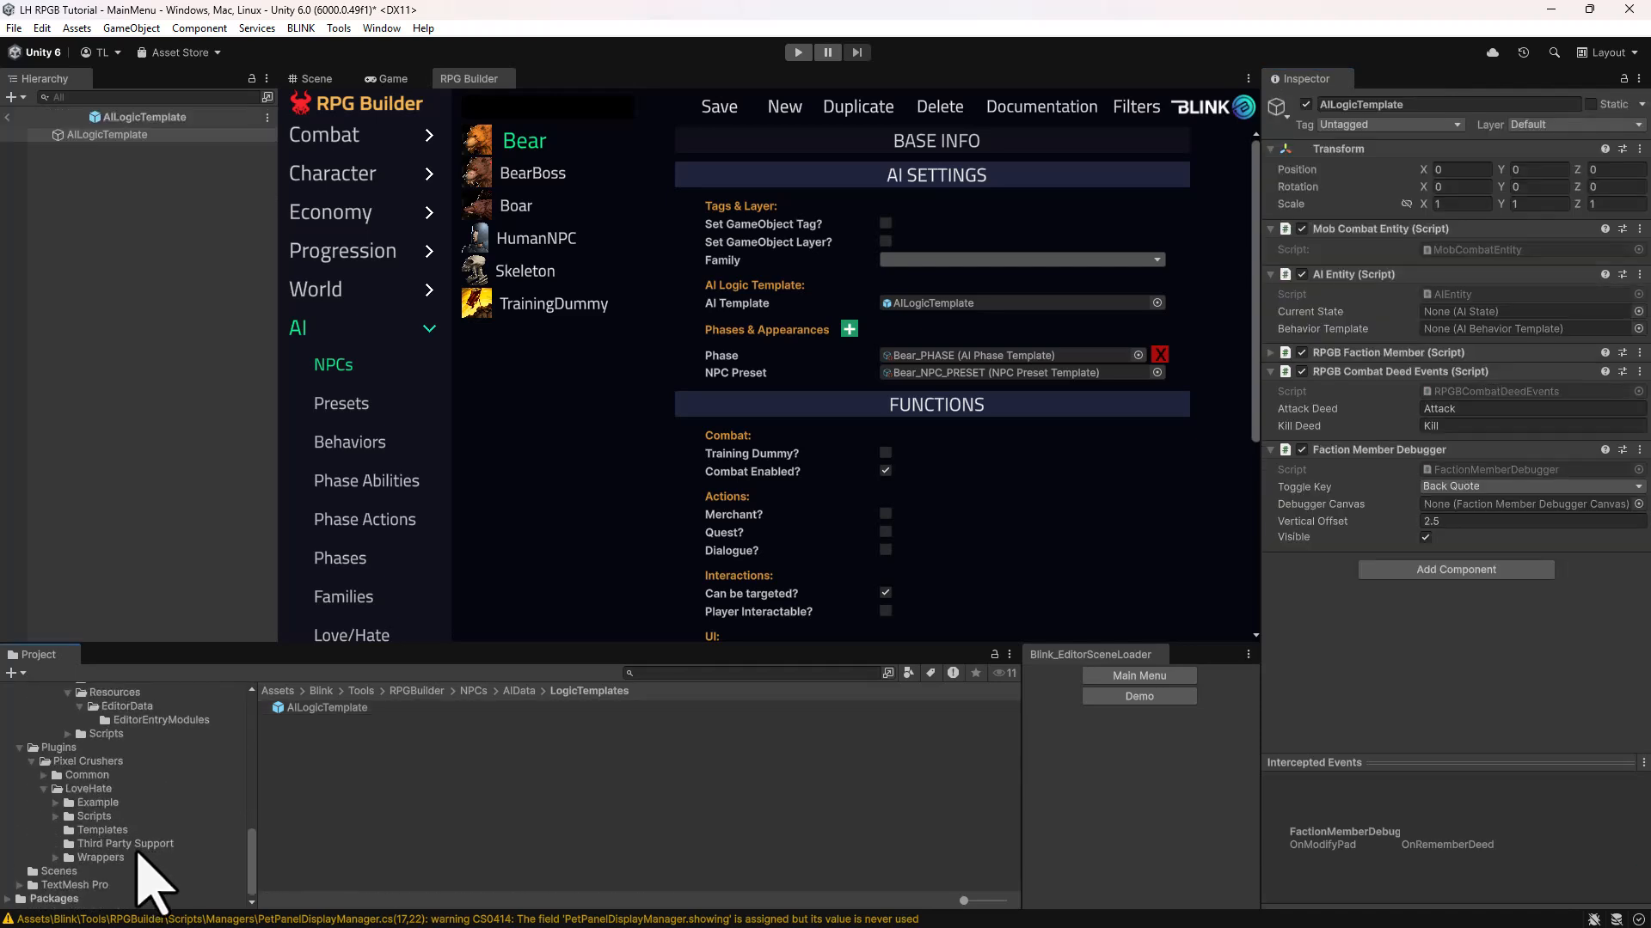
left_click(103, 830)
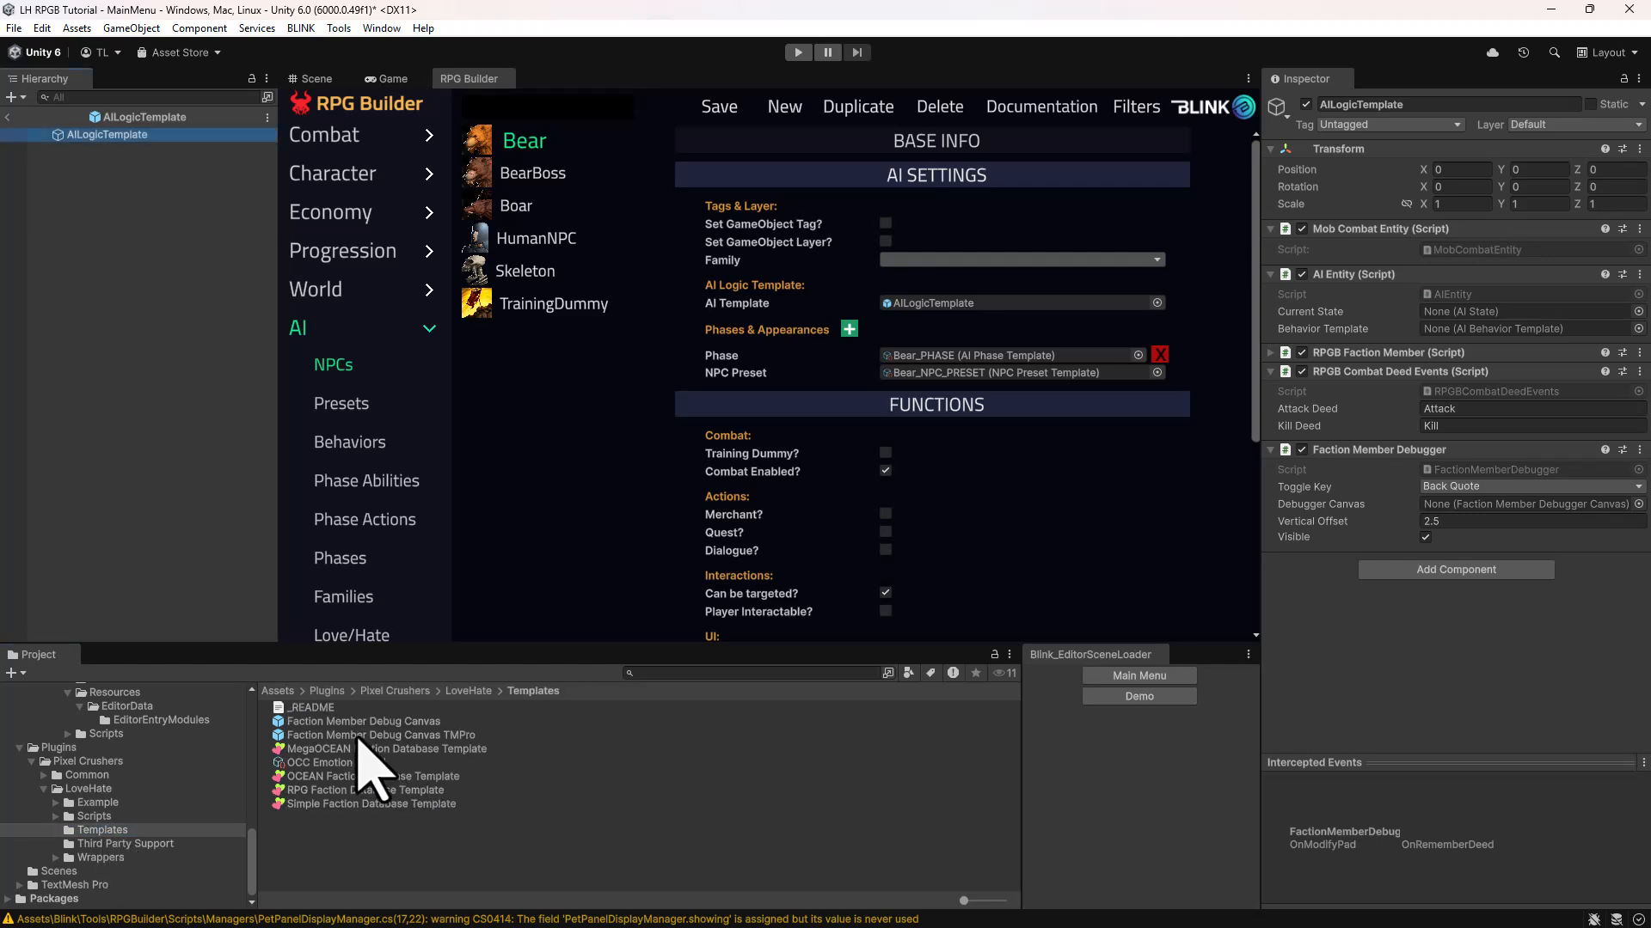
left_click_drag(359, 736, 1506, 509)
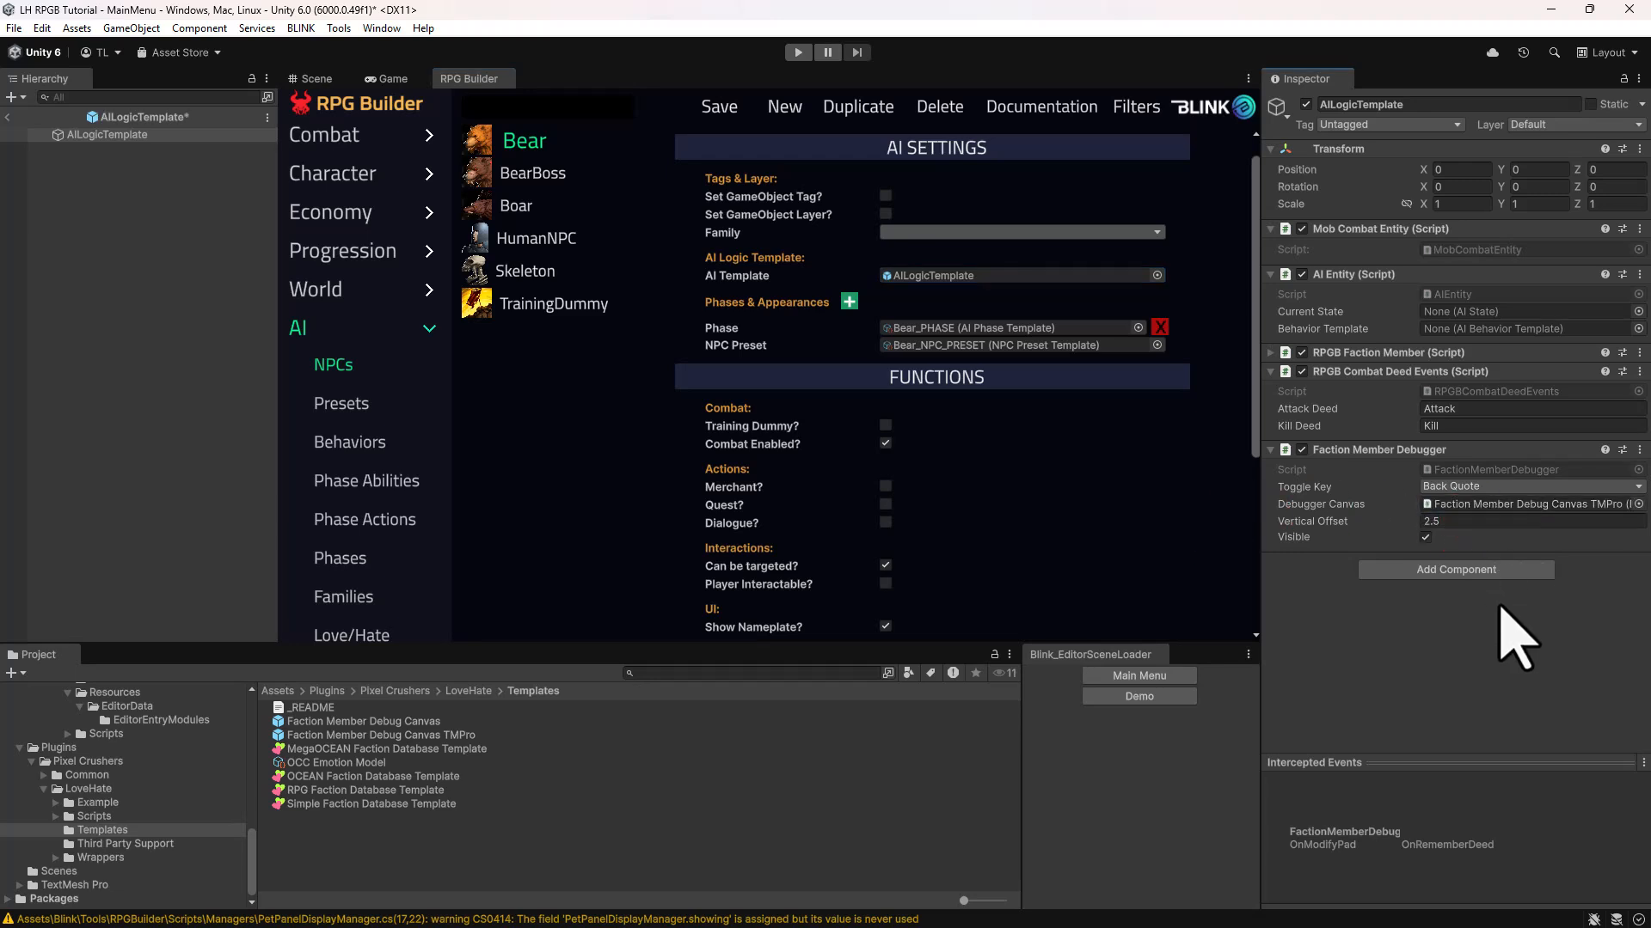
- Set up a Love/Hate AI entry named Boar with the Animals faction, enabling Set Faction Member Here and Debug Eval Func
left_click(348, 636)
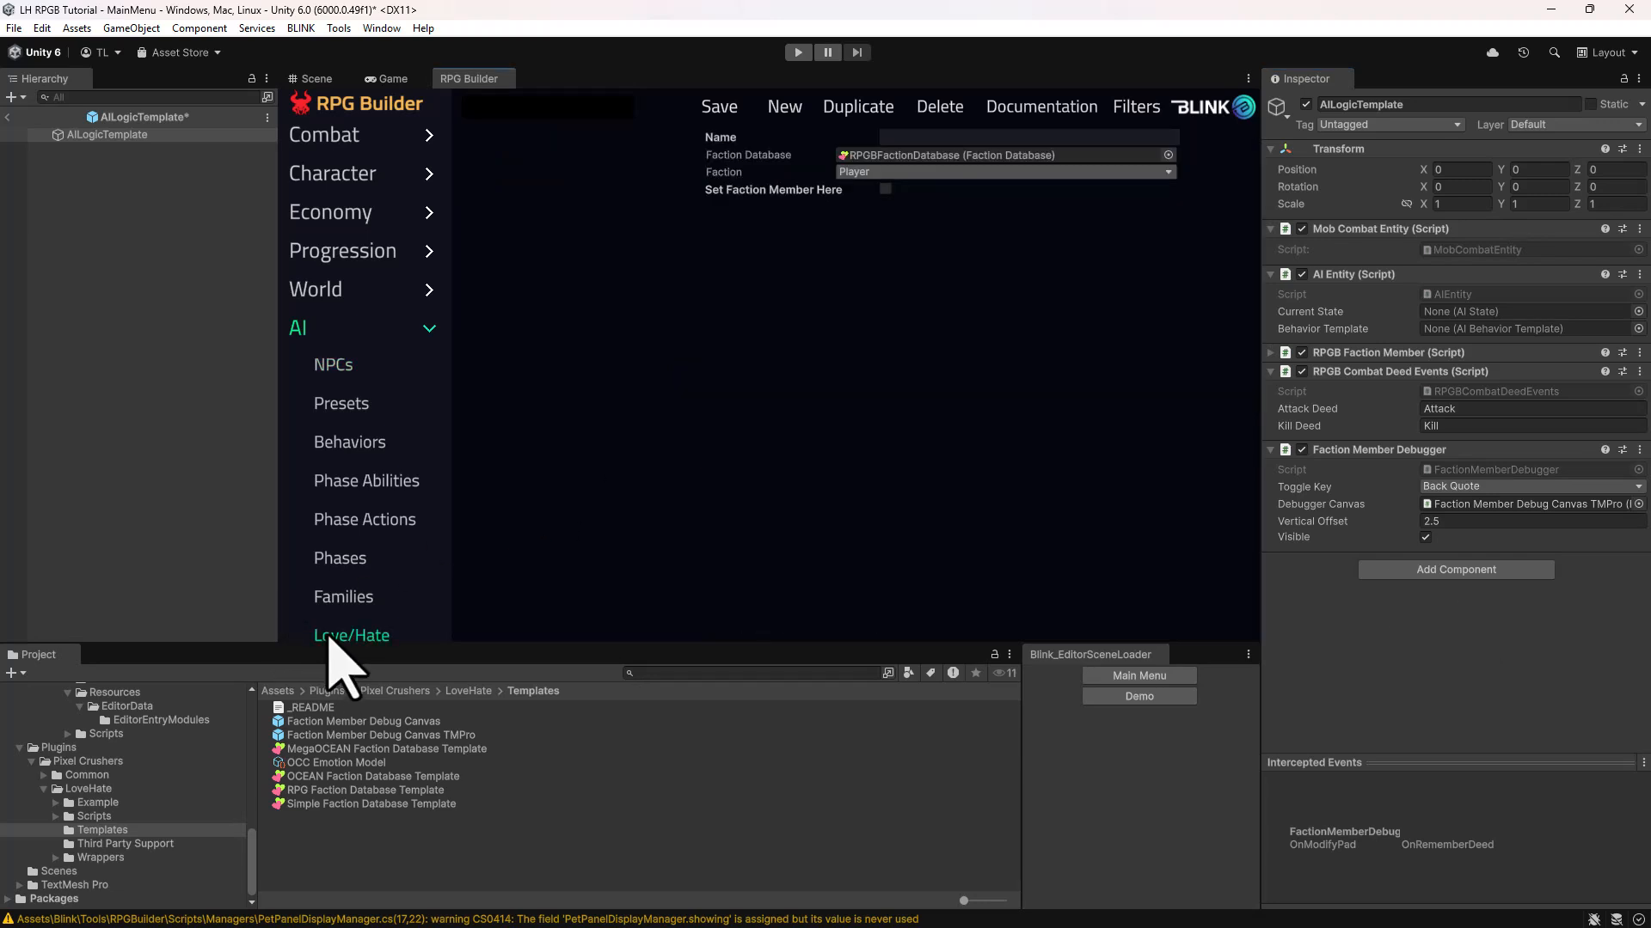
left_click(910, 137)
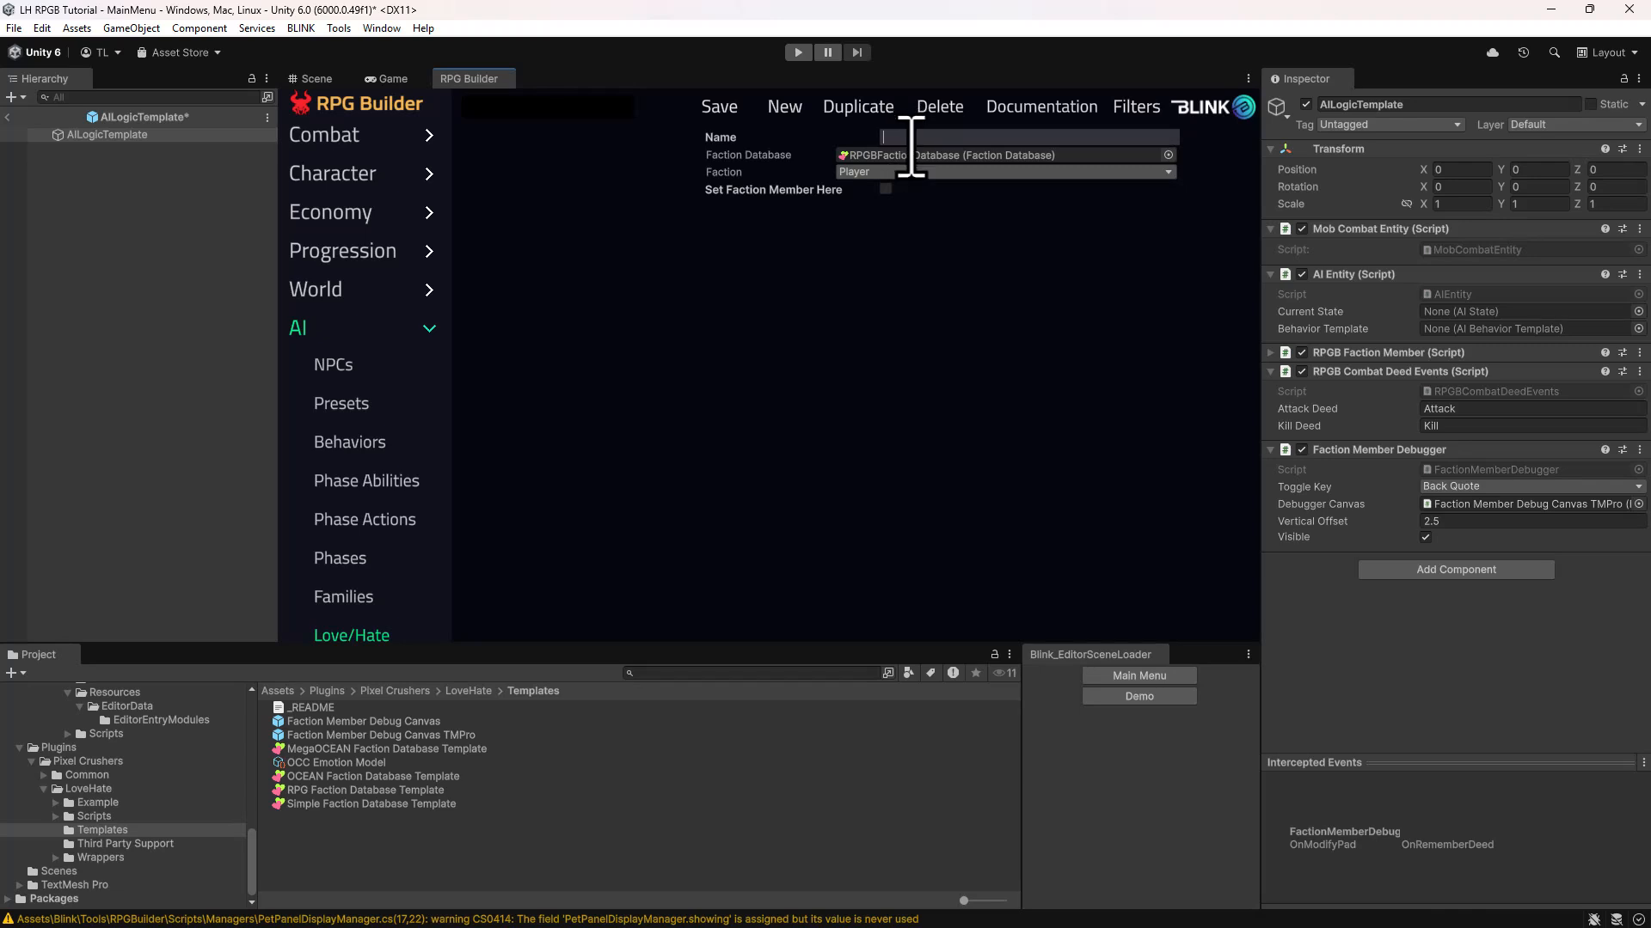
type("Boar")
left_click(894, 171)
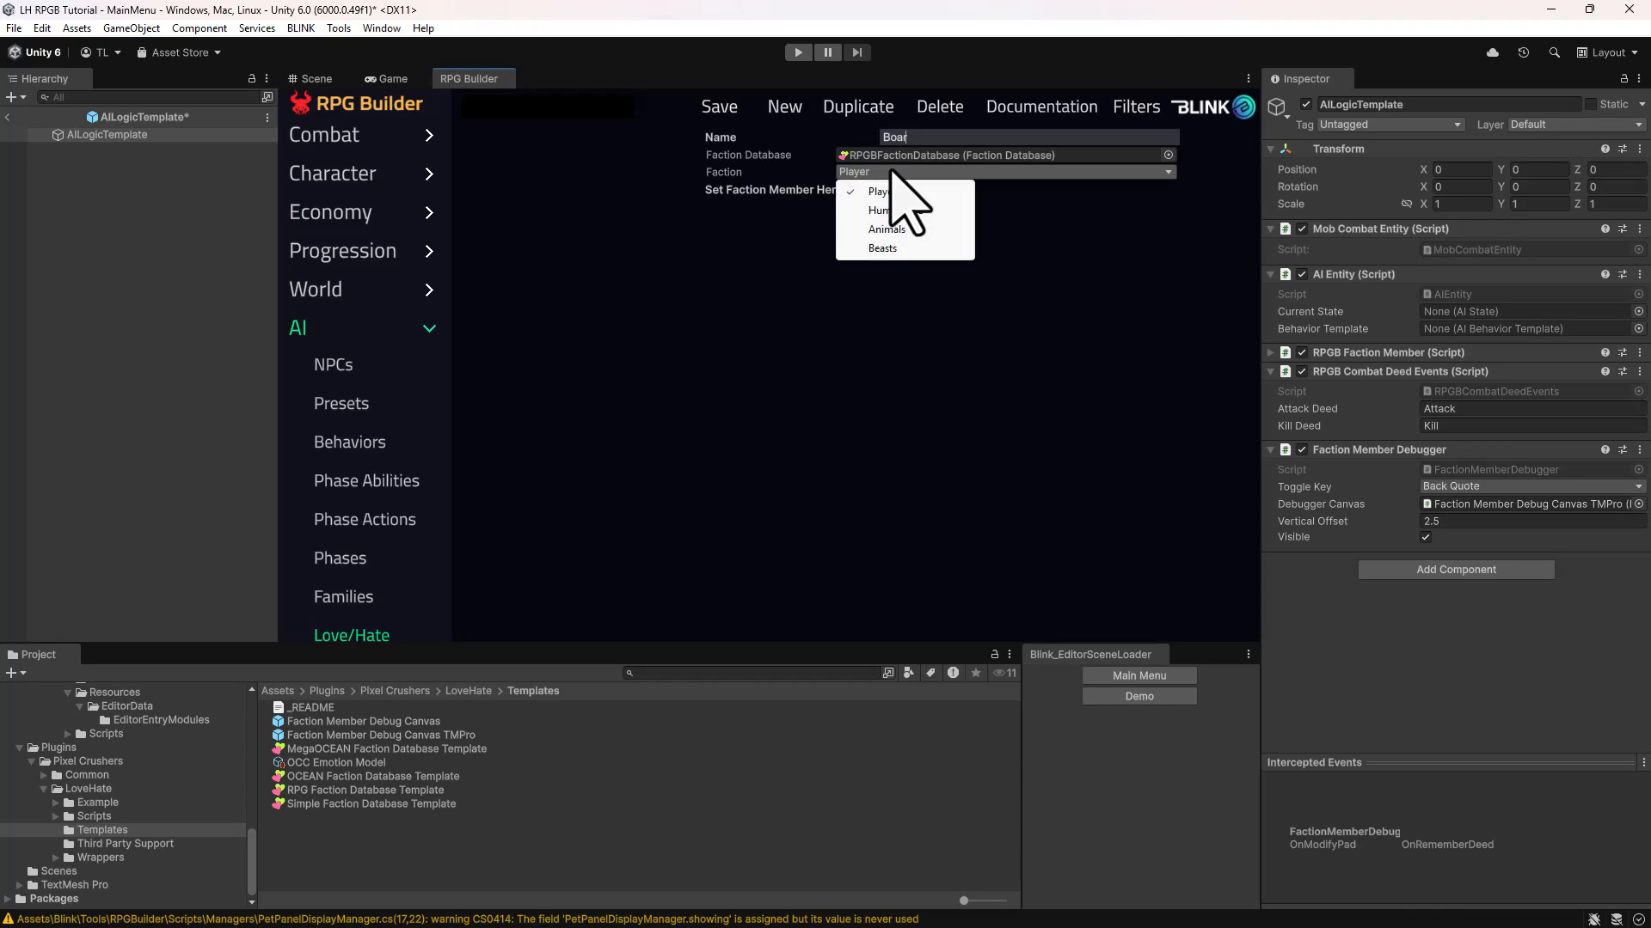
left_click(885, 229)
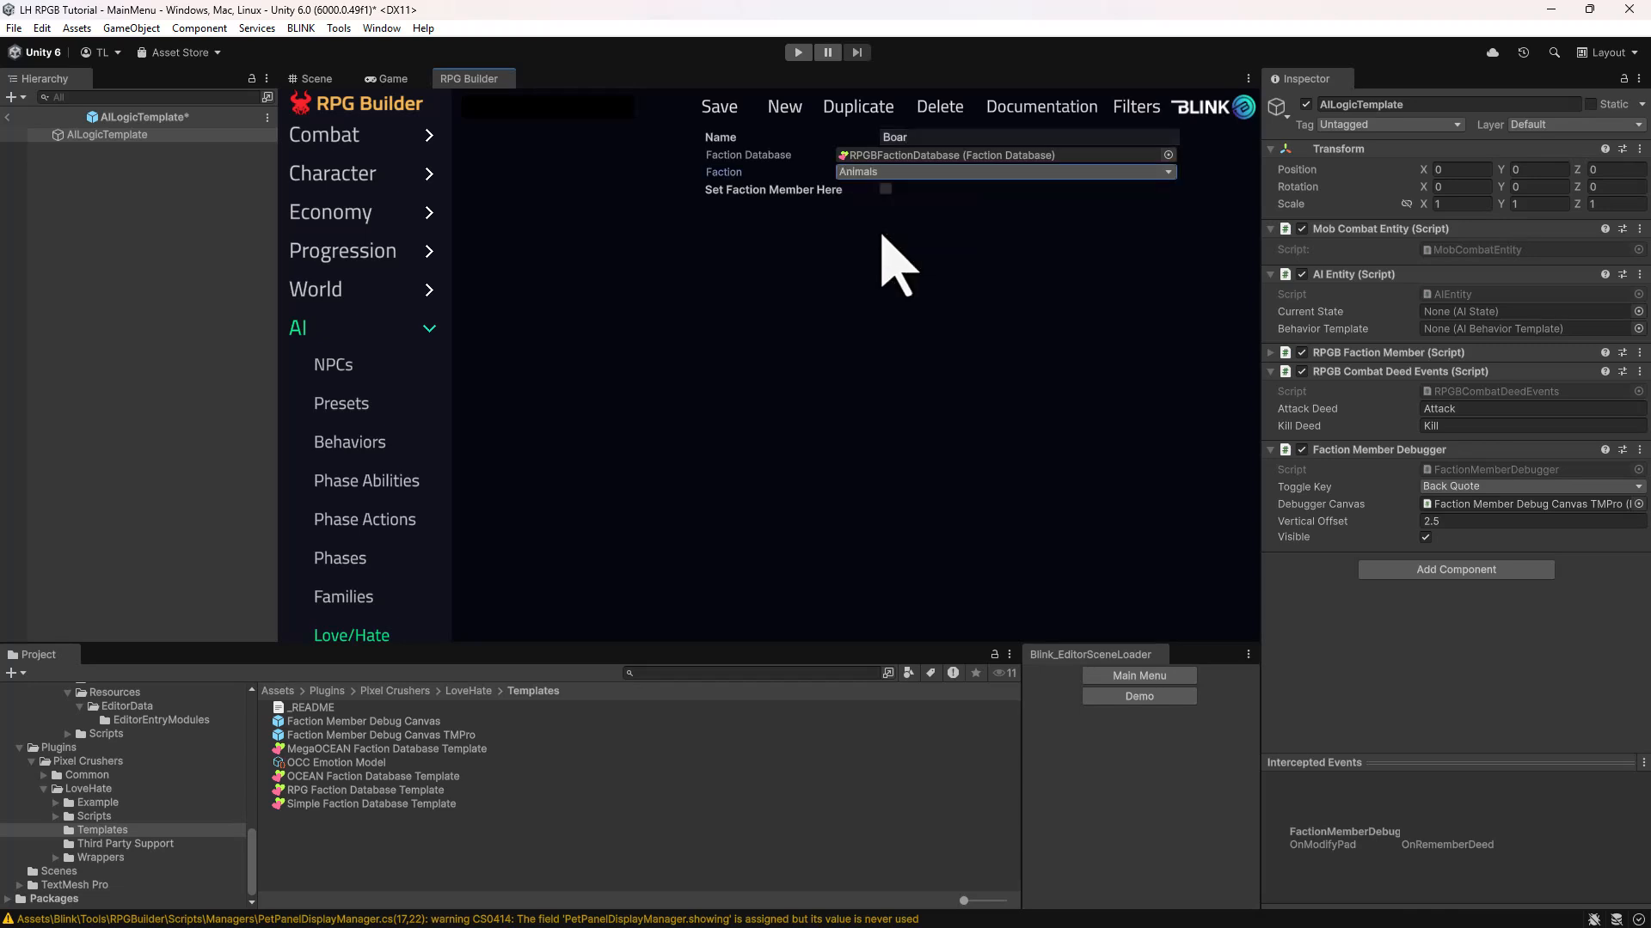
left_click(886, 189)
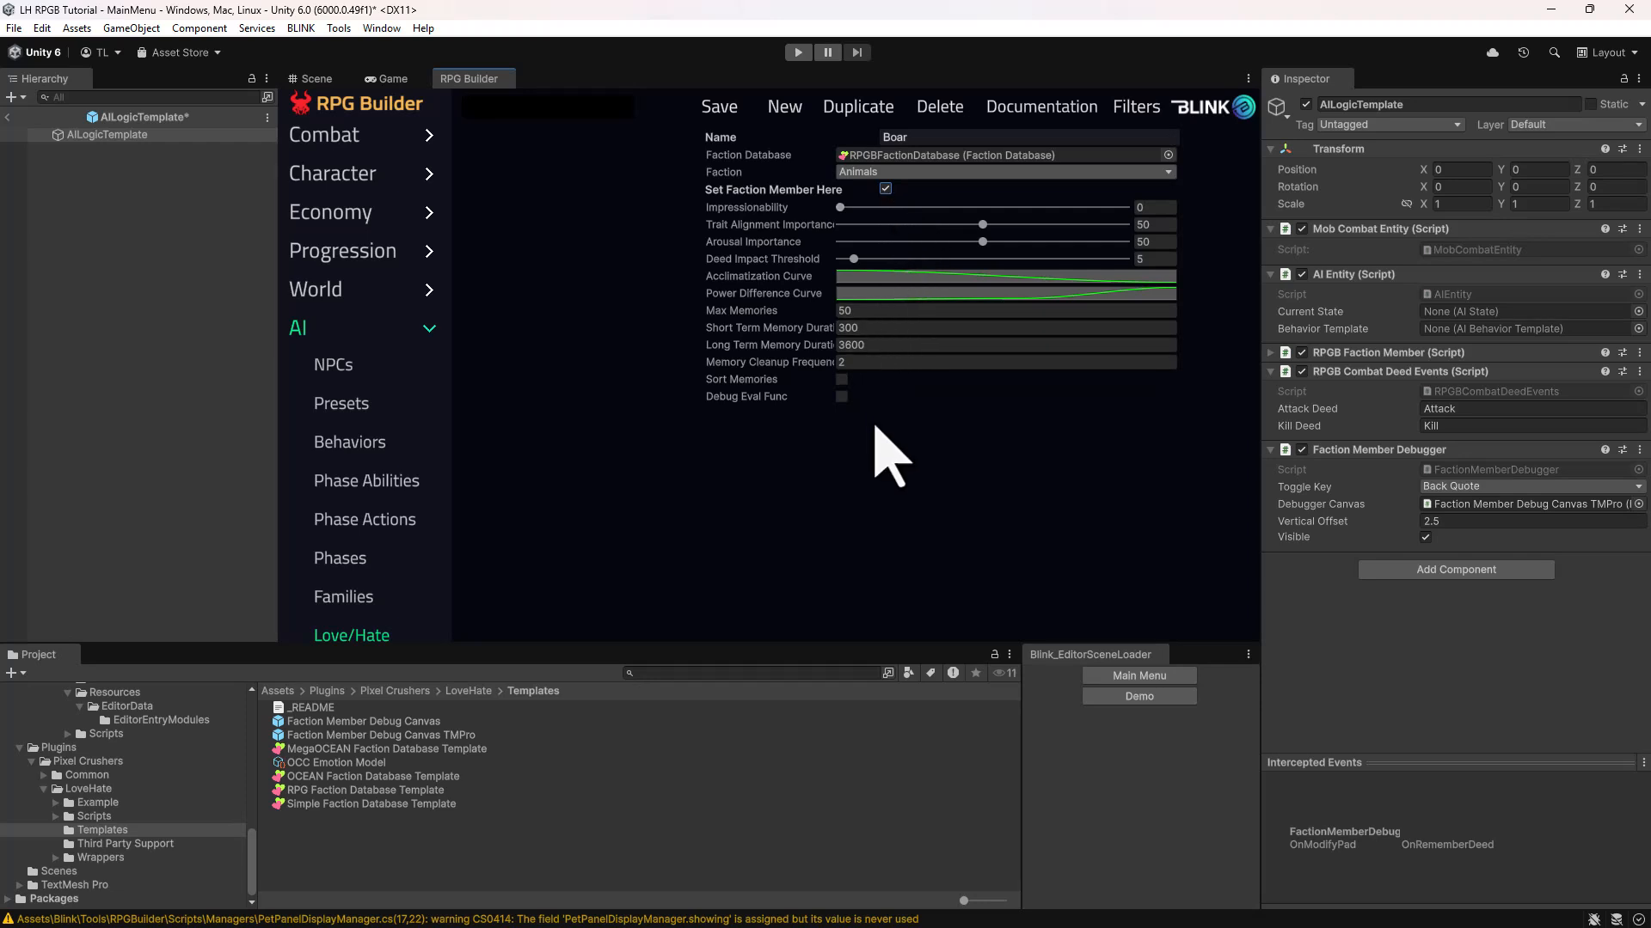
left_click(842, 396)
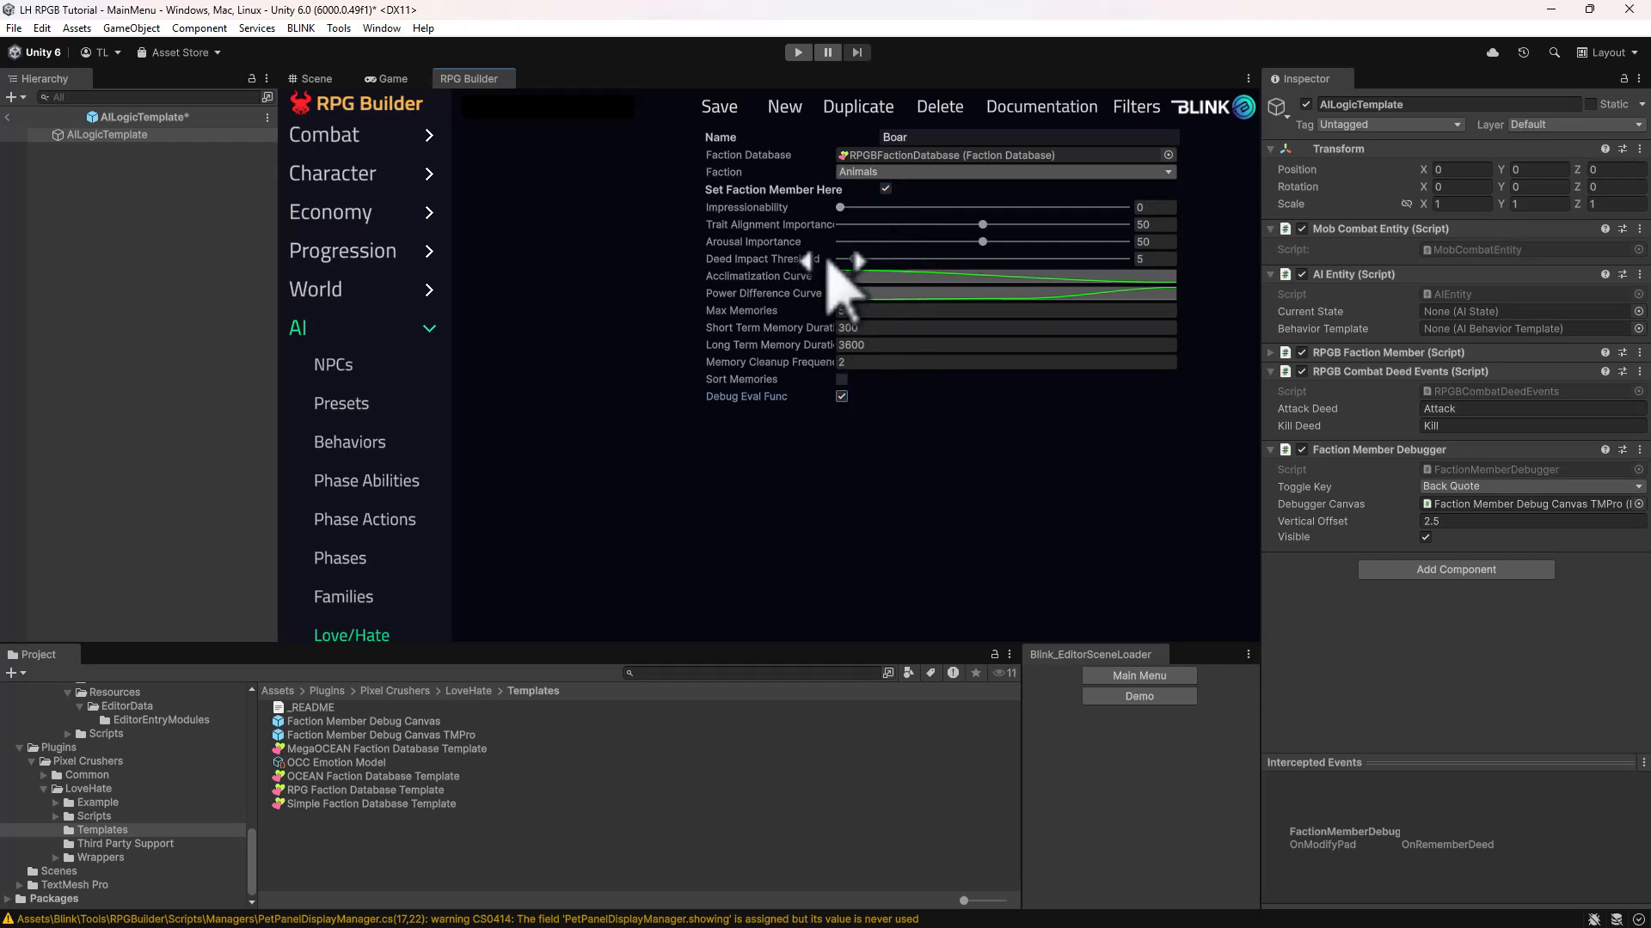
- Save the Boar Love/Hate entry and leave prefab editing, keeping the AILogicTemplate changes
left_click(722, 118)
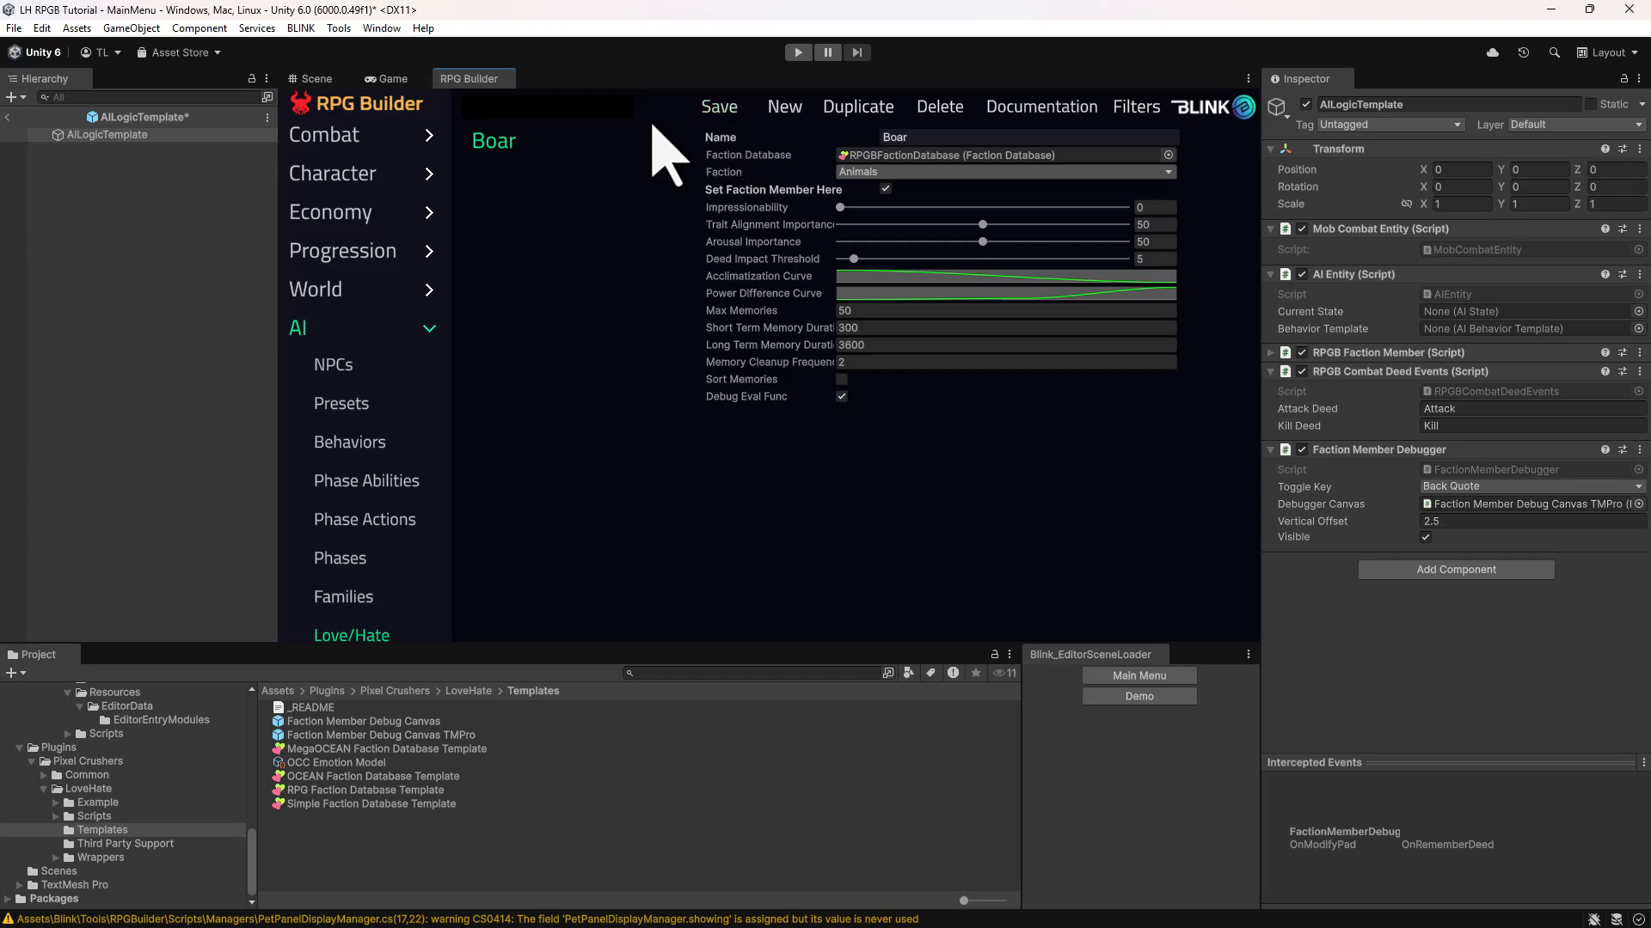
left_click(10, 119)
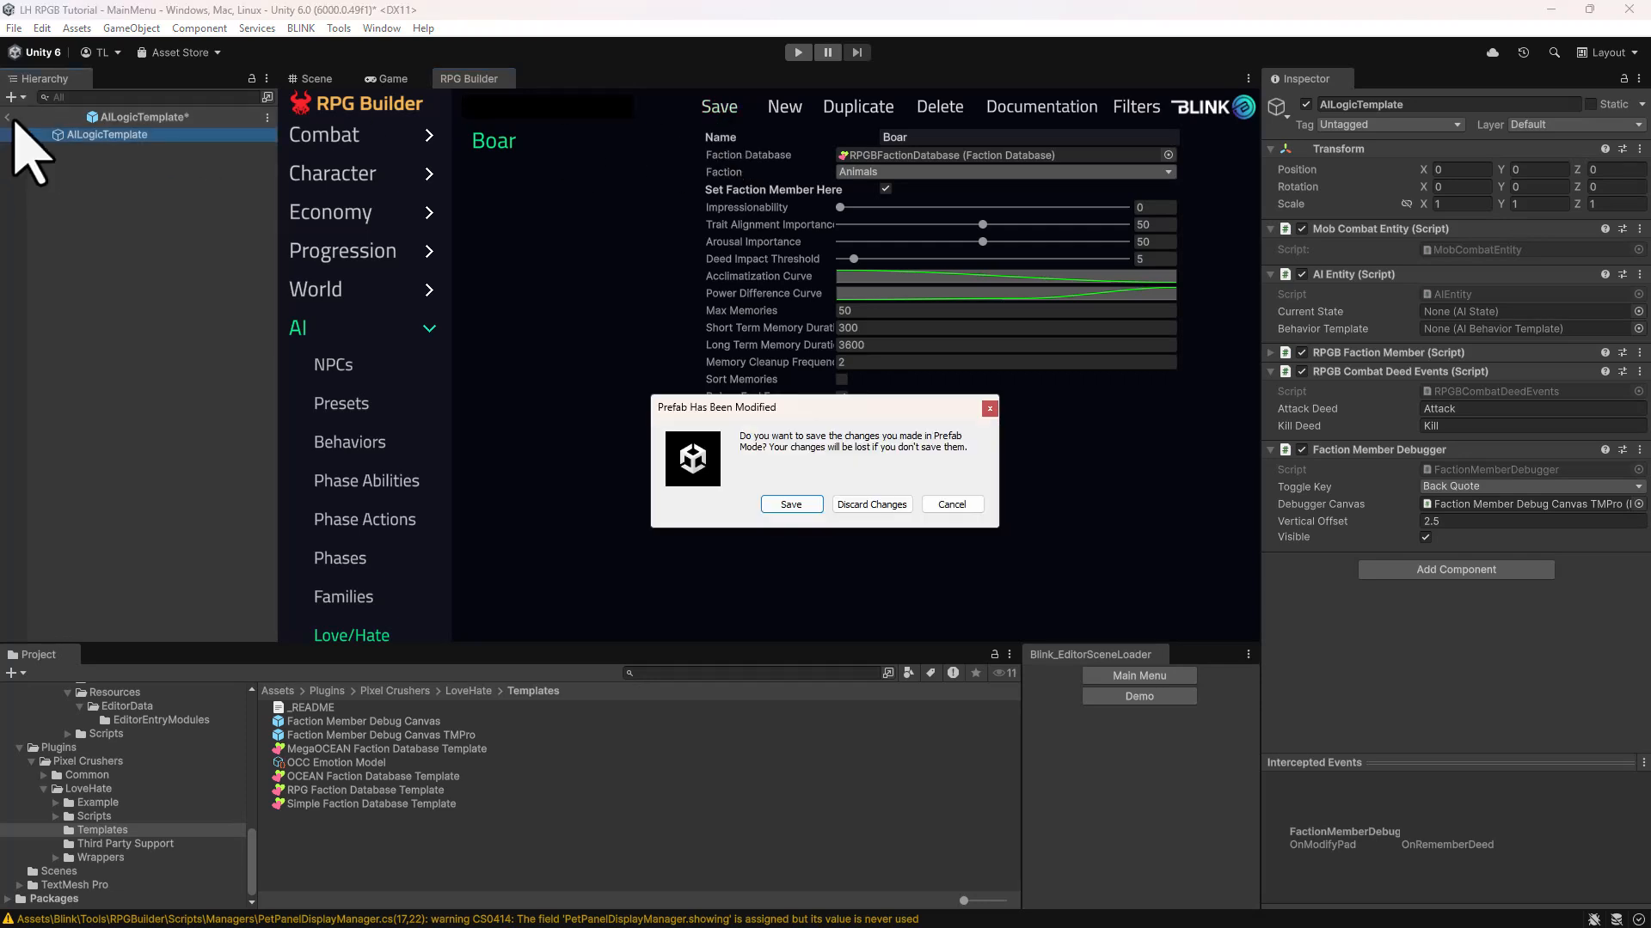
left_click(789, 504)
- Add the MainMenu and DEMO_RPGBuilder2.0 scenes to the build's scene list, in that order, and close the build profiles
key("ctrl+shift+b")
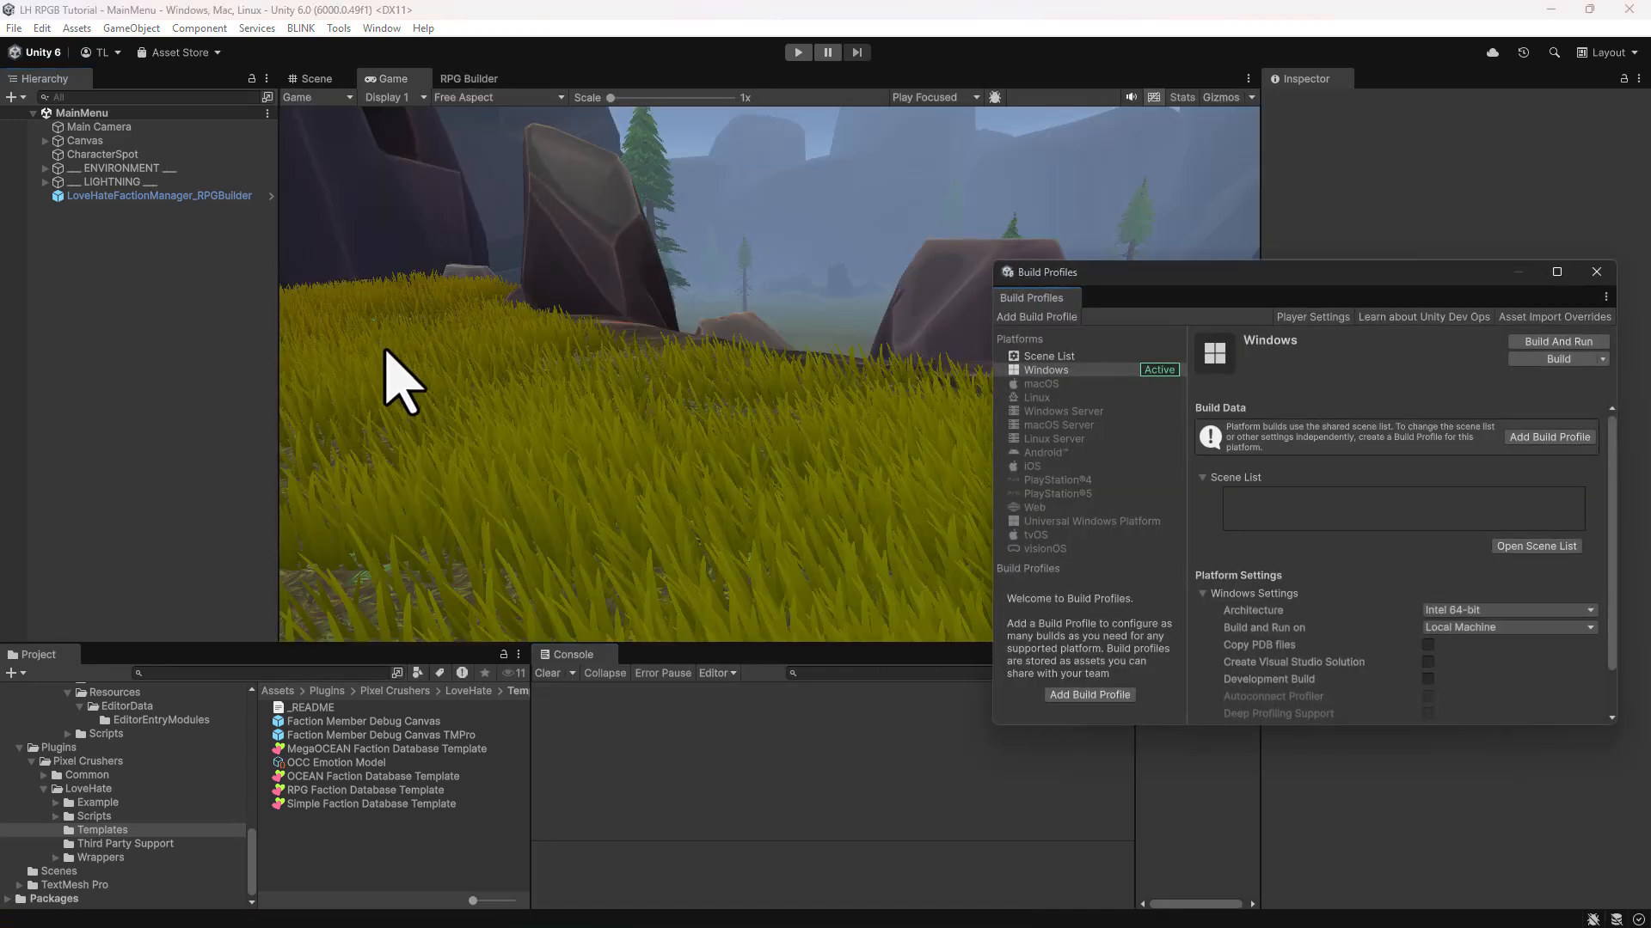
left_click(1040, 357)
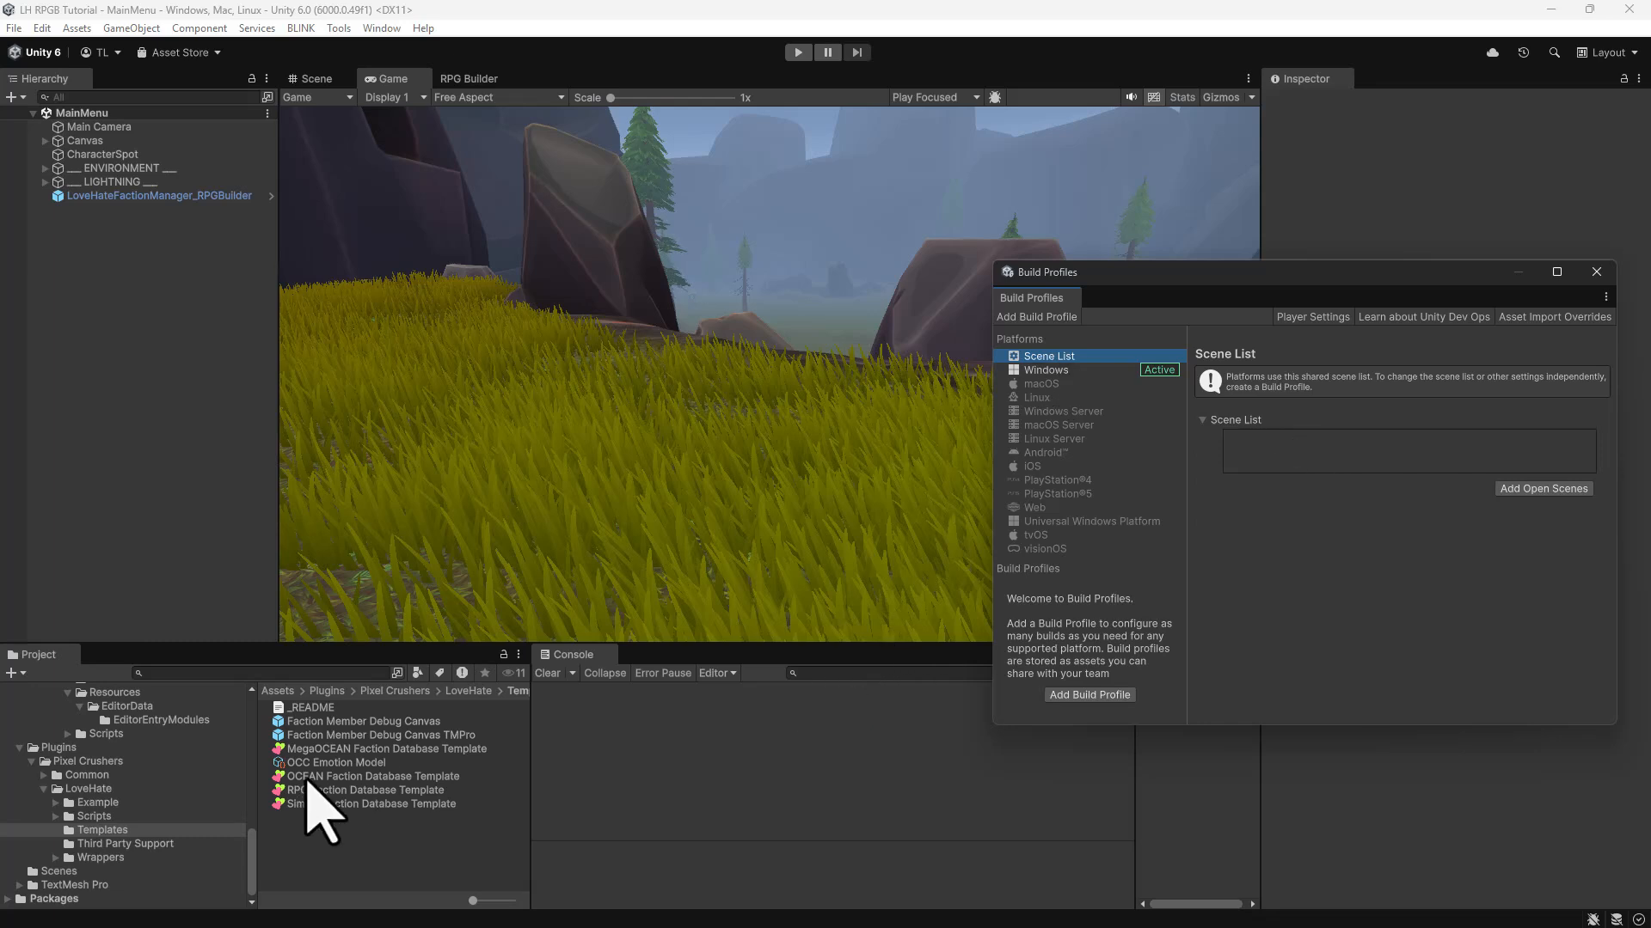
left_click(1539, 489)
left_click(1357, 438)
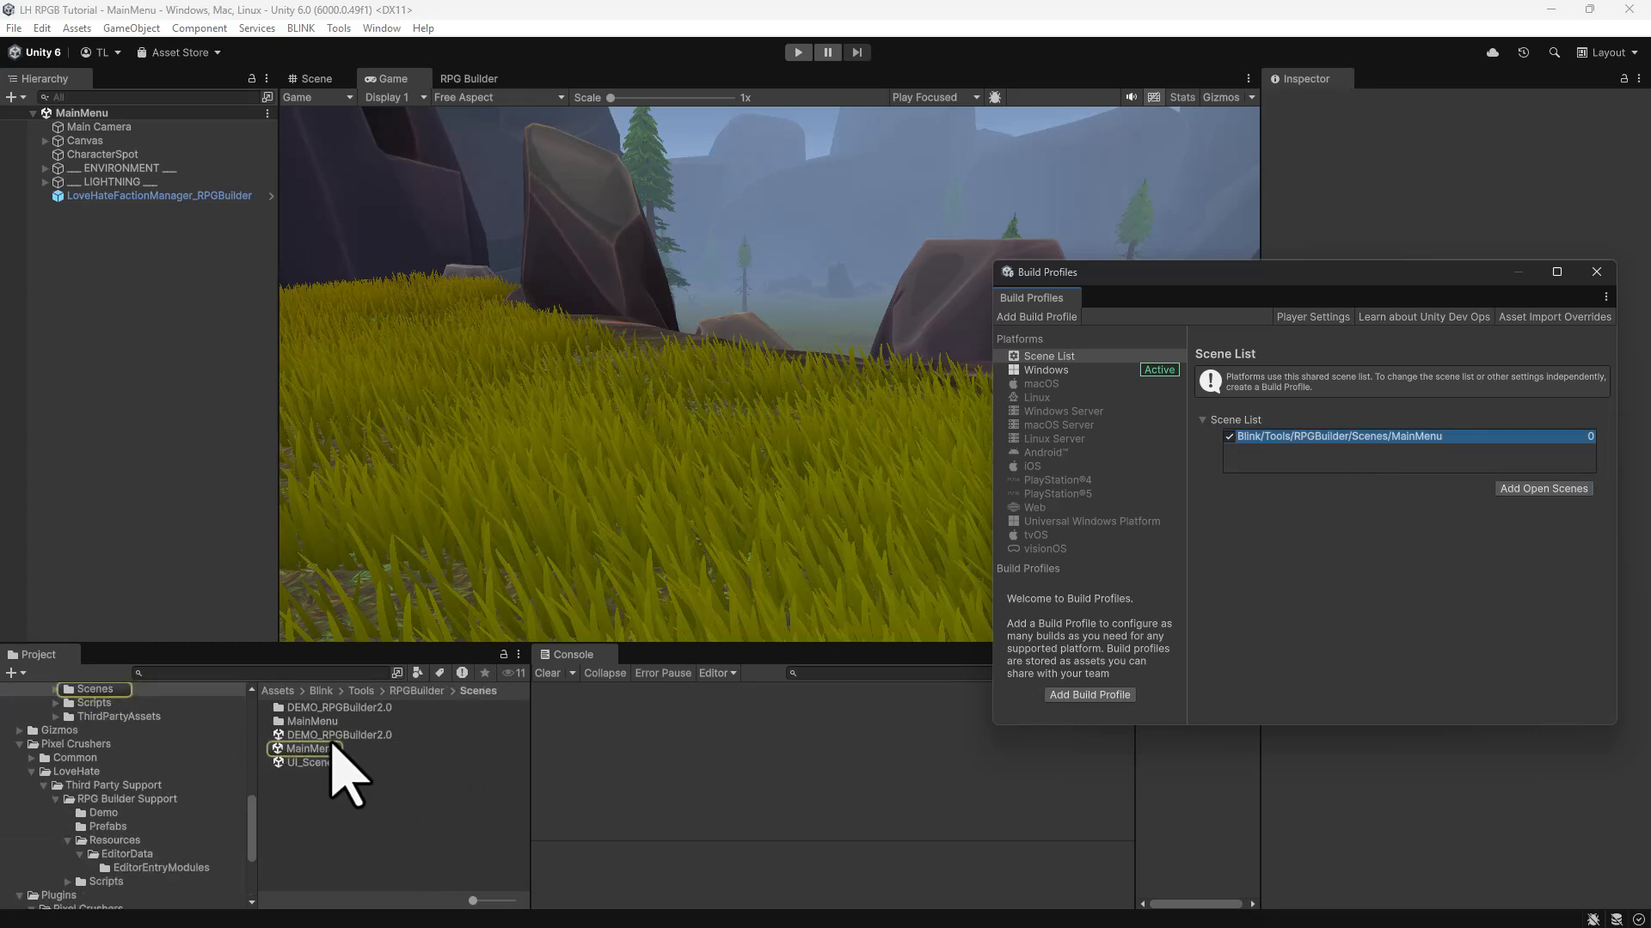
left_click_drag(331, 735, 1308, 468)
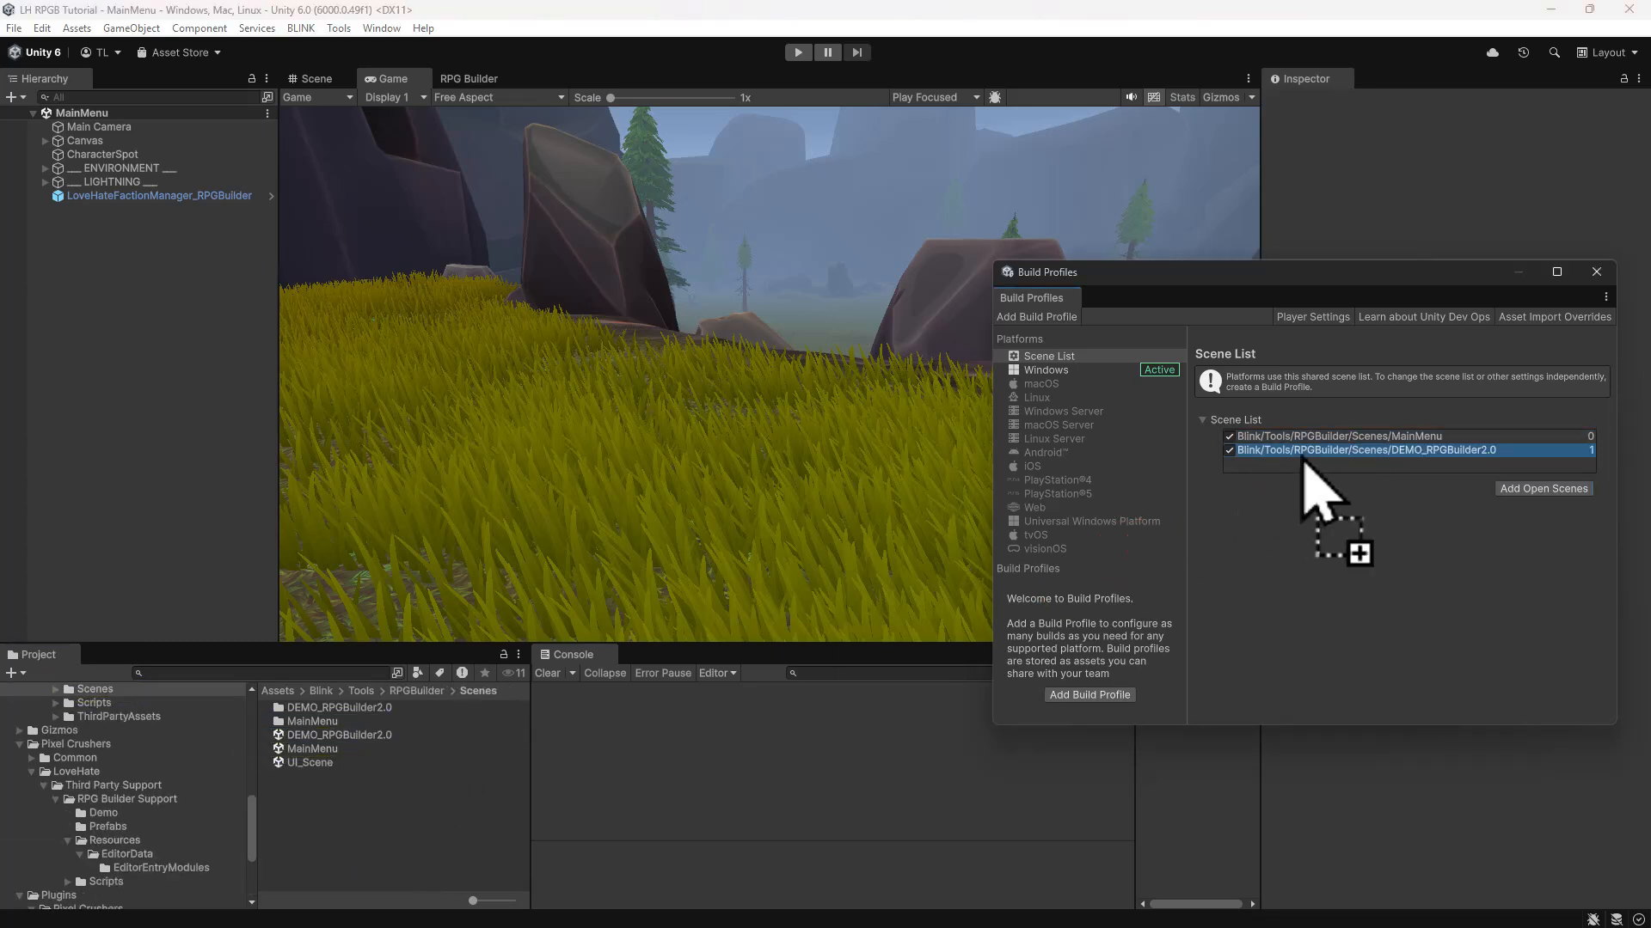
left_click(1596, 272)
- Run the MainMenu scene and create a new Human Warrior, entering a character name
left_click(798, 52)
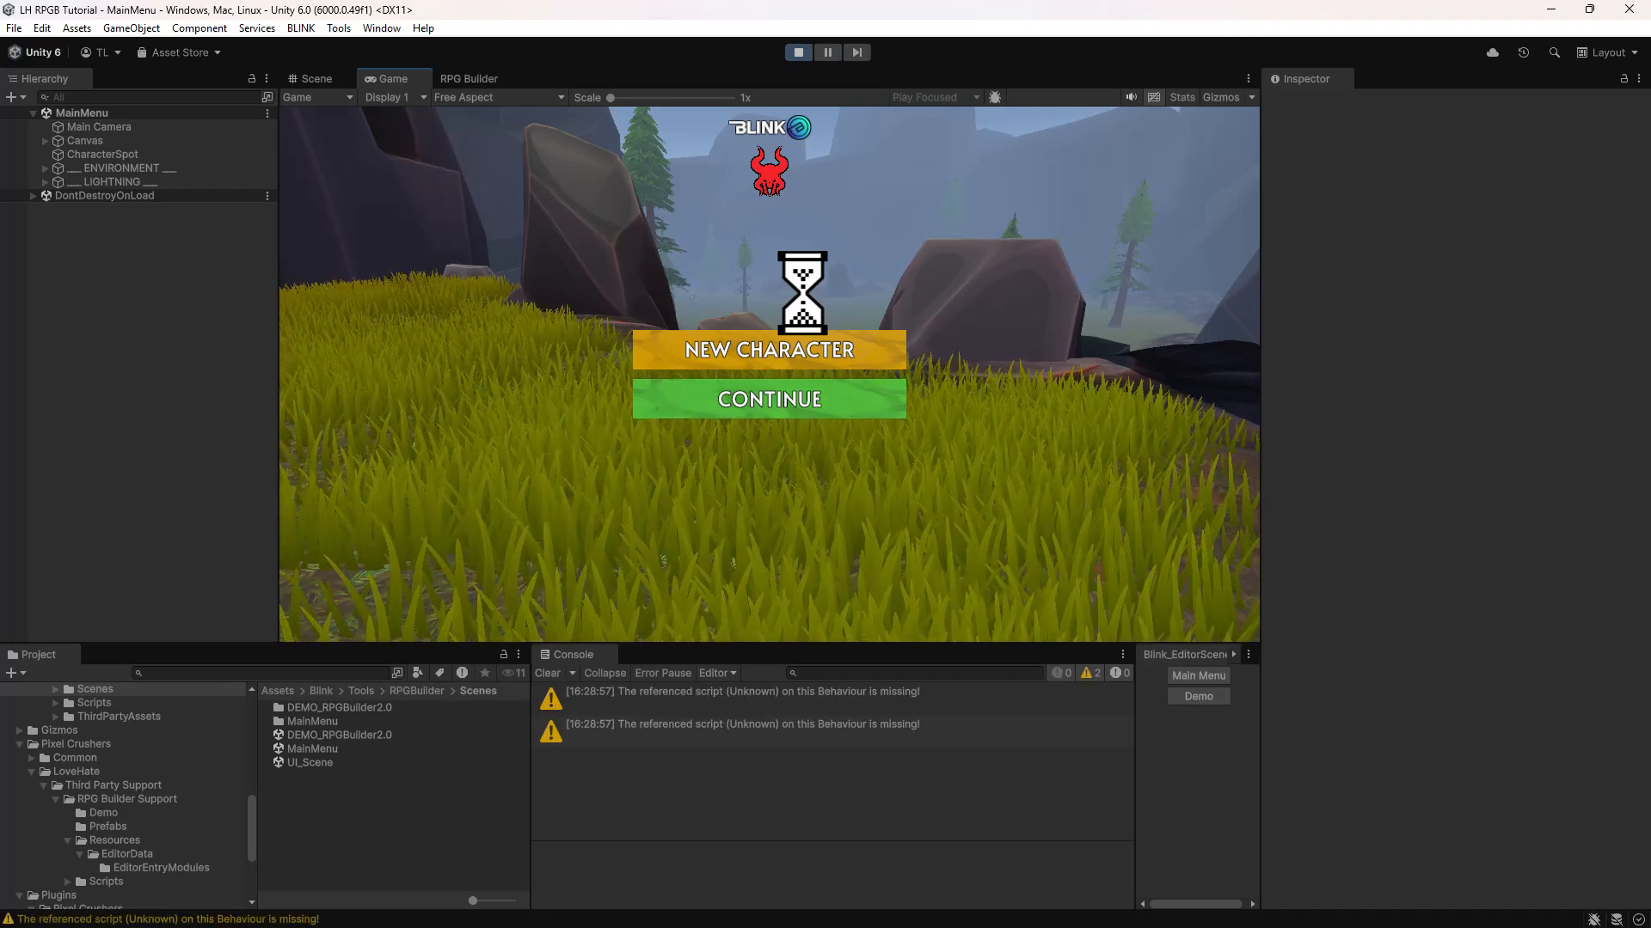
left_click(789, 357)
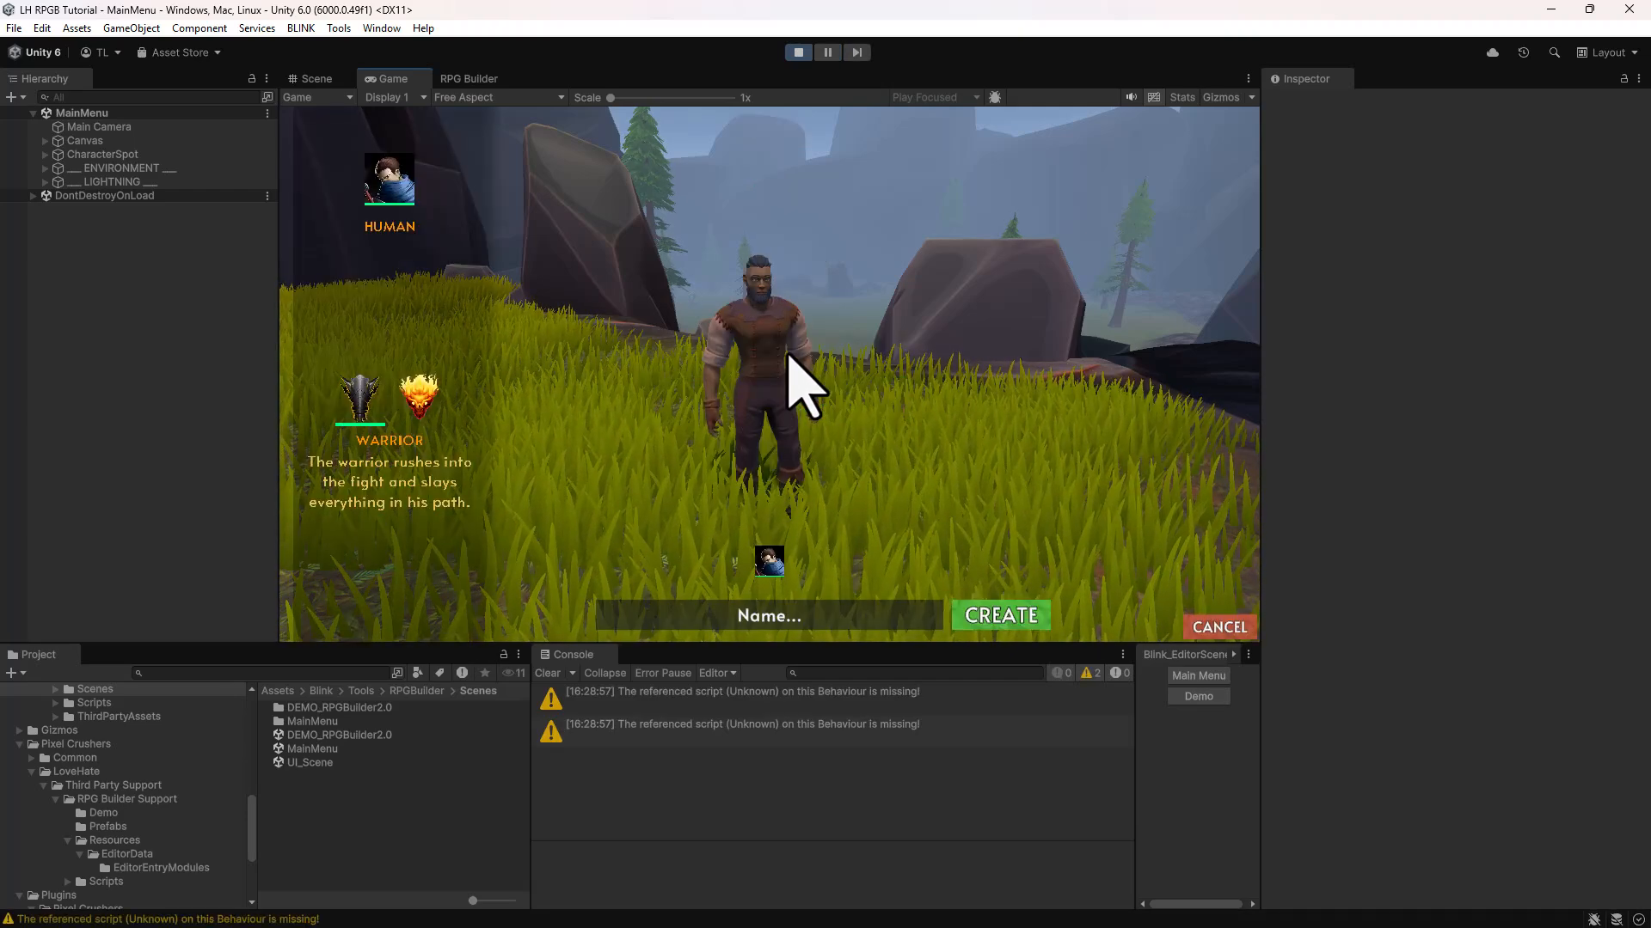
left_click(768, 617)
type("Adam")
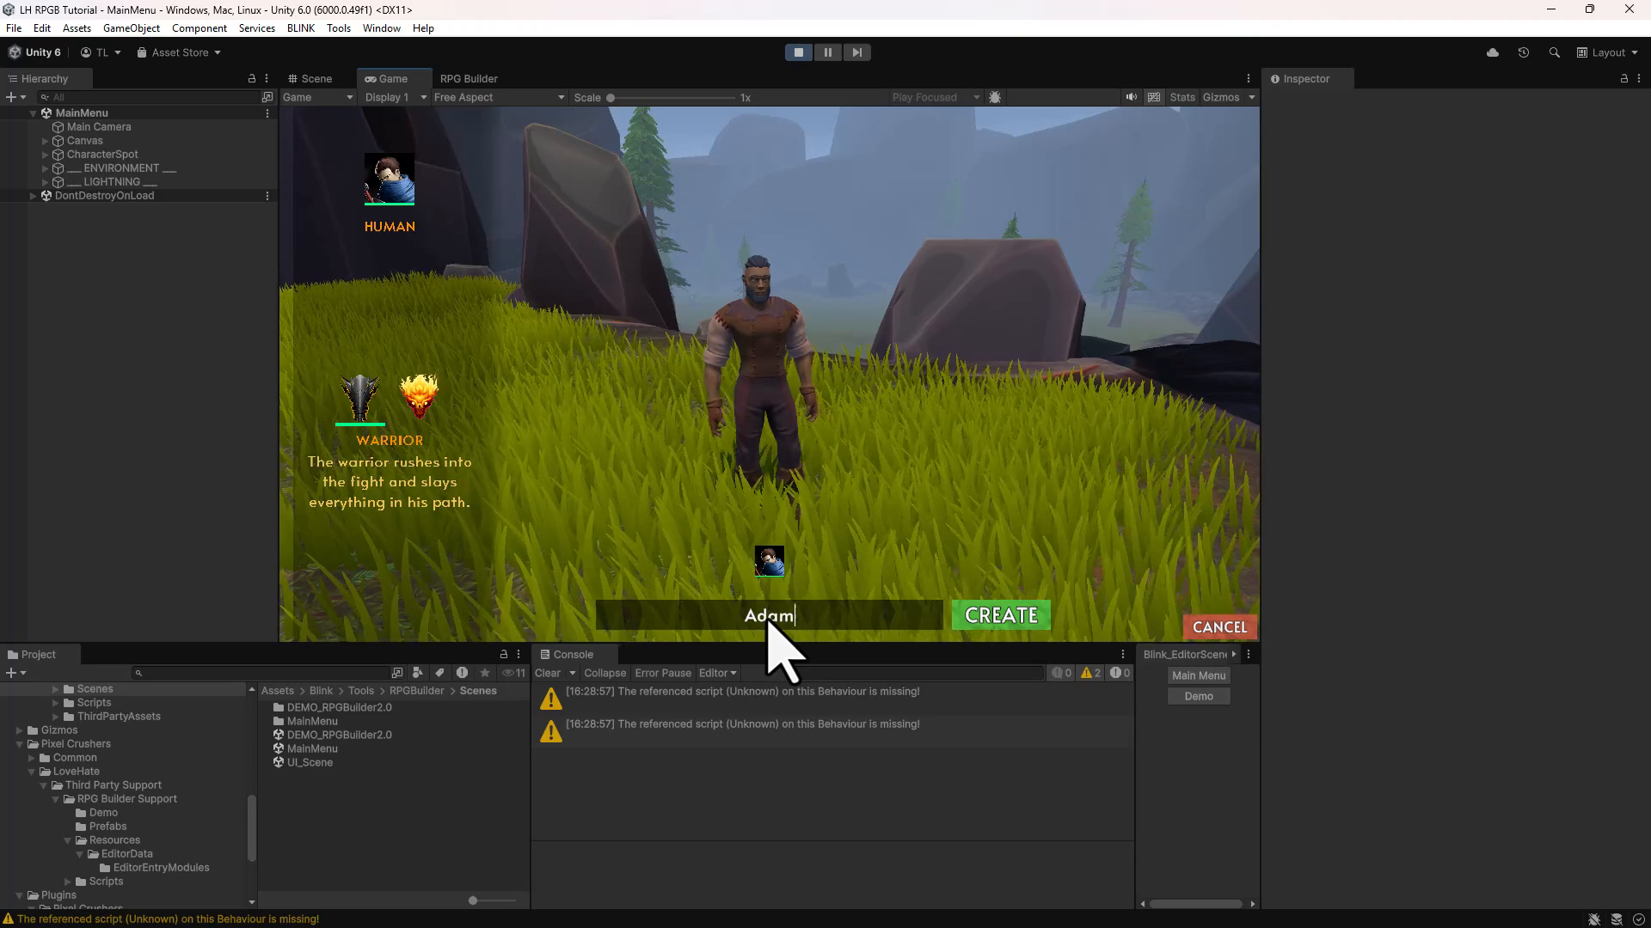
left_click(980, 615)
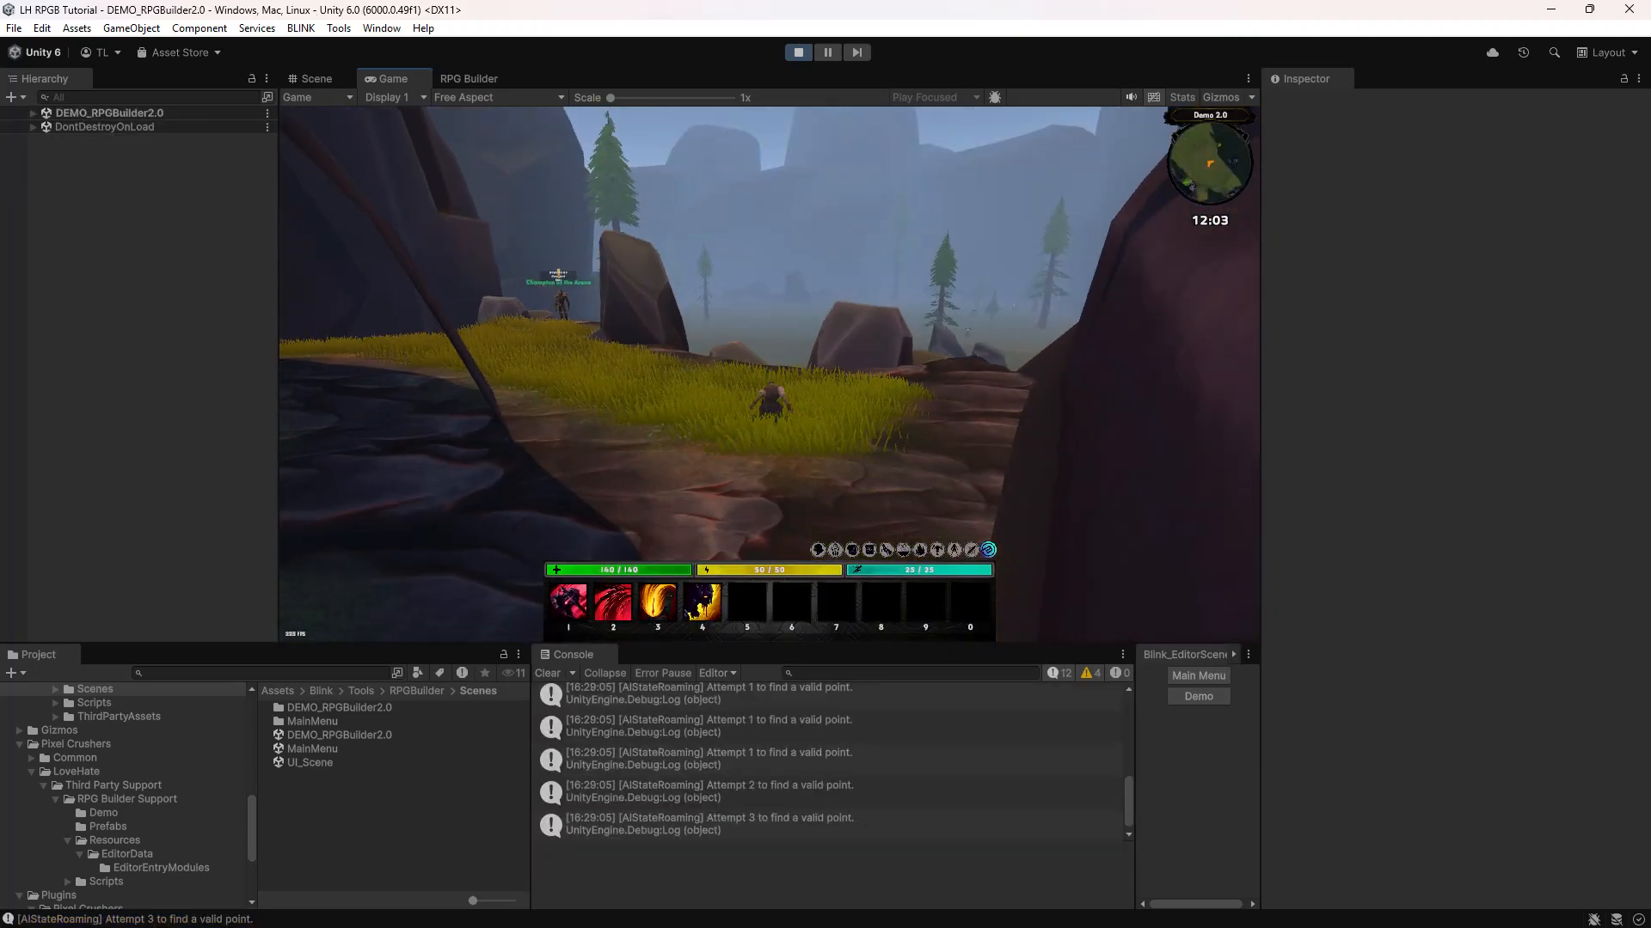
- Run the player character off the starting ledge and across the field to the boars near the dark rocks
key("w")
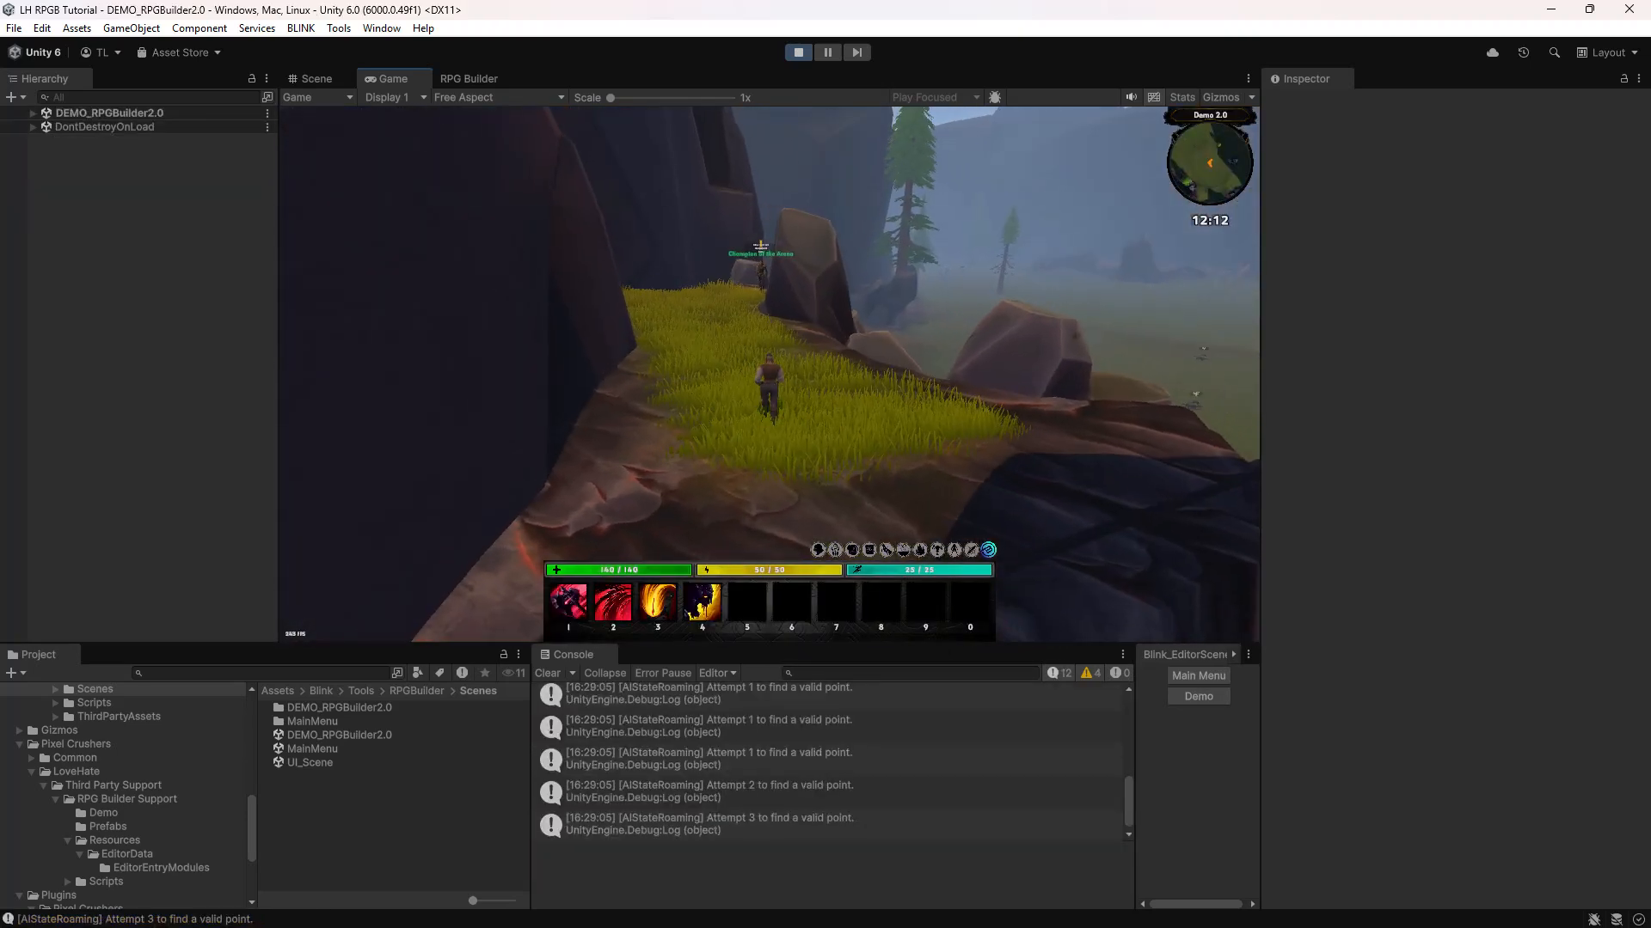
key("w")
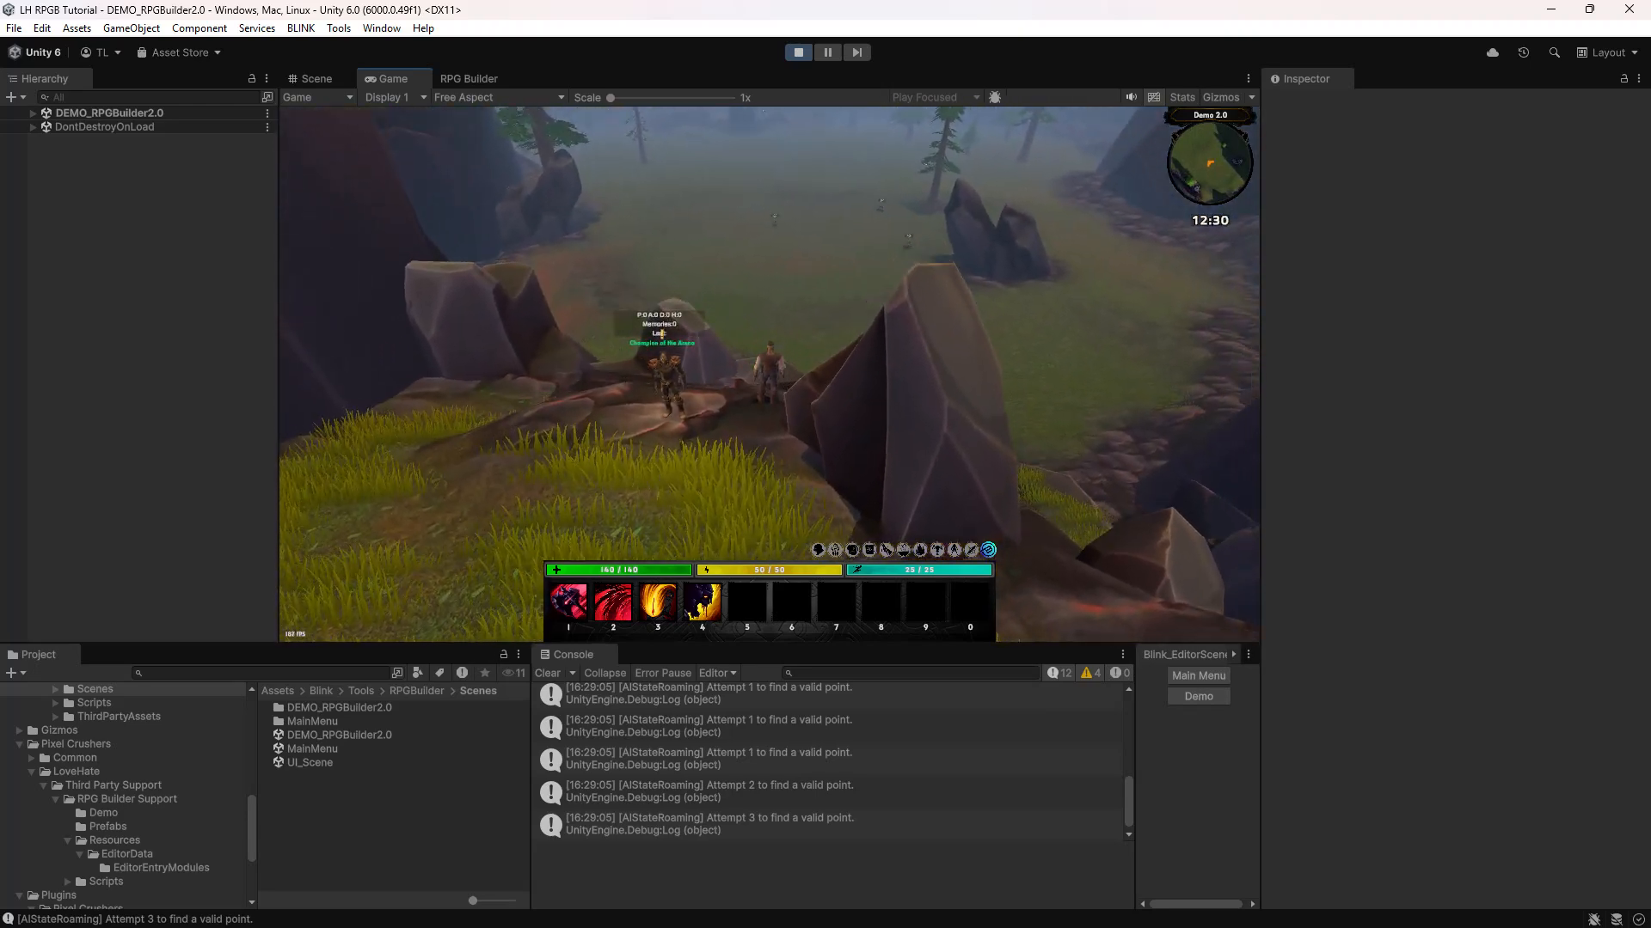
key("w")
key("space")
key("w")
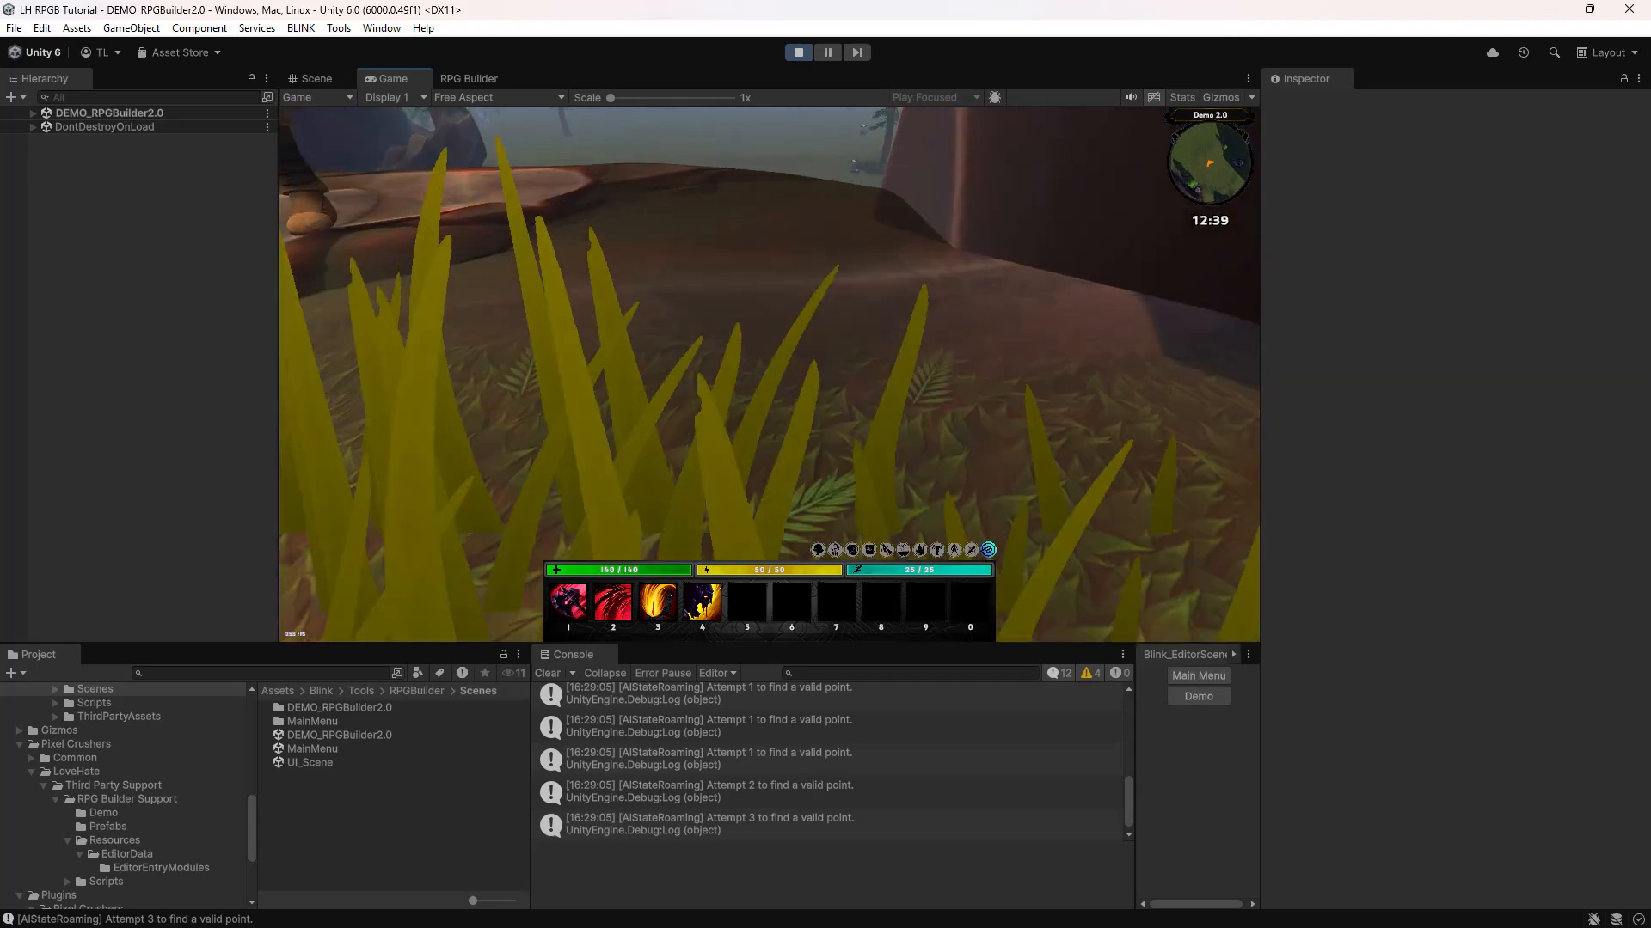
key("space")
key("w")
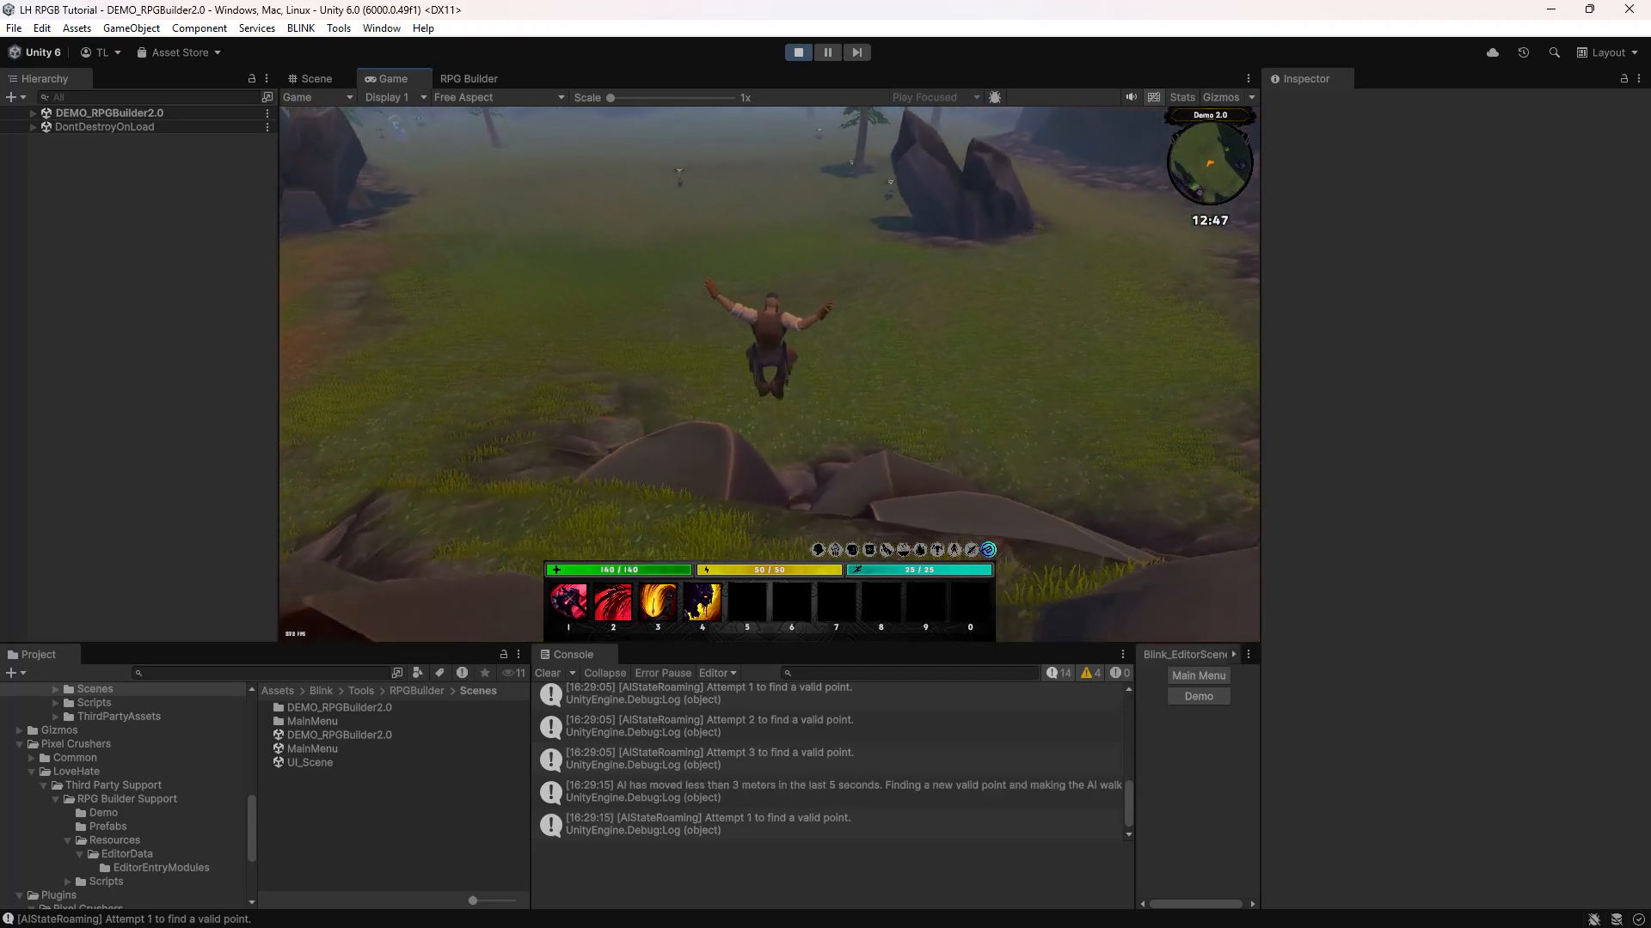
key("w")
key("space")
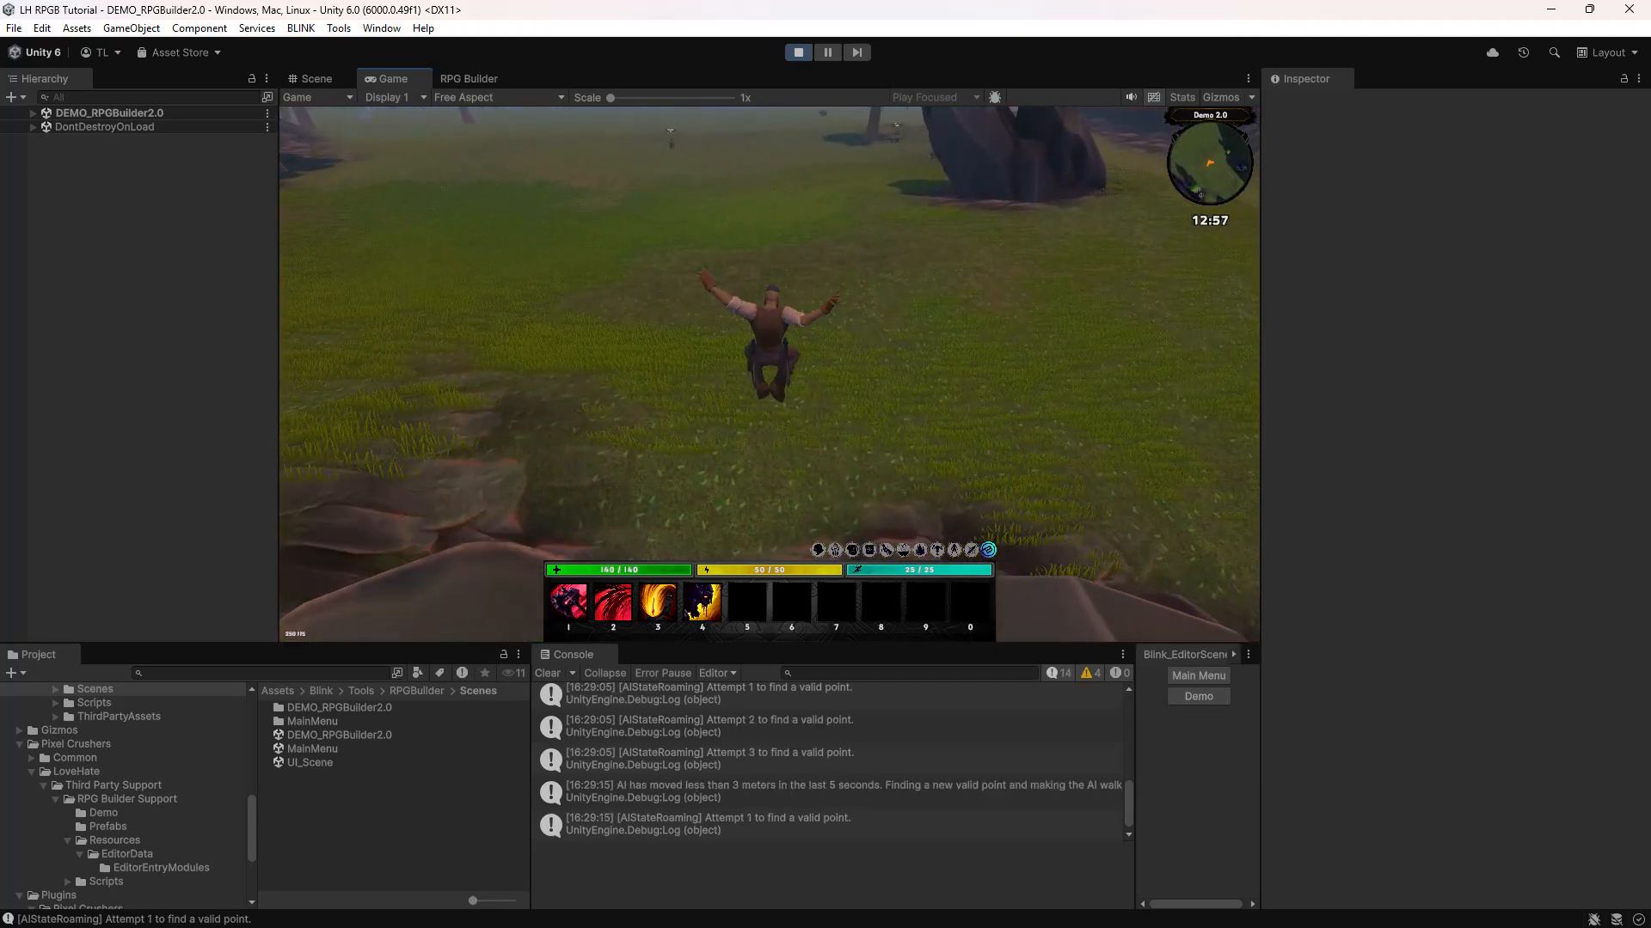
key("w")
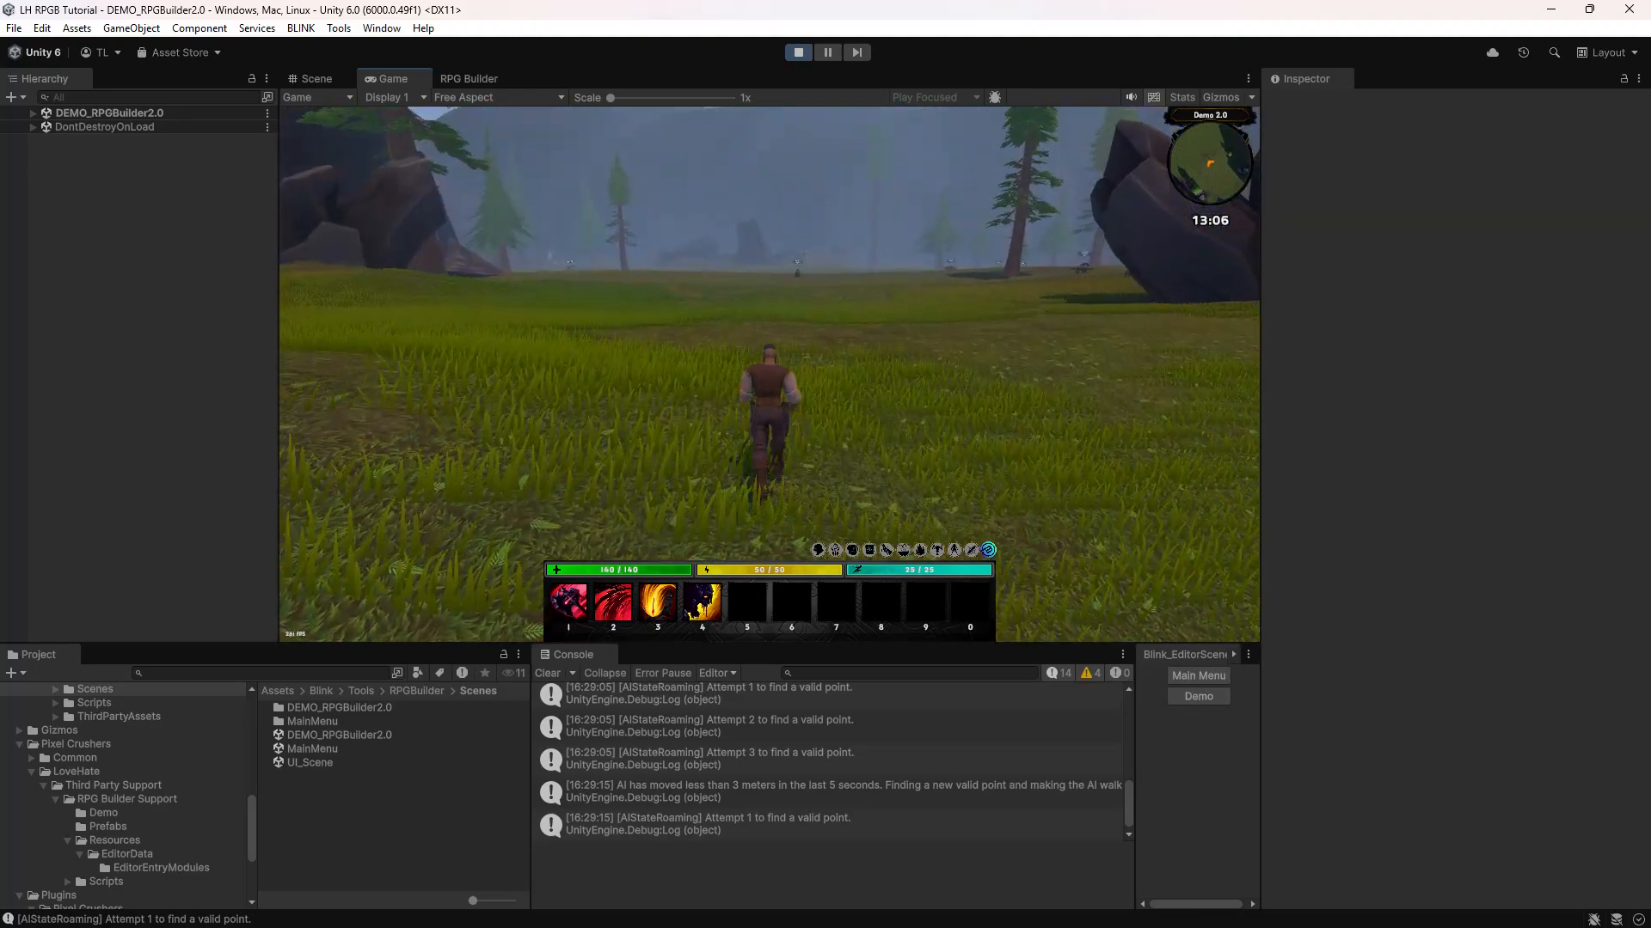
key("w")
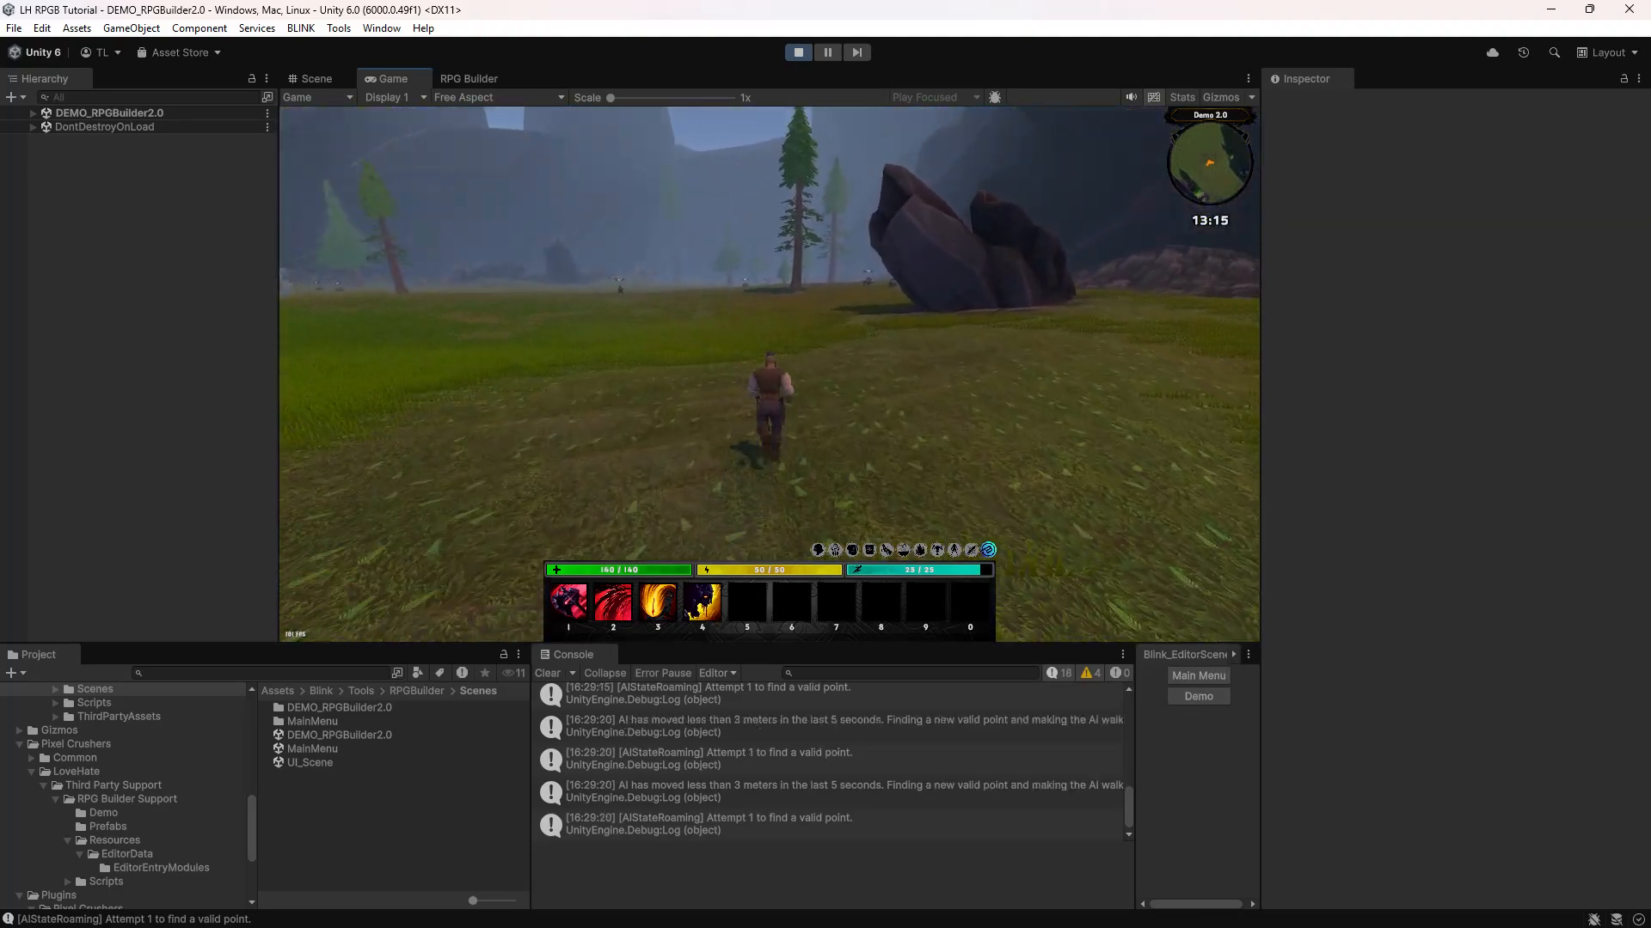
key("w")
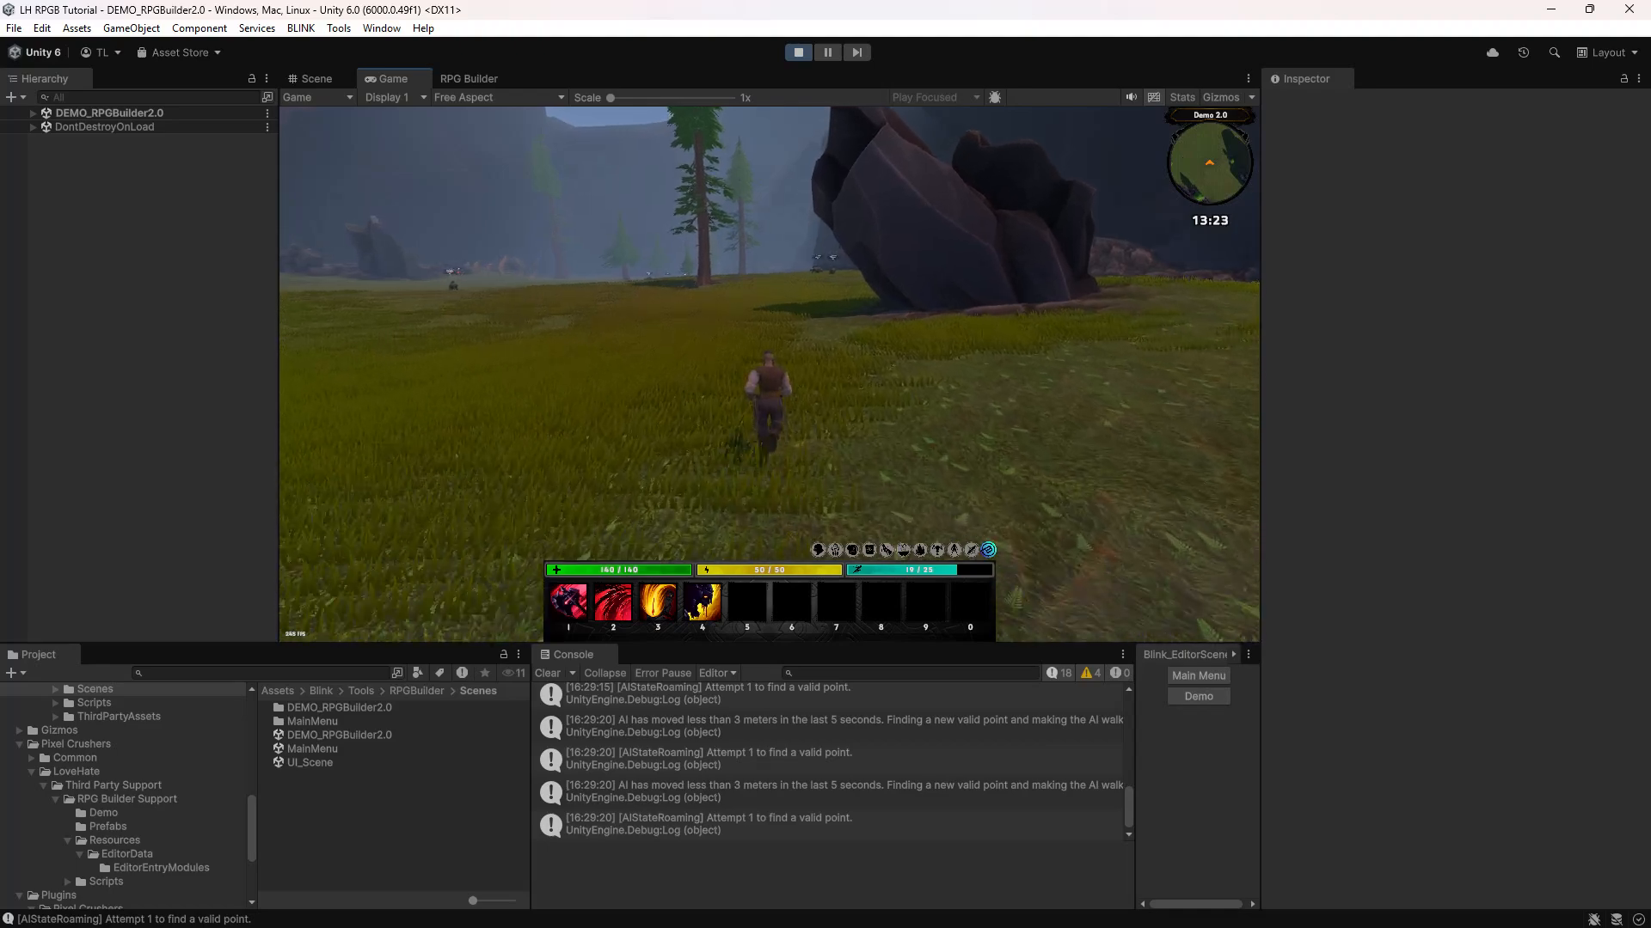
key("w")
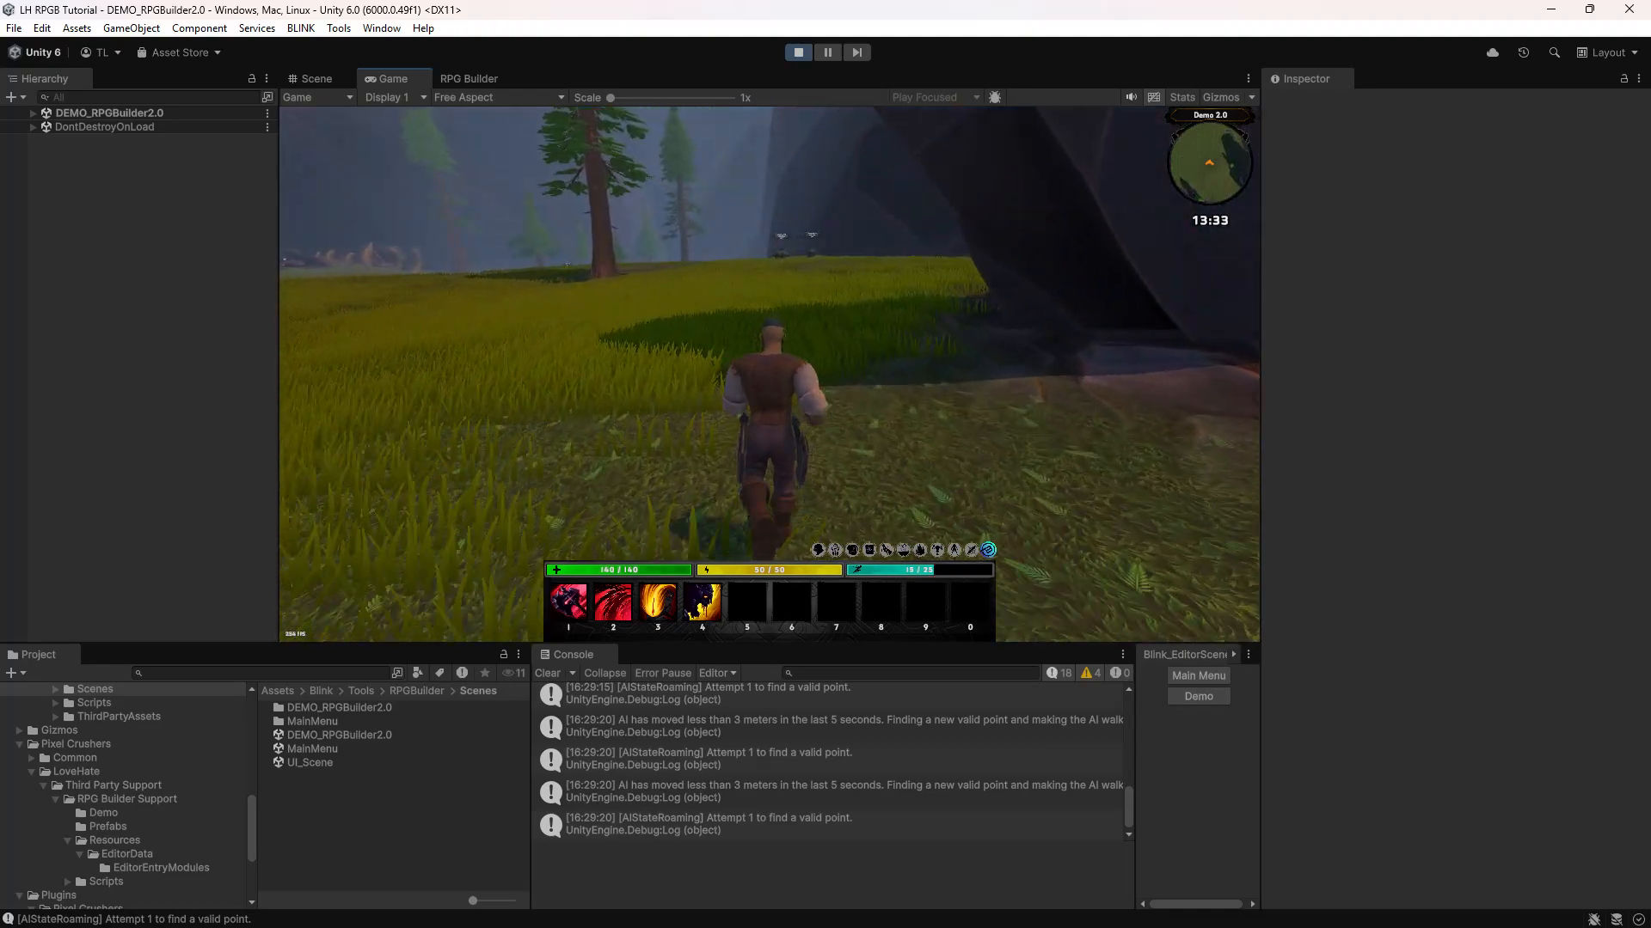
key("w")
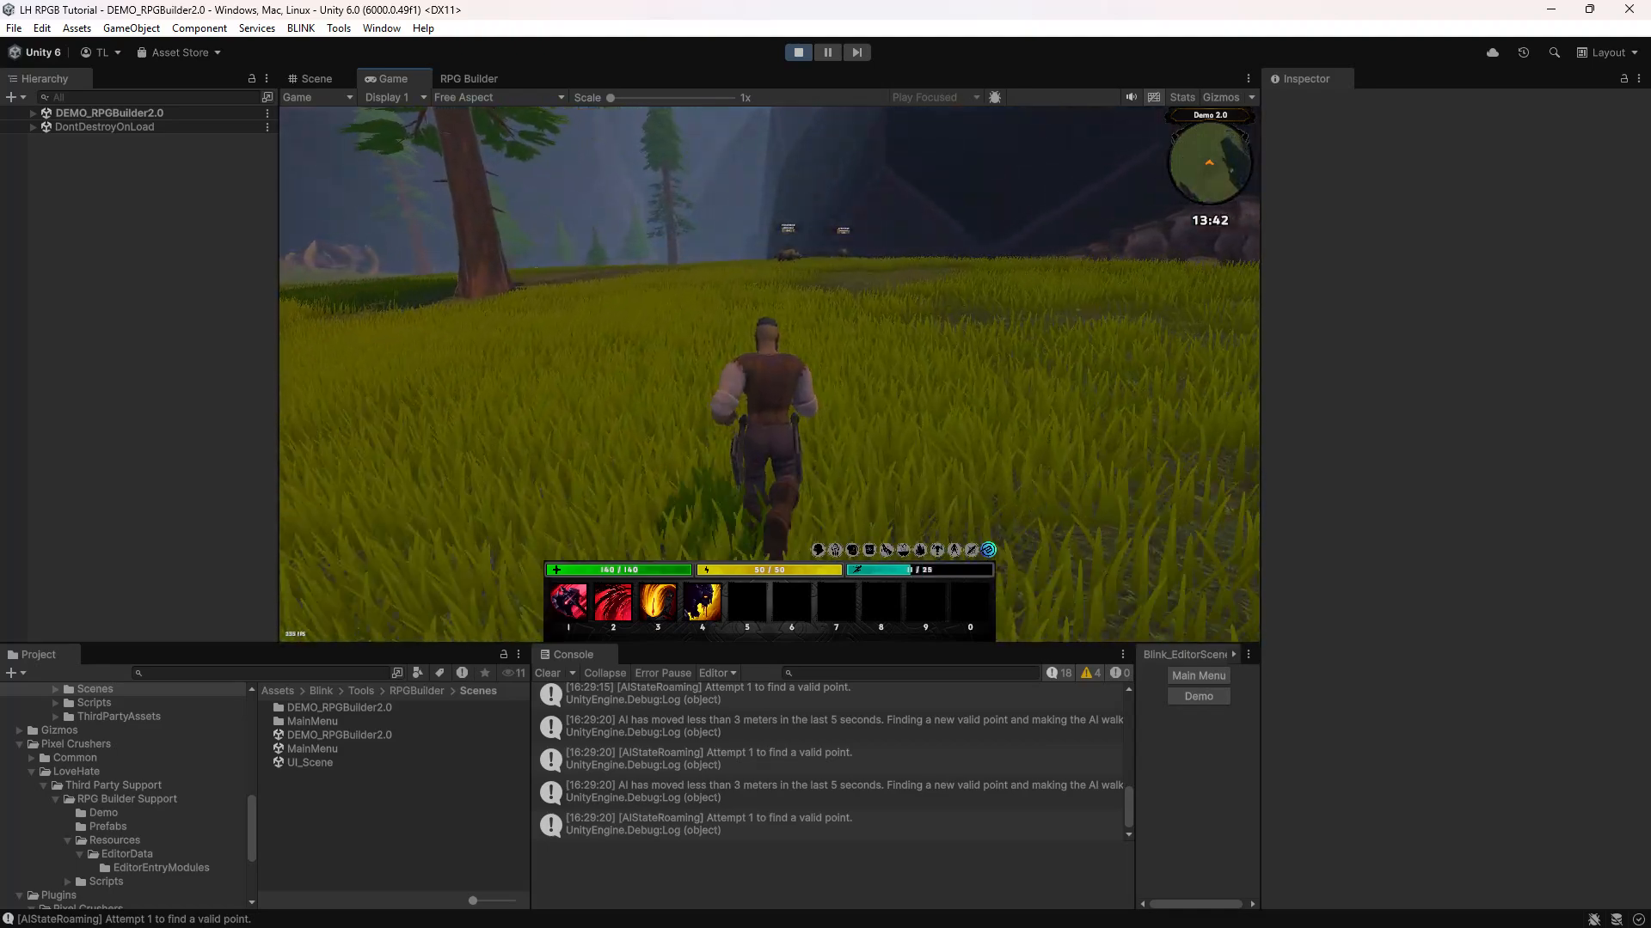
key("w")
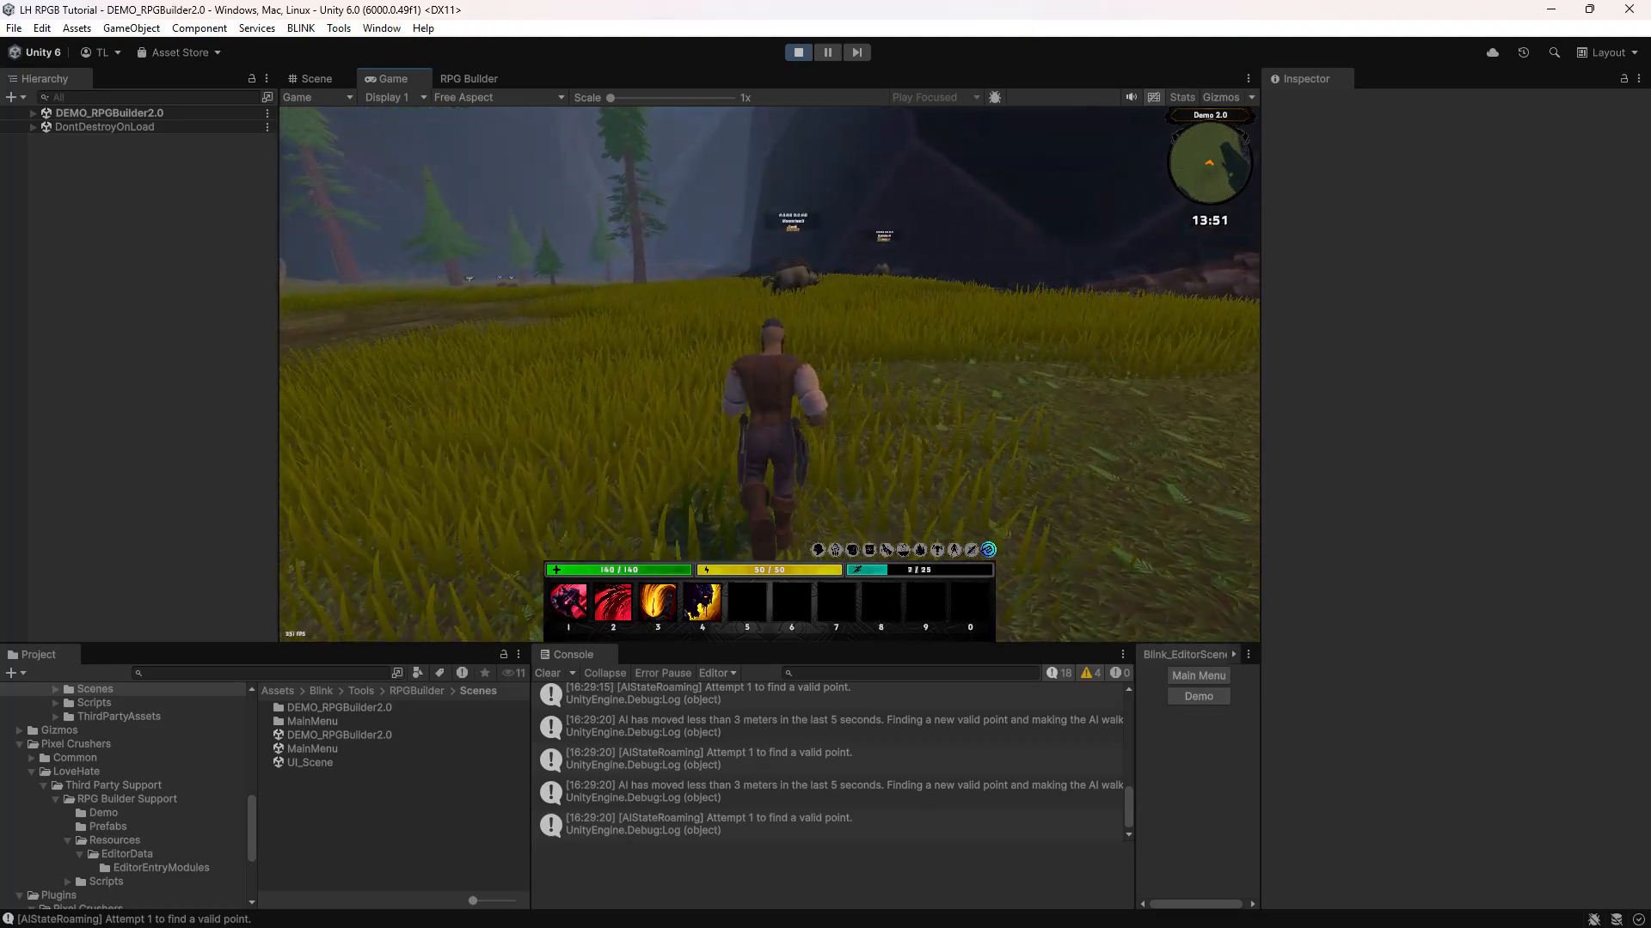
- Check the player's faction standings in the in-game character window and close it
key("c")
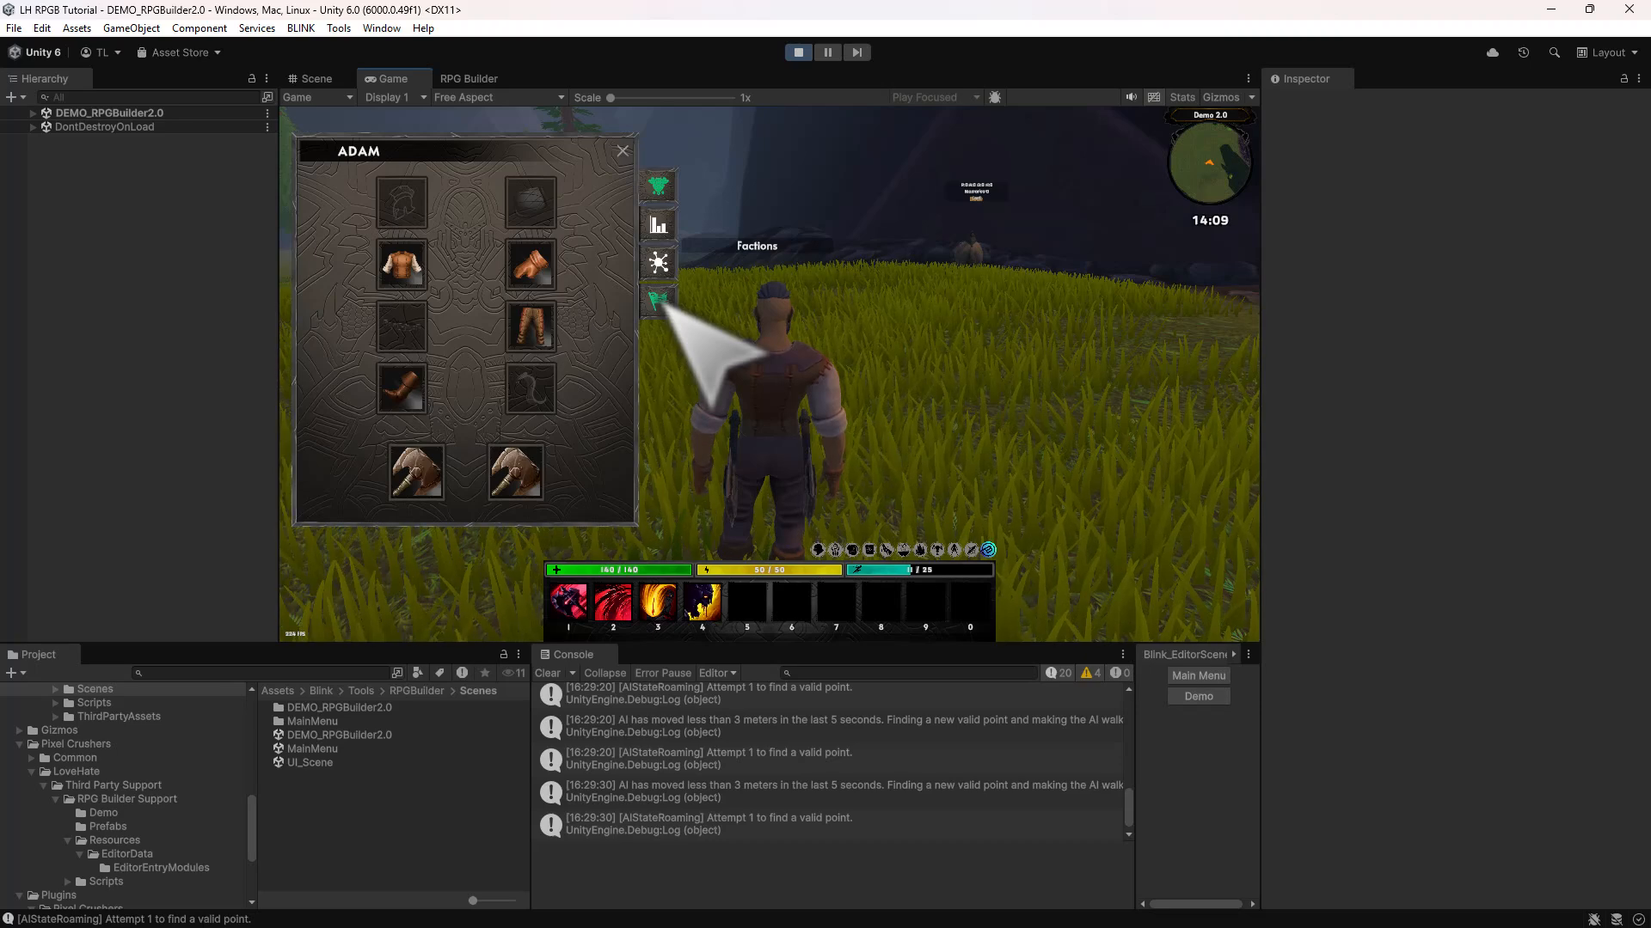
left_click(667, 302)
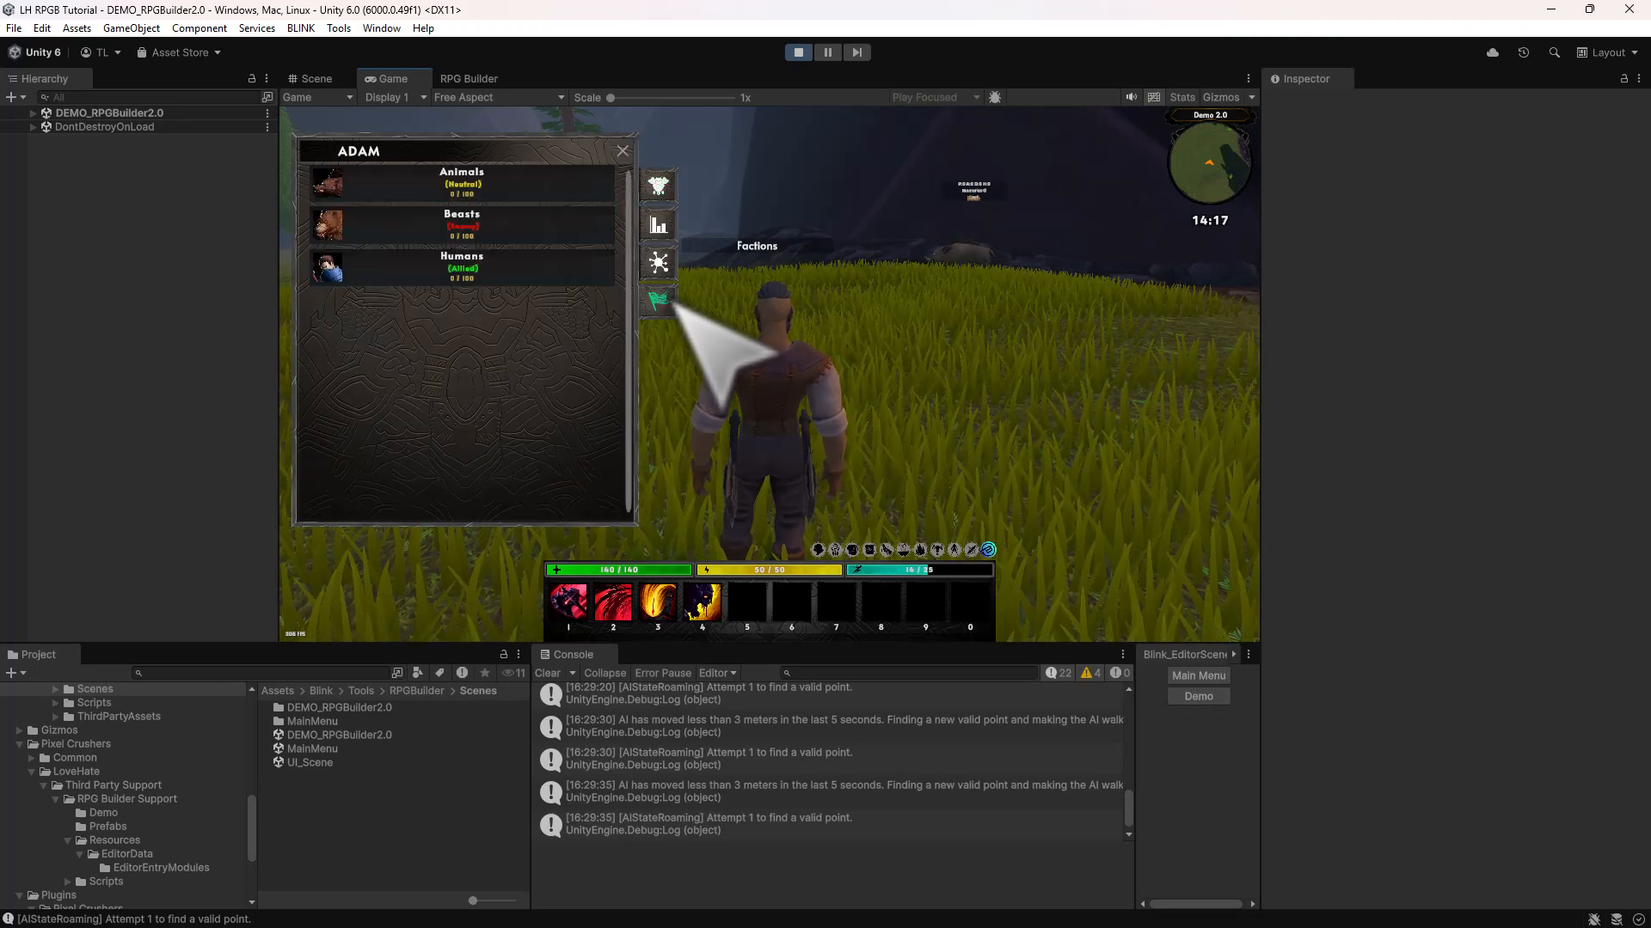
key("c")
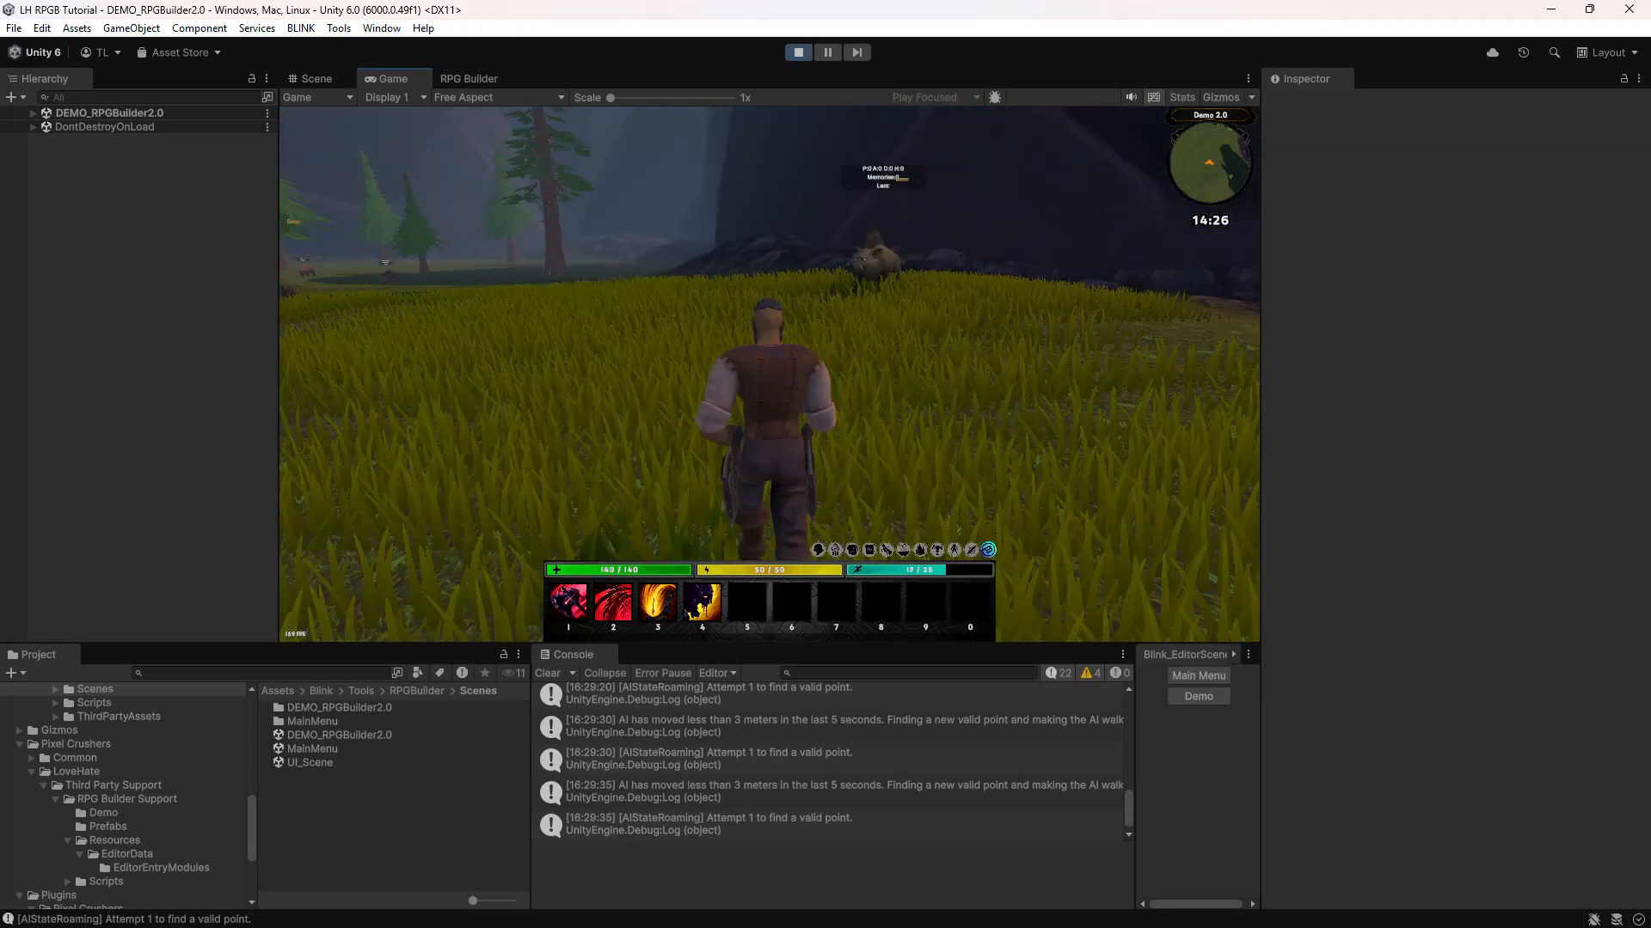
- Attack the boar near the dark rocks repeatedly with the ability in slot 1 until it is killed
key("1")
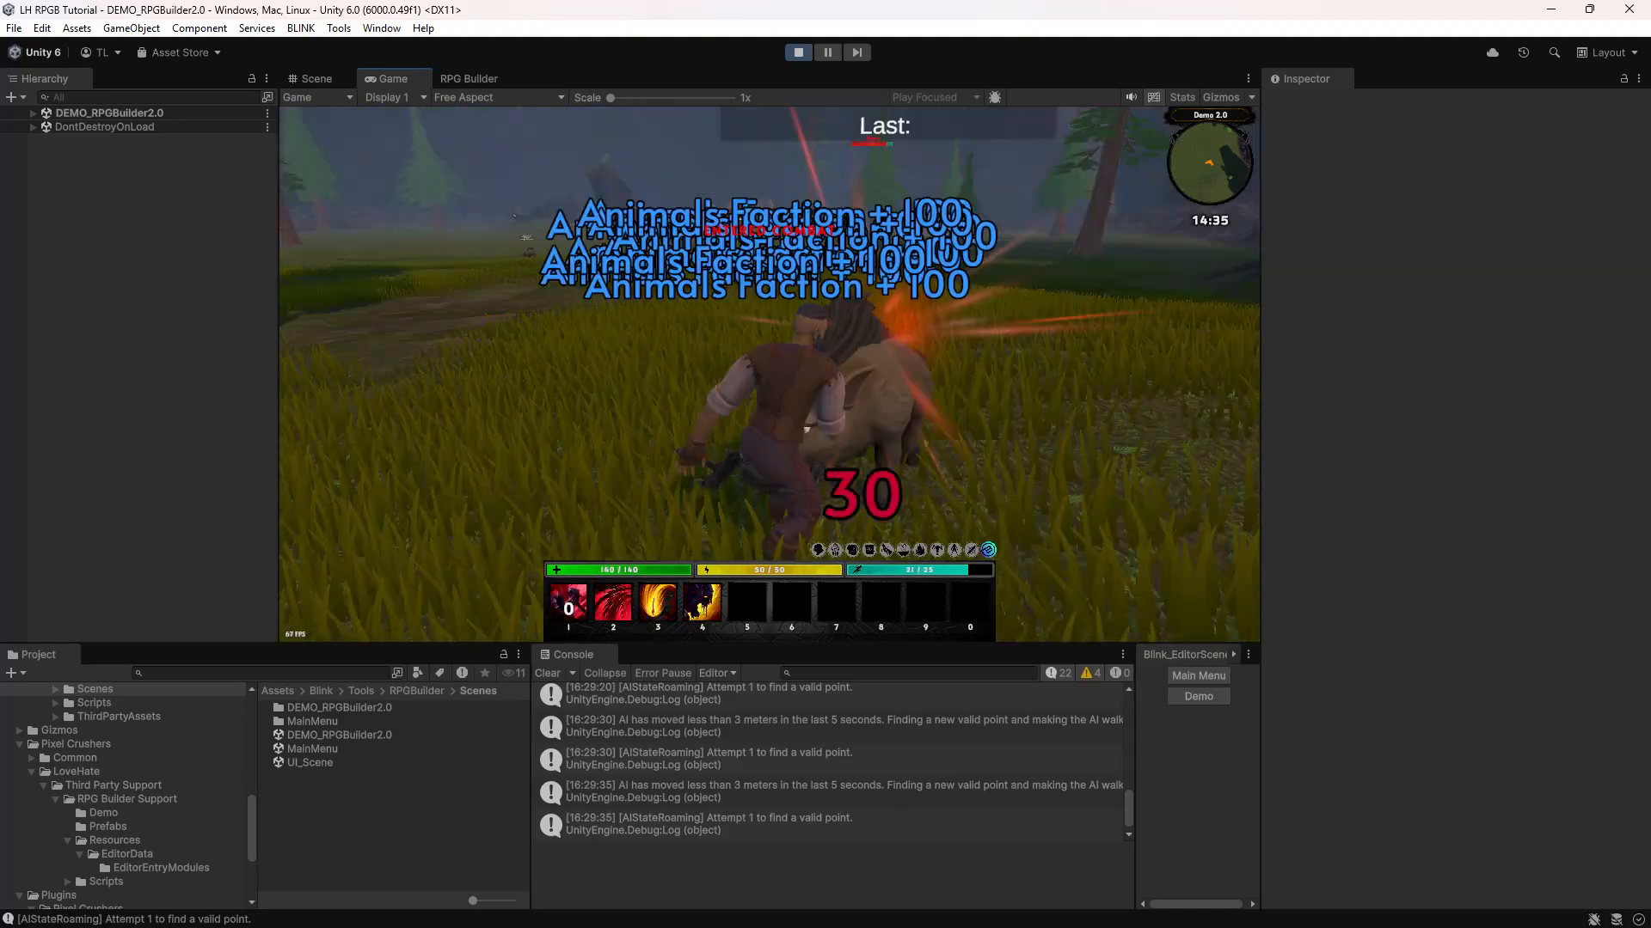
key("1")
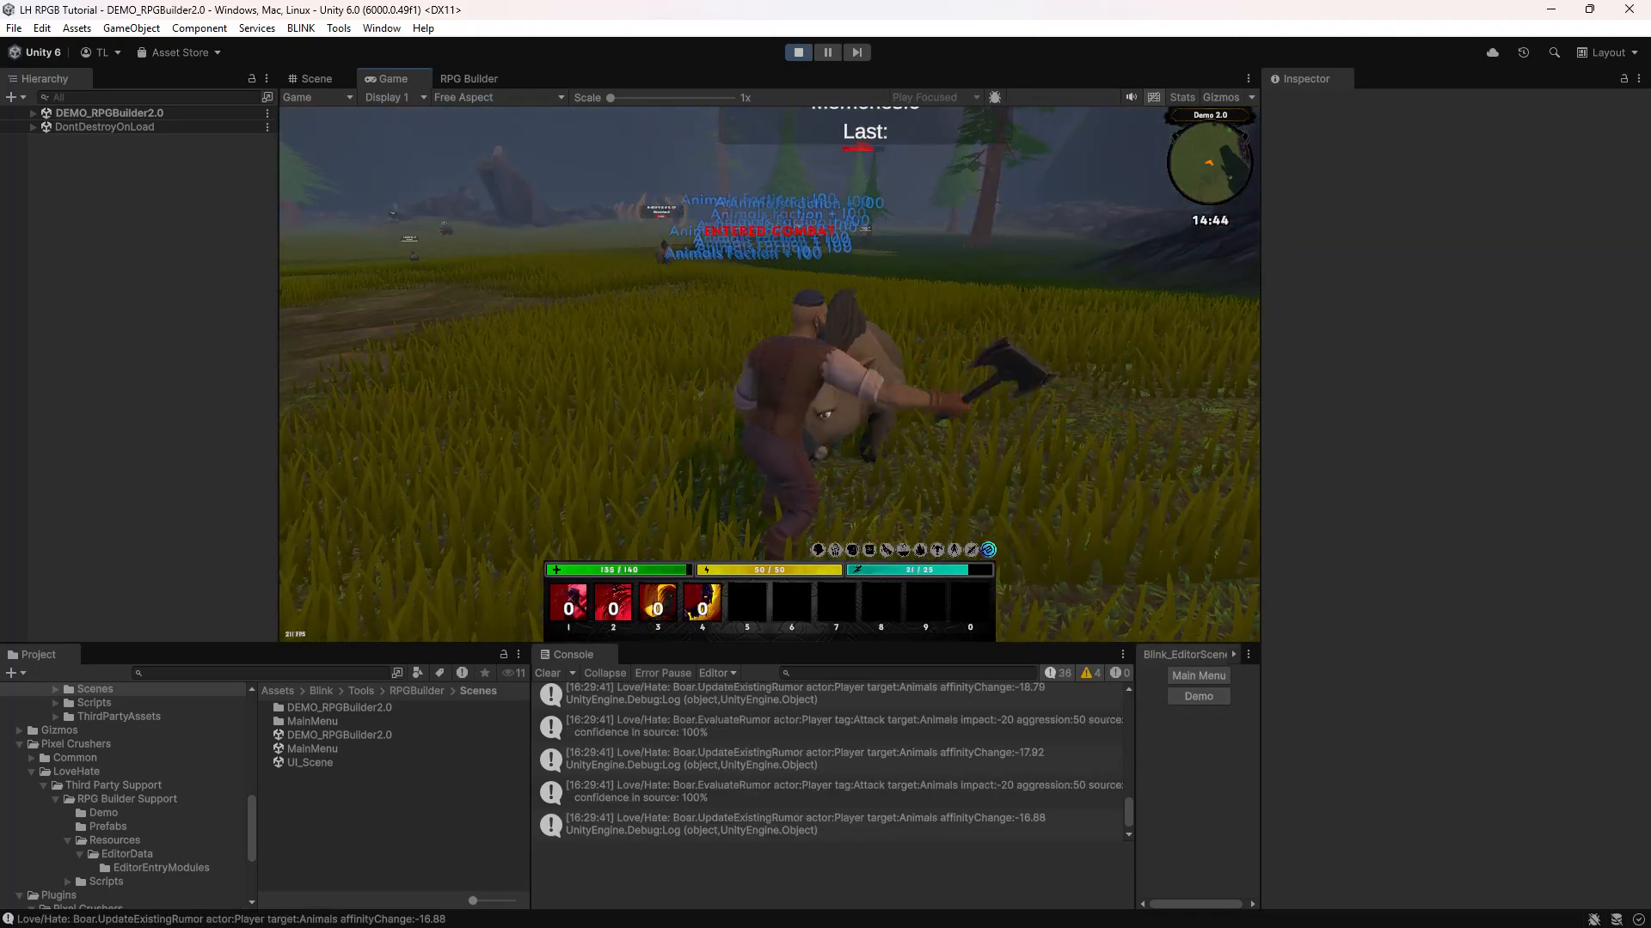
key("1")
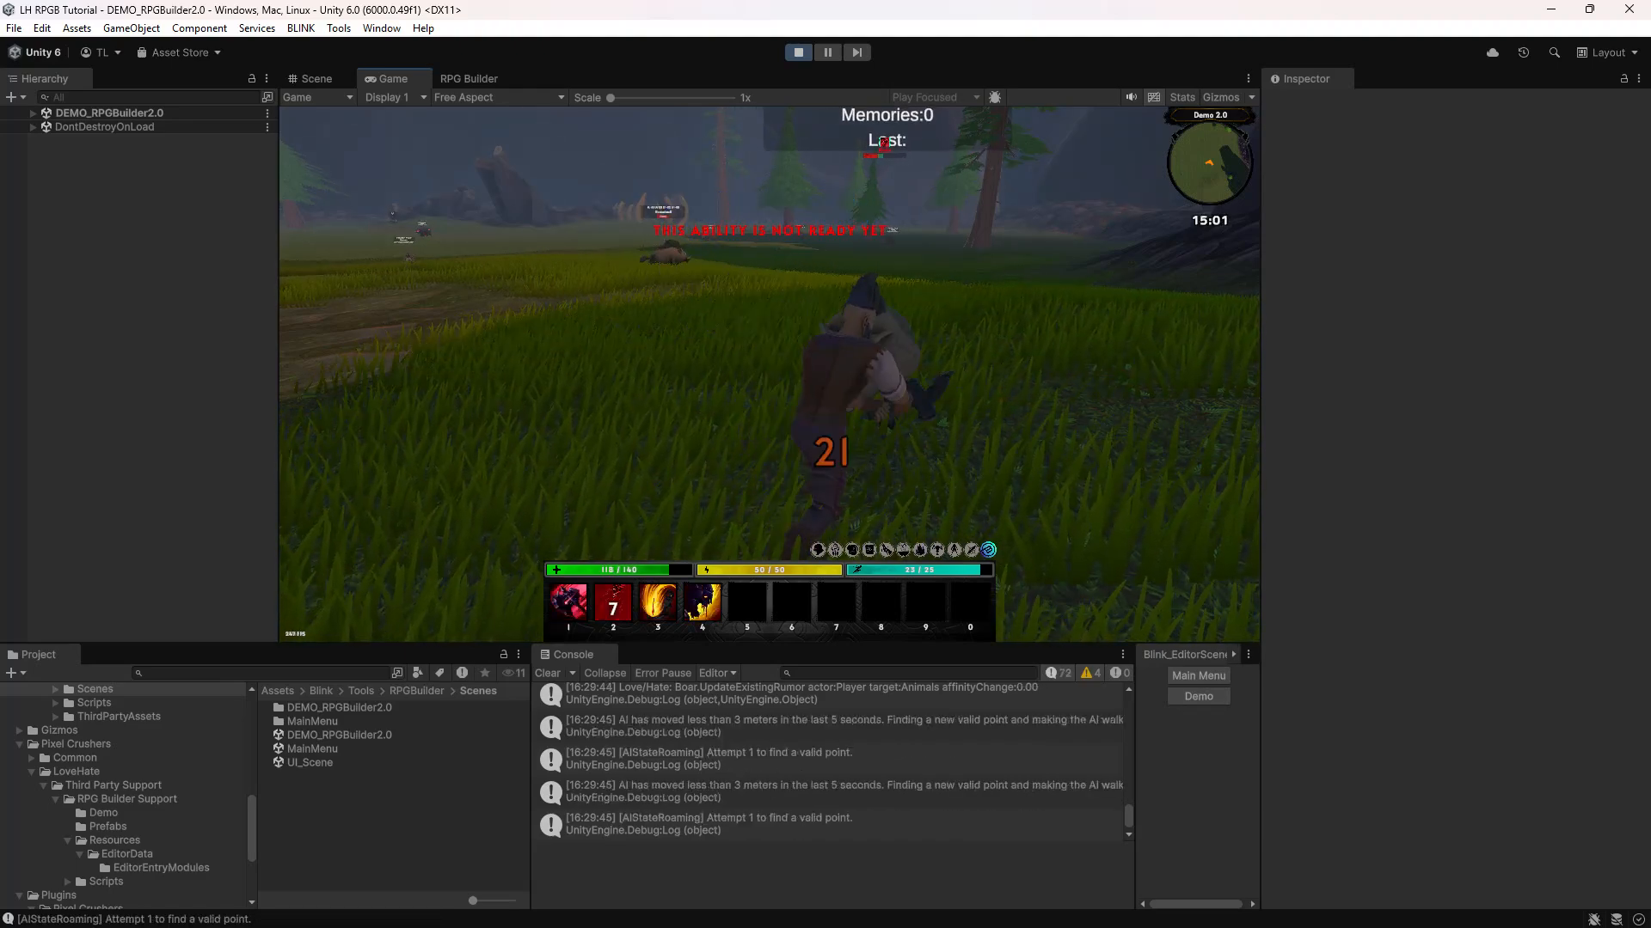
key("1")
key("1")
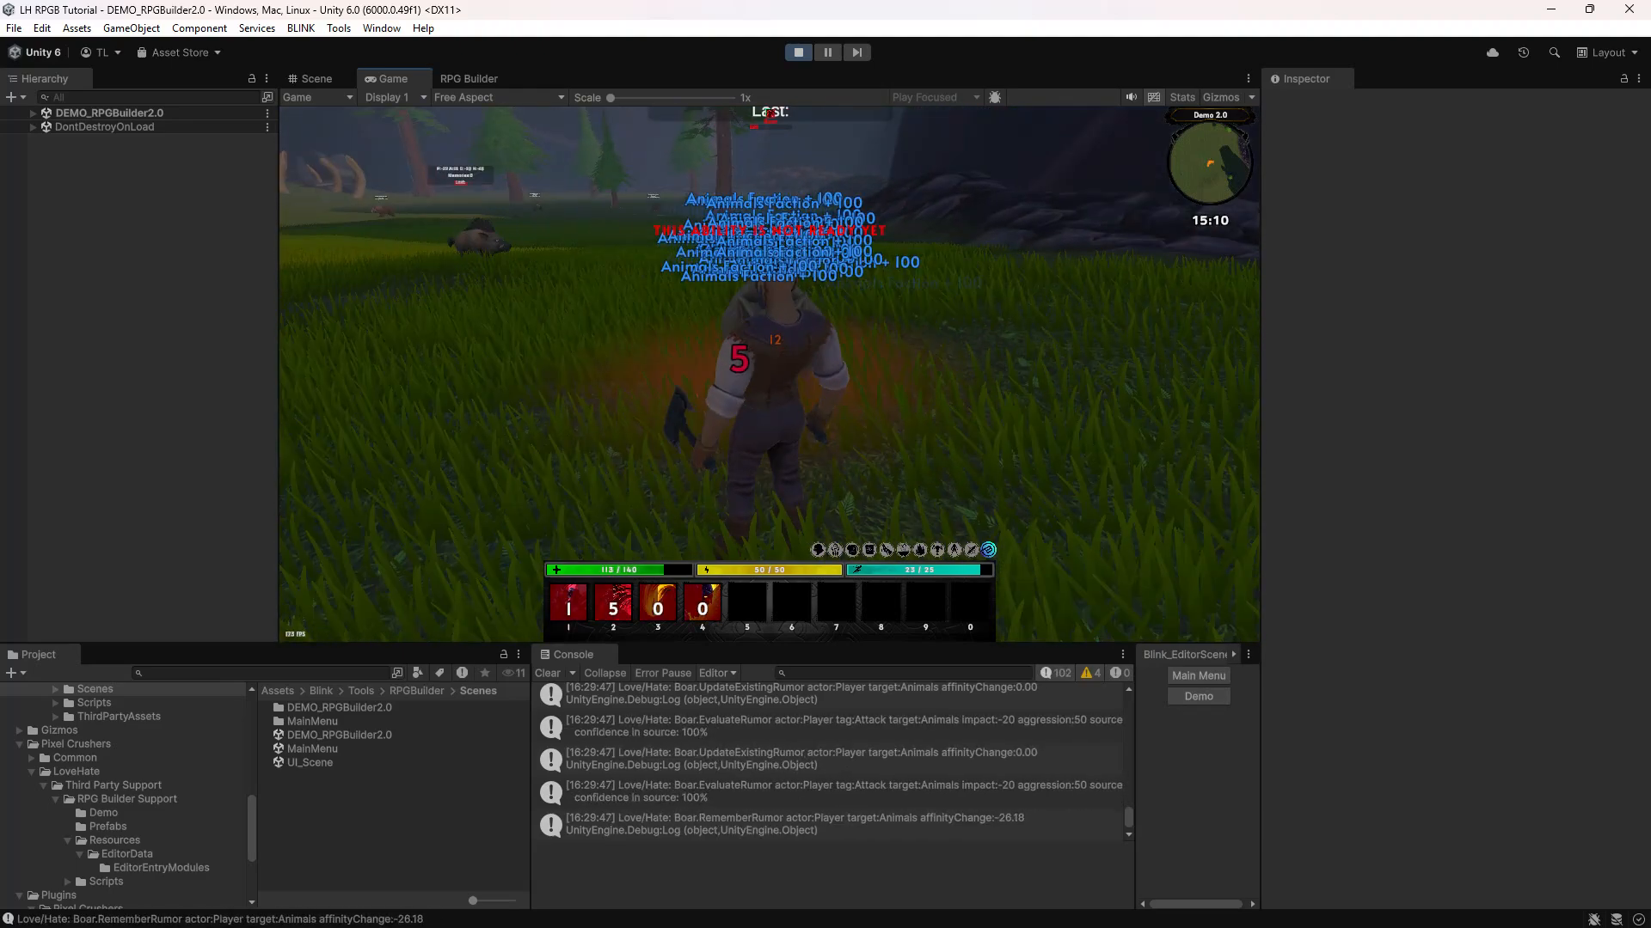
key("1")
key("1")
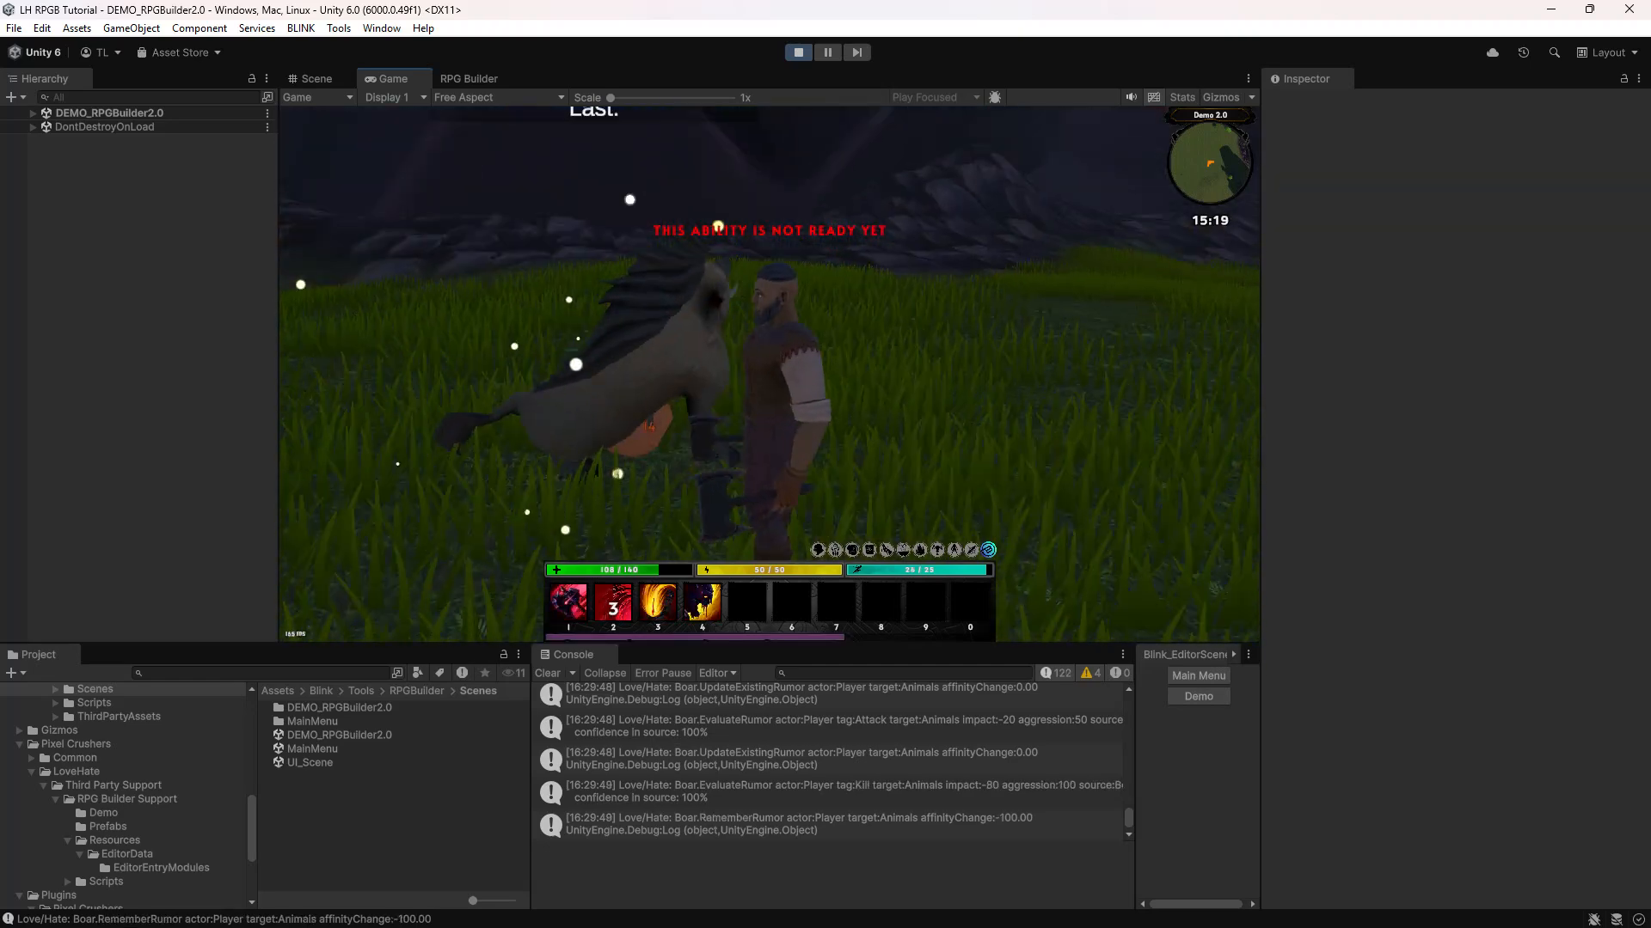
- Review the player's faction standings after the kill, close the character window and back away from the boar's loot
key("c")
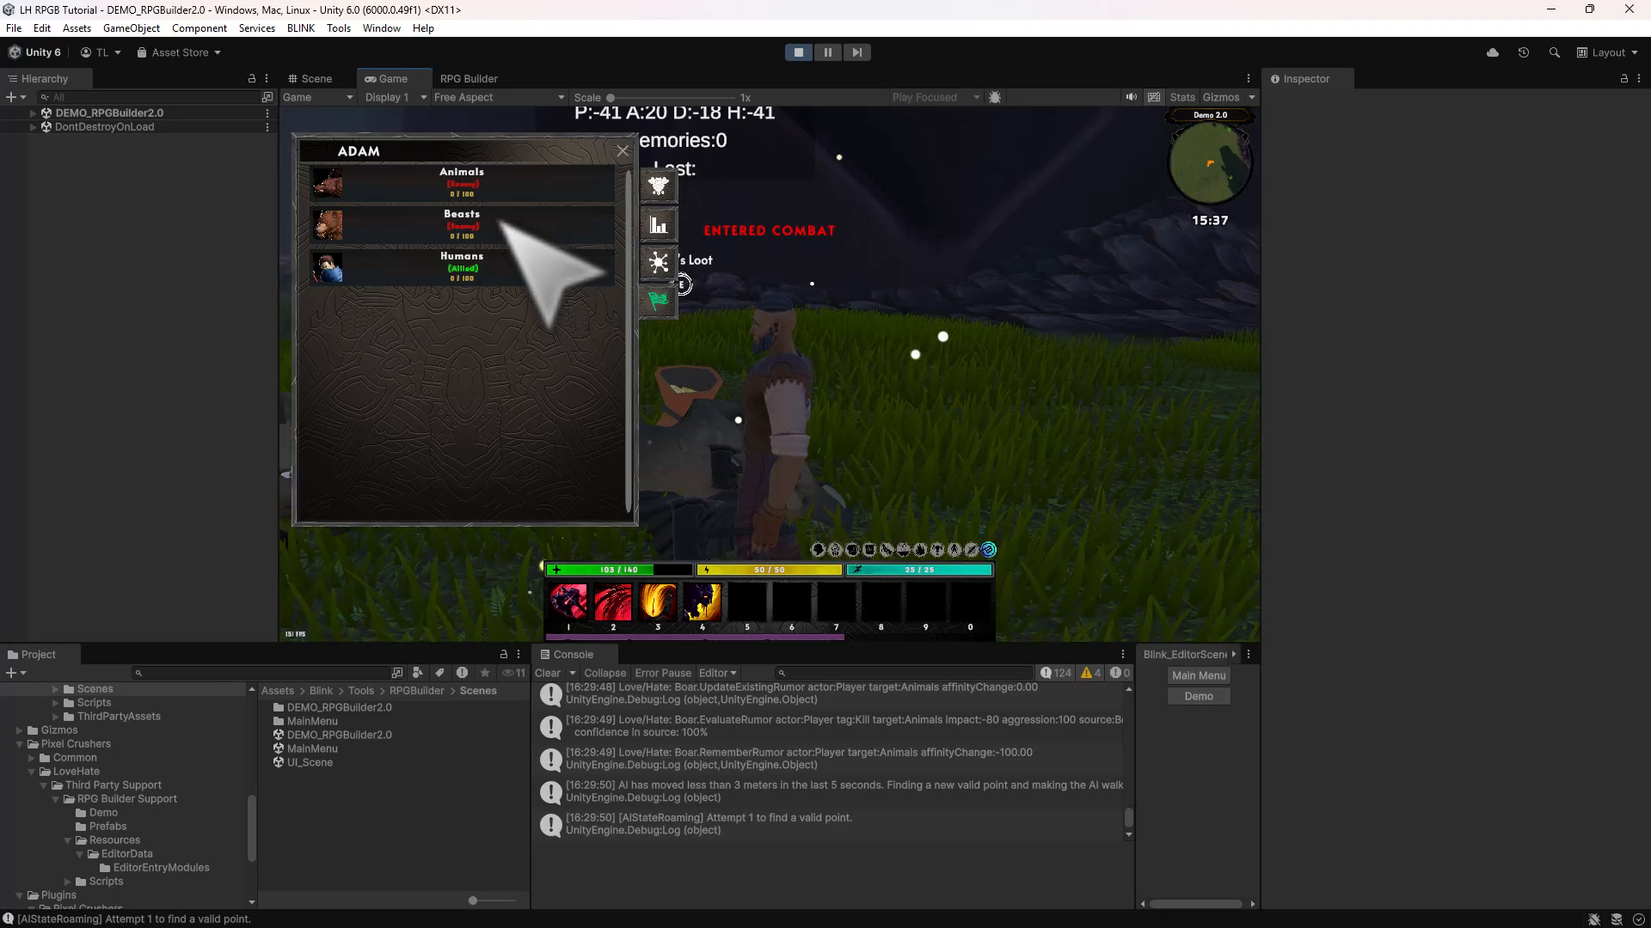
key("c")
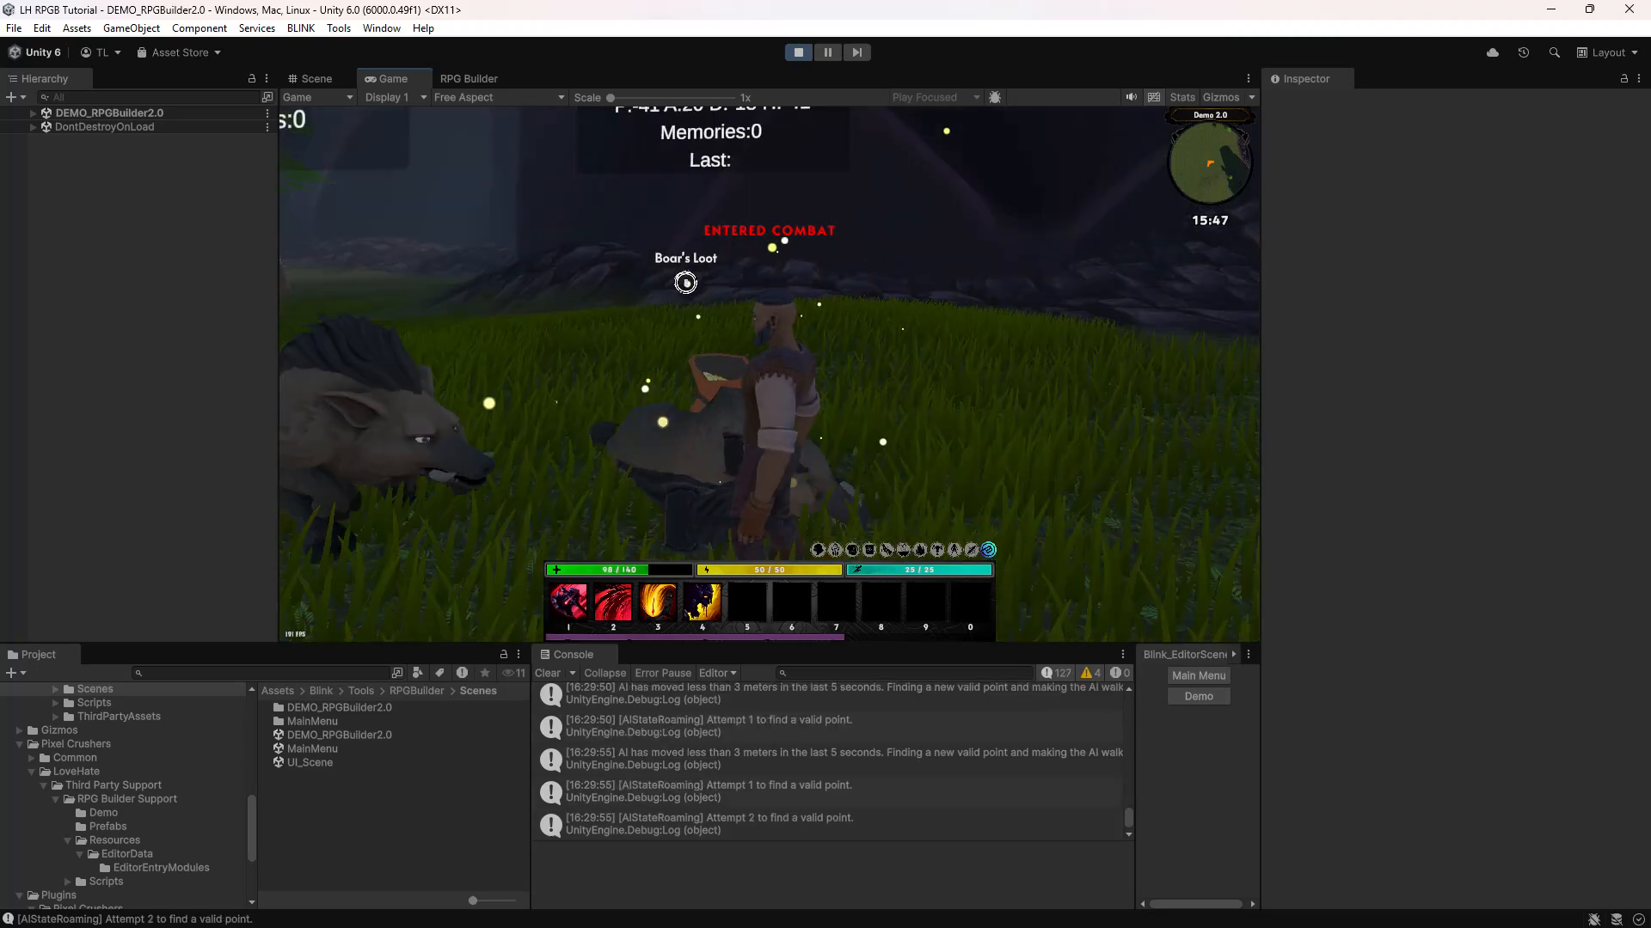
key("s")
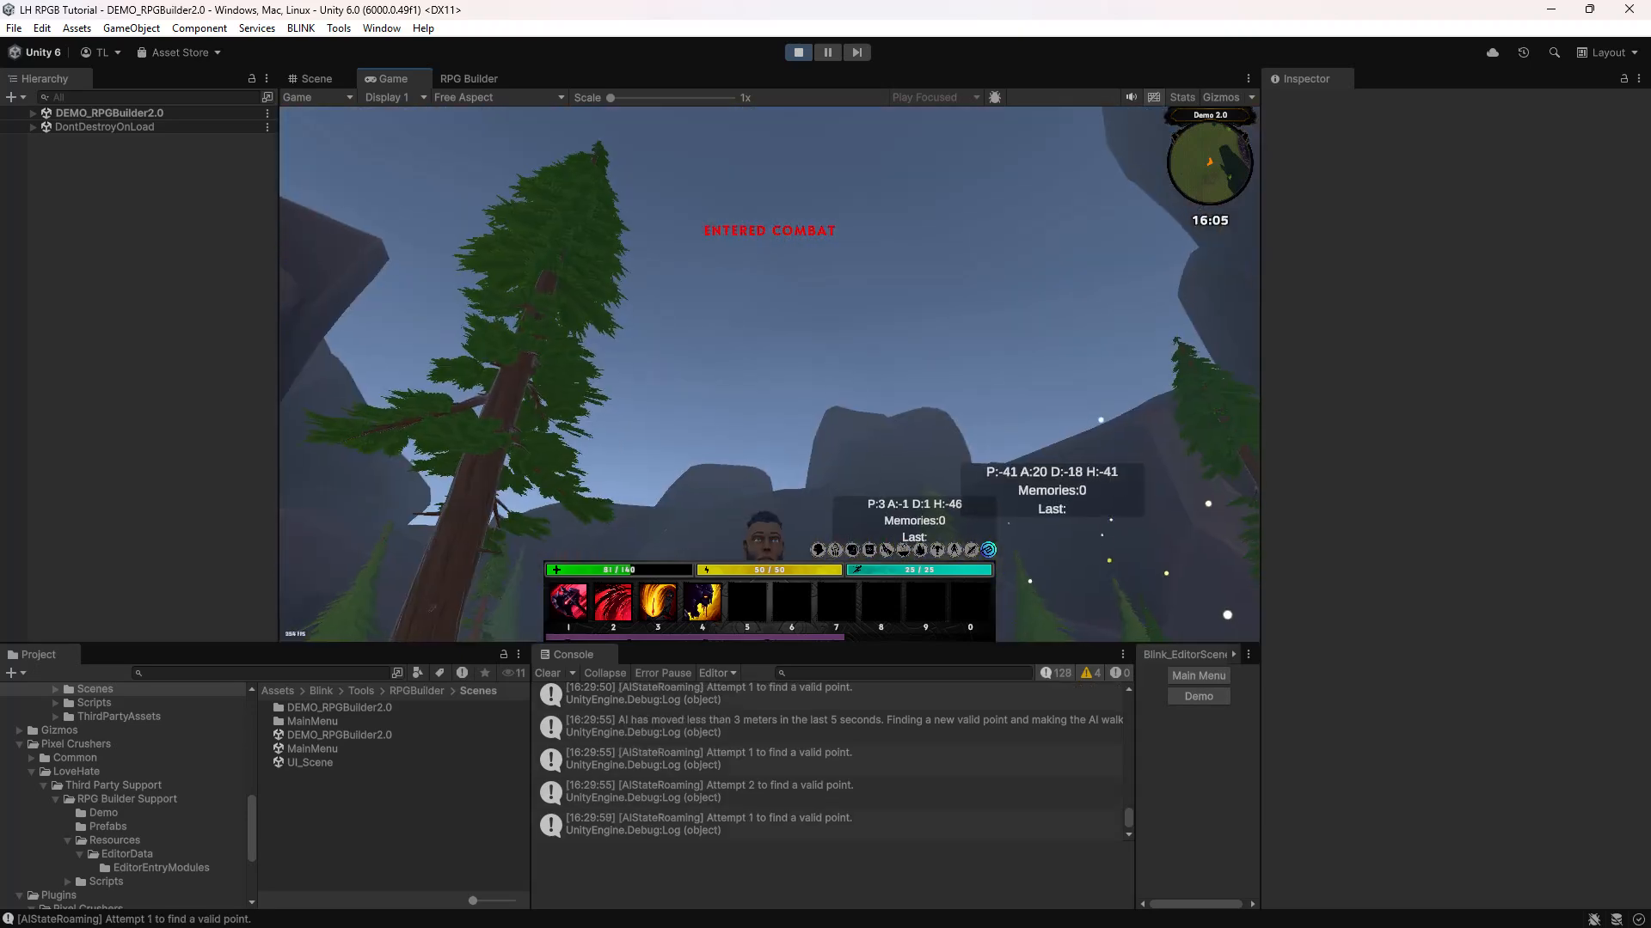
- Open the in-game options, pause play mode, and select the first Boar object in the DEMO_RPGBuilder2.0 scene
key("Escape")
left_click(828, 54)
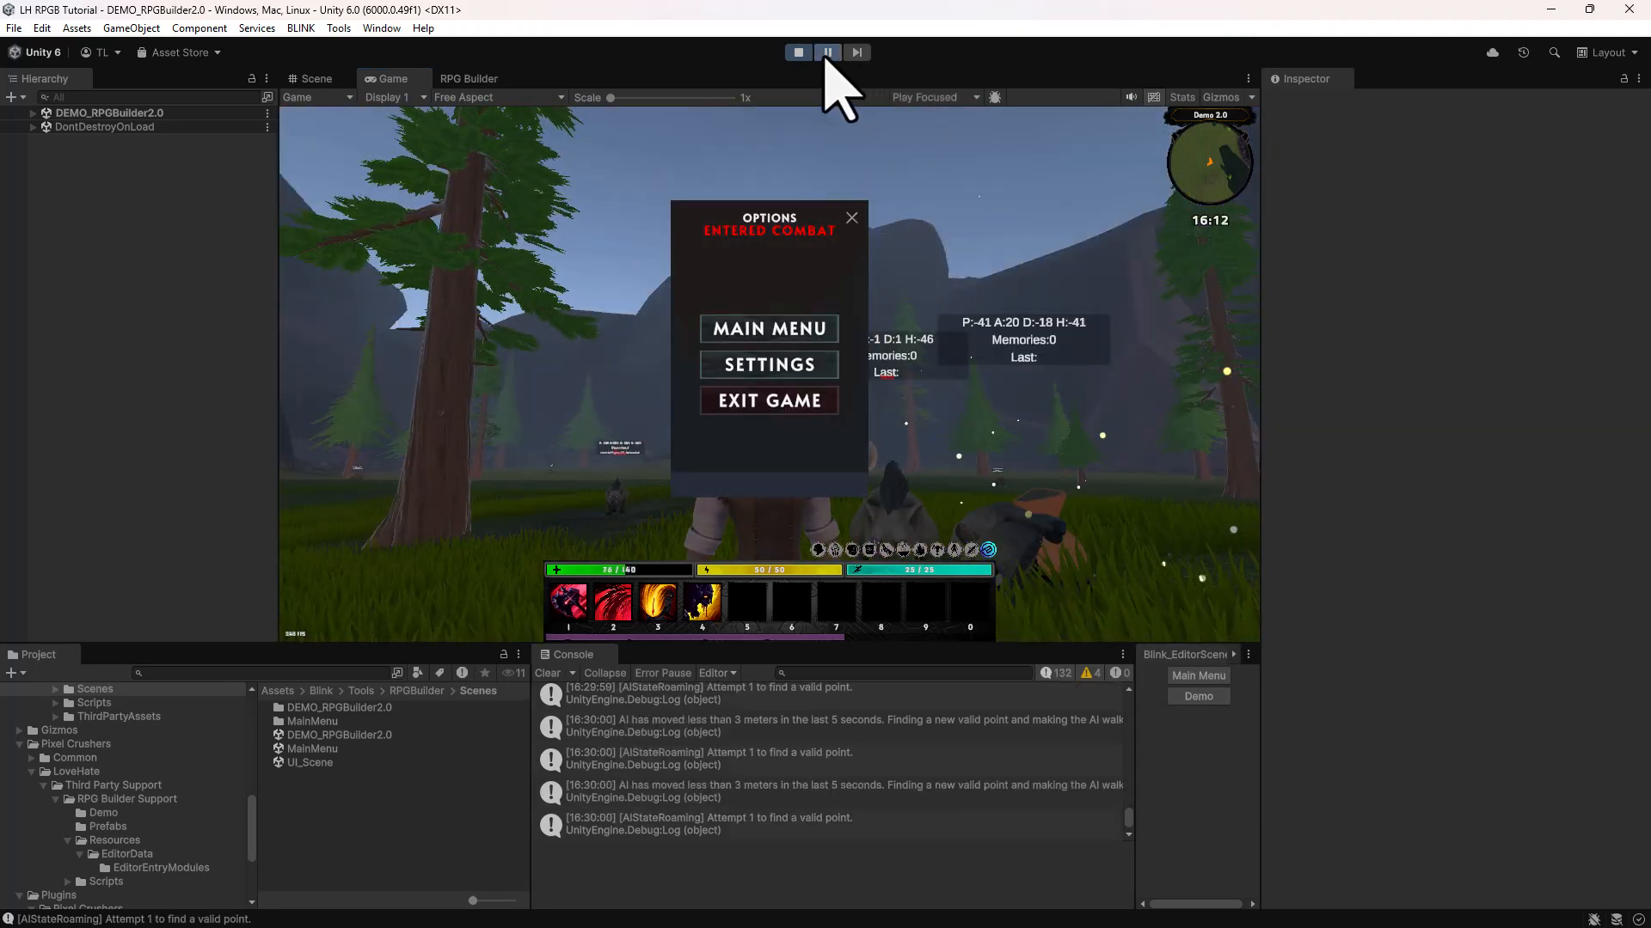
left_click(33, 113)
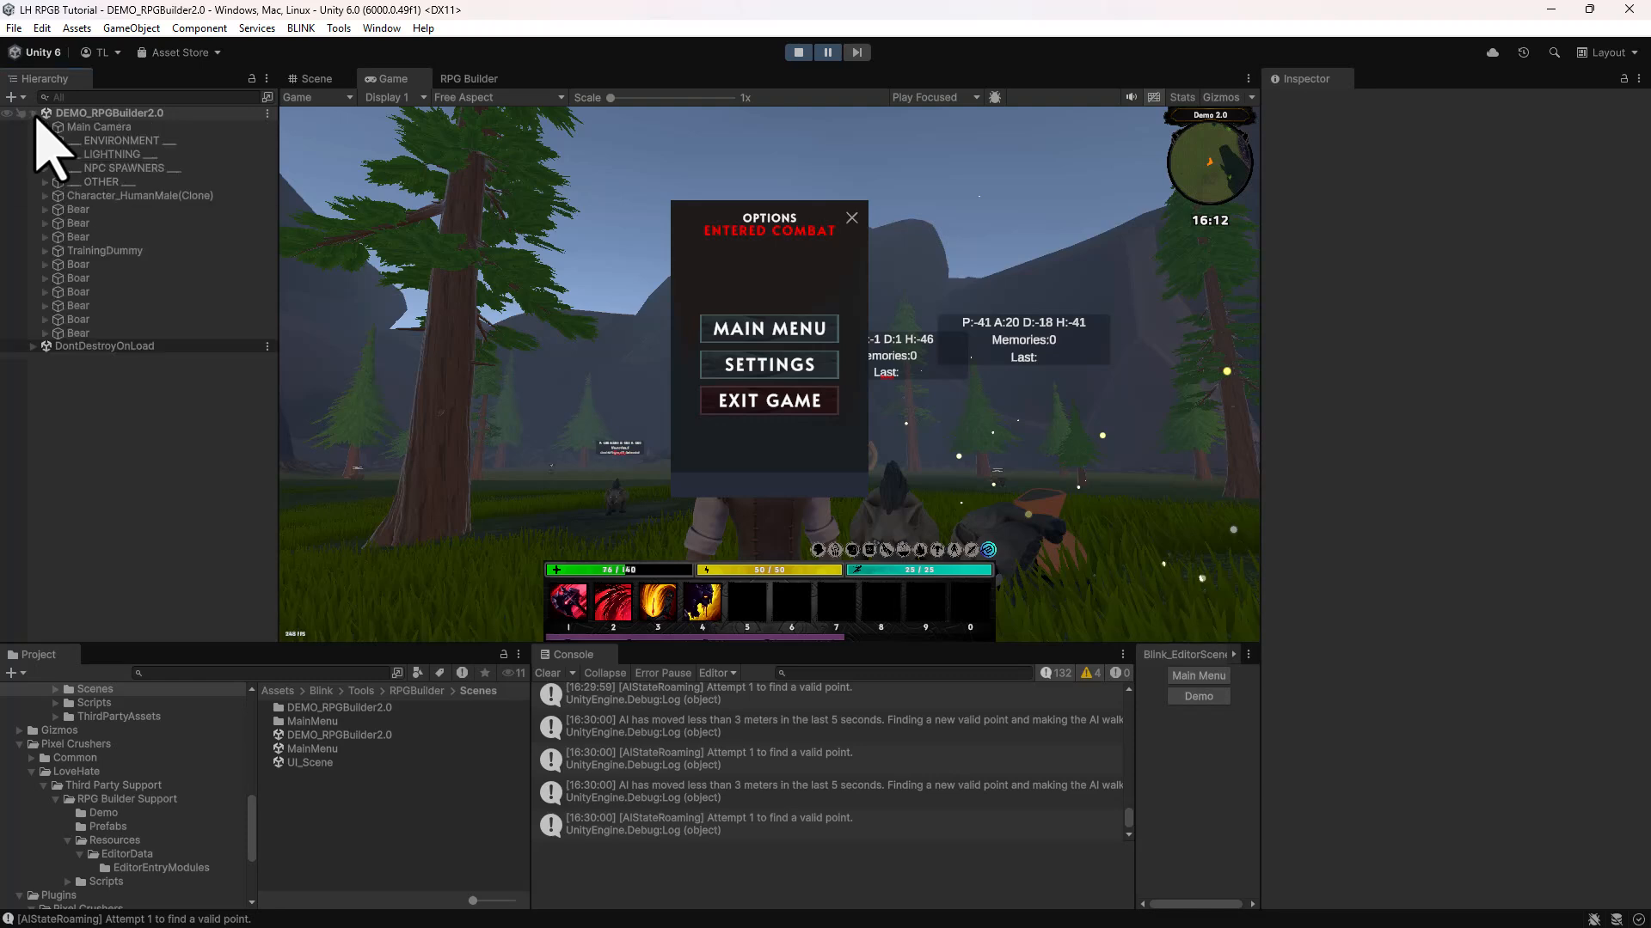
left_click(69, 265)
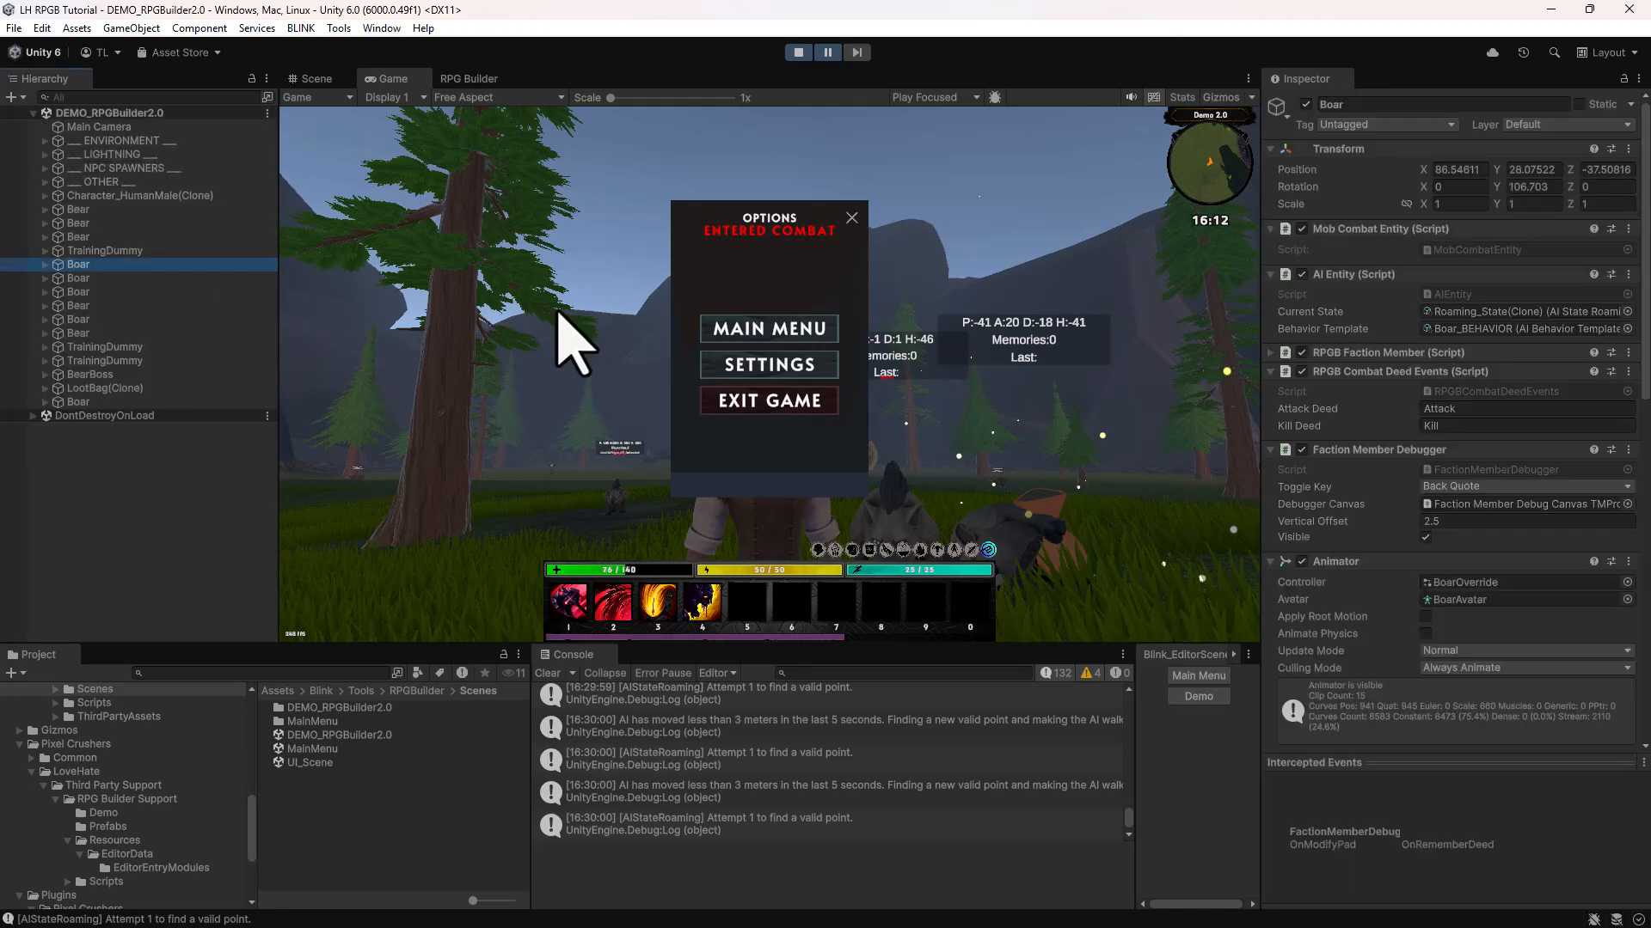
- Examine the relationships and memories in the Boar's RPGB Faction Member component, and exit play mode
scroll(1410, 341, "down", 1)
scroll(1403, 299, "up", 1)
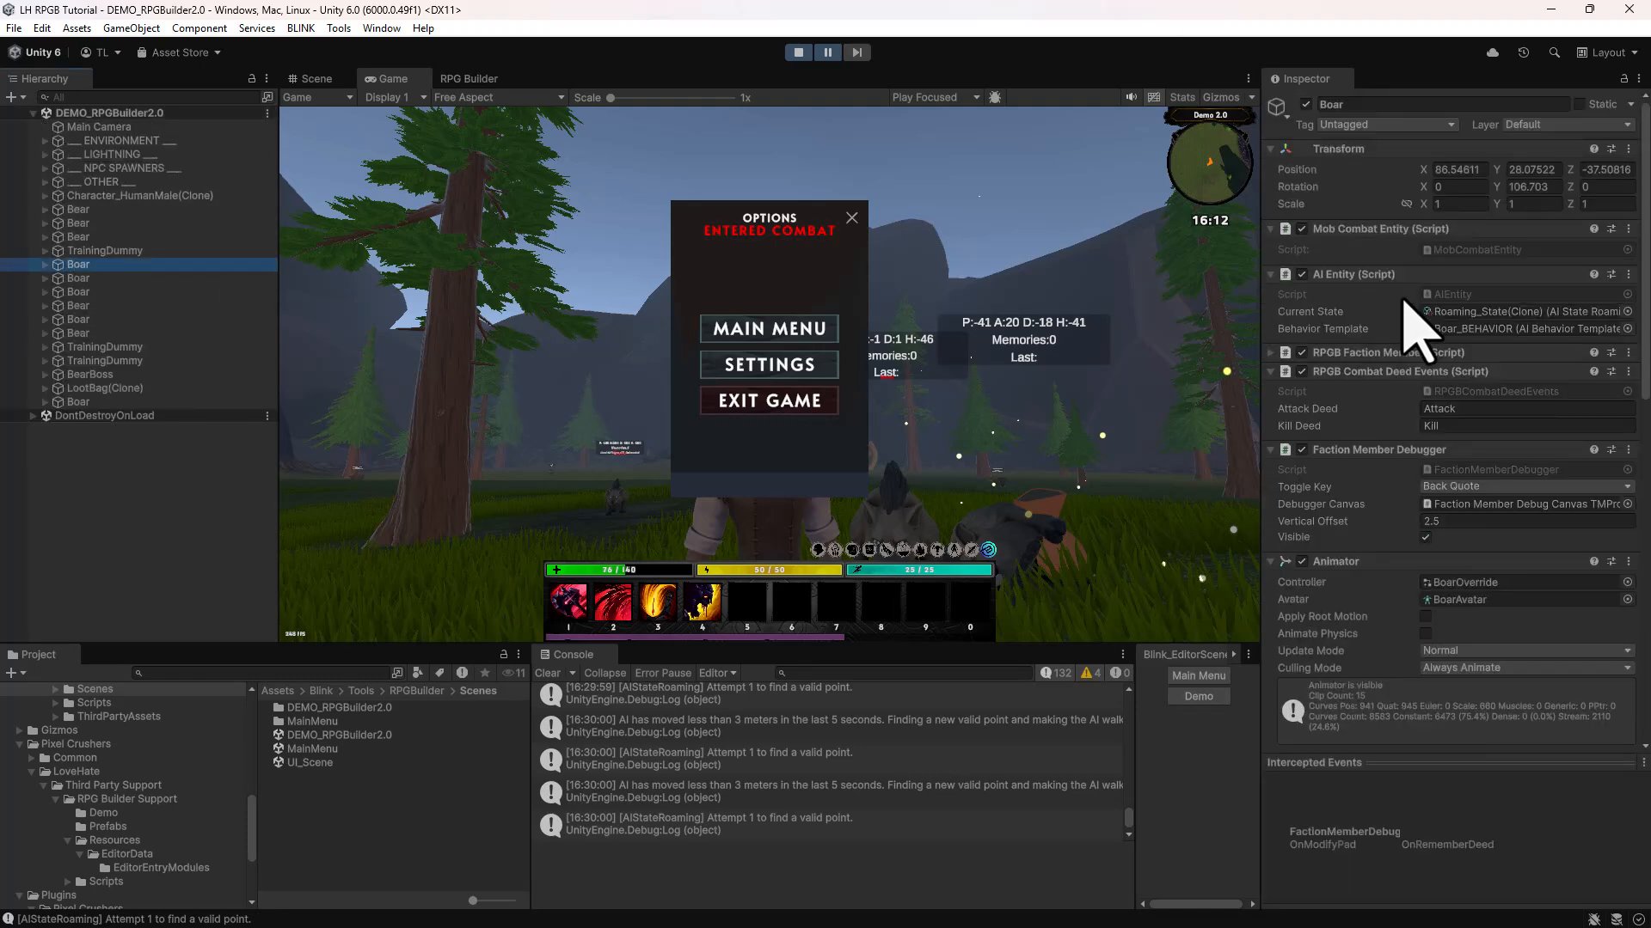
left_click(1367, 352)
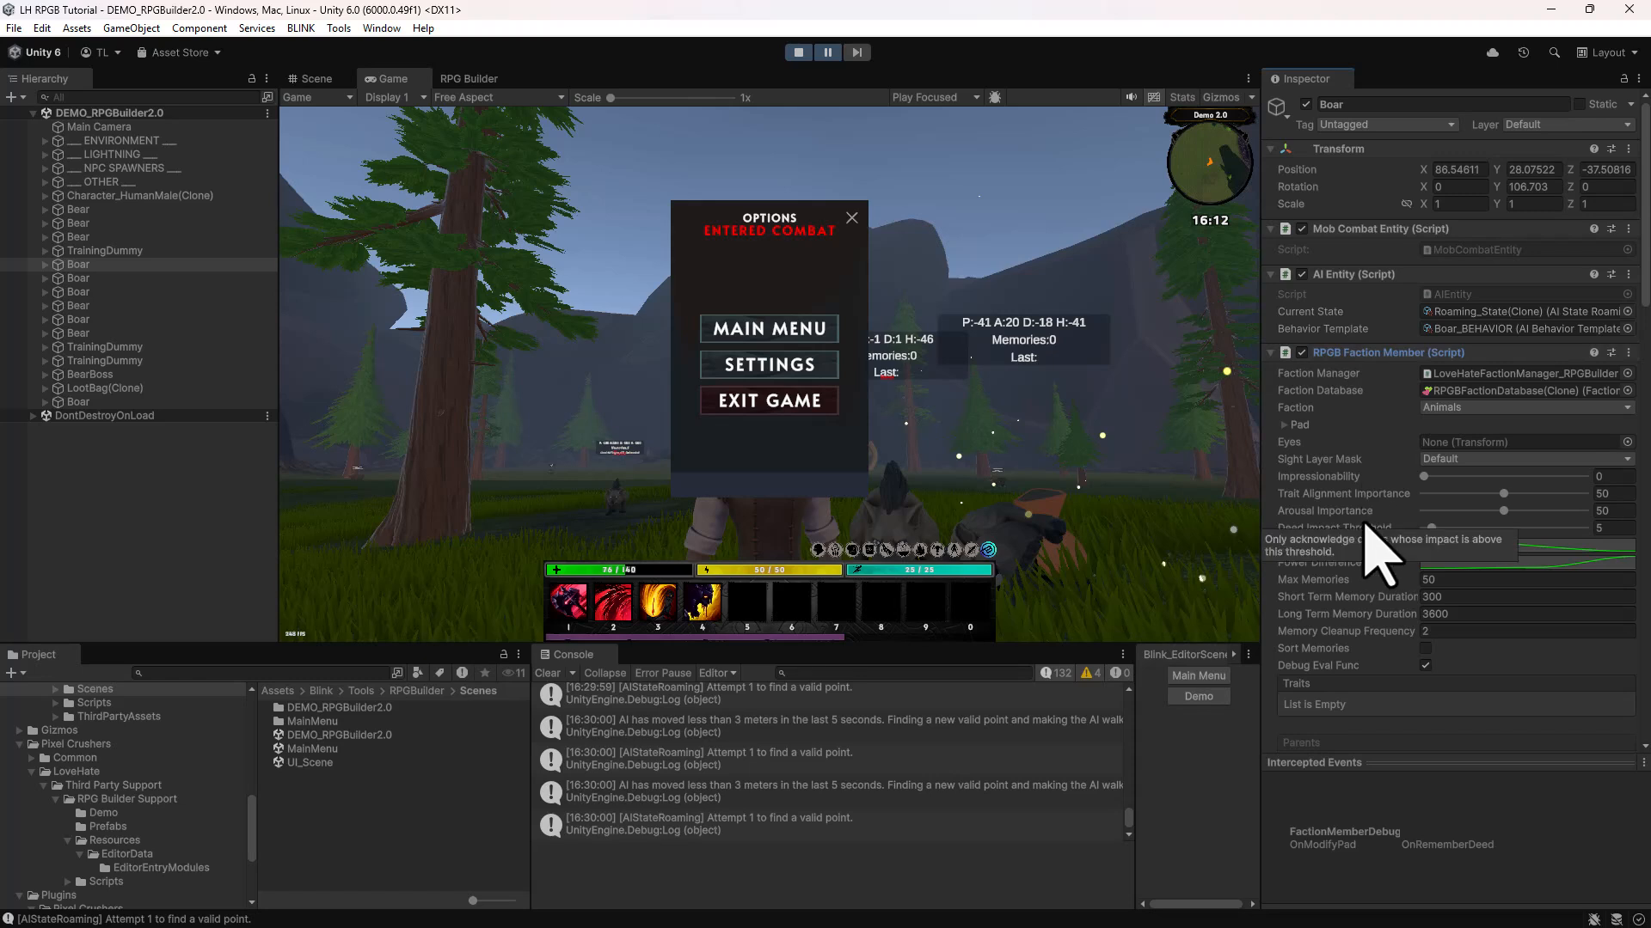
scroll(1333, 649, "down", 5)
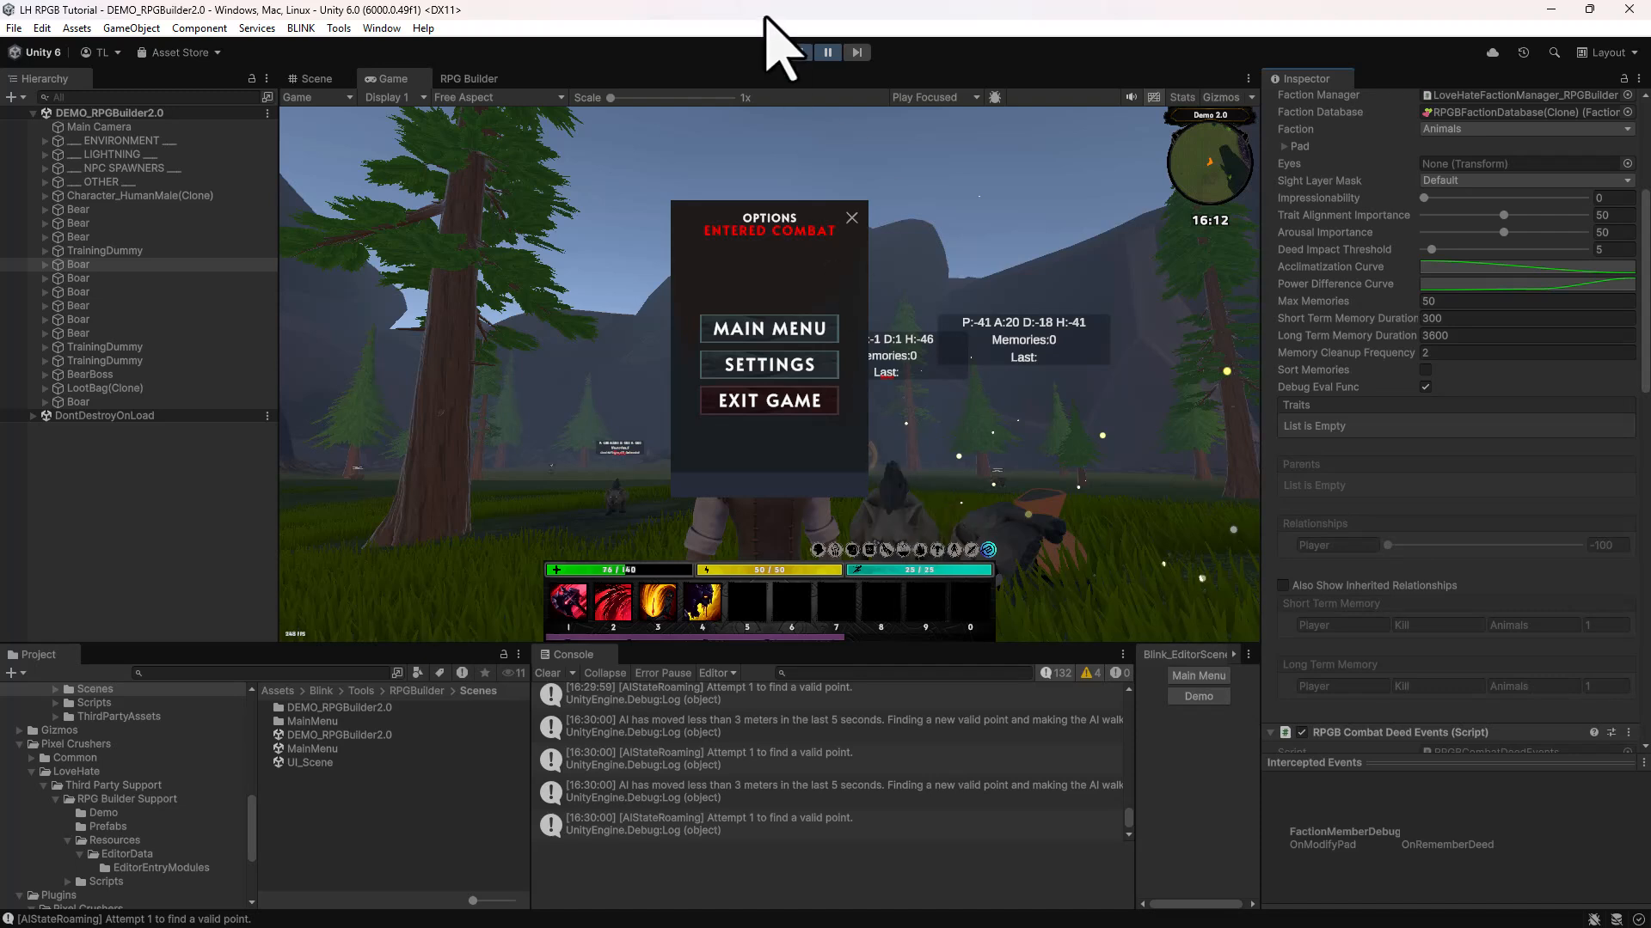
left_click(799, 53)
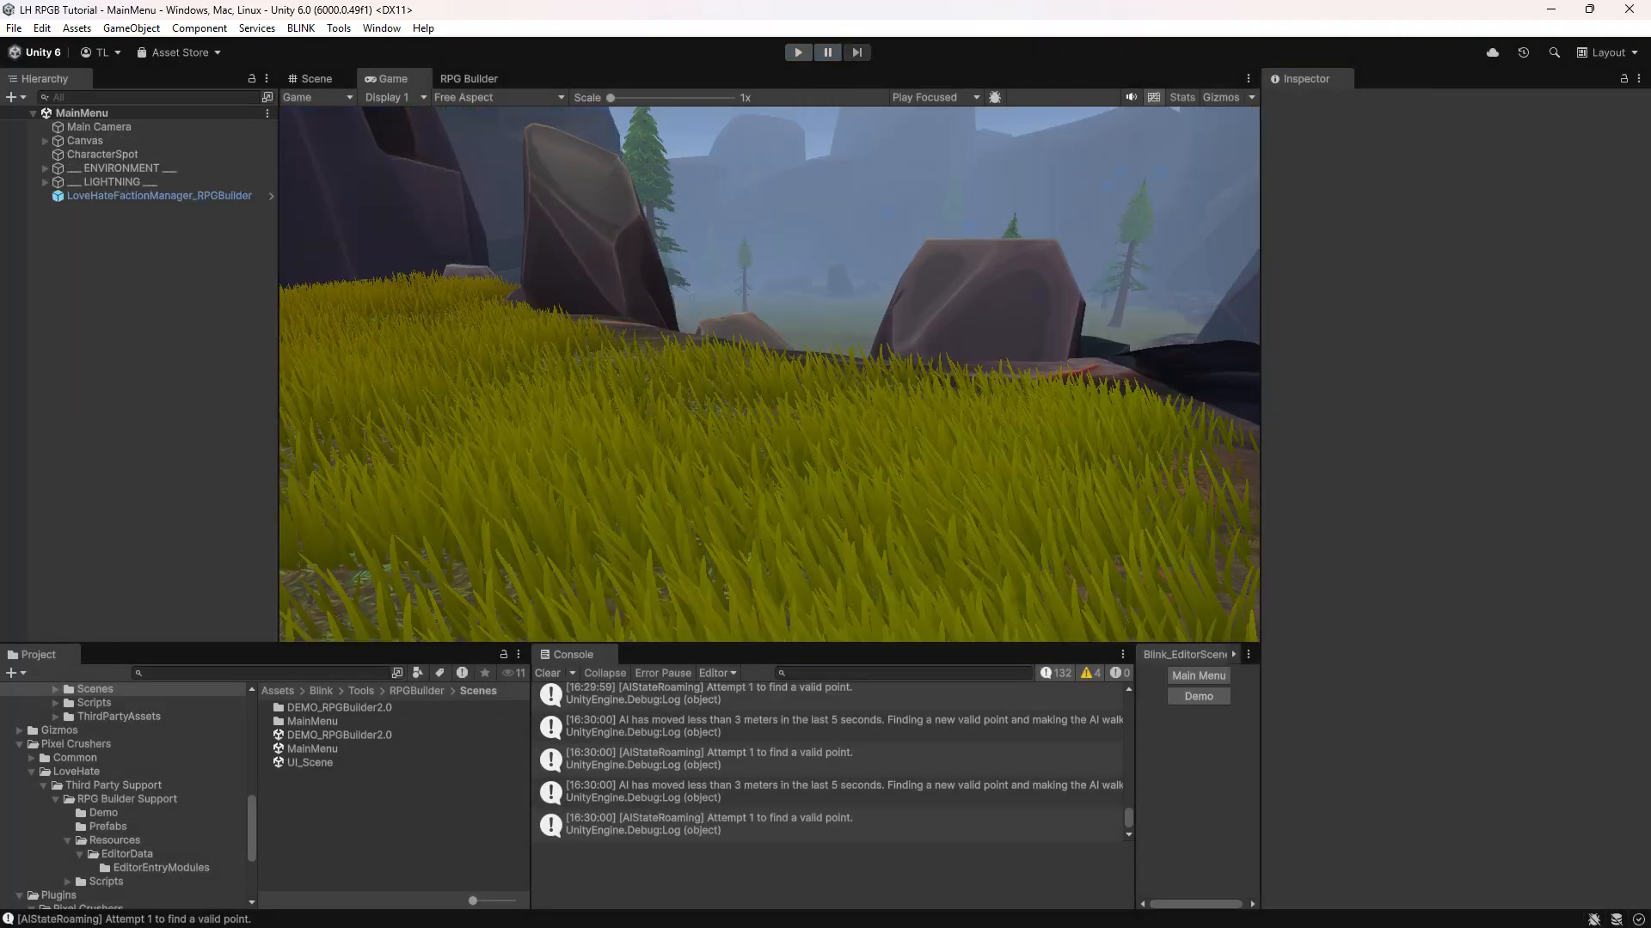